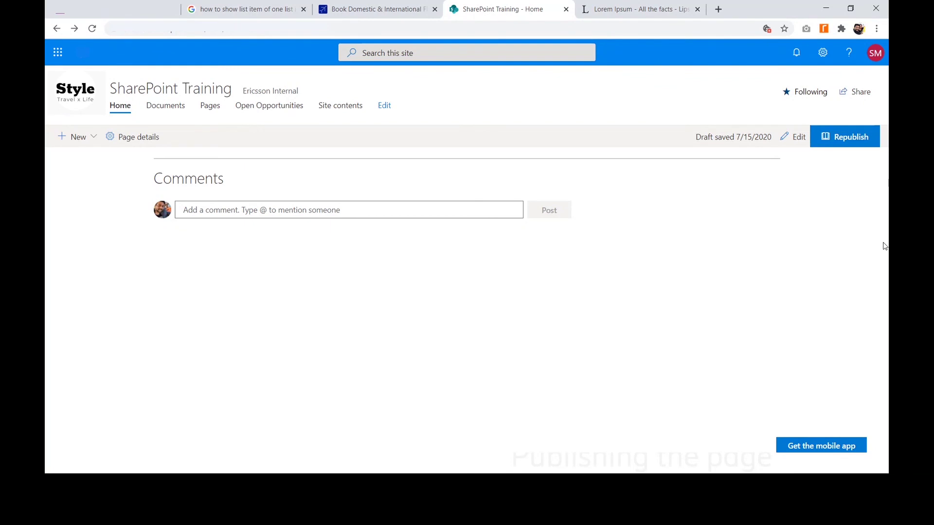
left_click(301, 28)
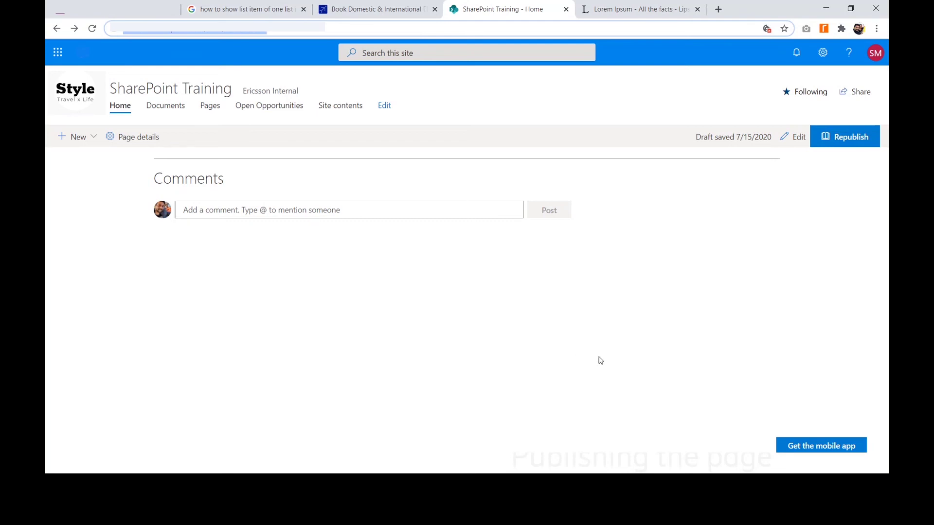
left_click(666, 247)
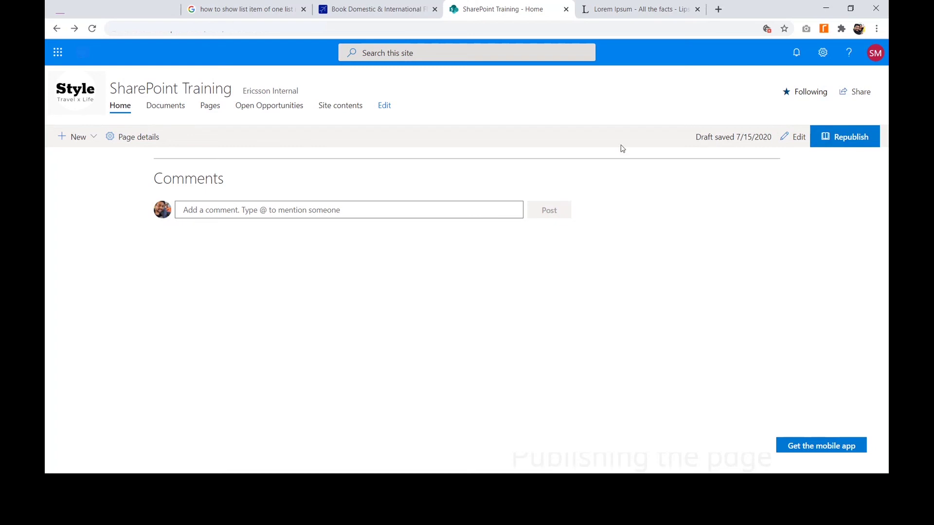
- Open the home page for editing and add a Hero web part to its full-width column
left_click(794, 137)
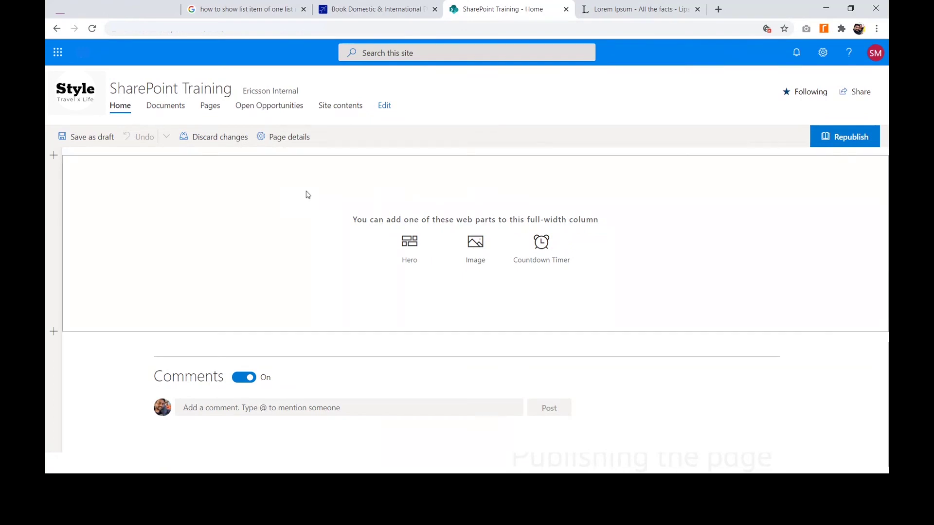
left_click(409, 246)
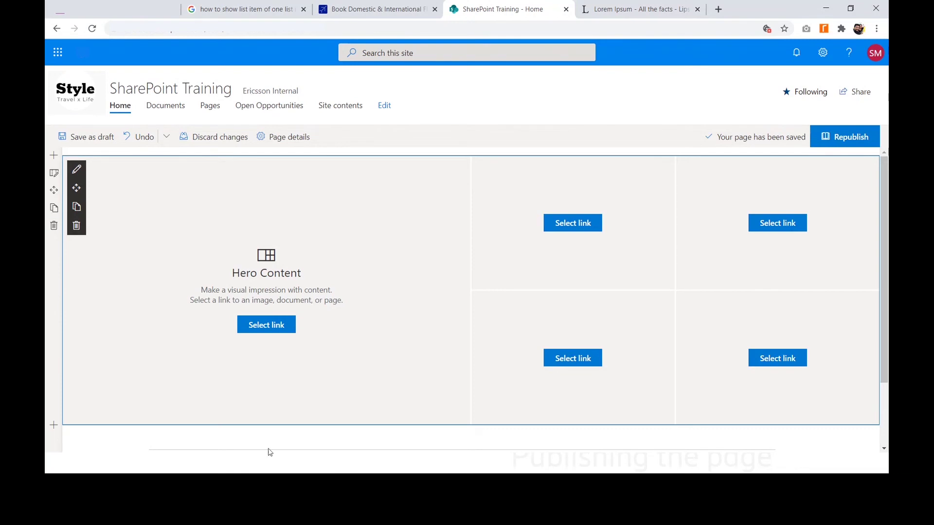
scroll(883, 392, "down", 3)
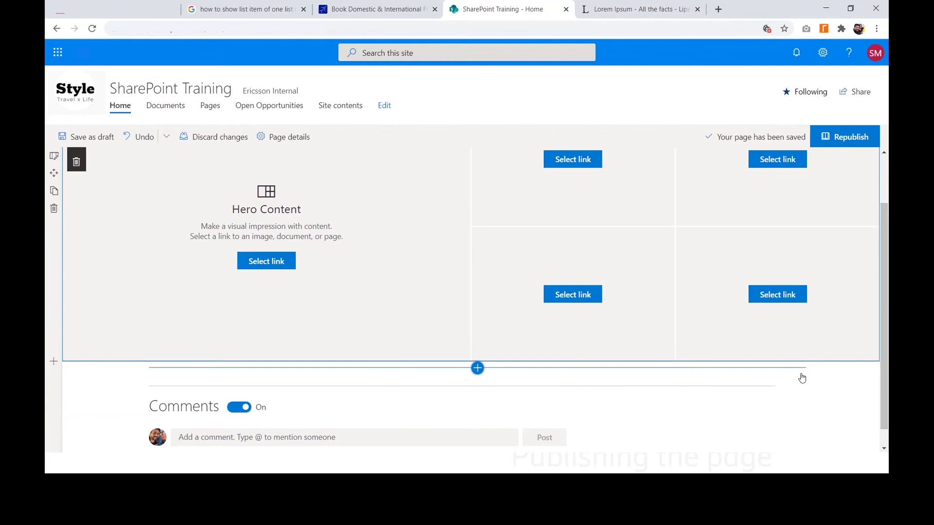
scroll(816, 299, "up", 3)
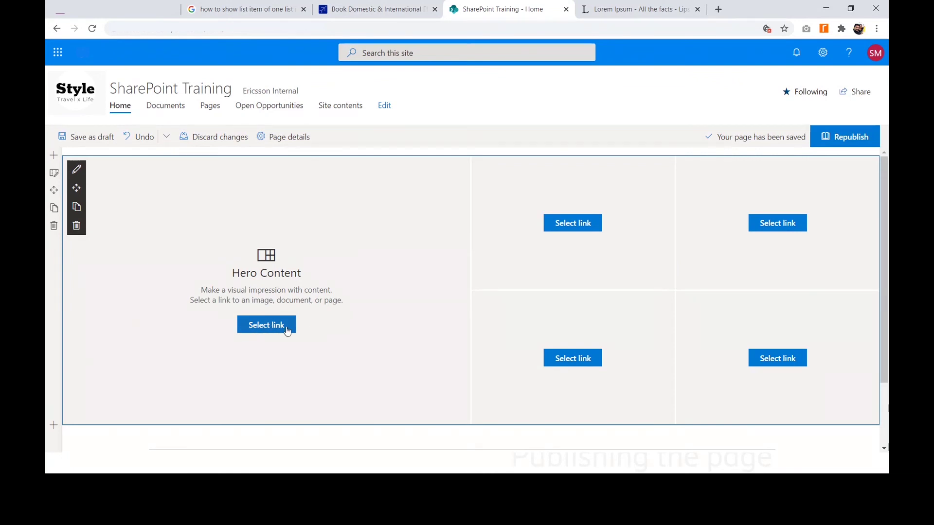
- Link the large tile of the Hero web part to the recent page Home
left_click(267, 328)
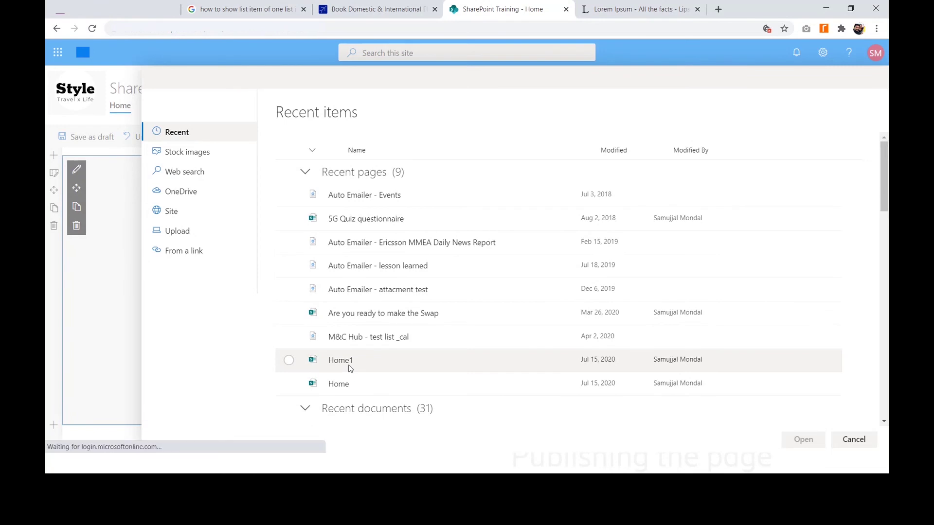
left_click(288, 384)
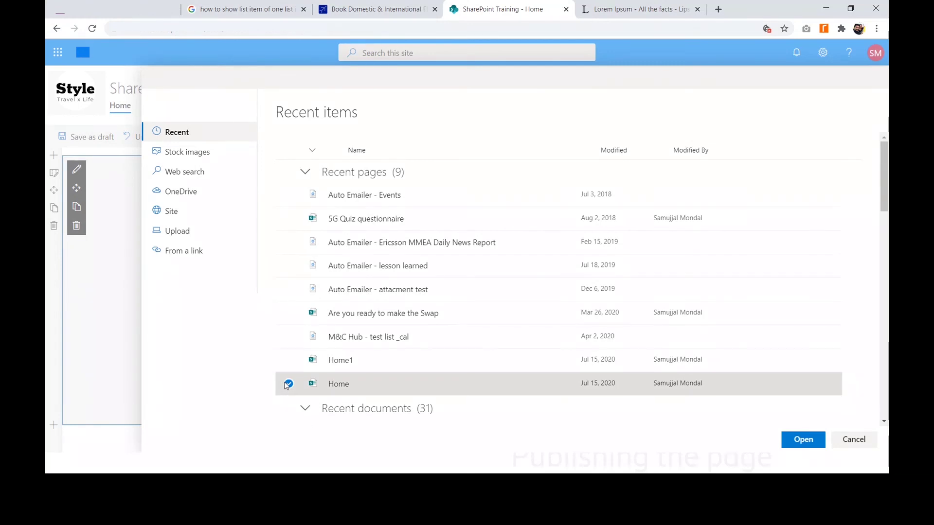
left_click(790, 443)
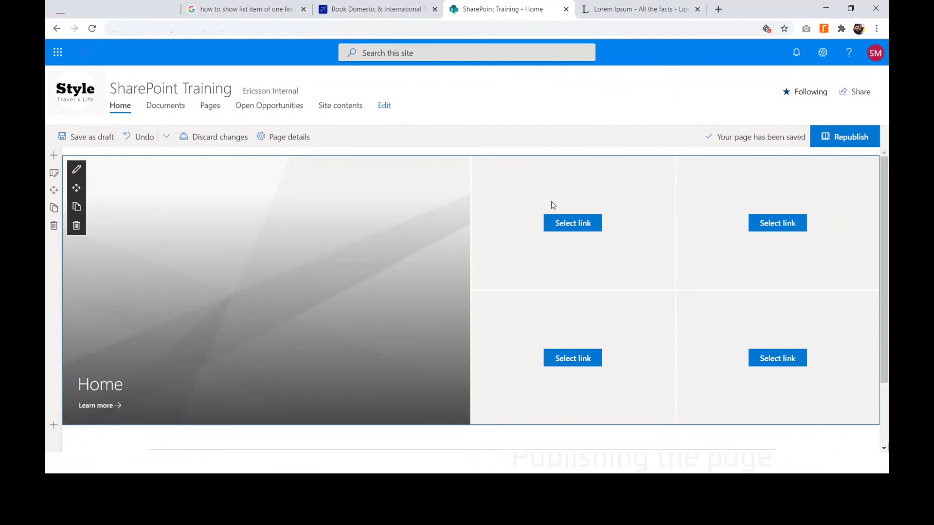
- Link both small tiles in the upper row of the Hero web part to the recent page Home
left_click(582, 227)
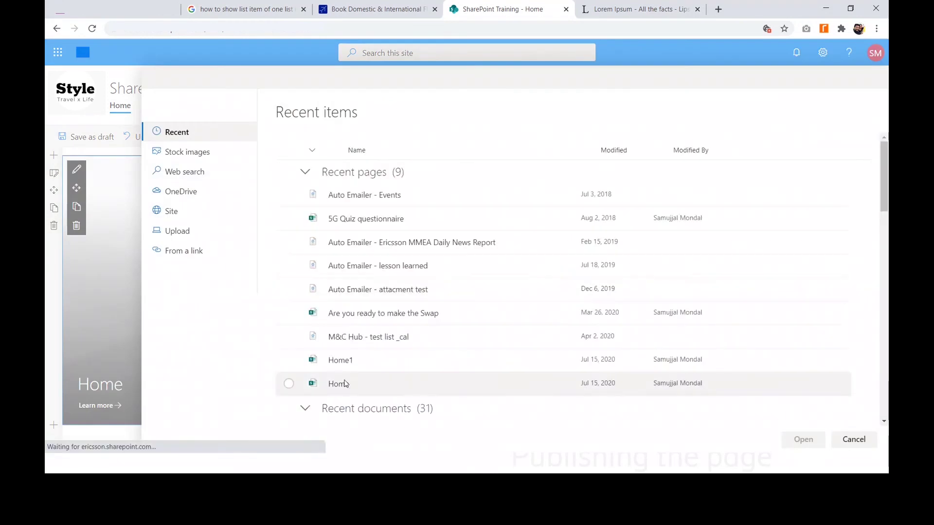
left_click(341, 384)
left_click(803, 439)
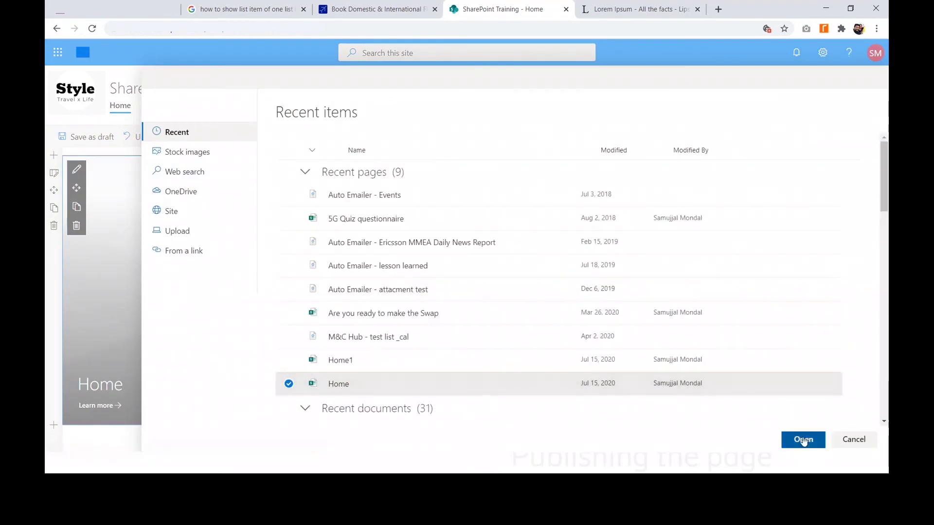
left_click(775, 222)
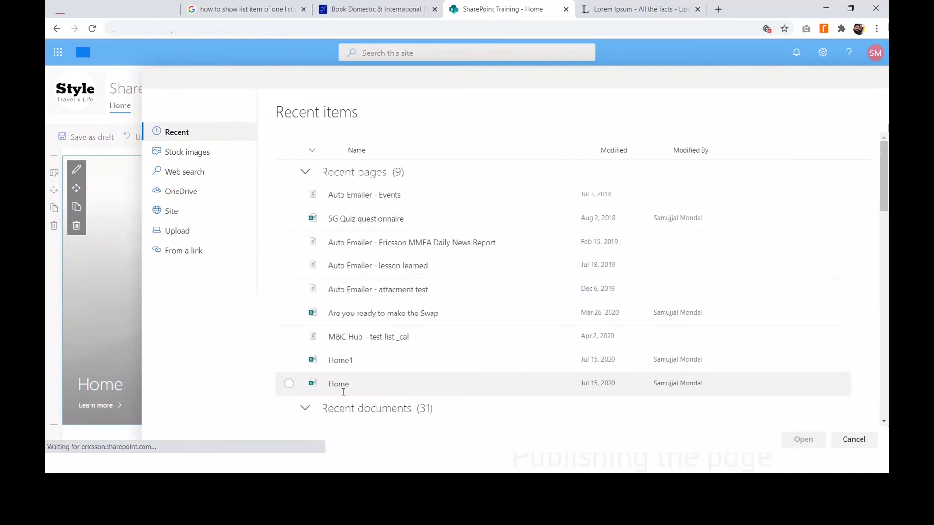
left_click(338, 383)
left_click(803, 440)
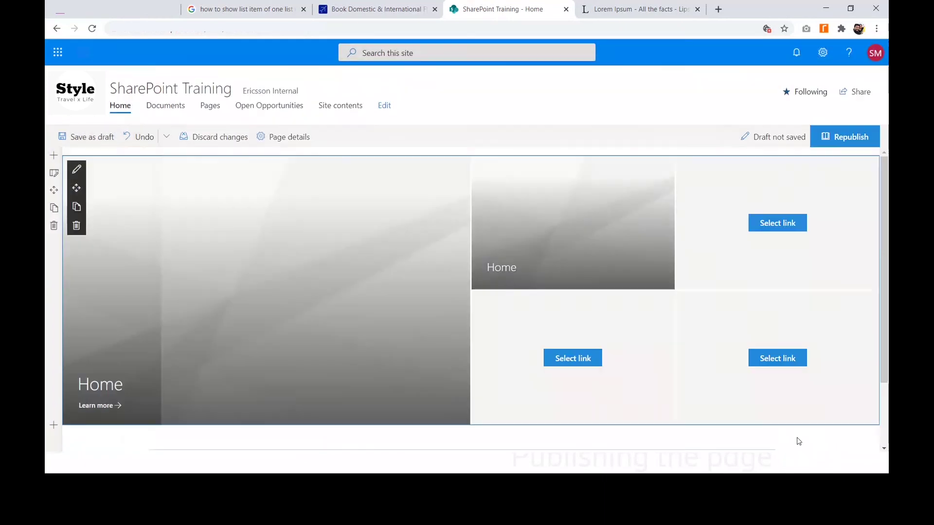
- Link both small tiles in the lower row of the Hero web part to the recent page Home
left_click(564, 362)
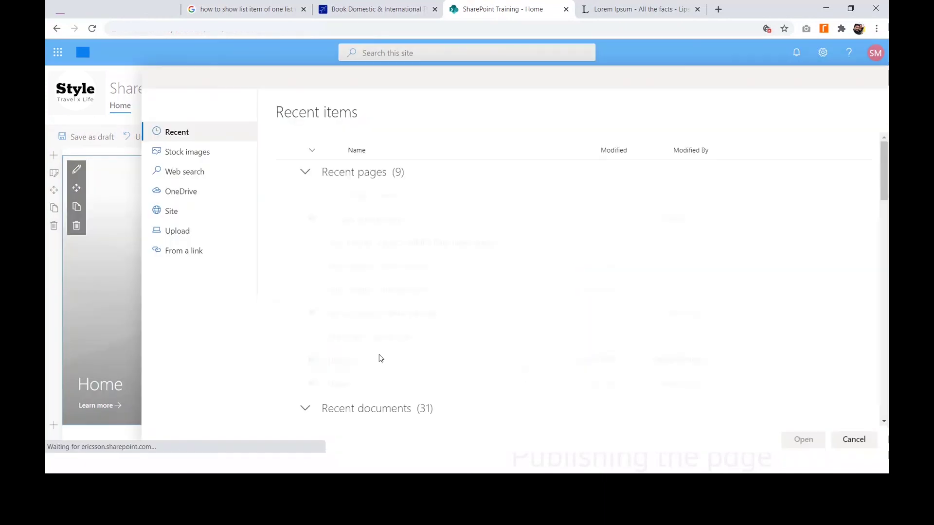
left_click(338, 383)
left_click(820, 446)
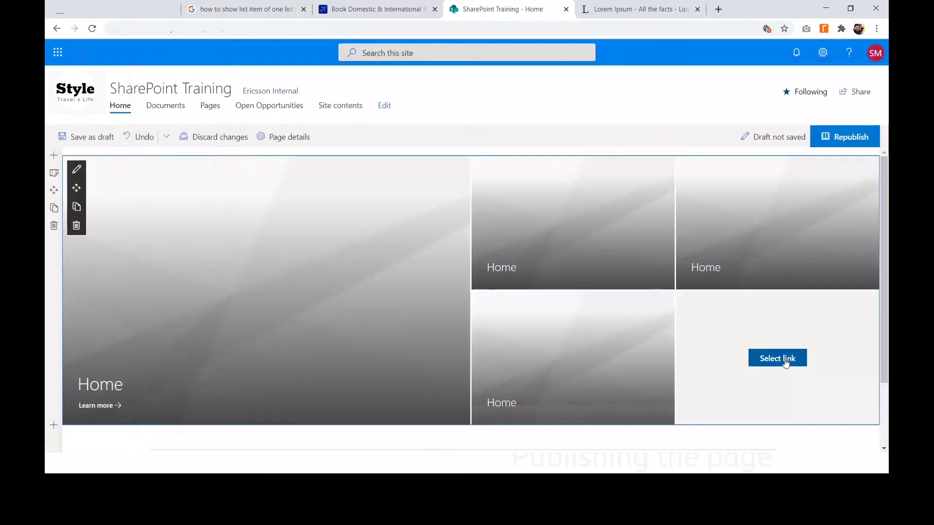
left_click(781, 358)
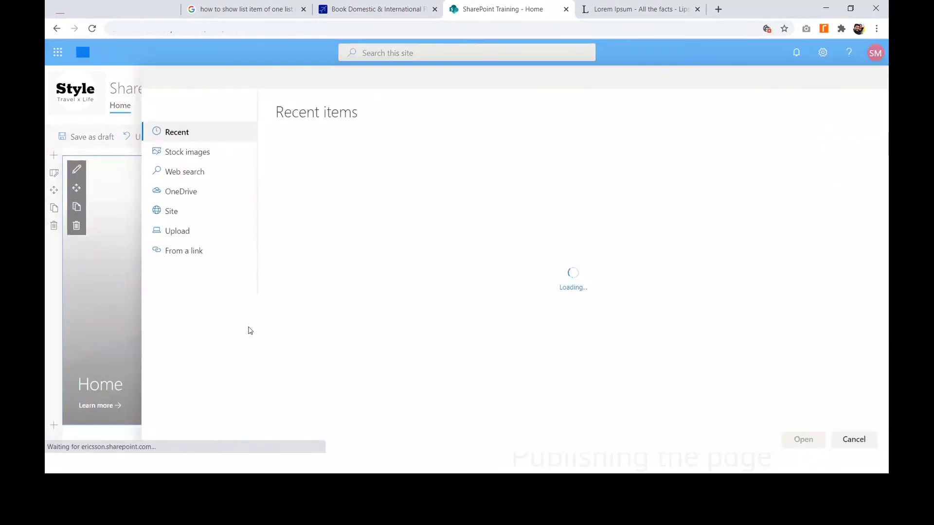
left_click(603, 387)
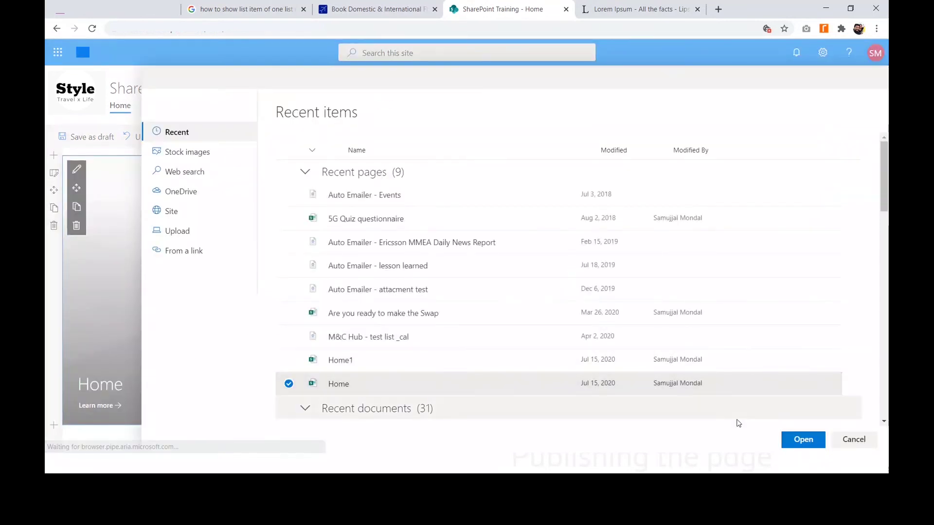
left_click(803, 439)
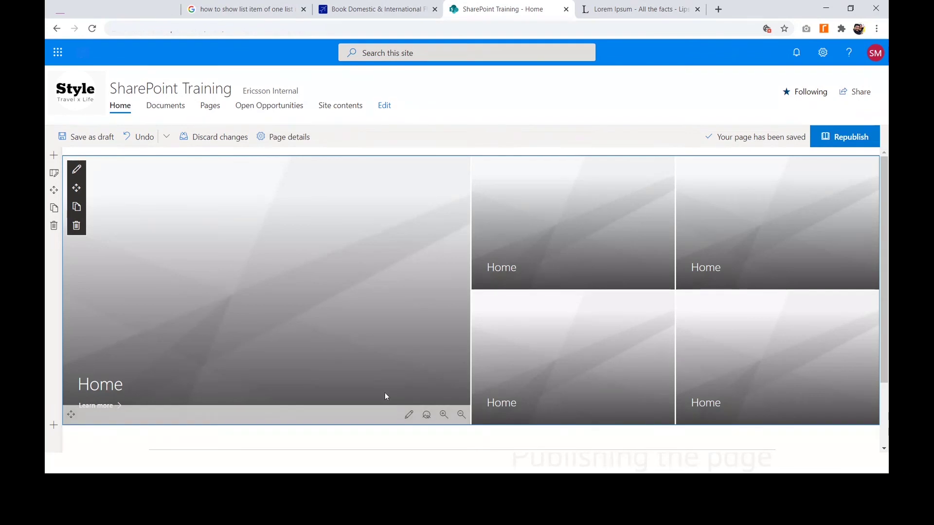
- Change the title of the large Hero tile to "Welcome to our site"
left_click(409, 416)
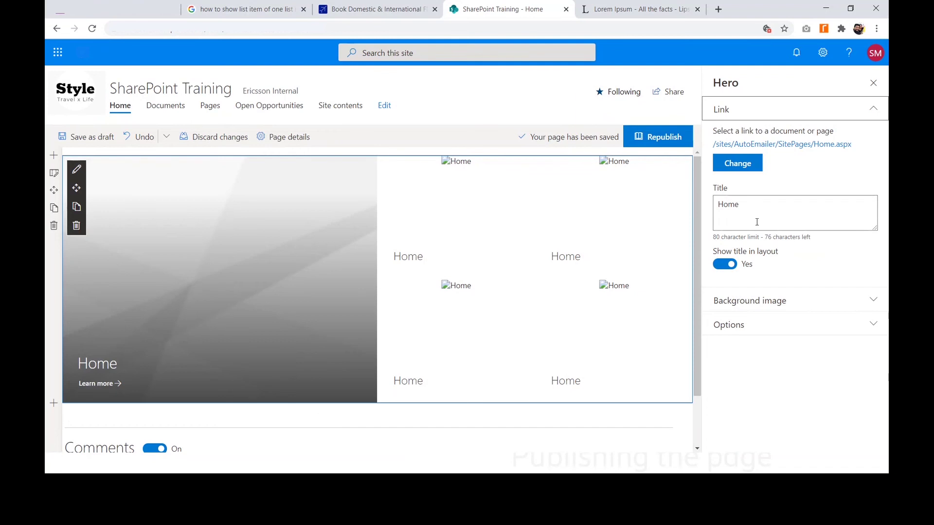
left_click_drag(775, 204, 708, 210)
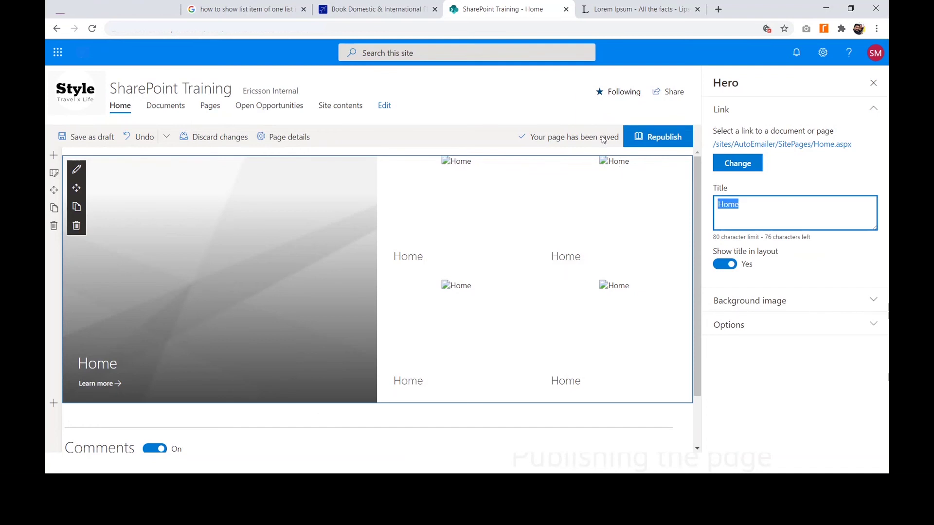
type("We")
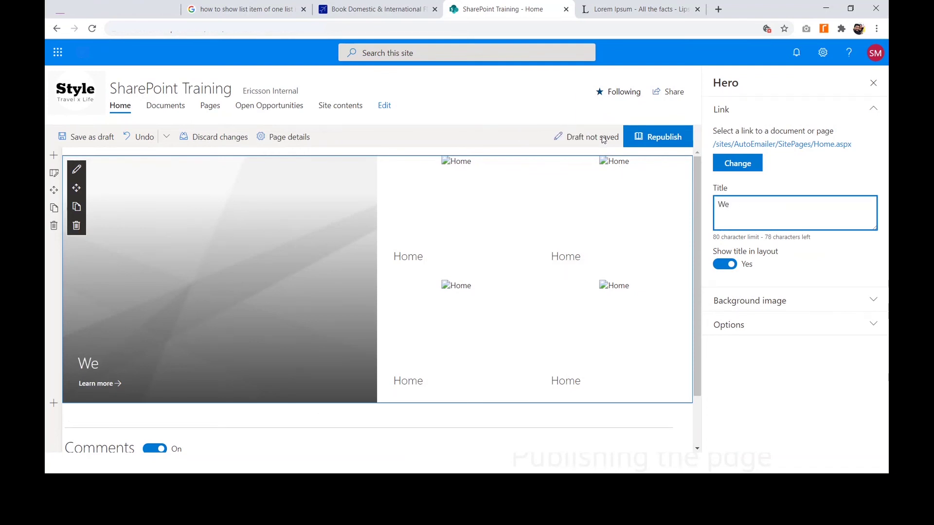
type("lcome to our s")
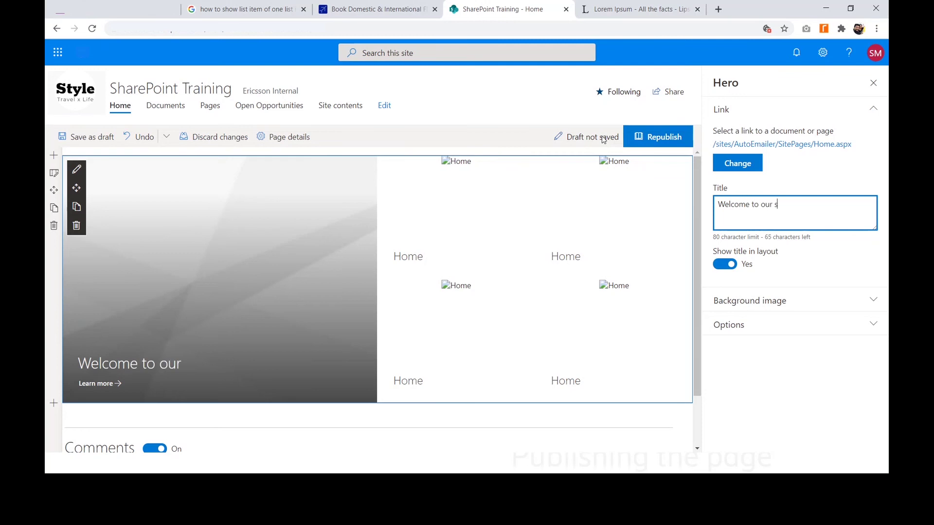
type("ite")
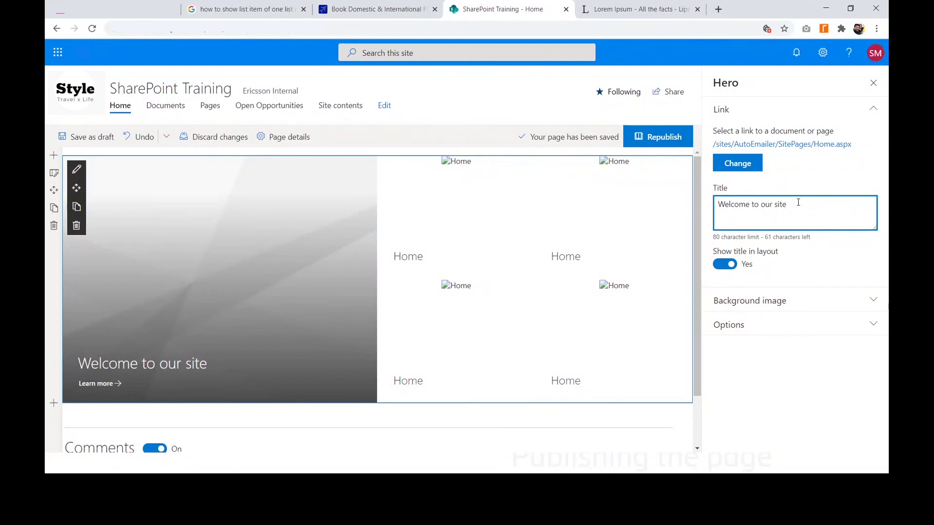
- Turn off the title display in the large Hero tile's layout and turn it back on
left_click_drag(799, 203, 698, 208)
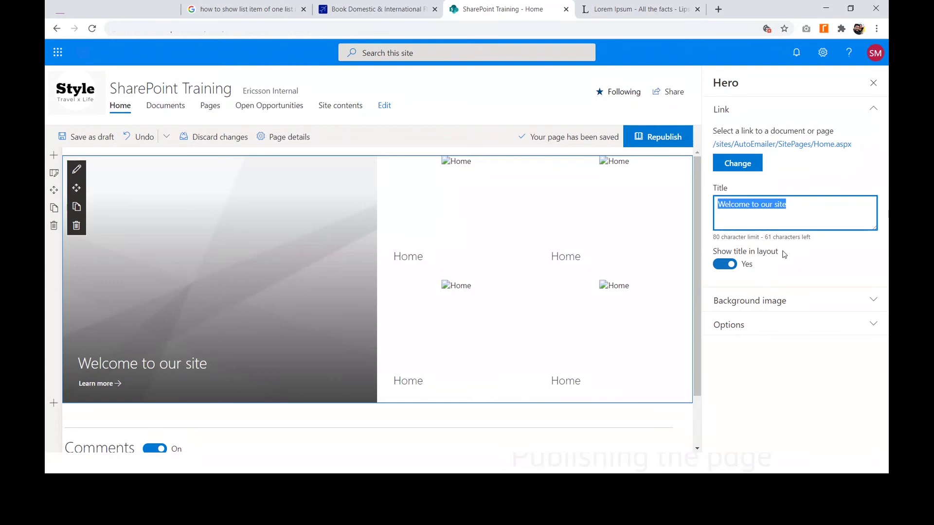
left_click(722, 266)
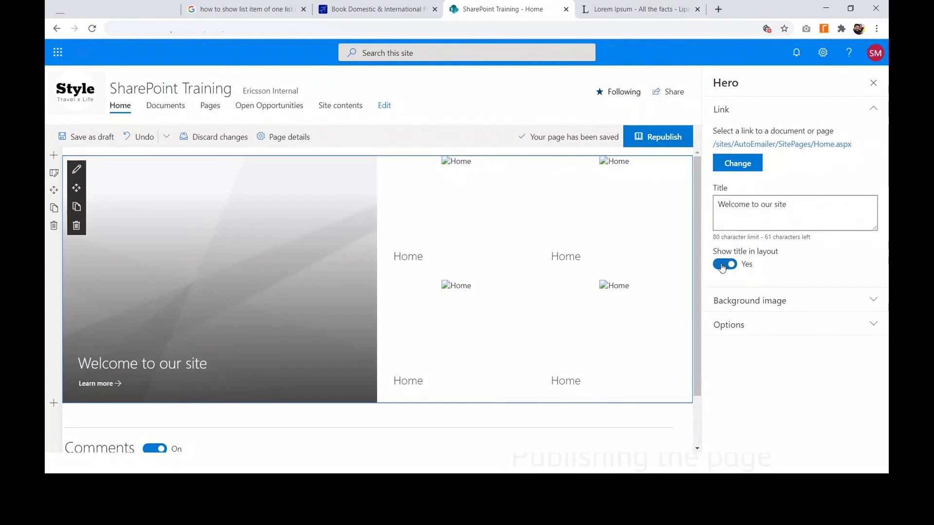
mouse_move(152, 334)
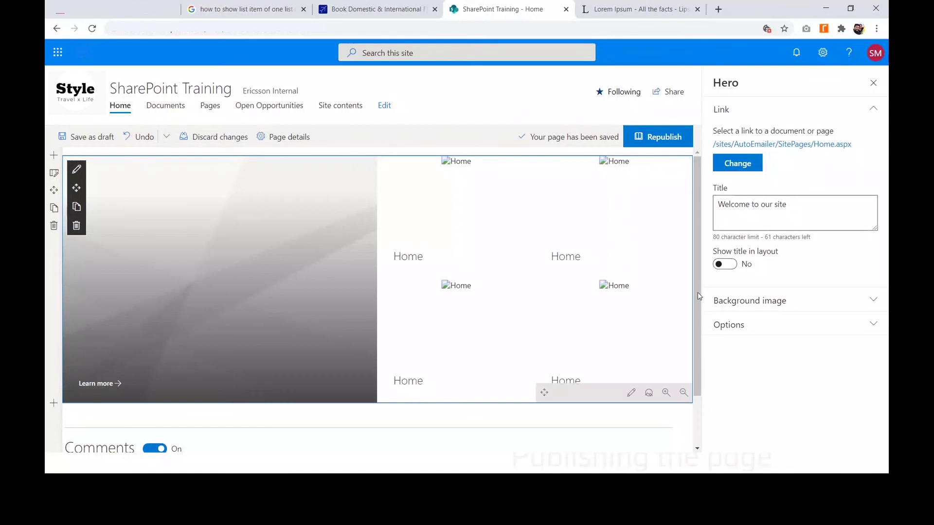
left_click(732, 266)
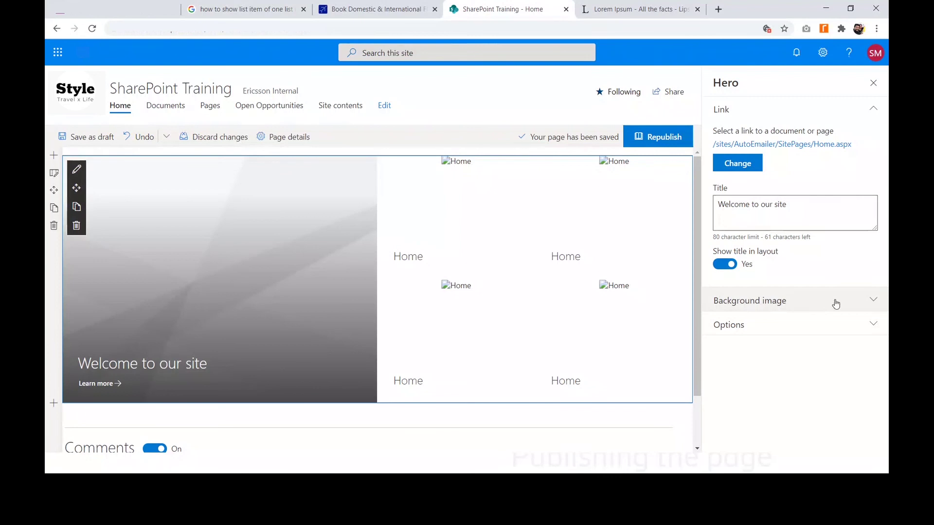
- Set the large Hero tile's background image option to Custom image
left_click(812, 307)
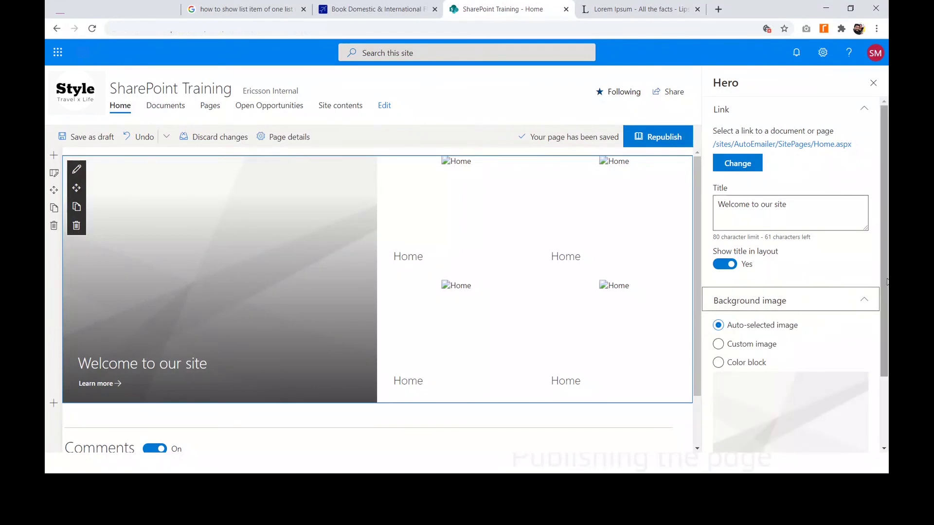
left_click_drag(886, 284, 881, 349)
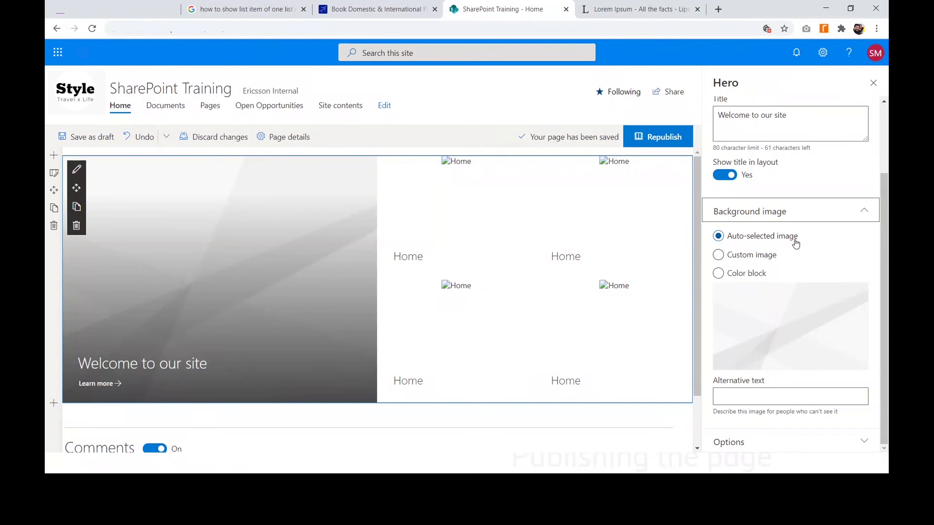
left_click(751, 259)
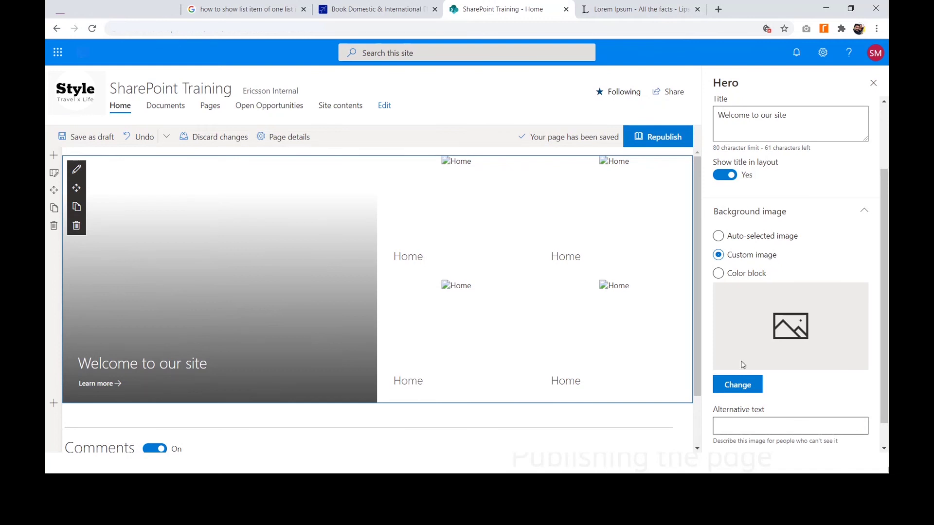
- Upload workplace-1245776_1920.jpg from the Pictures RF folder as the large Hero tile's background image and close its settings
left_click(745, 385)
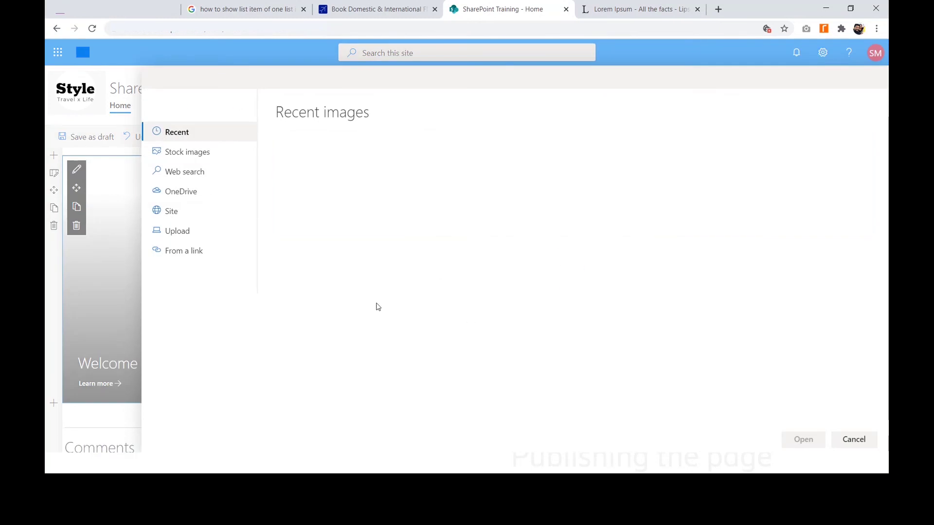
left_click(187, 232)
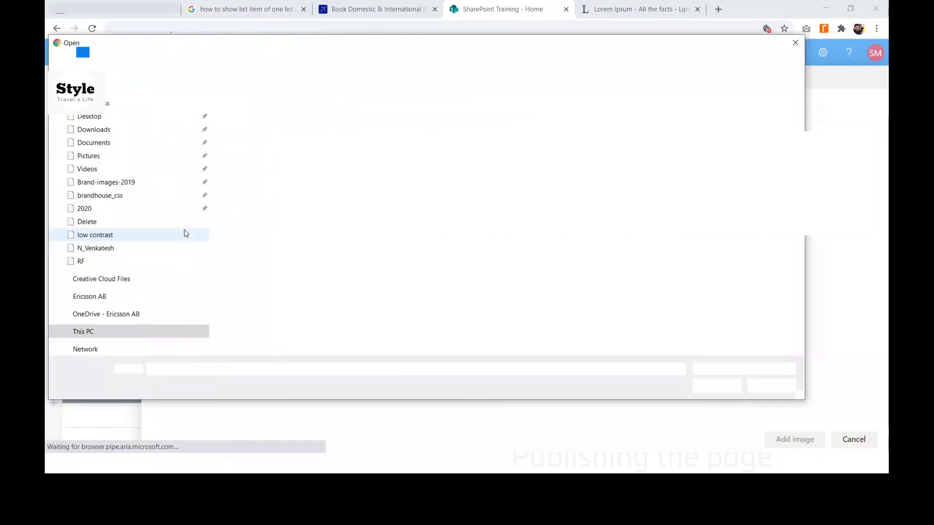
left_click(771, 386)
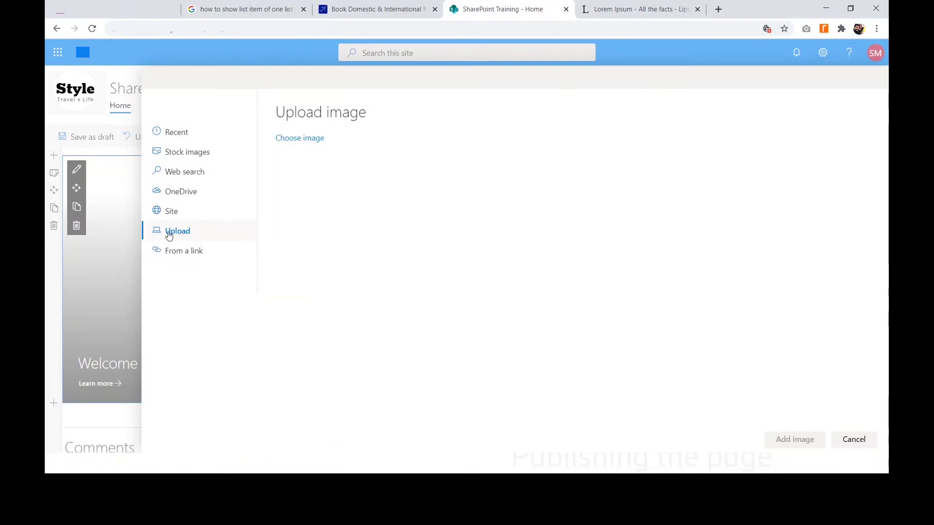
left_click(302, 140)
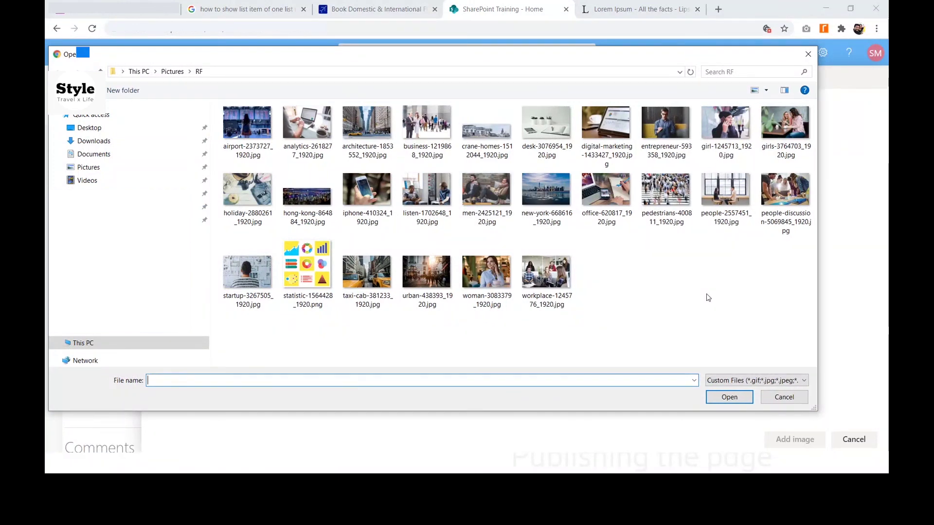
left_click(572, 294)
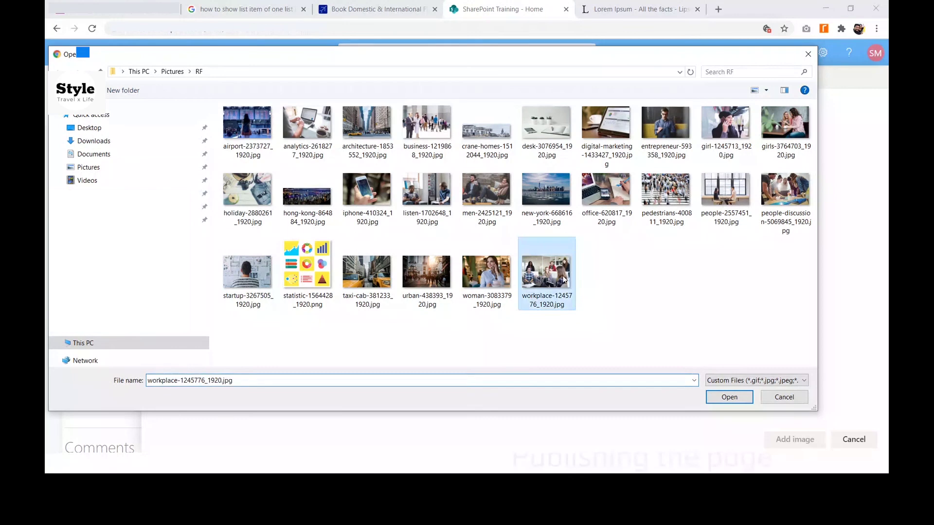
left_click(729, 397)
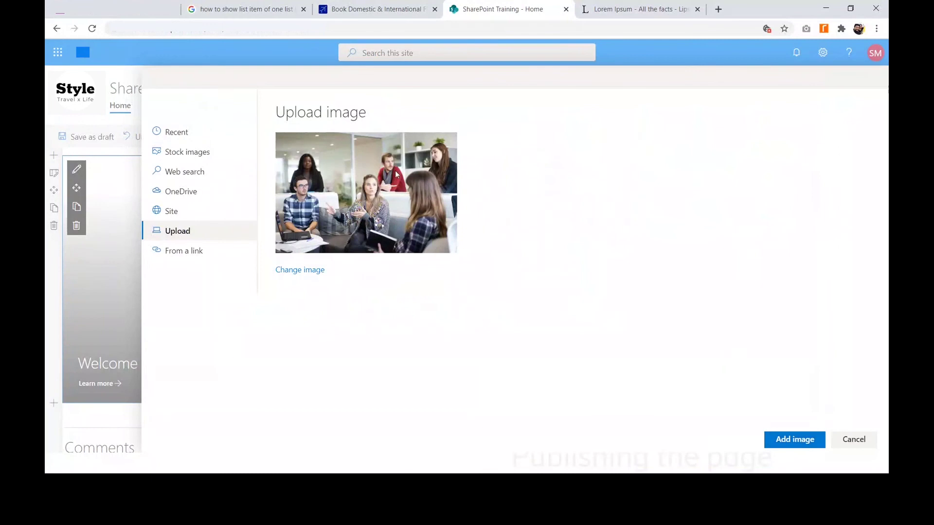
left_click(796, 440)
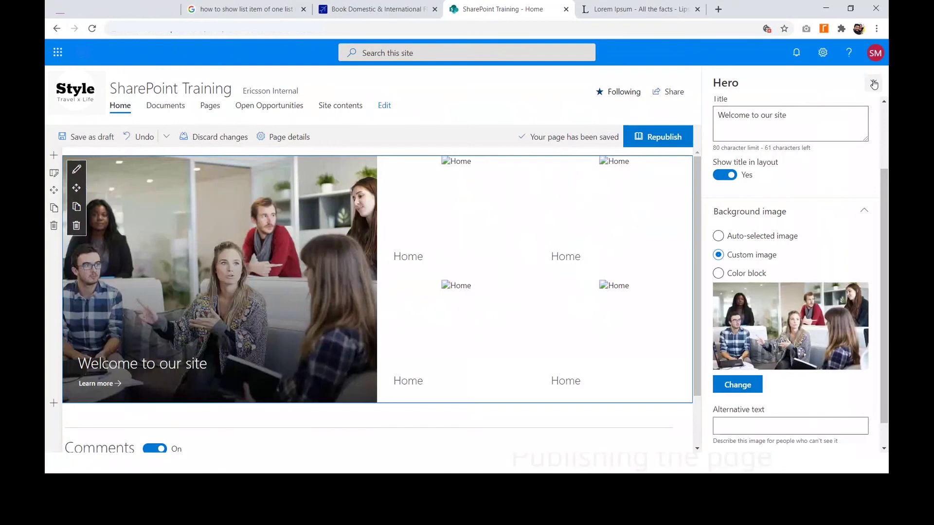
left_click(873, 82)
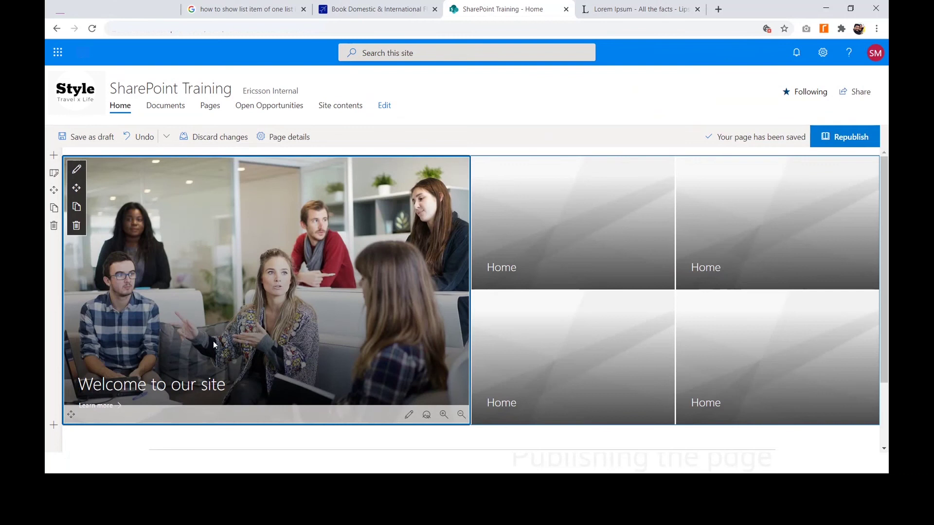
- Change the title of the first small tile in the Hero's upper row to "Our Offering"
left_click(613, 281)
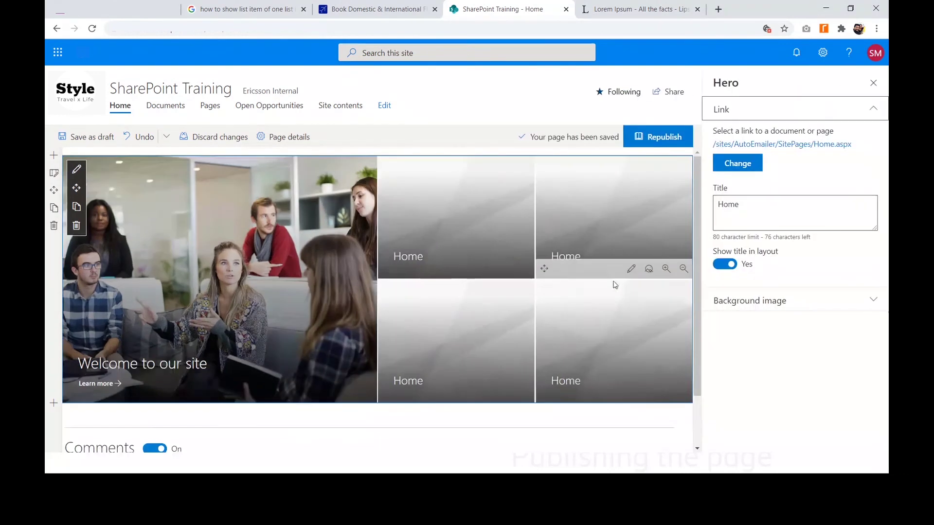
left_click(751, 210)
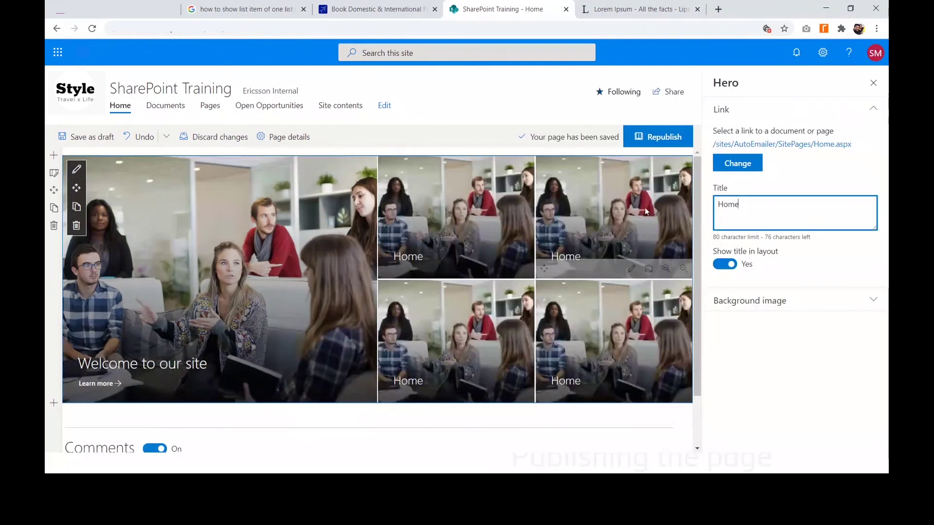
key("shift+Left")
key("shift+Left")
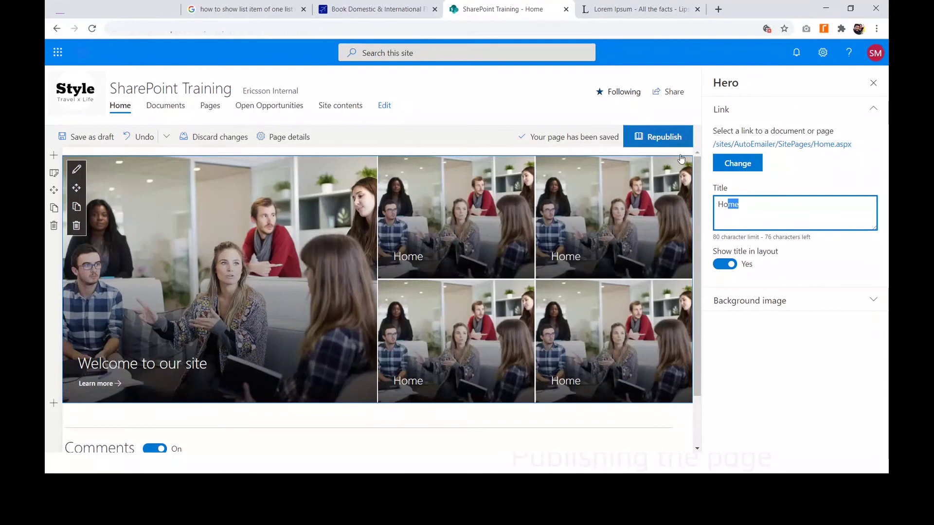
double_click(754, 209)
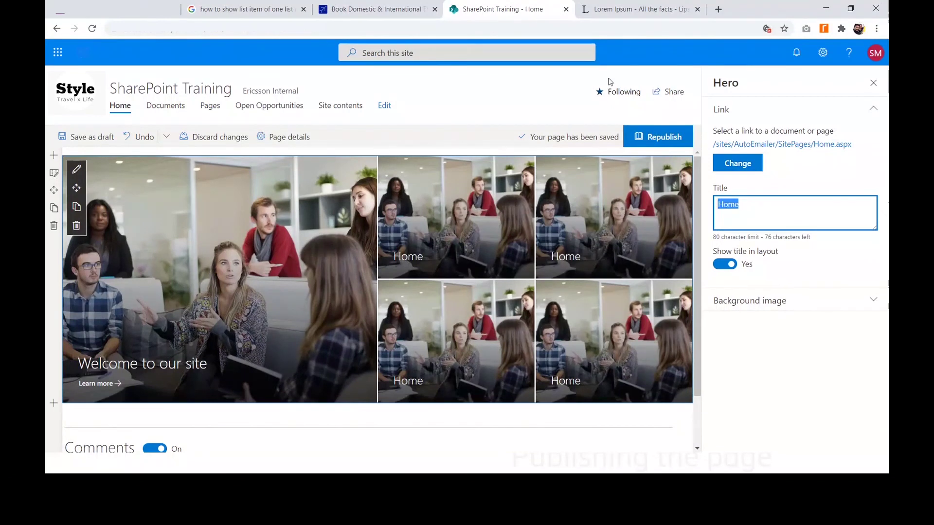
type("Offerning")
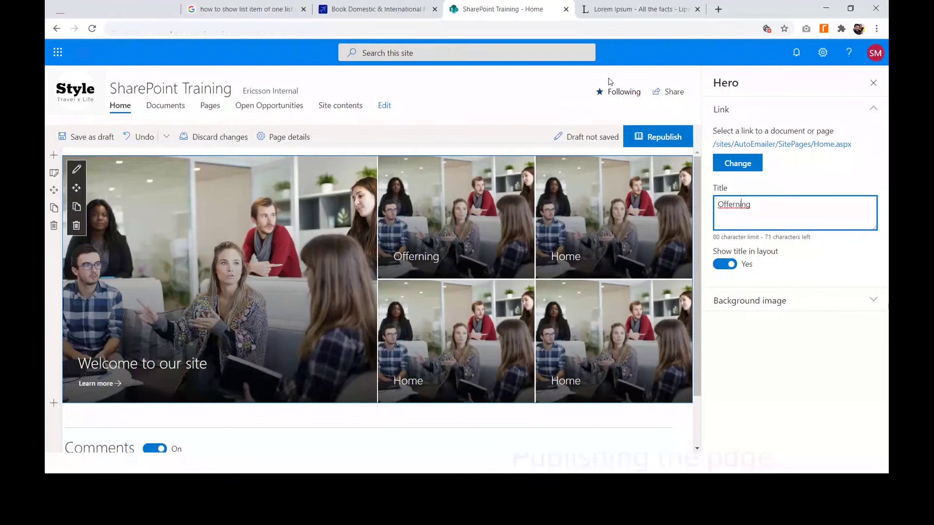
right_click(736, 205)
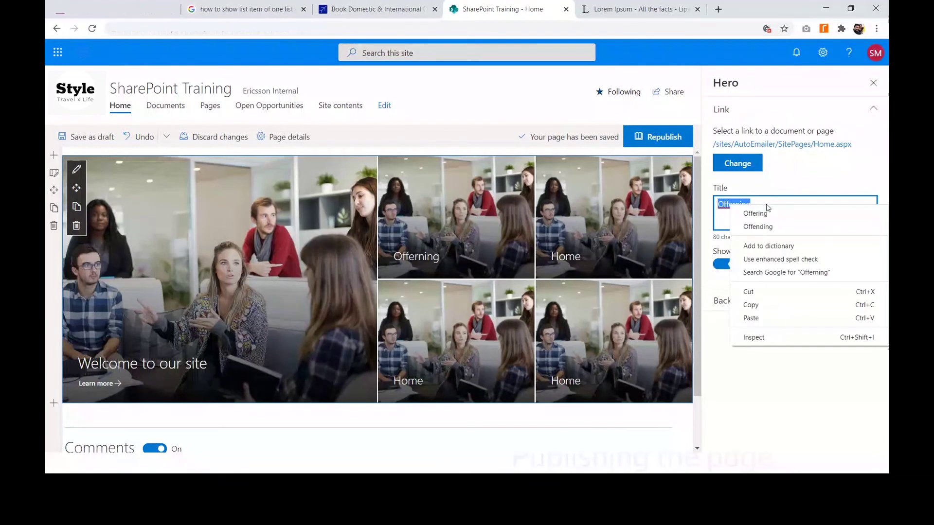
left_click(759, 213)
type("Our")
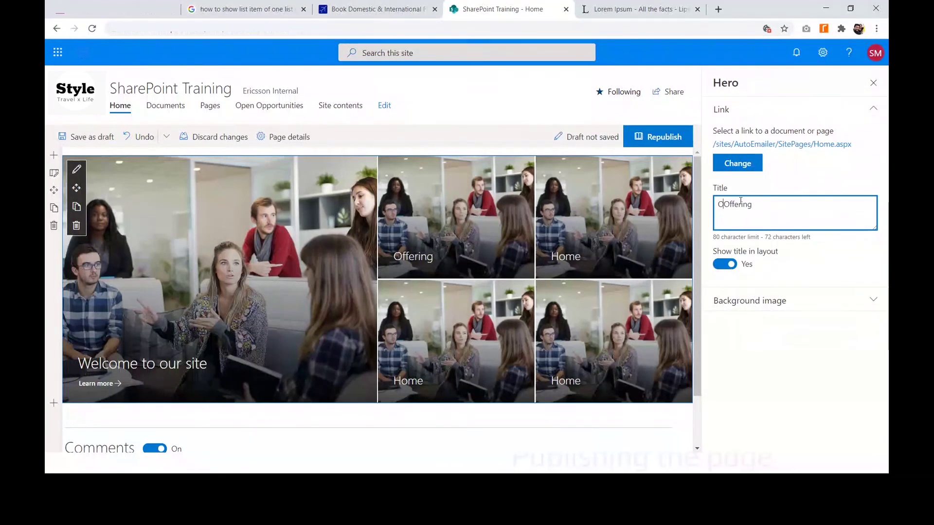
- Give the Our Offering tile a custom background image by uploading office-620817_1920.jpg
left_click(742, 302)
left_click(751, 348)
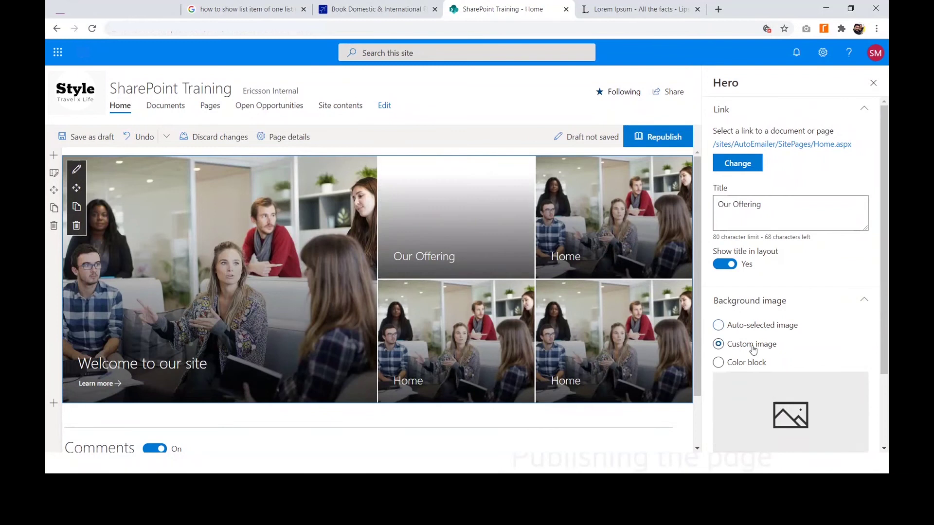
scroll(884, 349, "down", 1)
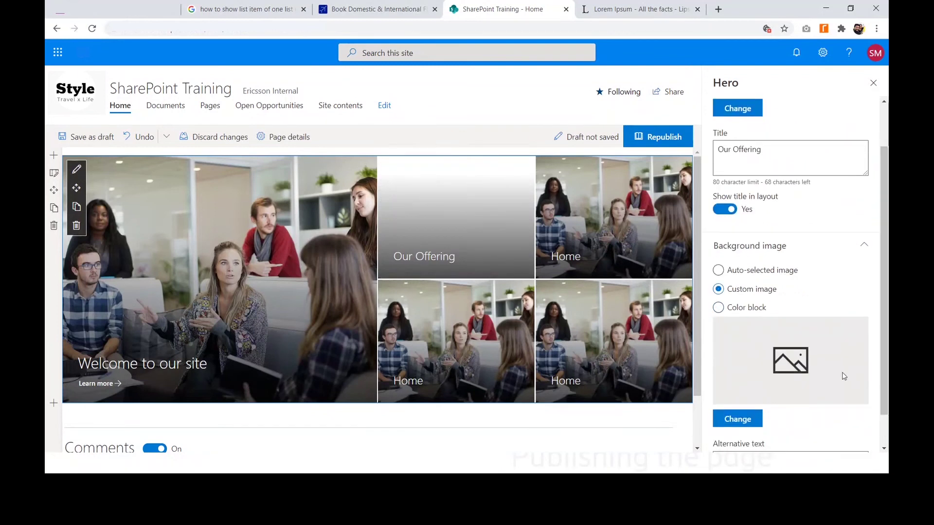
left_click(746, 420)
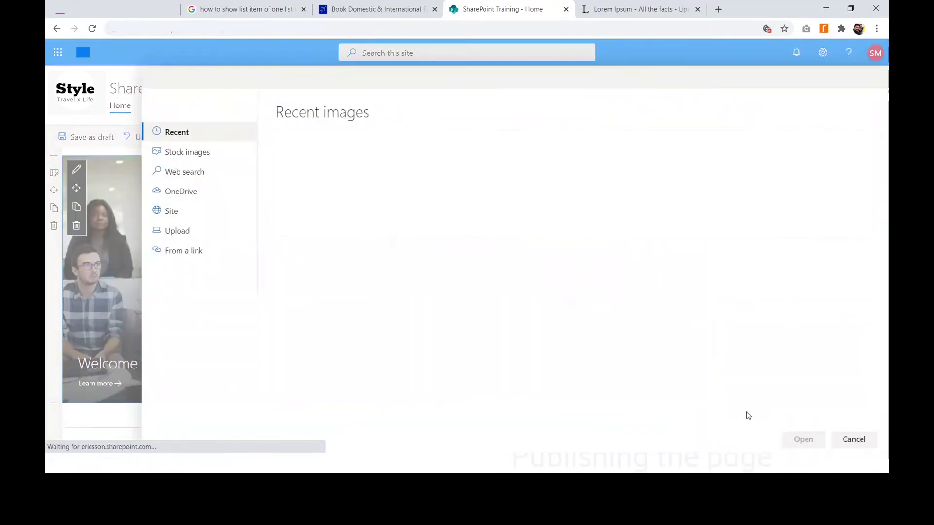
left_click(185, 238)
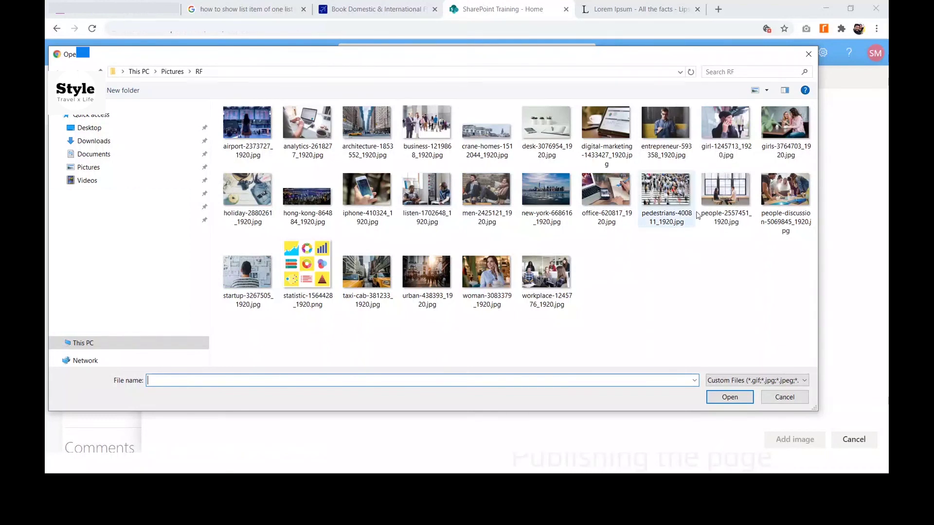
left_click(616, 193)
left_click(727, 397)
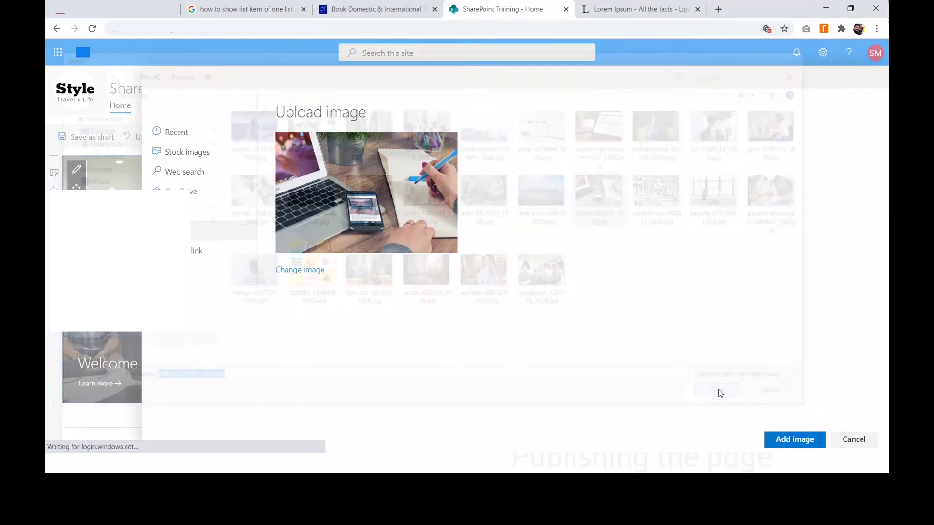
left_click(803, 440)
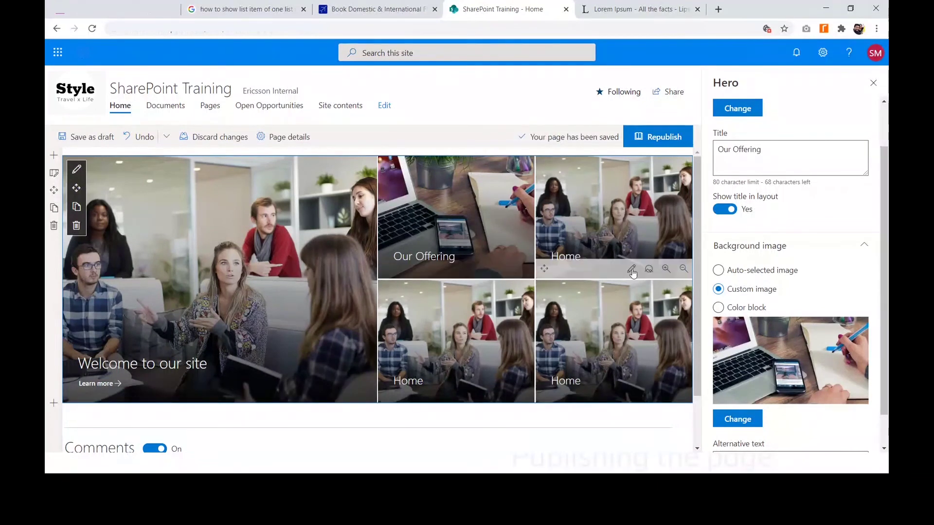
- Change the title of the second small tile in the Hero's upper row to "Cases"
left_click(632, 272)
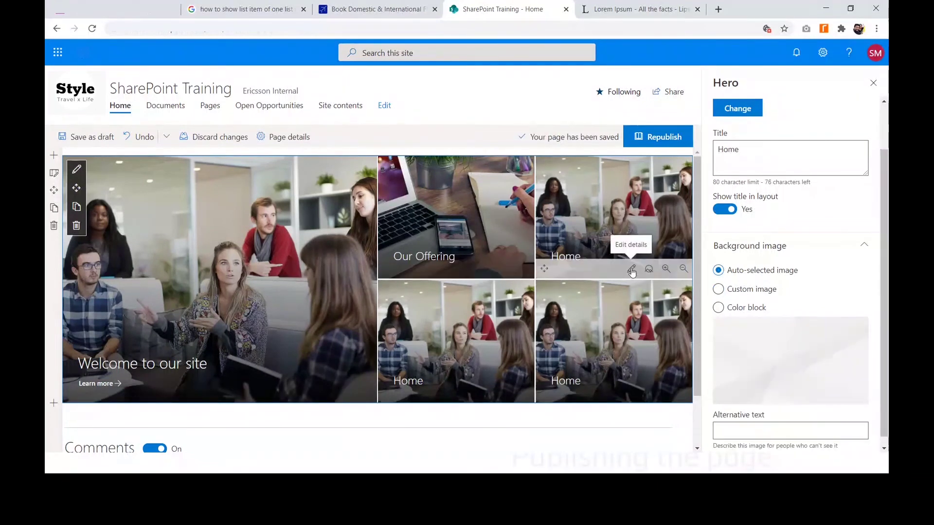
double_click(747, 154)
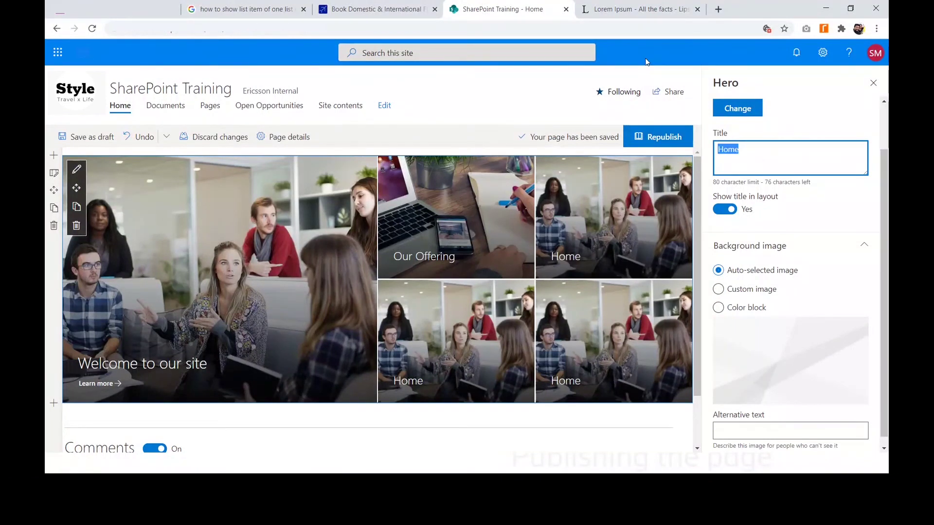
type("Cases")
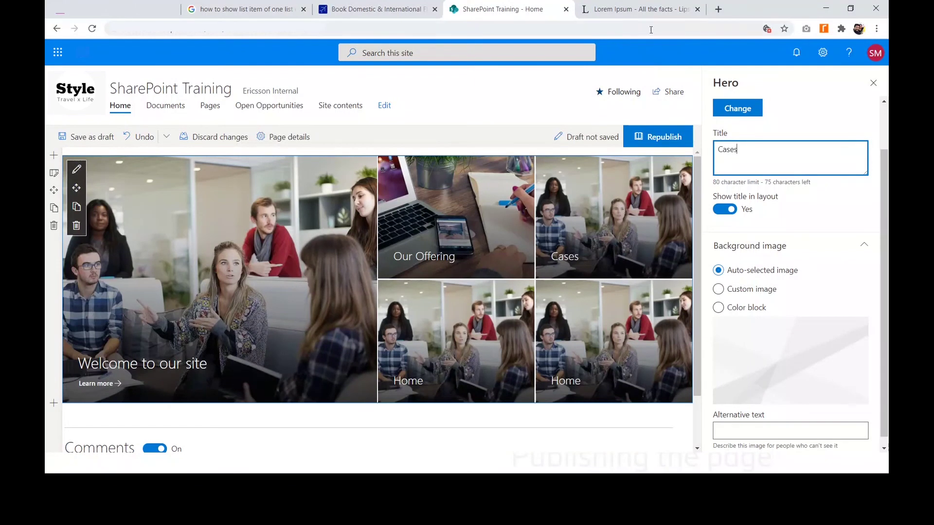
- Give the Cases tile a custom background image by uploading girls-3764703_1920.jpg
mouse_move(642, 213)
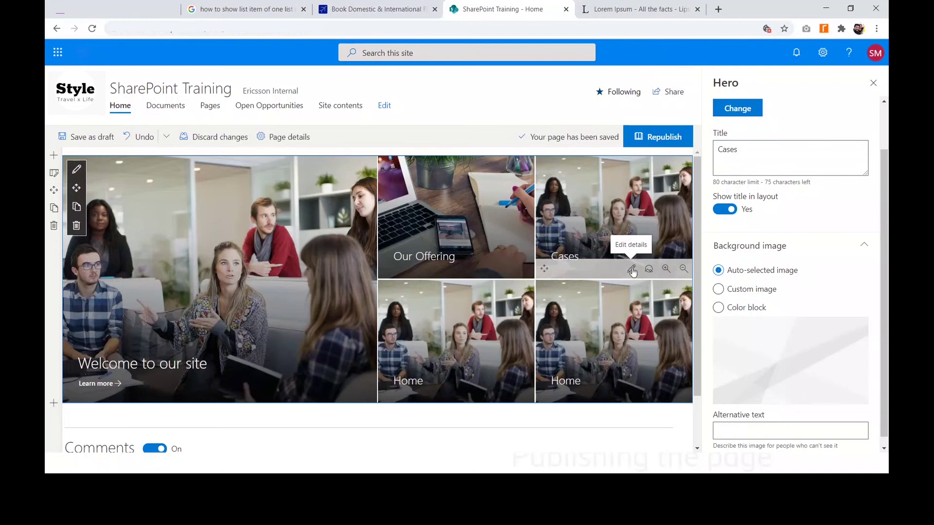
left_click(783, 290)
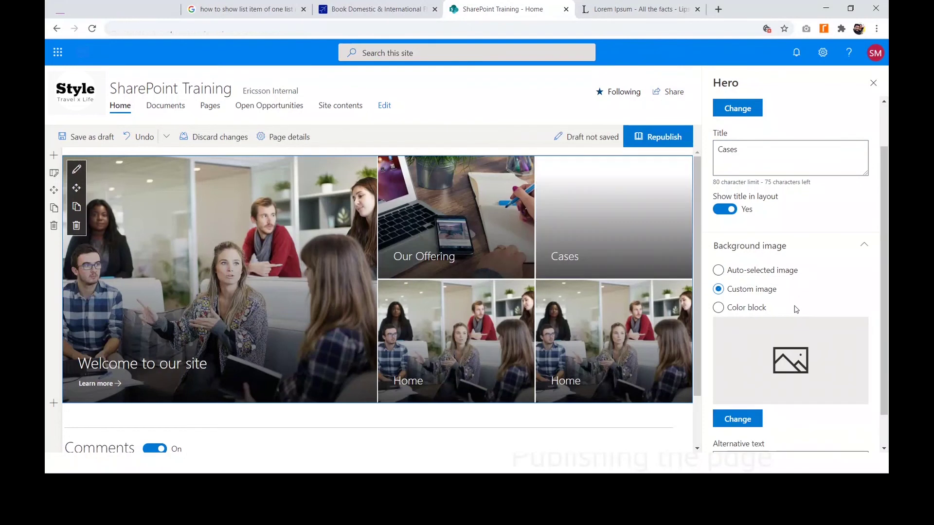
left_click(761, 420)
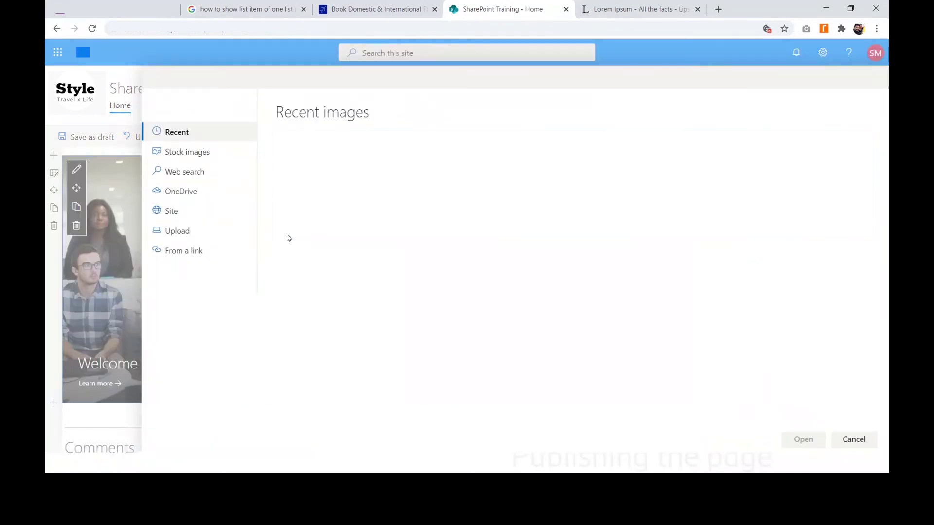
left_click(187, 233)
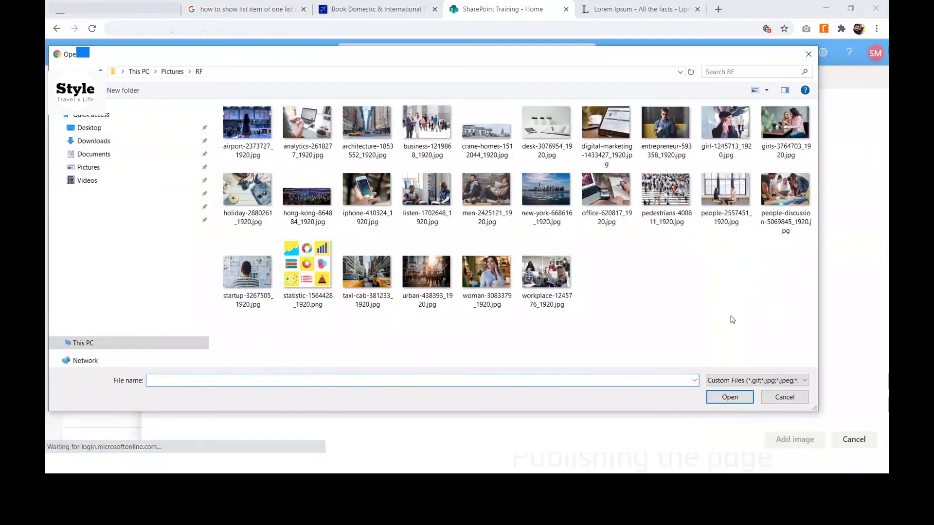
left_click(785, 123)
left_click(729, 397)
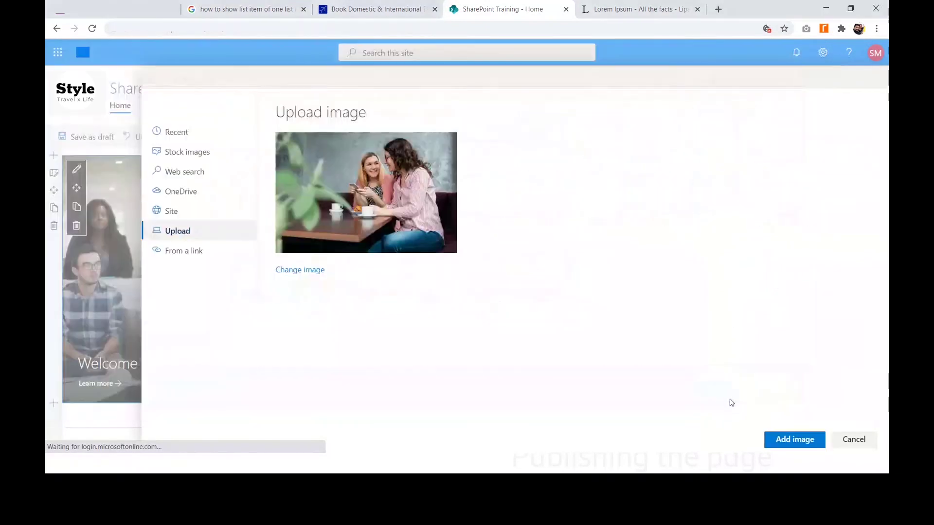
left_click(796, 437)
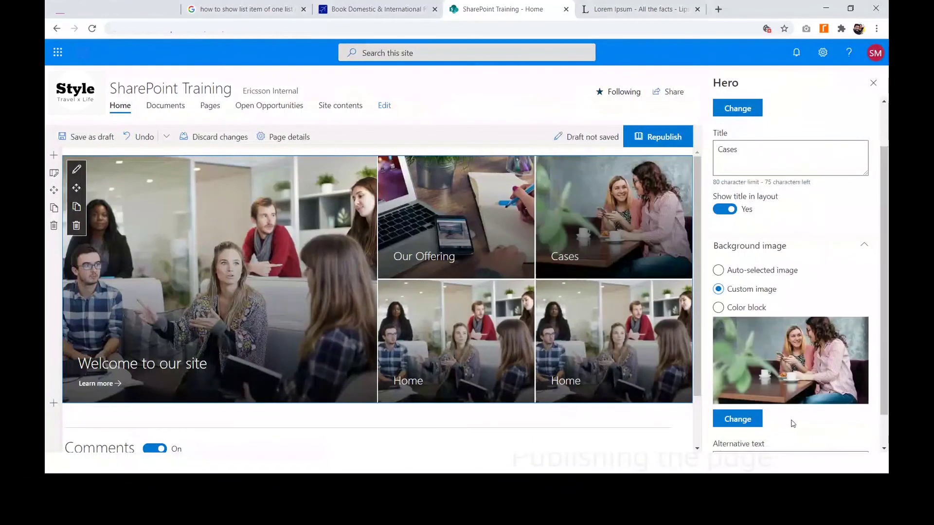
- Change the title of the second small tile in the Hero's lower row to "Contact"
mouse_move(523, 380)
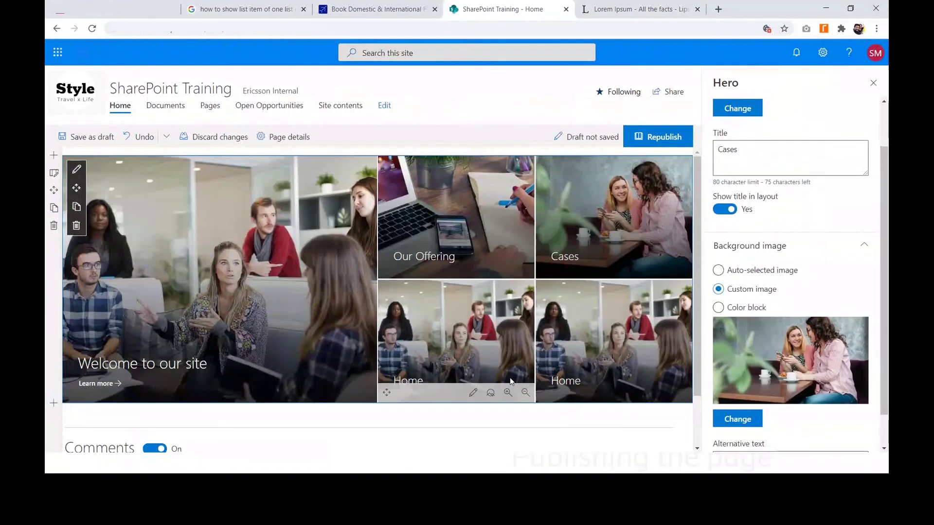
left_click(631, 393)
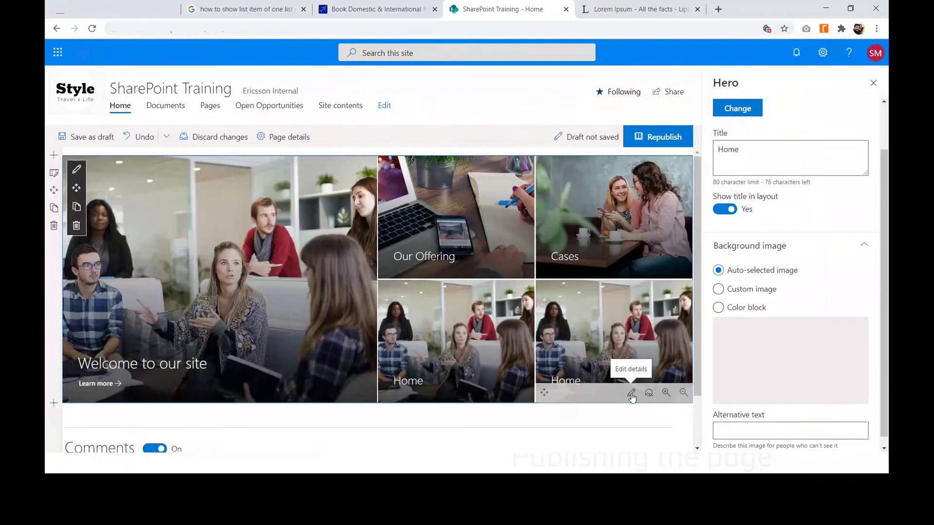
left_click_drag(765, 170, 613, 147)
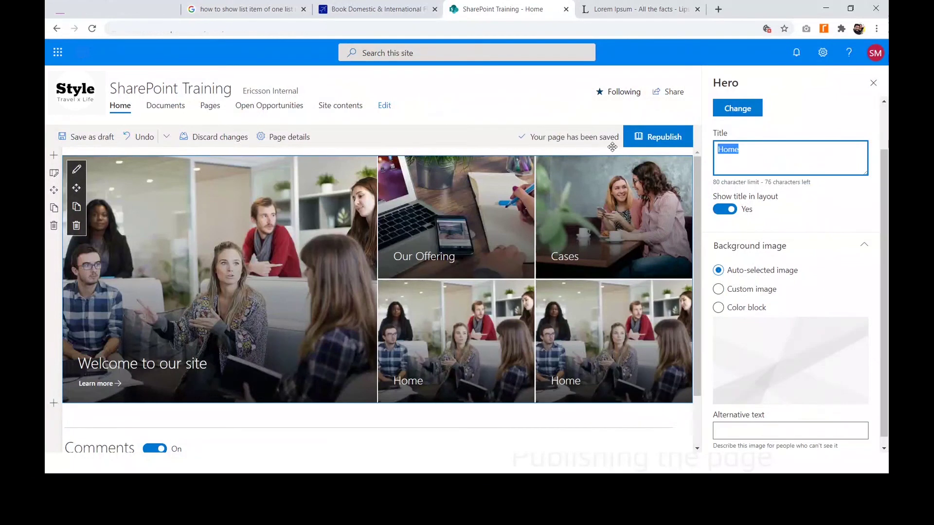
type("Contact")
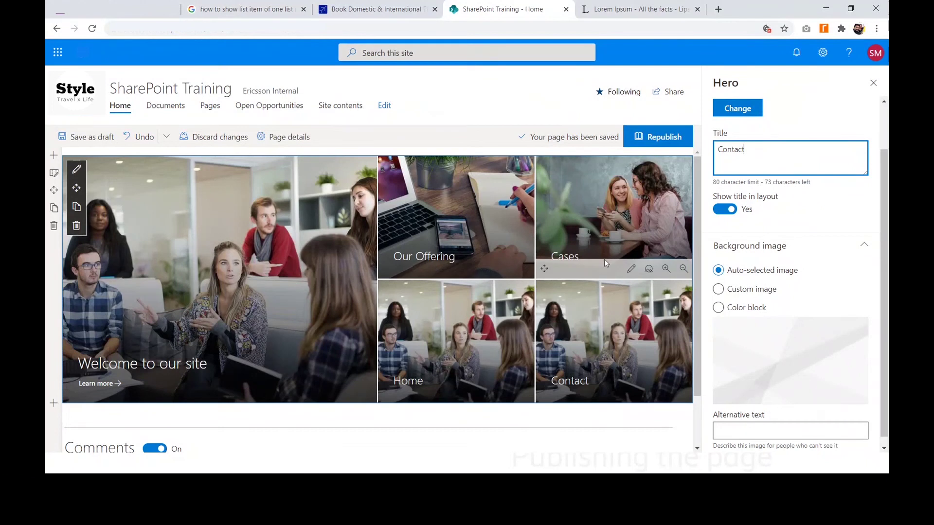
- Give the Contact tile a custom background image by uploading iphone-410324_1920.jpg
left_click(758, 290)
left_click(738, 417)
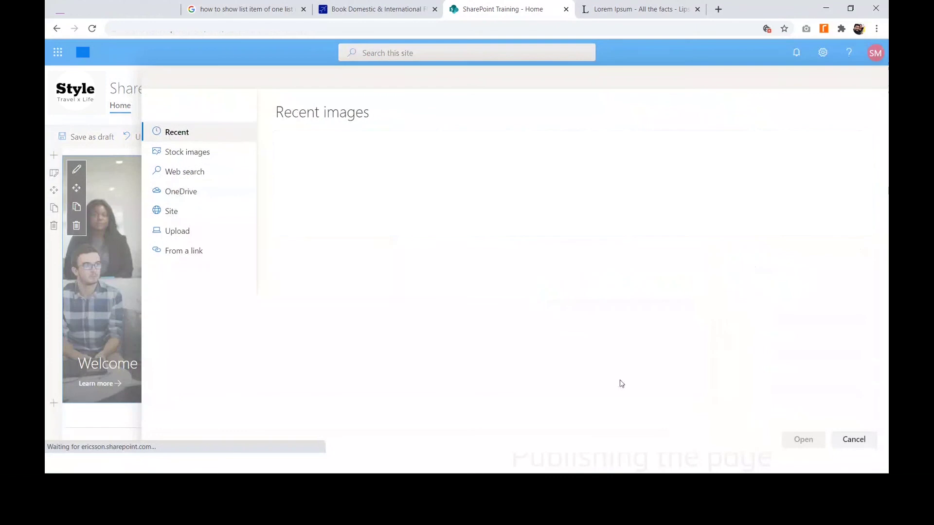
left_click(182, 229)
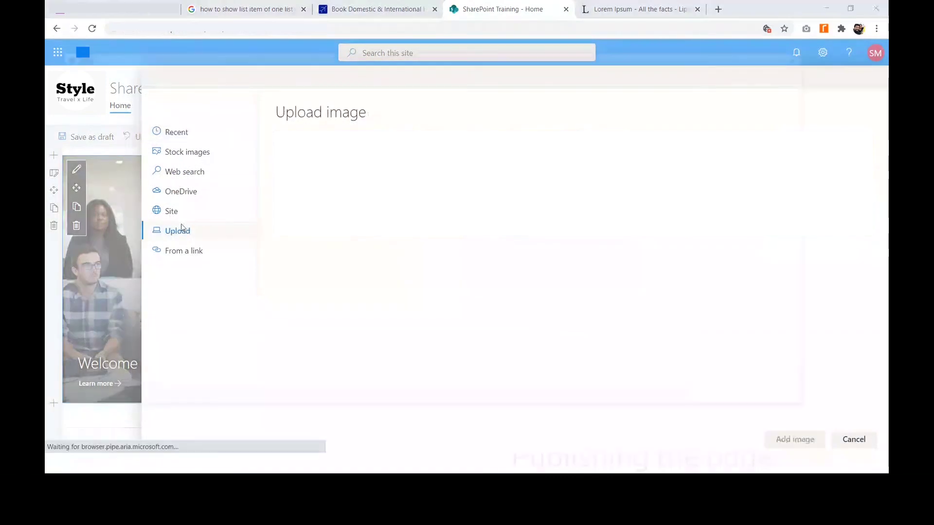
left_click(366, 194)
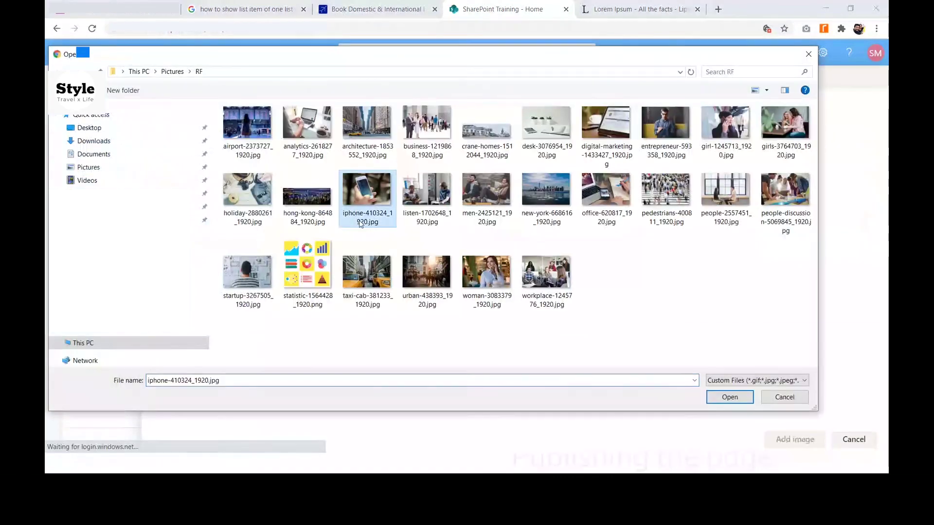
left_click(730, 398)
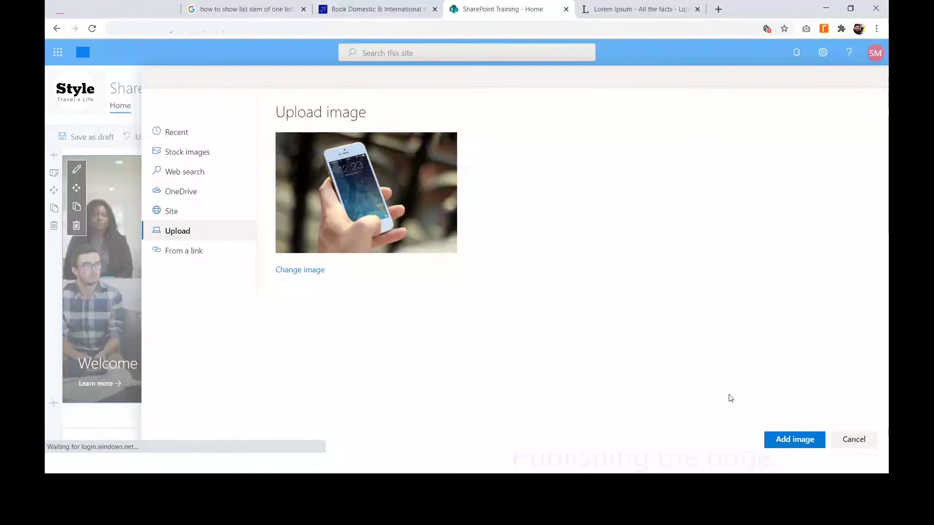
left_click(778, 440)
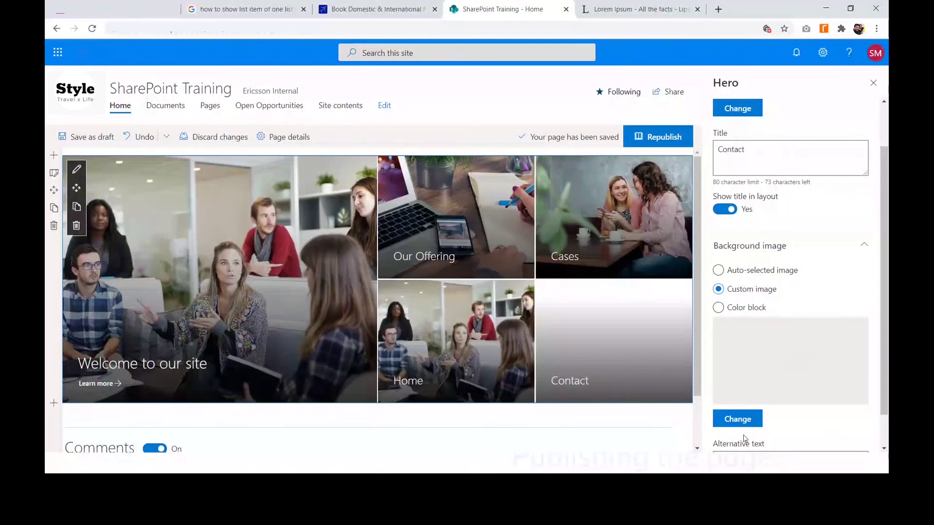
- Change the title of the Home tile in the Hero's lower row to "Our team"
mouse_move(441, 371)
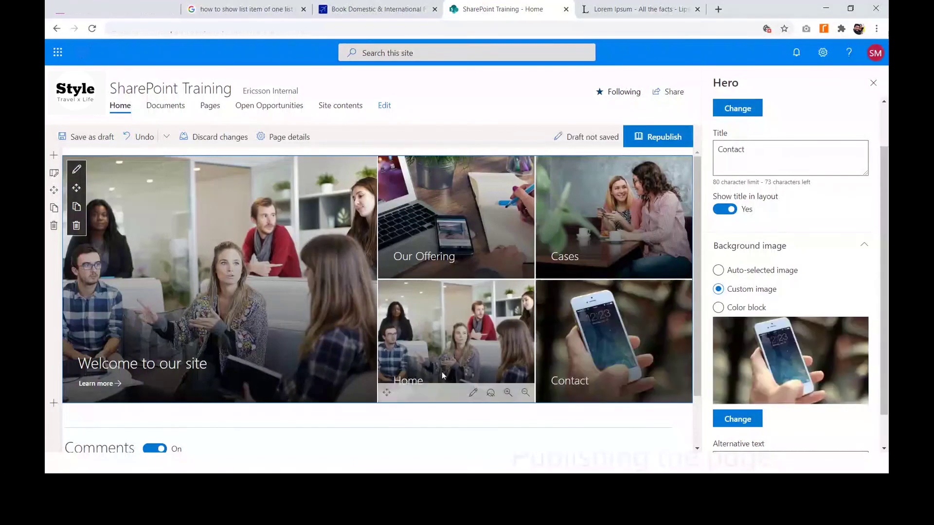
left_click(472, 393)
double_click(750, 149)
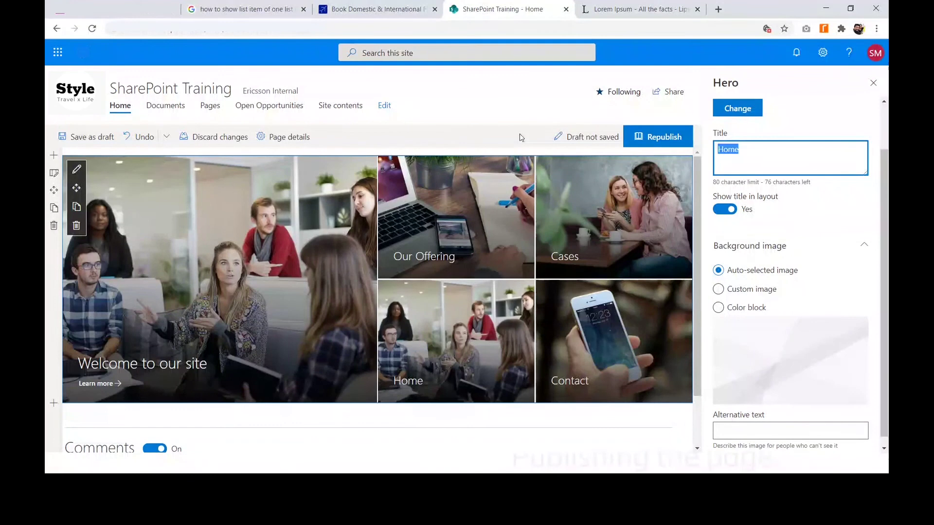
type("Our team")
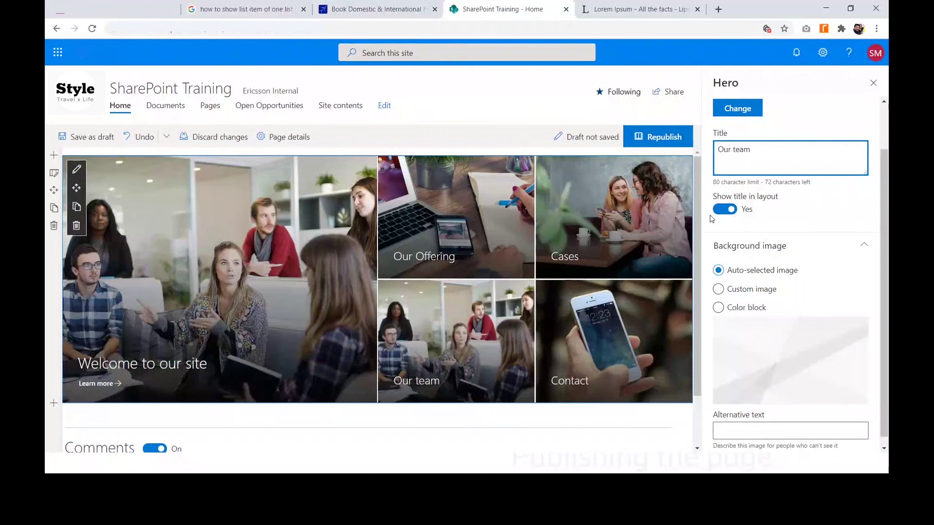
- Give the Our team tile a custom background image by uploading people-discussion-5069845_1920.jpg
left_click(731, 289)
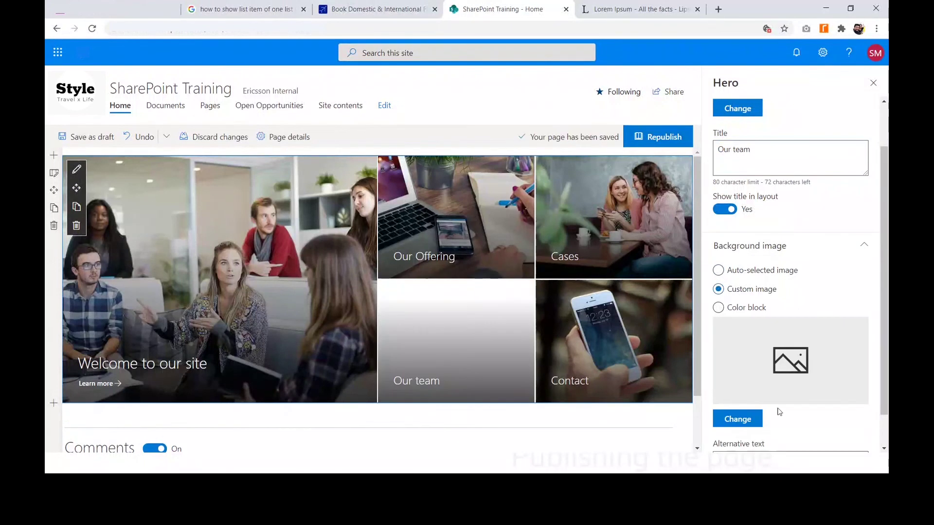
left_click(759, 421)
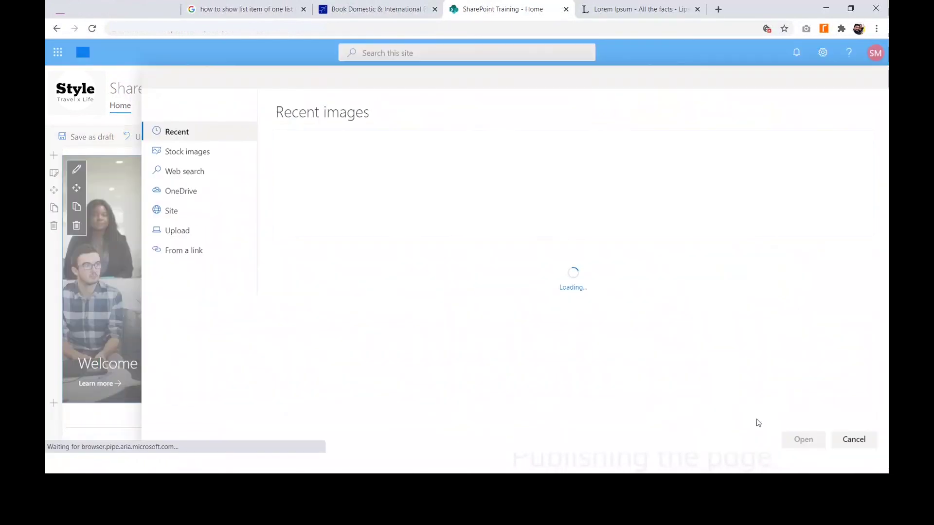
left_click(210, 233)
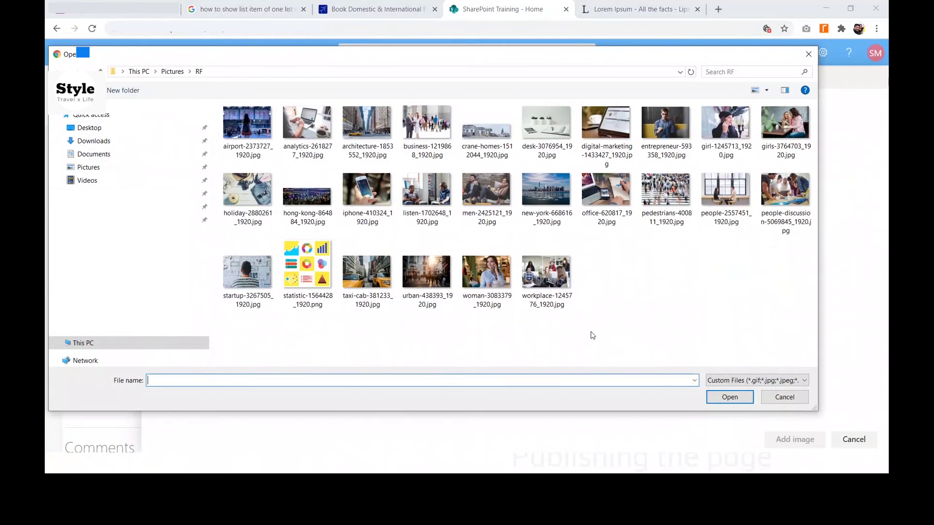
double_click(788, 205)
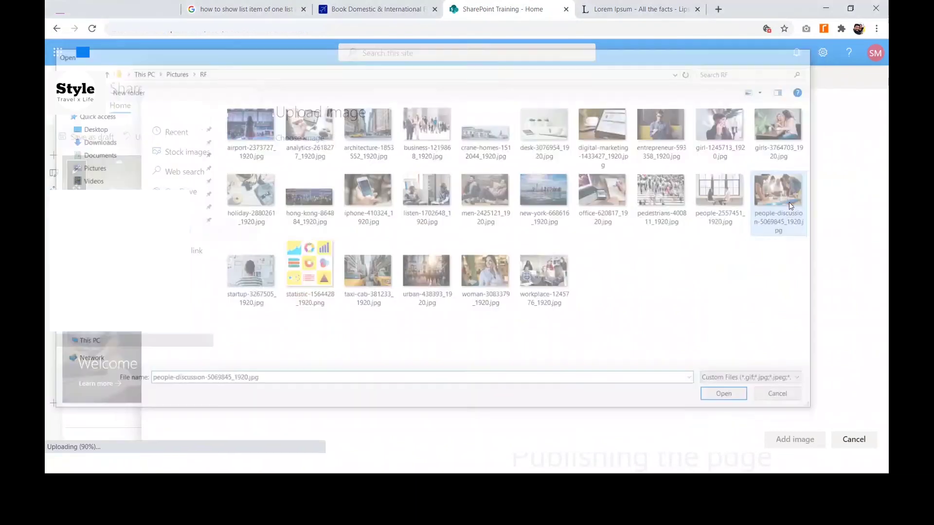
left_click(793, 439)
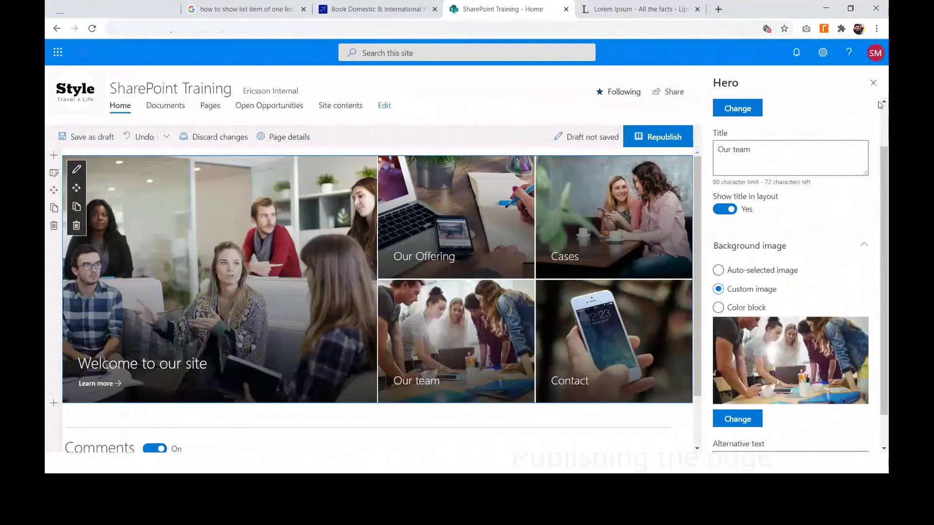
left_click(872, 82)
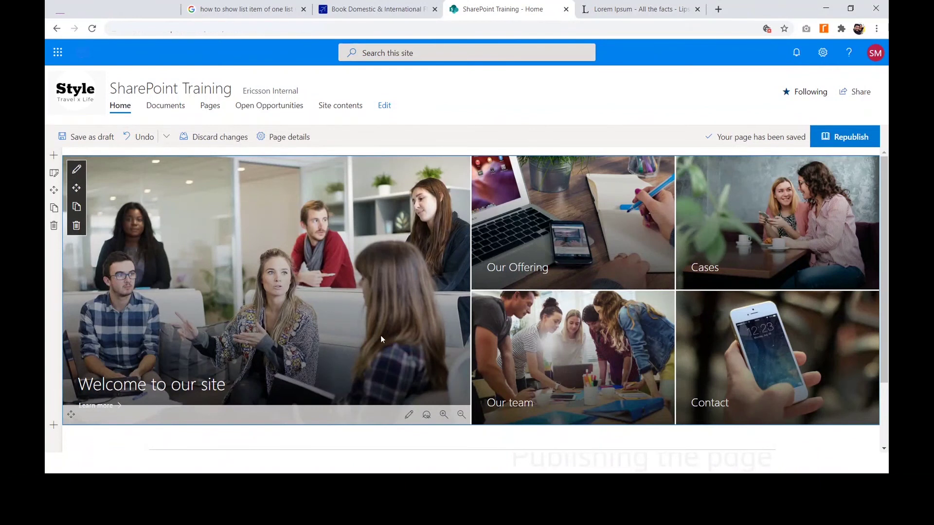
- Replace the background image of the large "Welcome to our site" tile by uploading startup-3267505_1920.jpg
left_click(407, 416)
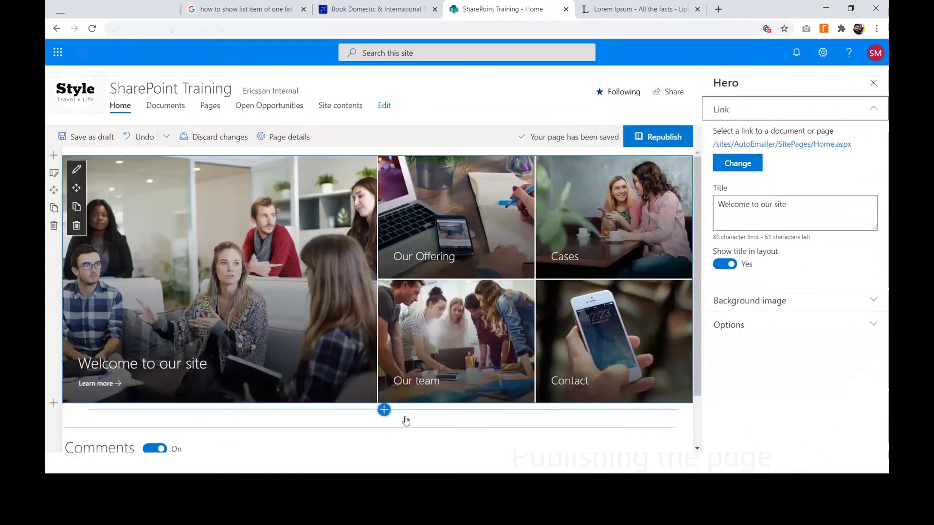
left_click(756, 301)
left_click_drag(882, 289, 853, 371)
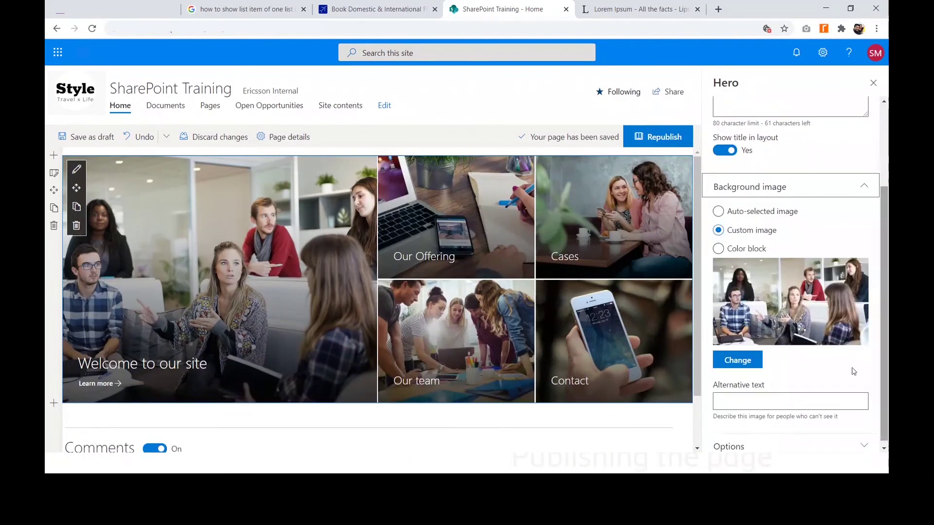
left_click(743, 367)
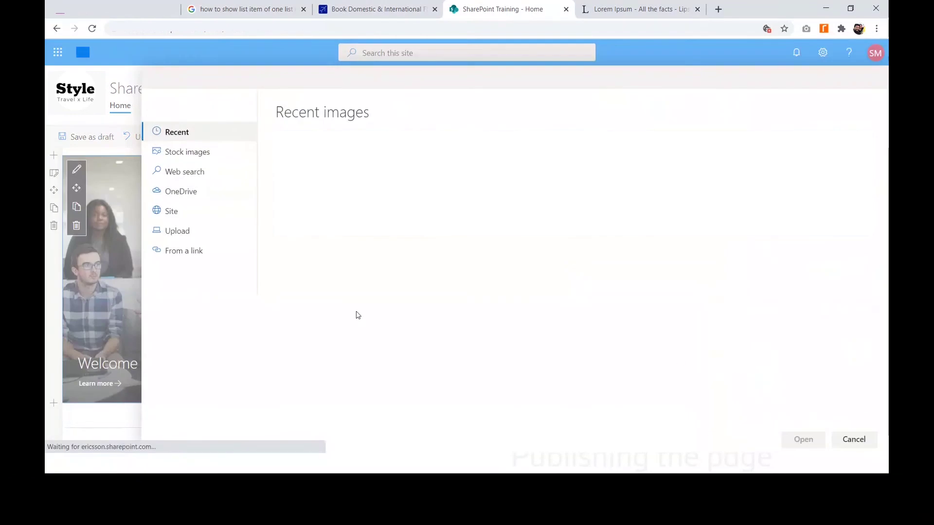
left_click(166, 230)
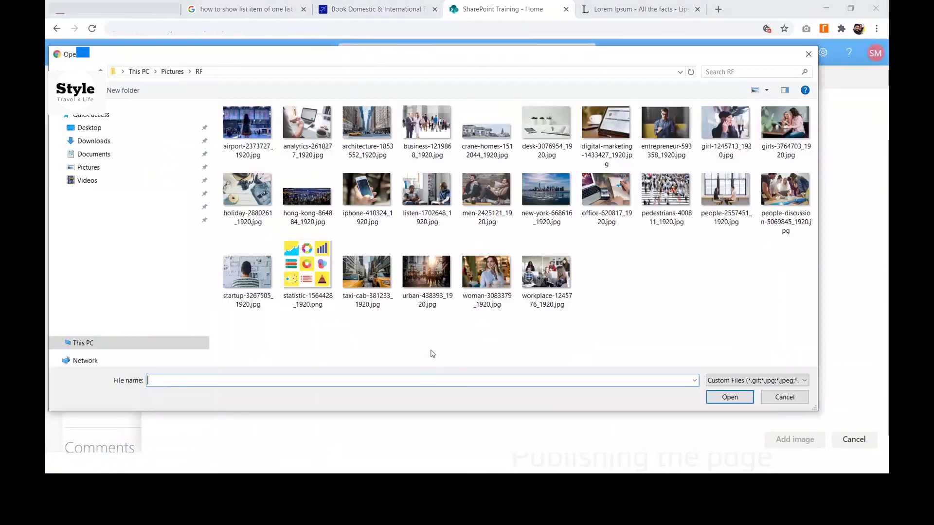
double_click(248, 273)
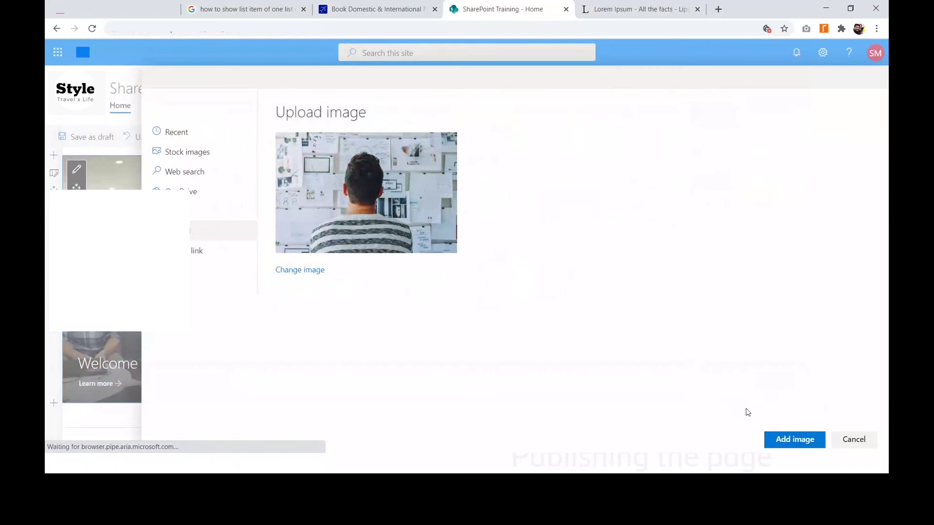
left_click(776, 439)
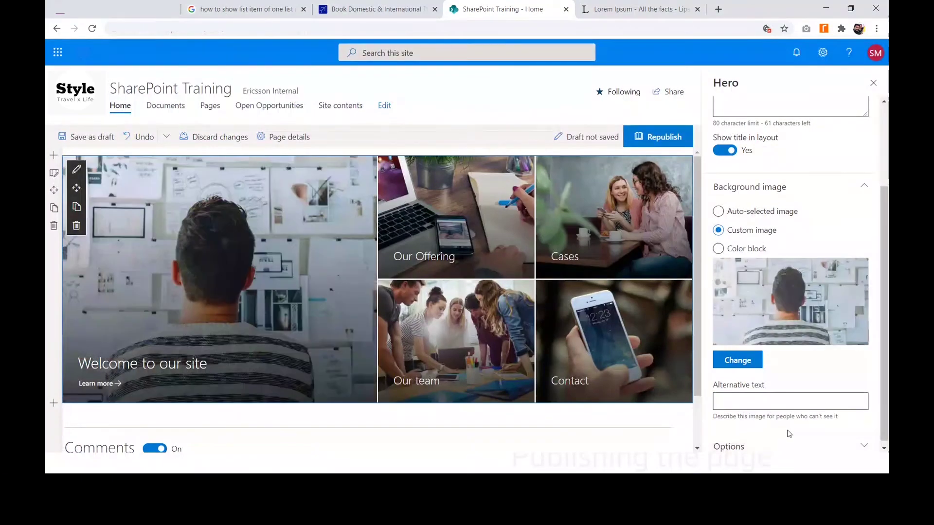
left_click(874, 84)
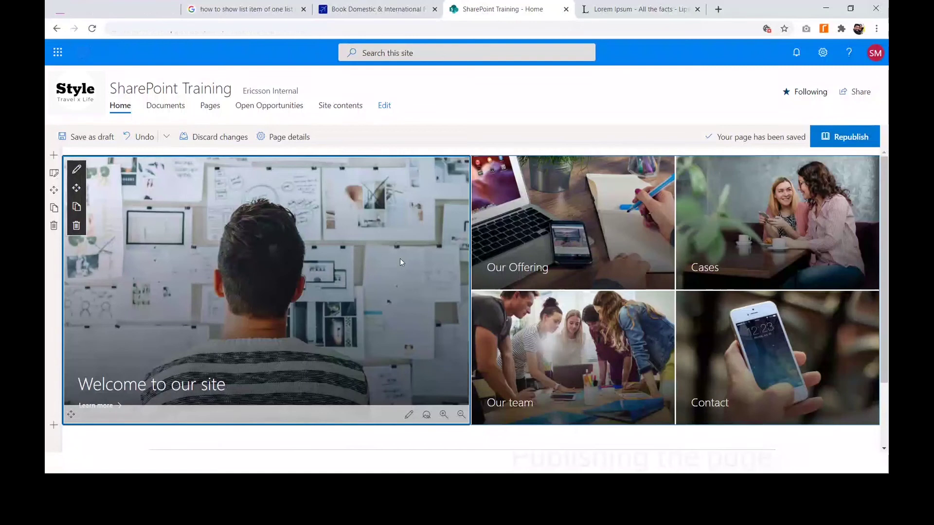
- Try the four-tile layout on the Hero web part and return it to five tiles
scroll(400, 257, "down", 1)
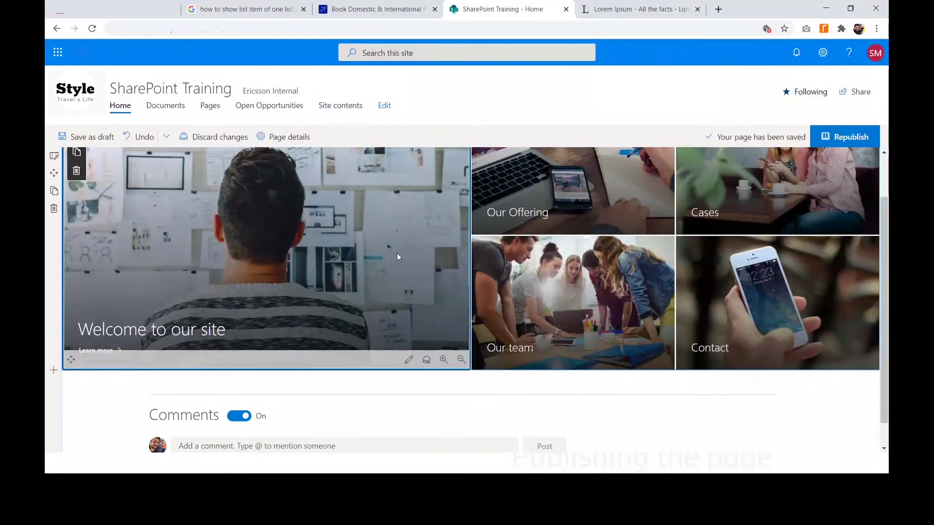
scroll(390, 253, "up", 1)
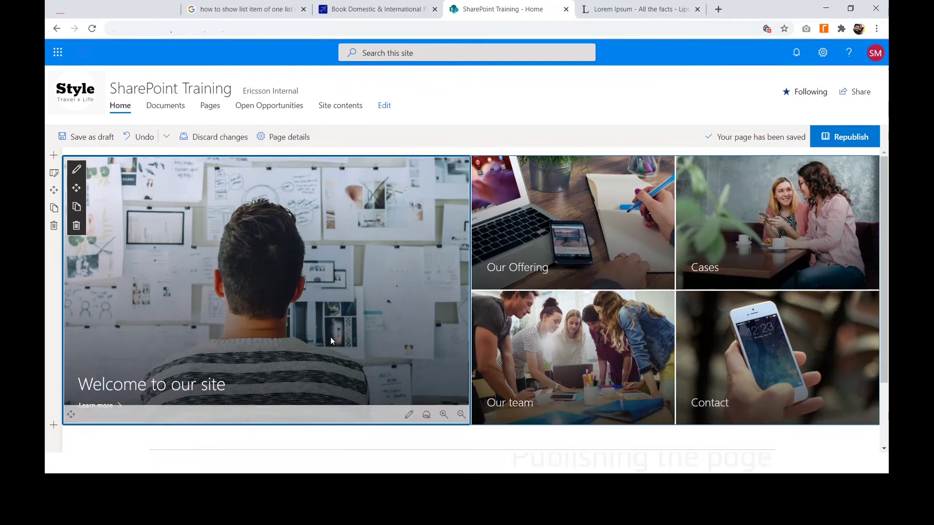
left_click(77, 171)
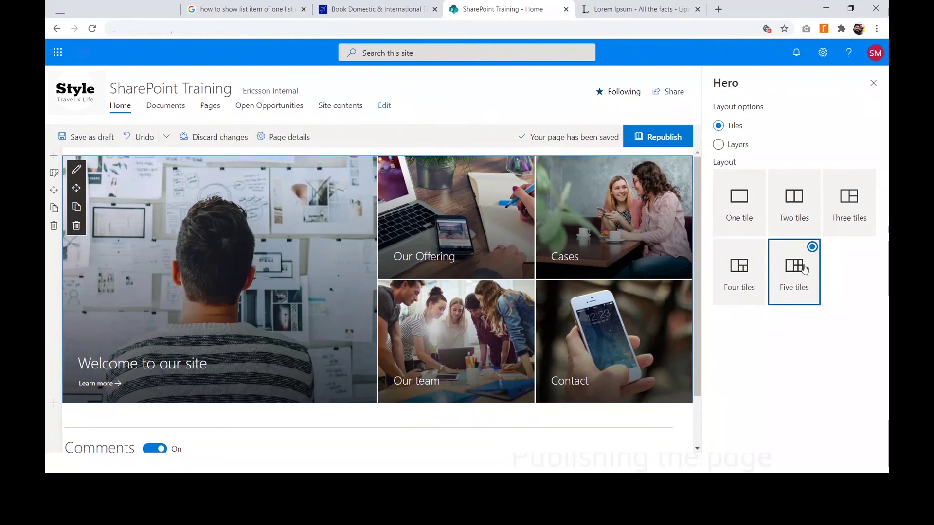
left_click(740, 271)
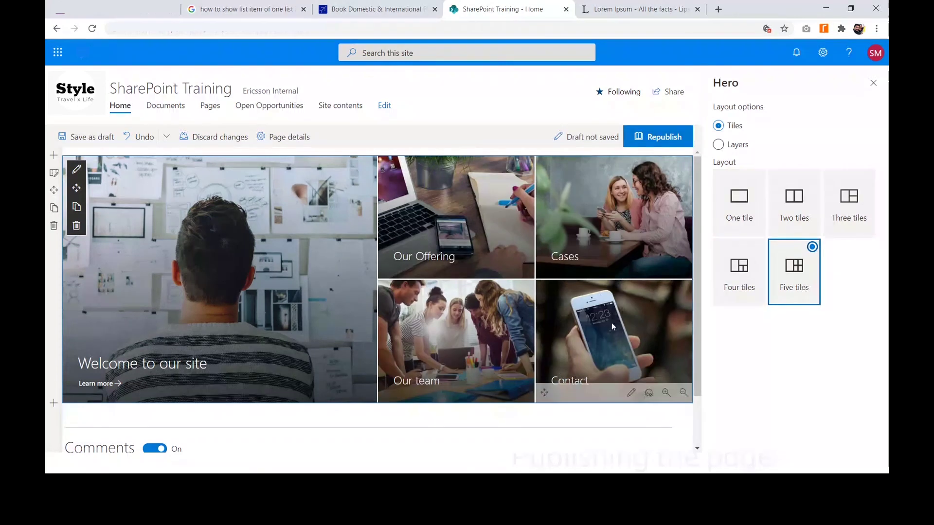
left_click(738, 271)
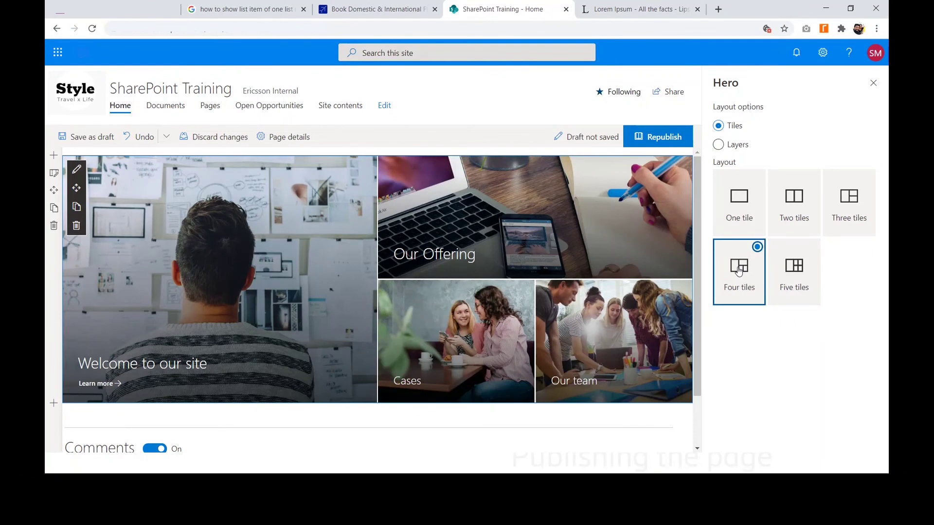
left_click(796, 275)
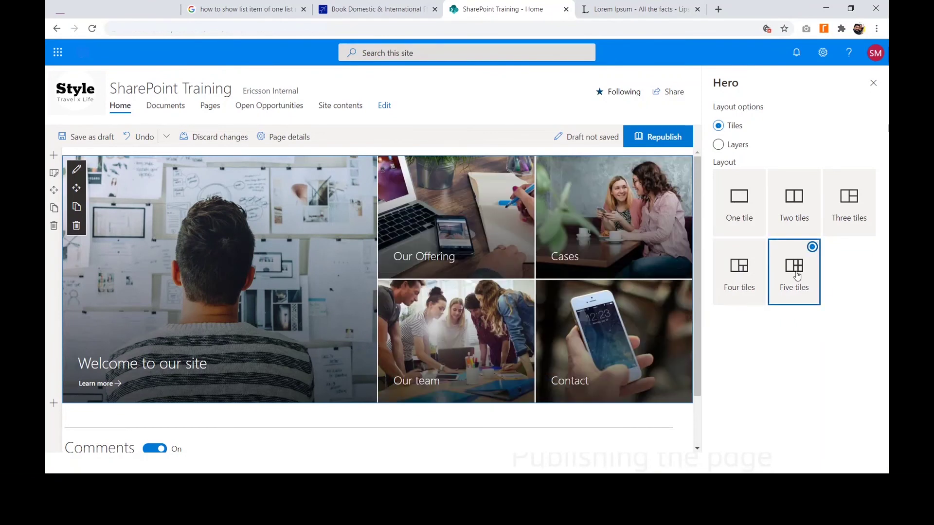
left_click(872, 84)
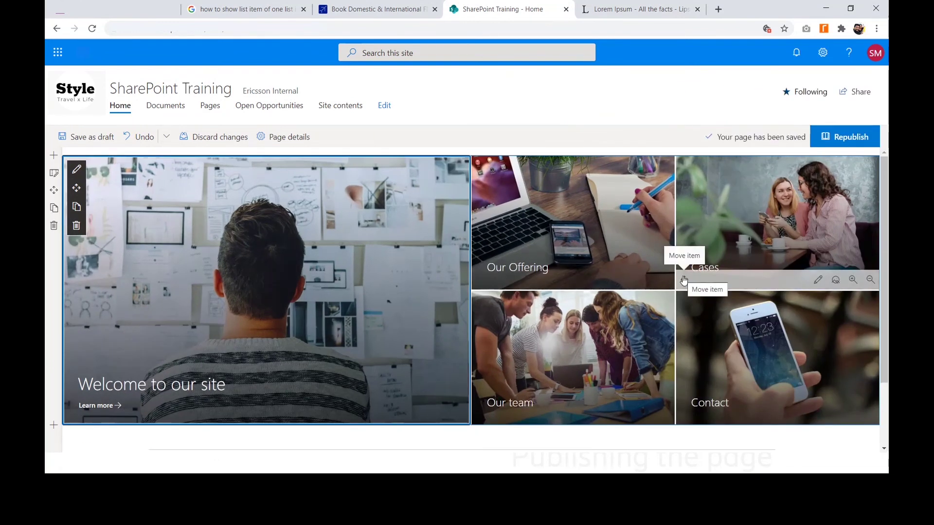
- Move the Cases tile to the last position in the Hero and switch the layout to four tiles
left_click_drag(683, 280, 697, 406)
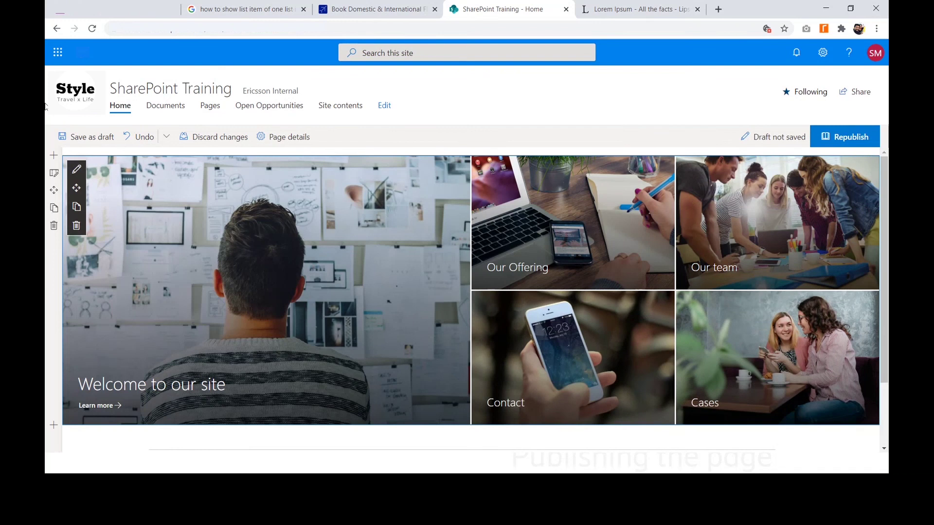
left_click(77, 168)
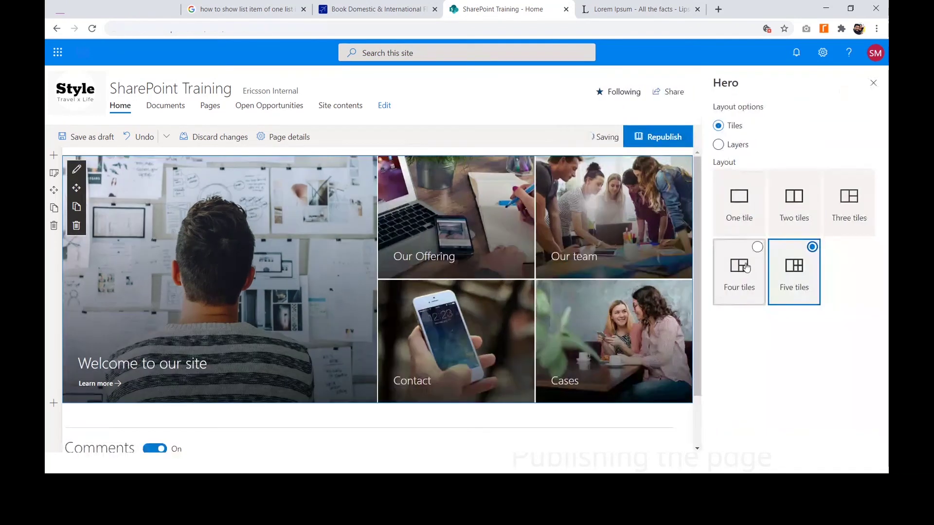
left_click(746, 267)
left_click(873, 82)
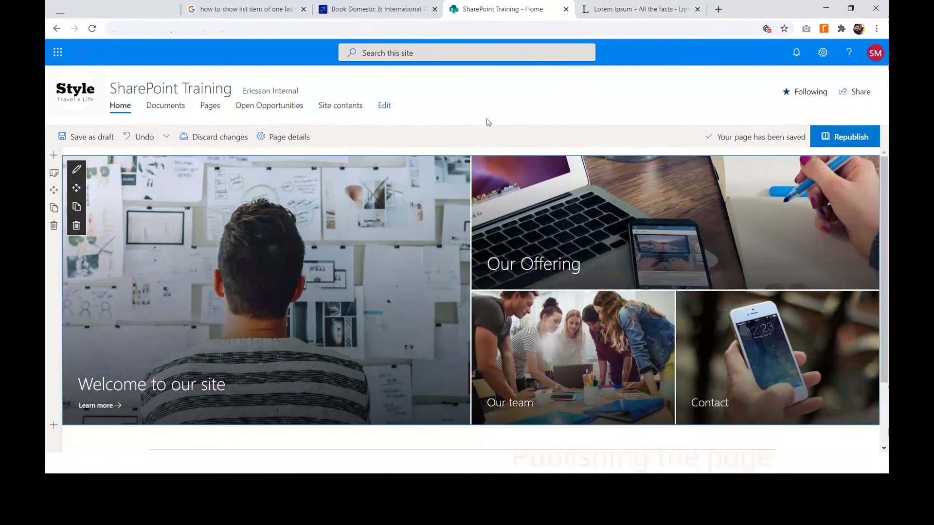
- Restore the Hero's five-tile layout and move the Cases tile back to the upper row beside Our Offering
left_click(76, 169)
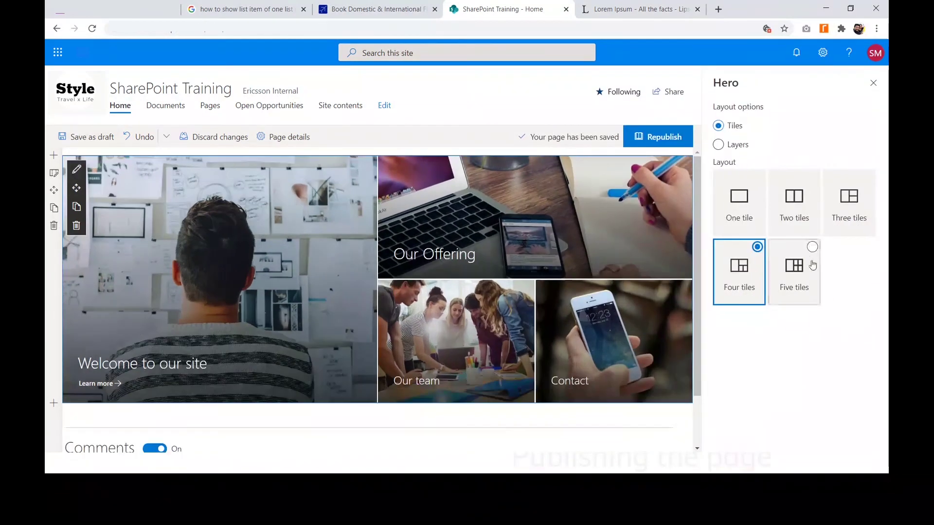
left_click(794, 270)
left_click(873, 83)
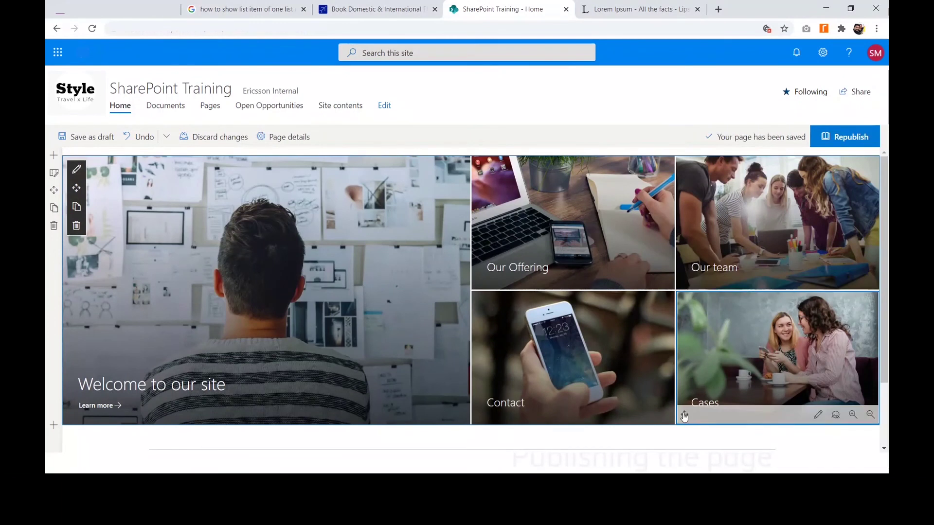
left_click_drag(683, 415, 687, 282)
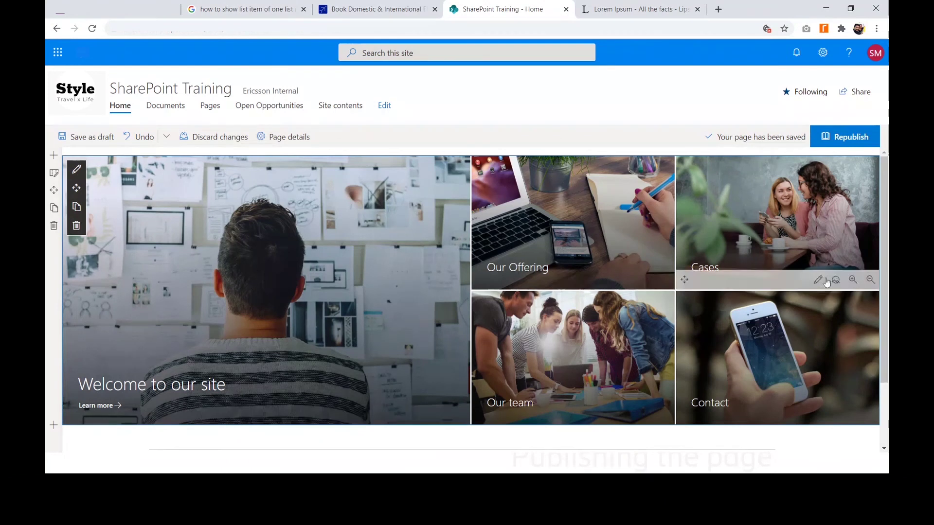
- Try the two-tile layout and the three-tile layout on the Hero web part
left_click(76, 169)
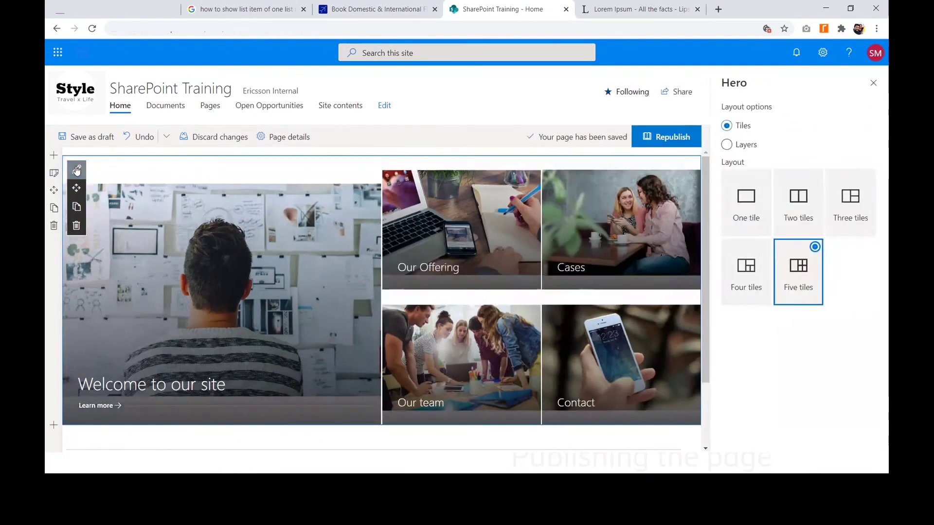
left_click(805, 206)
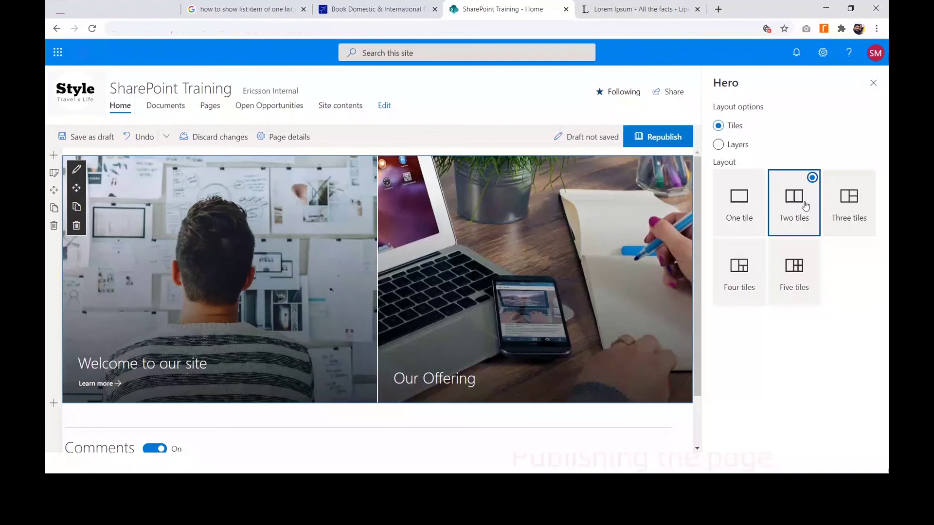
left_click(874, 84)
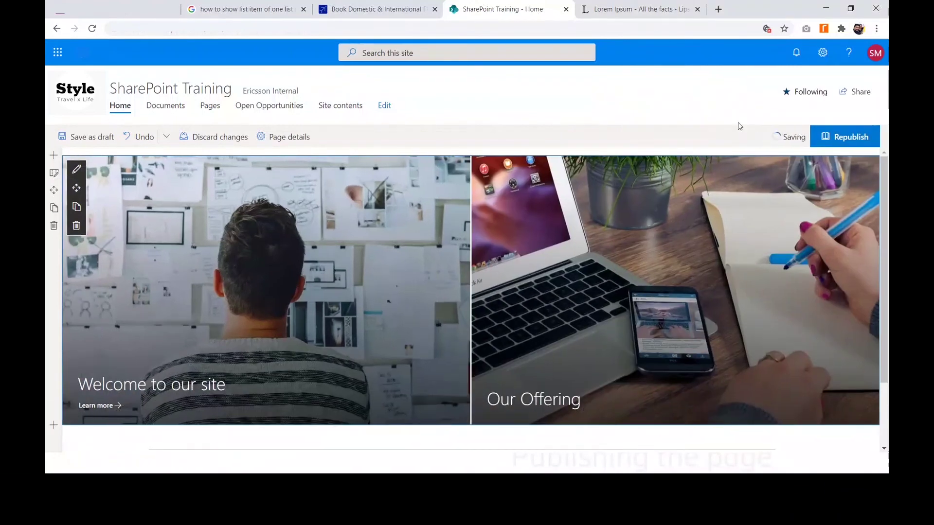
left_click(76, 168)
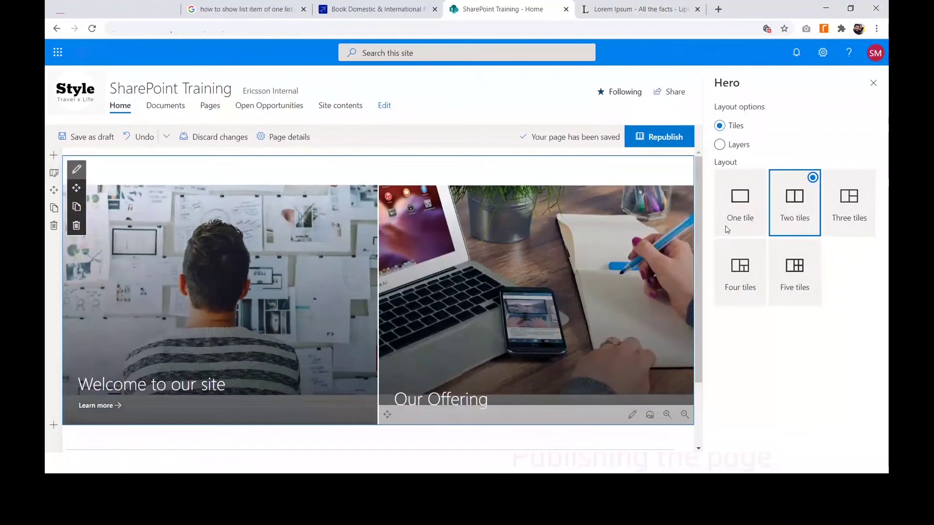
left_click(858, 221)
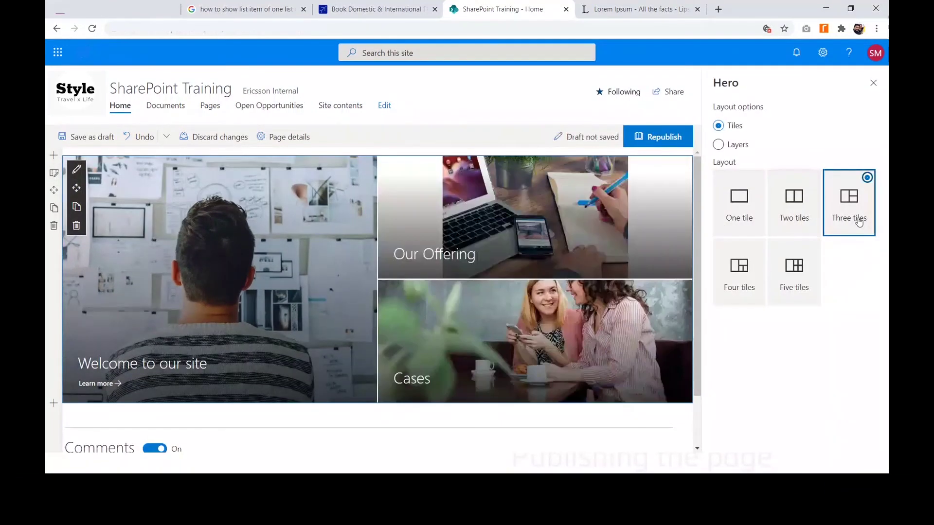
left_click(874, 84)
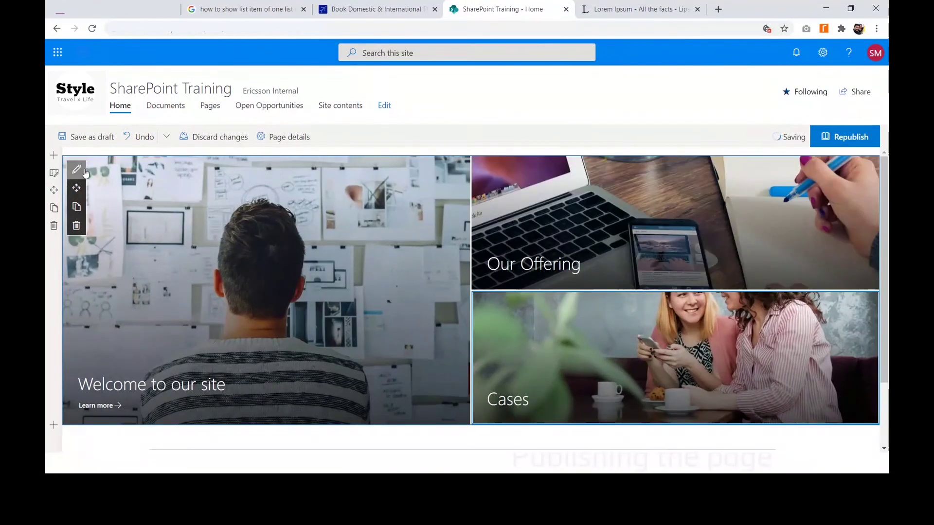
- Try the one-tile layout on the Hero web part and return it to five tiles
left_click(84, 169)
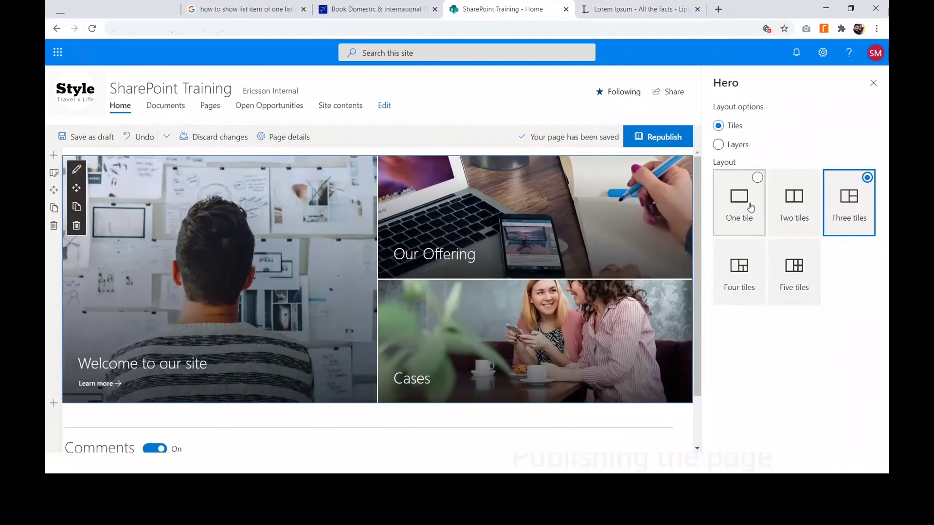
left_click(736, 221)
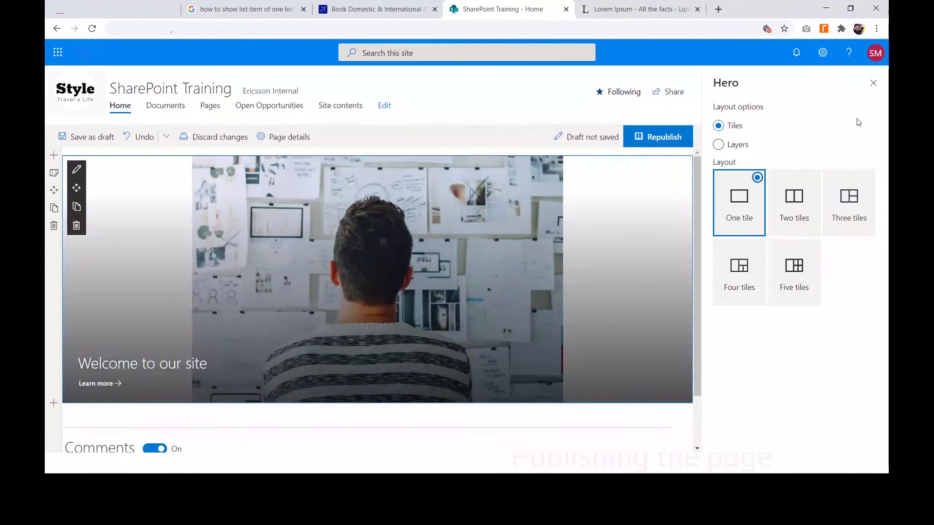
left_click(873, 84)
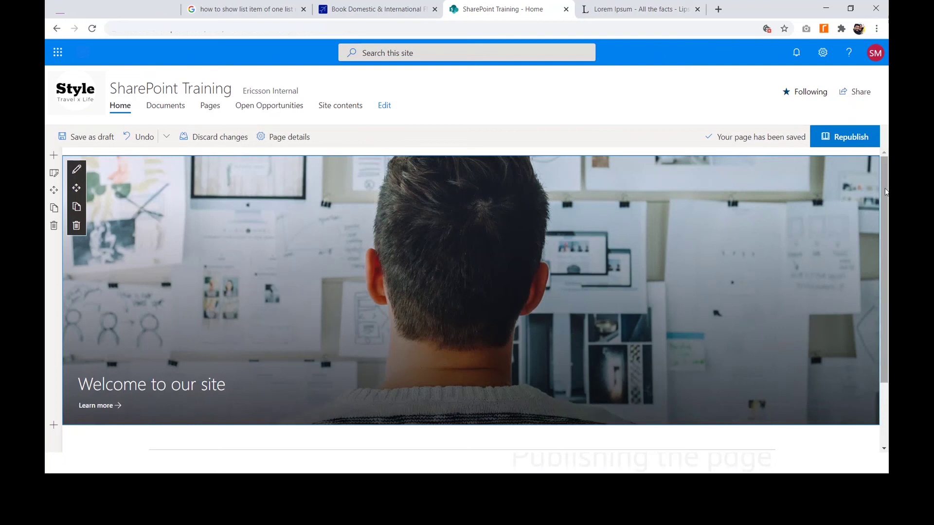
left_click_drag(885, 188, 885, 170)
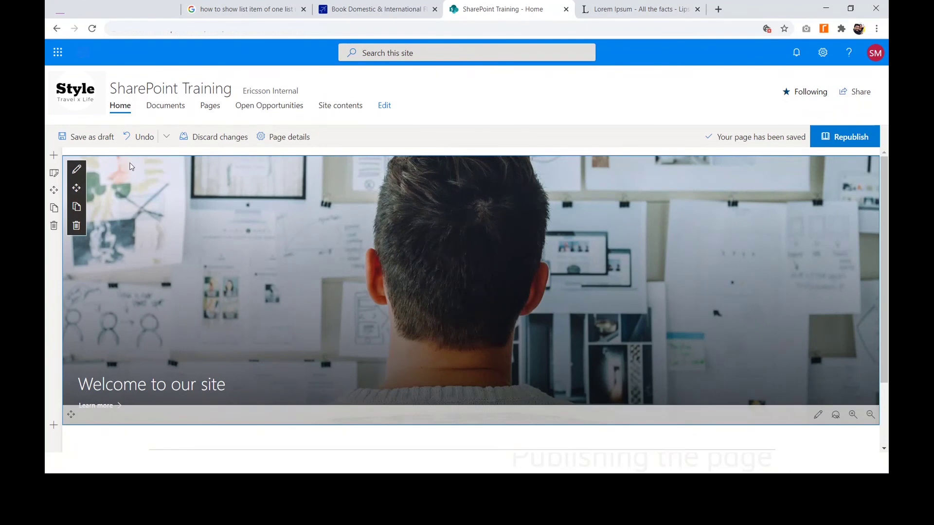
left_click(76, 169)
left_click(810, 275)
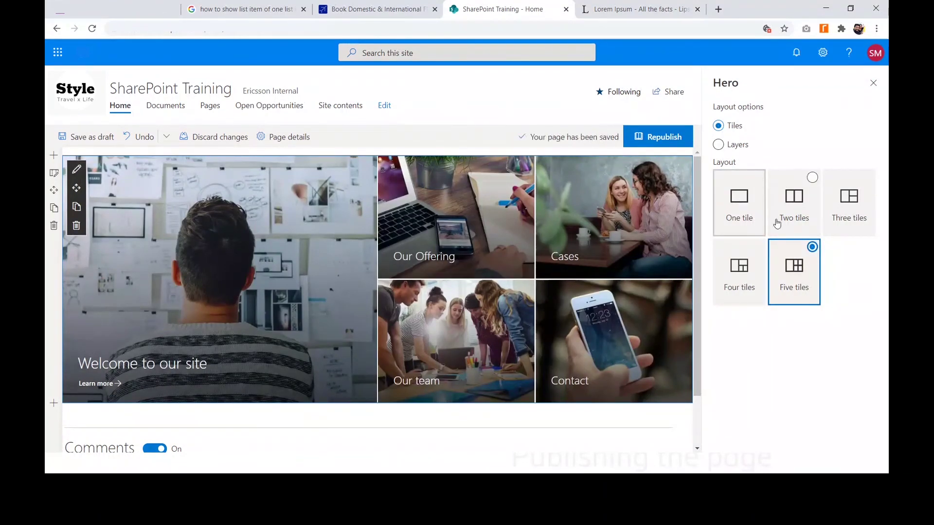
left_click(873, 83)
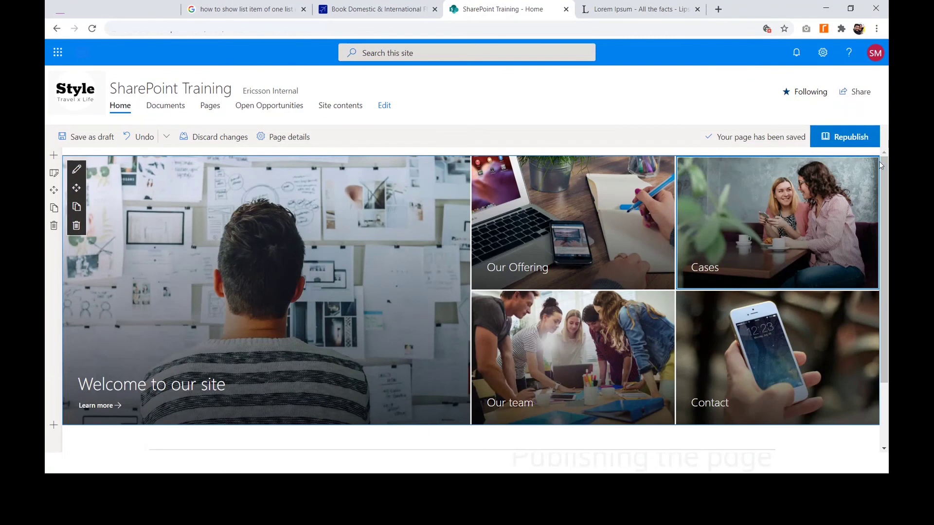
- Add a one-column section below the Hero web part
left_click_drag(883, 176, 886, 192)
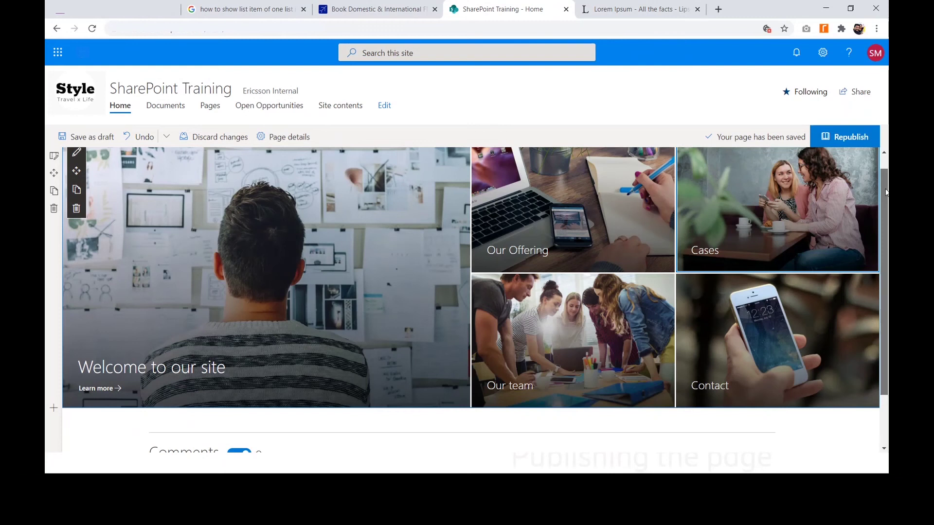
scroll(510, 320, "down", 1)
scroll(511, 321, "up", 2)
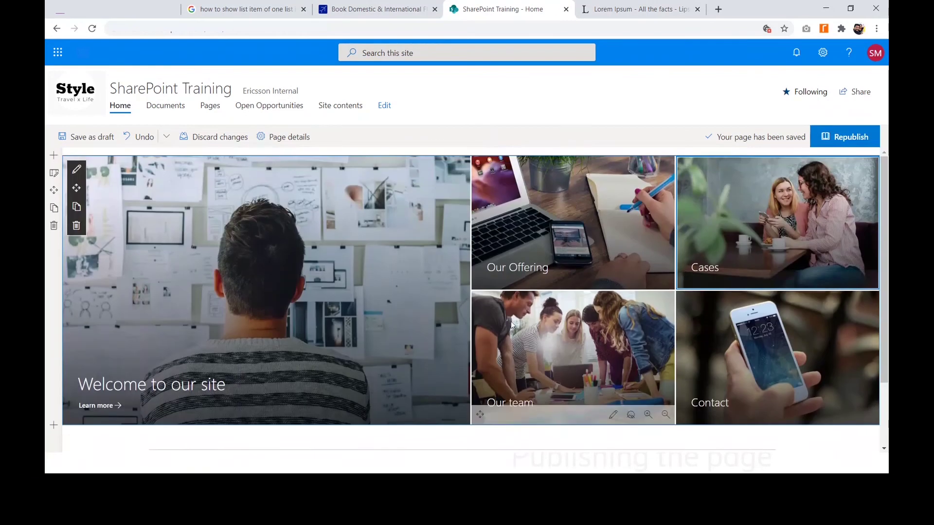
scroll(497, 409, "down", 2)
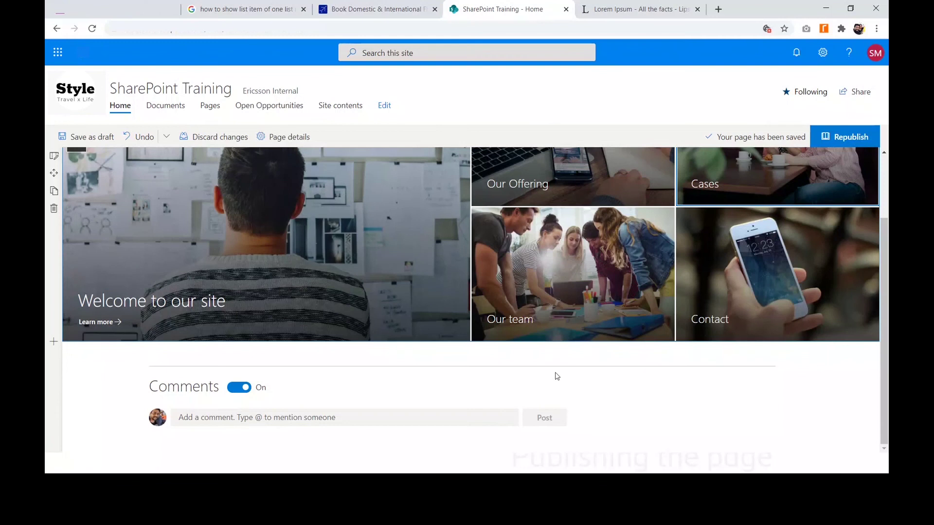
scroll(557, 375, "up", 1)
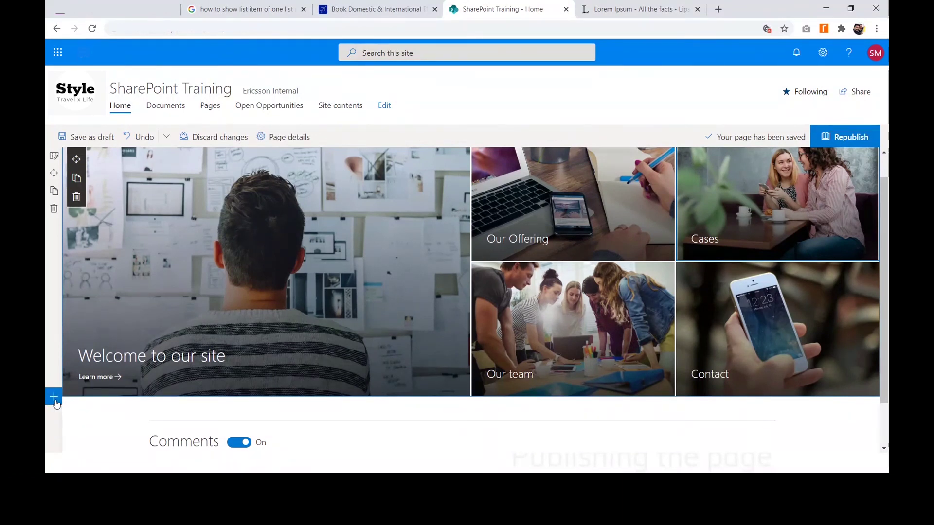
left_click(55, 401)
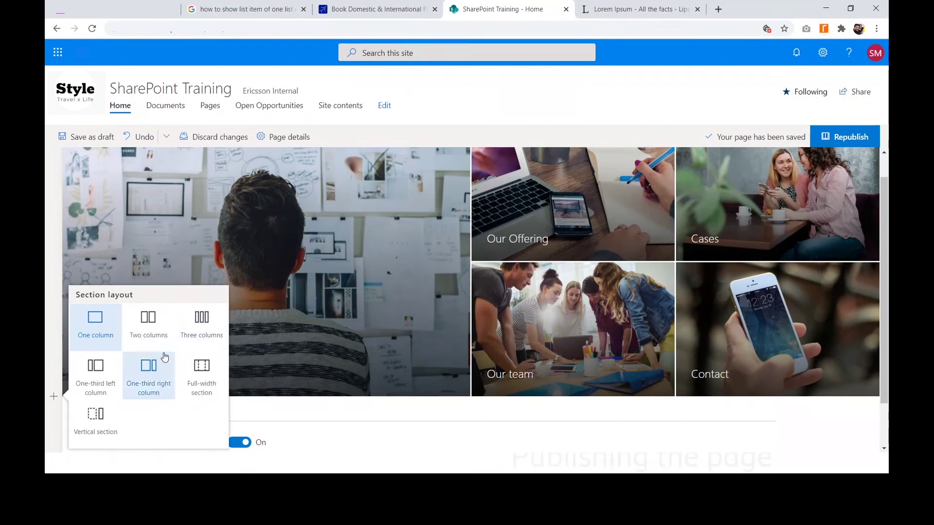
left_click(103, 329)
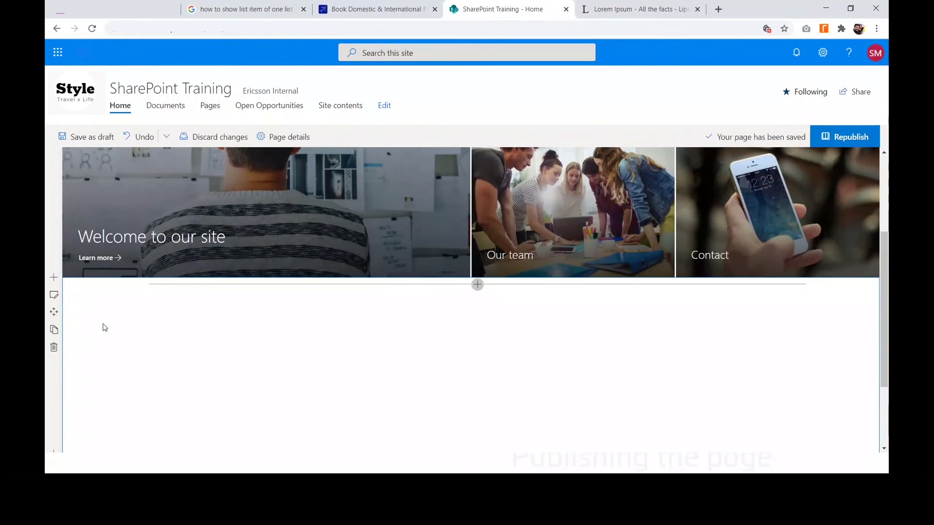
scroll(237, 356, "up", 3)
scroll(237, 356, "down", 3)
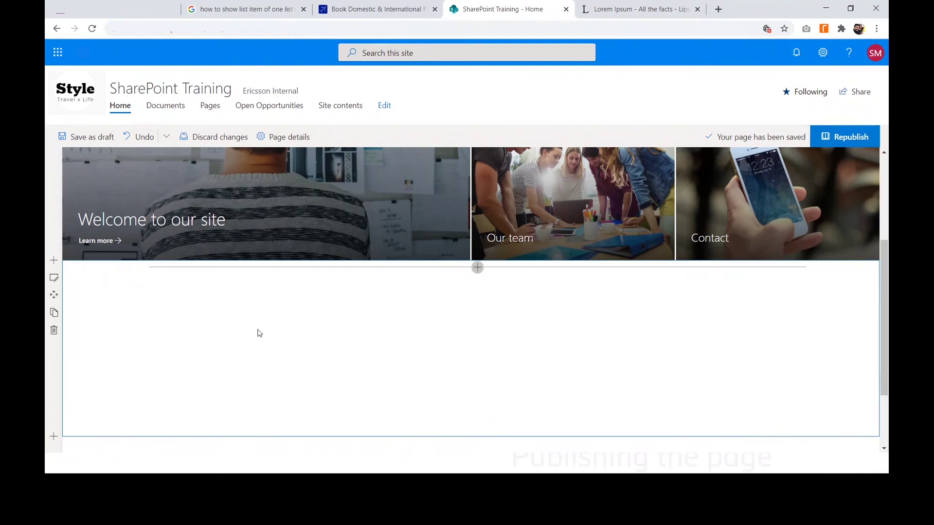
scroll(256, 331, "up", 3)
scroll(382, 354, "down", 3)
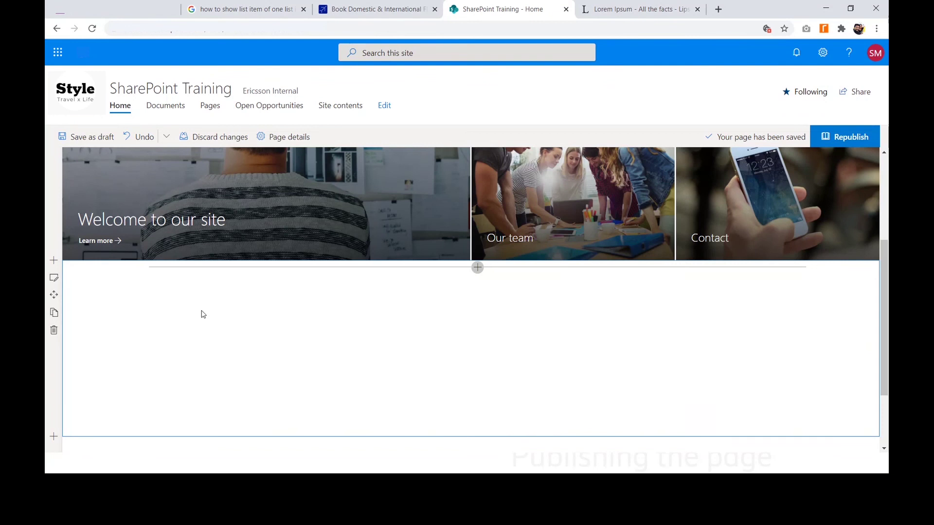
- Insert a Text web part into the empty one-column section
left_click(478, 268)
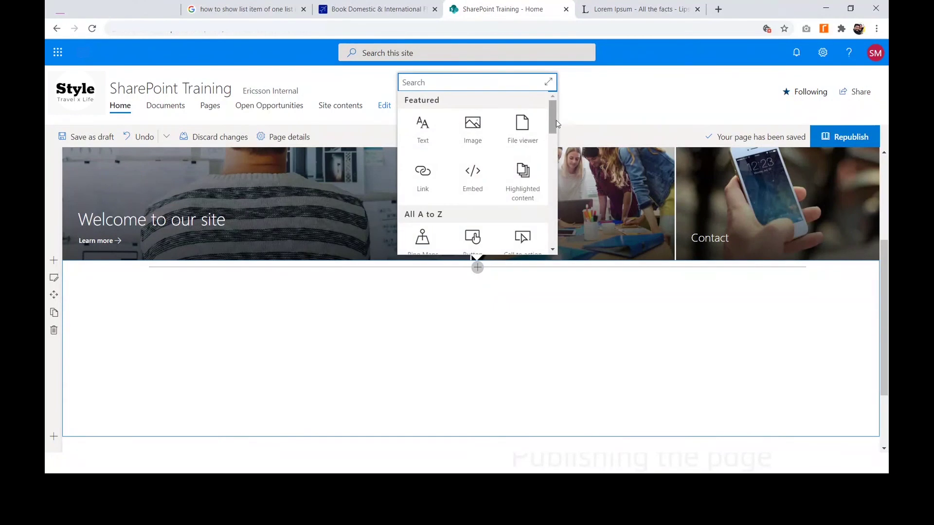
scroll(548, 158, "down", 4)
left_click_drag(548, 158, 574, 115)
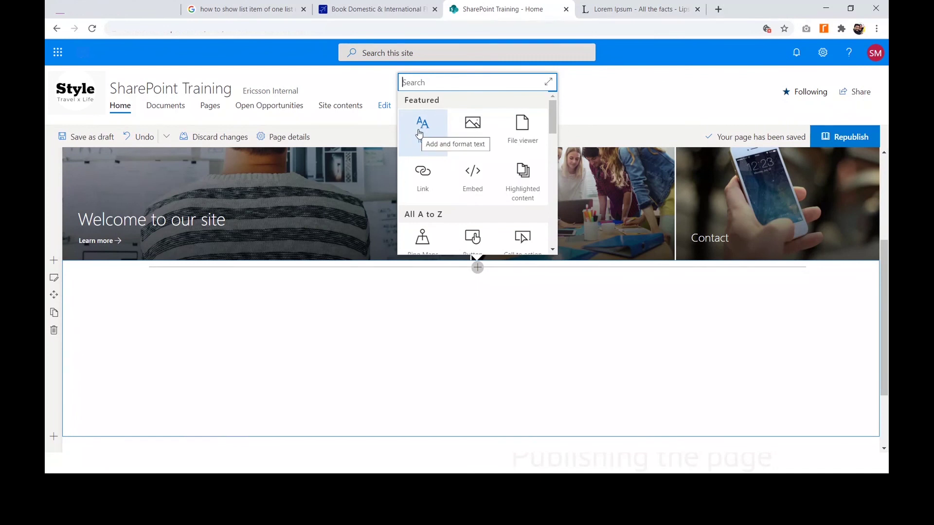
left_click(421, 130)
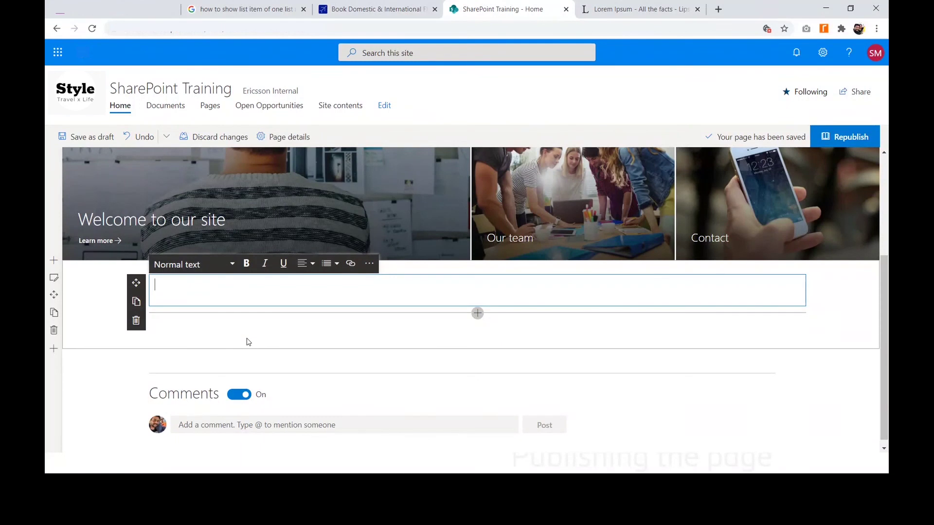
- Enter some trial text in the Text web part and erase it
type("aaiiaa lkadiadiladilald")
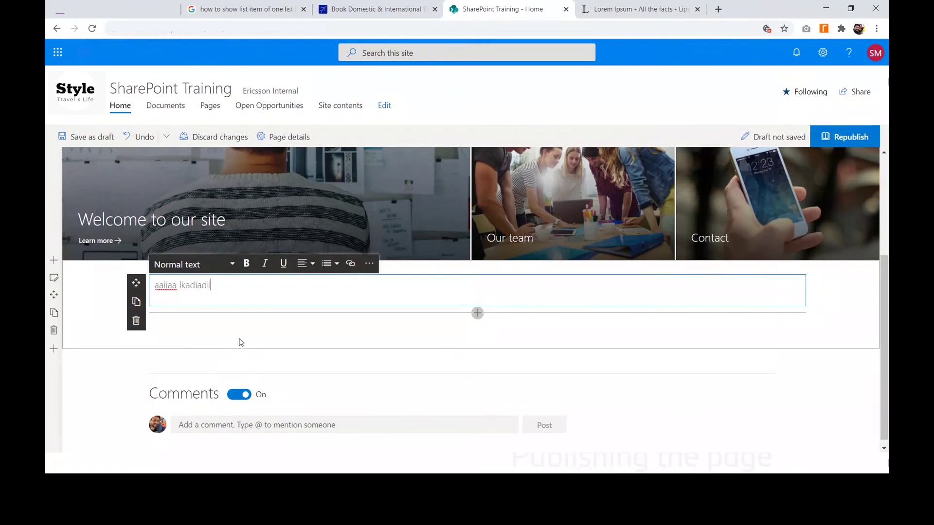
key("BackSpace")
key("BackSpace")
key("BackSpace")
key("BackSpace")
key("BackSpace")
key("BackSpace")
key("BackSpace")
key("BackSpace")
key("BackSpace")
key("BackSpace")
key("BackSpace")
key("BackSpace")
key("BackSpace")
key("BackSpace")
key("BackSpace")
key("BackSpace")
key("BackSpace")
key("BackSpace")
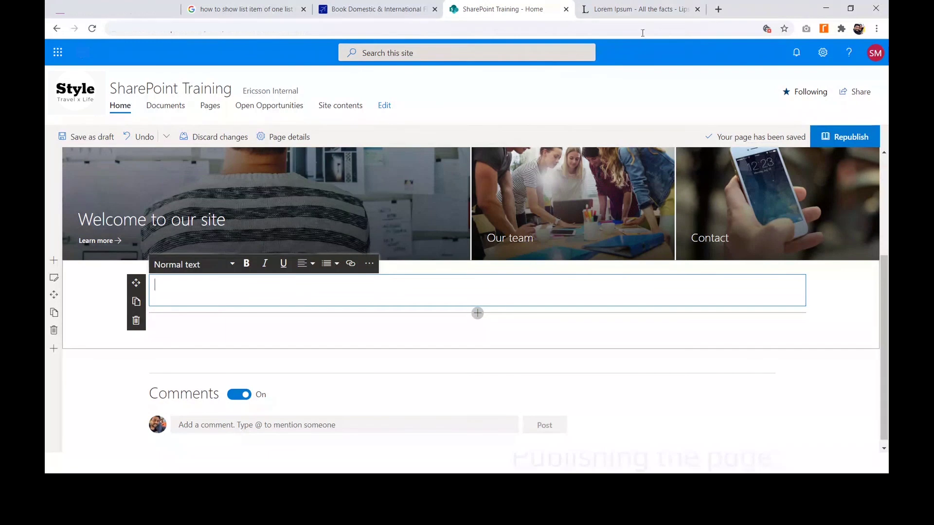
- Switch to the Lorem Ipsum web page and copy both paragraphs under "Where does it come from?"
left_click(590, 13)
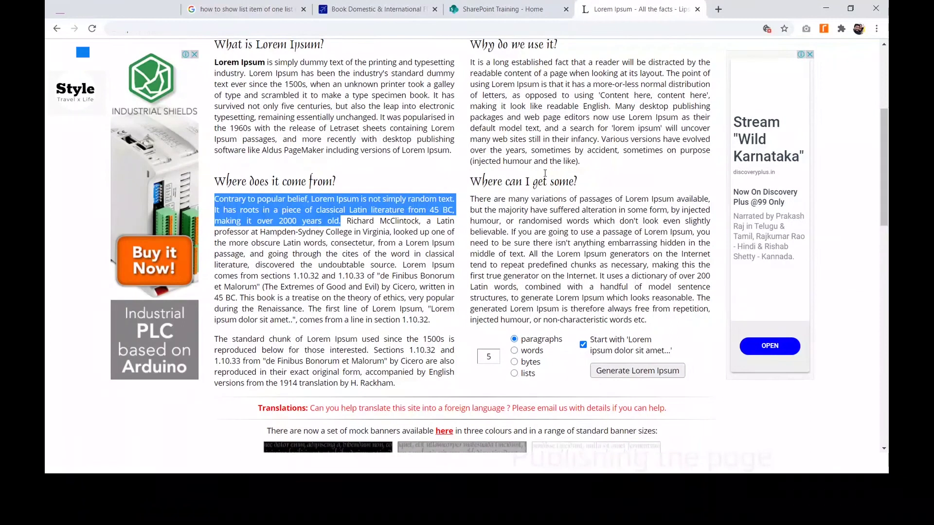
scroll(545, 173, "up", 3)
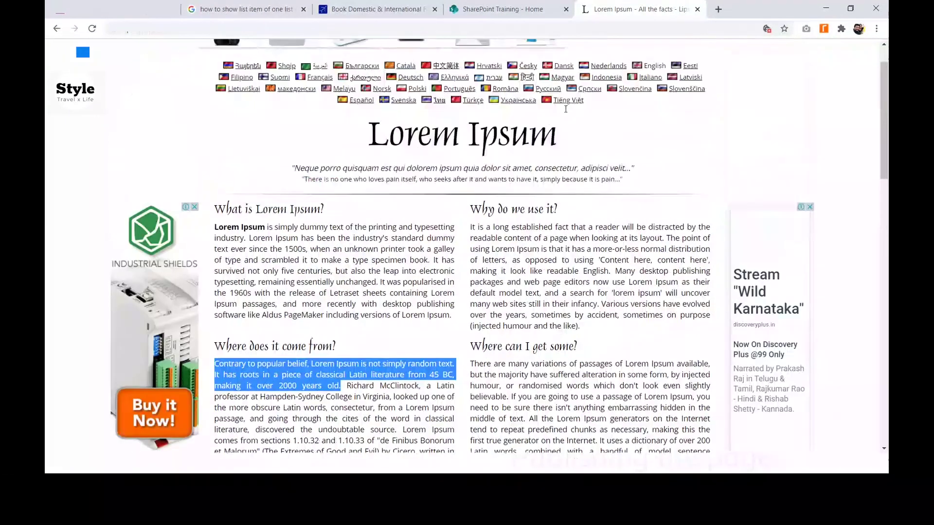
scroll(566, 109, "down", 2)
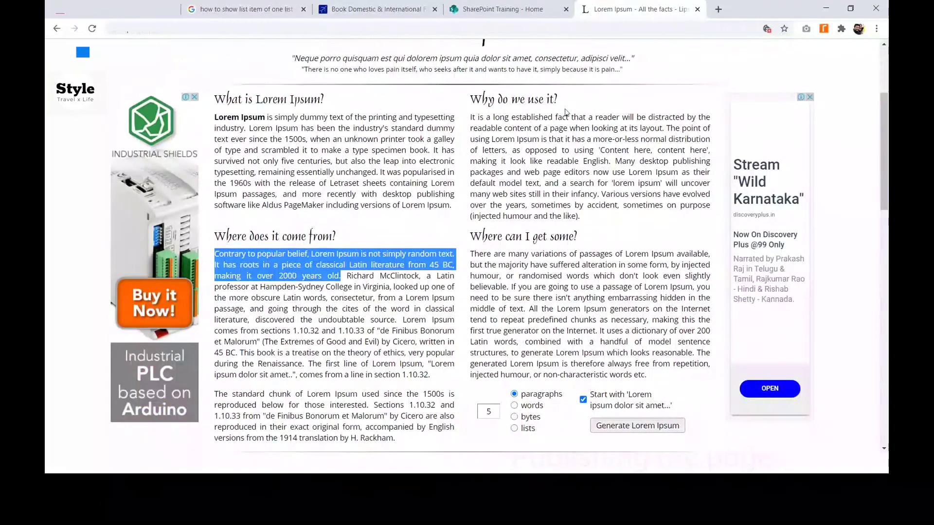
left_click(254, 184)
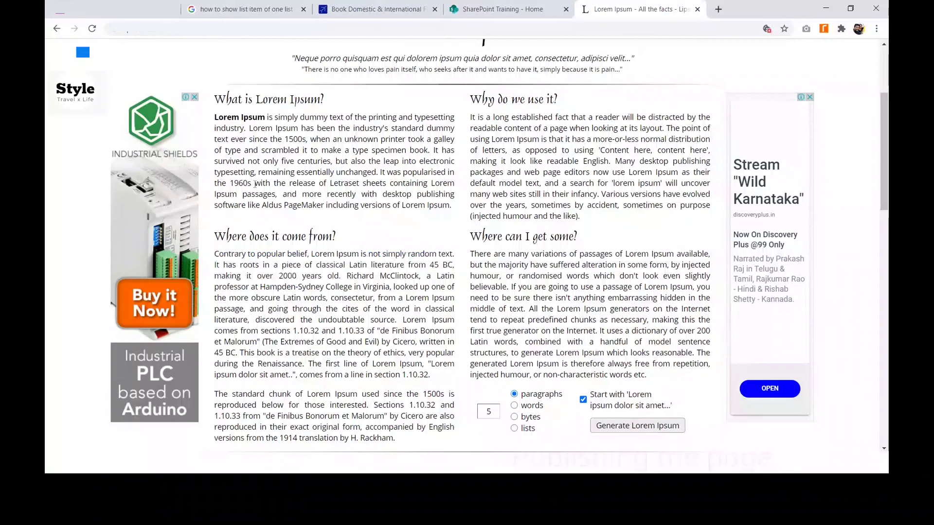
left_click_drag(216, 117, 452, 210)
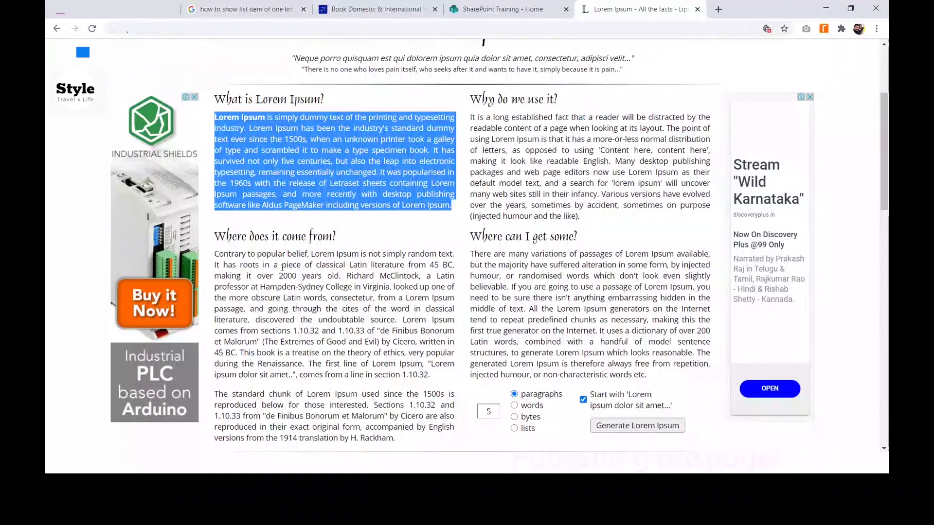
left_click_drag(217, 252, 423, 437)
key("ctrl+c")
key("super+Tab")
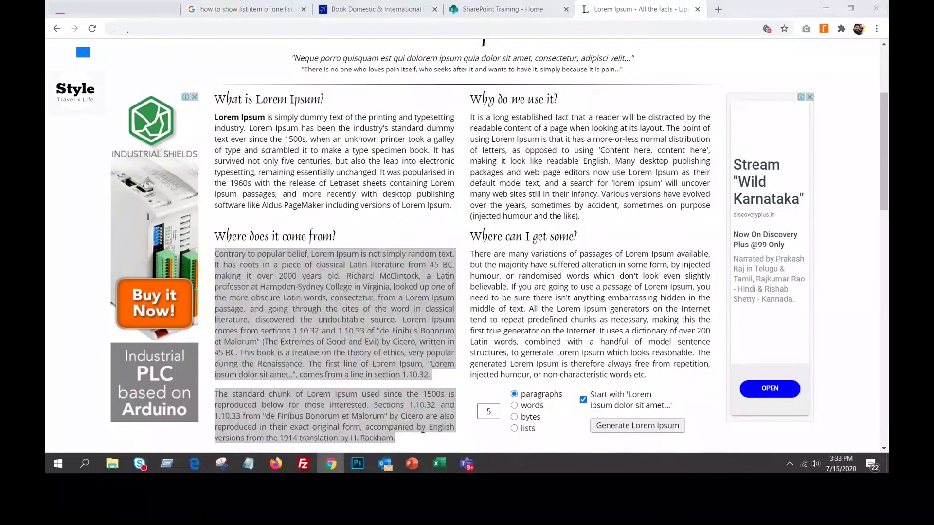
key("Escape")
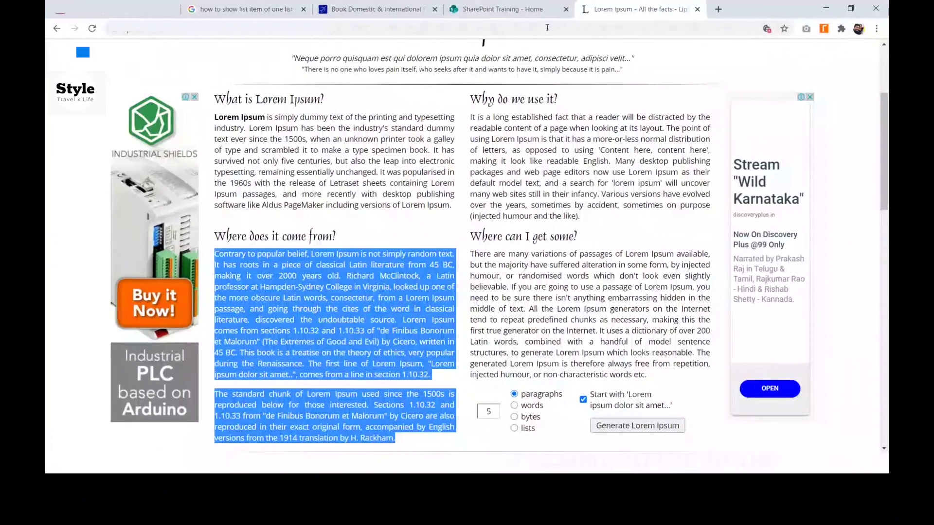
- Return to the SharePoint Training page and paste the copied paragraphs into the empty Text web part
left_click(496, 9)
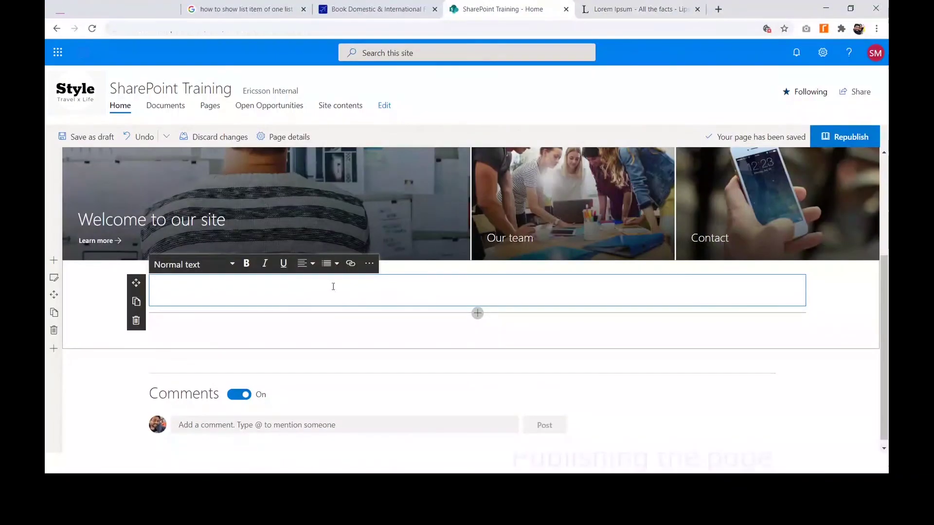
key("ctrl+v")
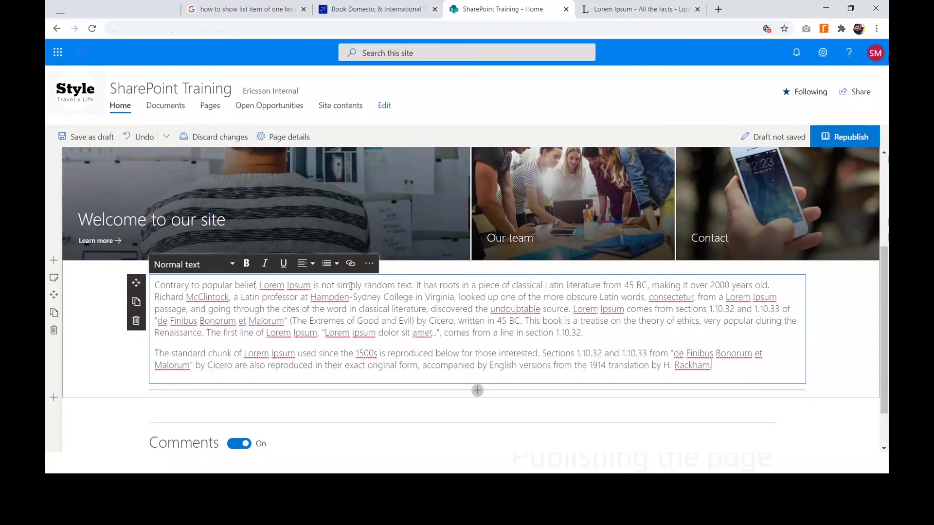
left_click(829, 316)
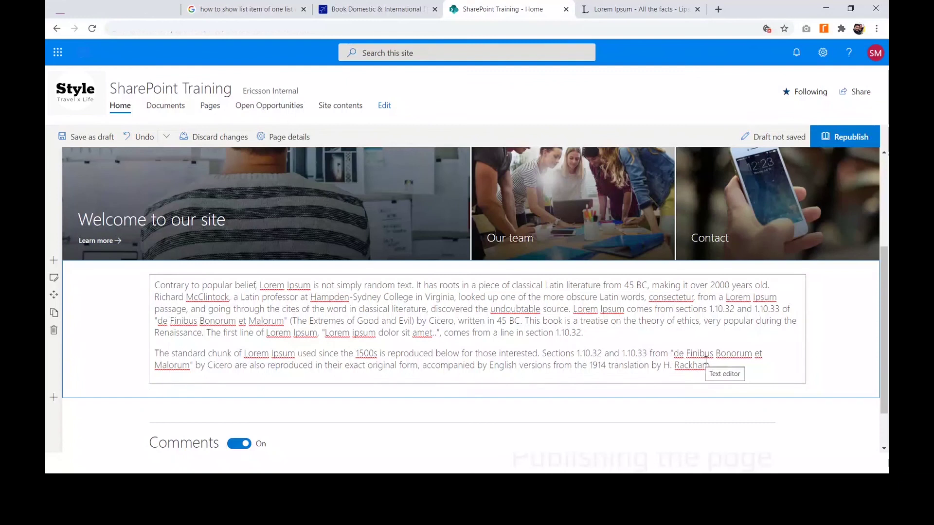
- Insert a new line reading "About our company" above the first paragraph of the Text web part
left_click_drag(721, 363, 268, 333)
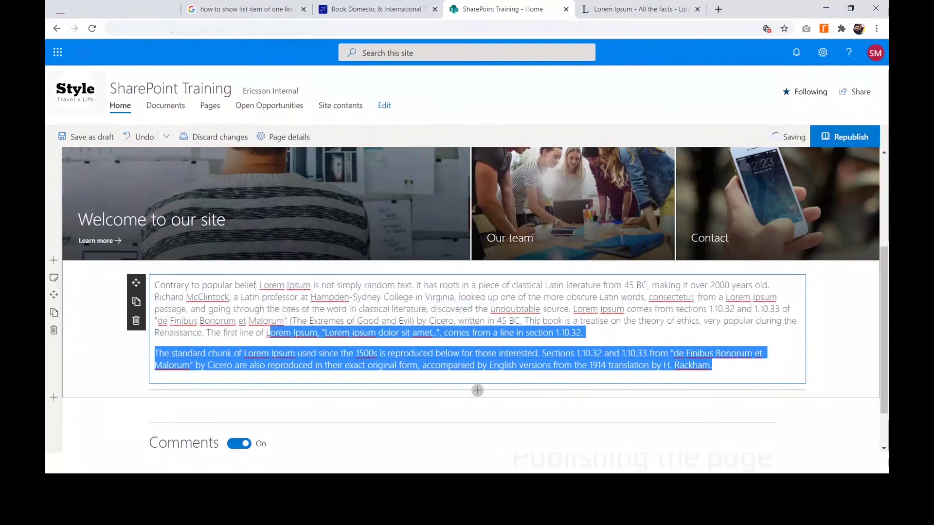
left_click(729, 369)
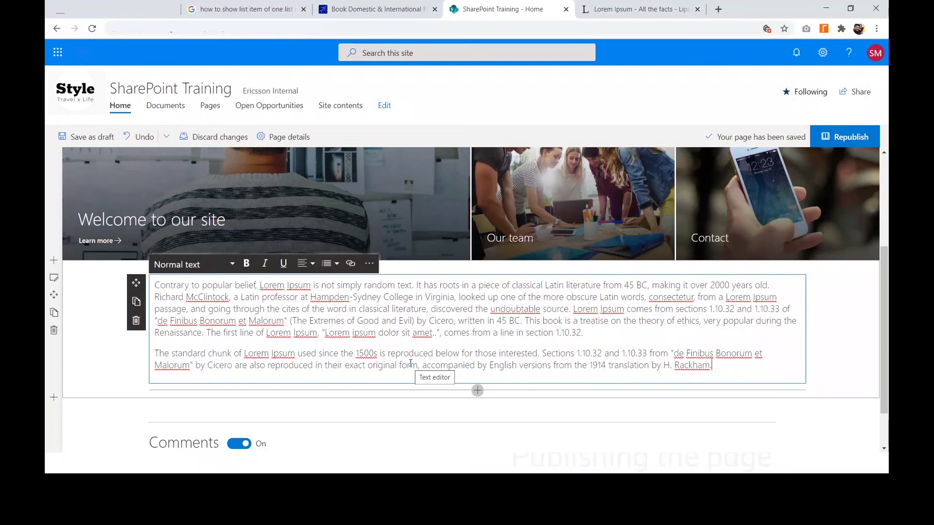
left_click(156, 285)
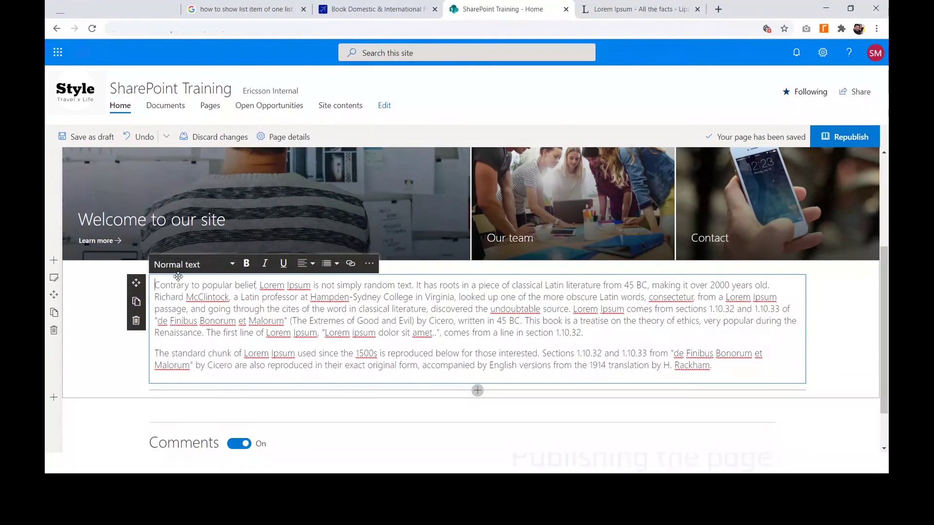
key("Return")
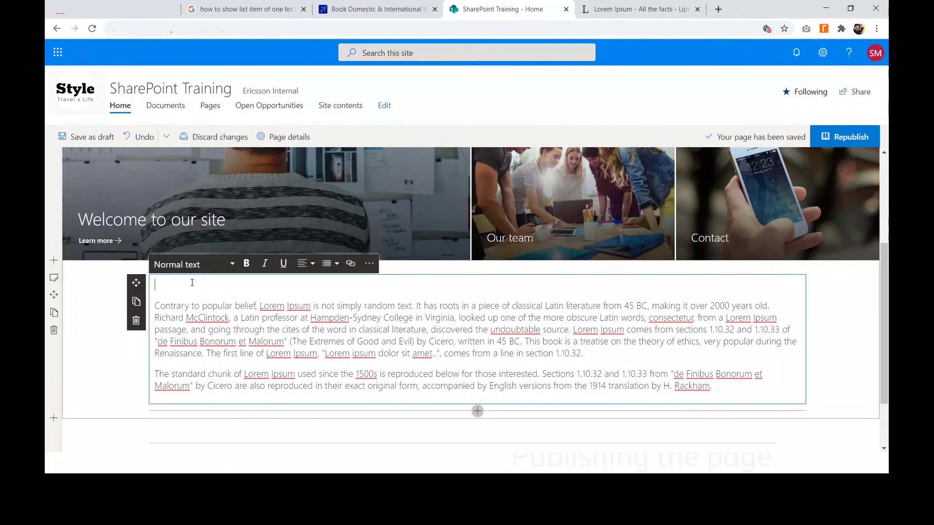
type("About")
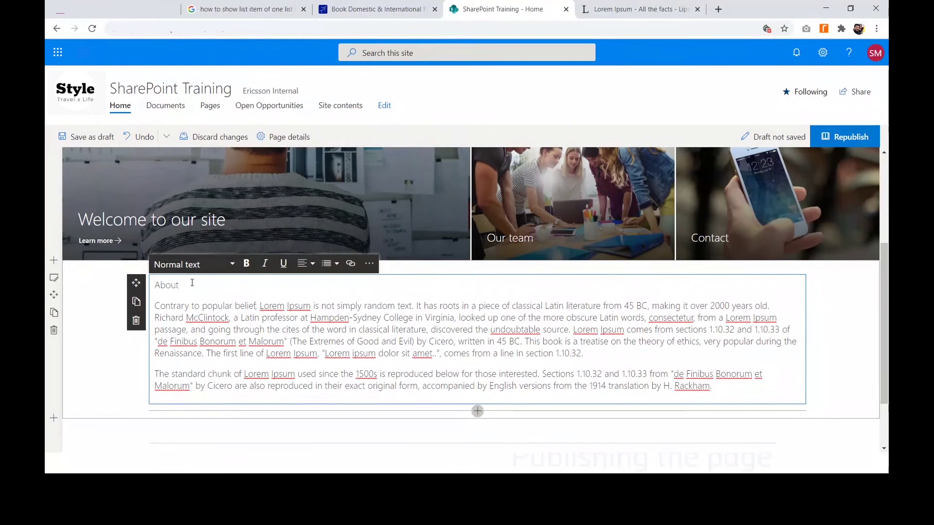
type(" us")
type("ou")
type("r ")
type("company")
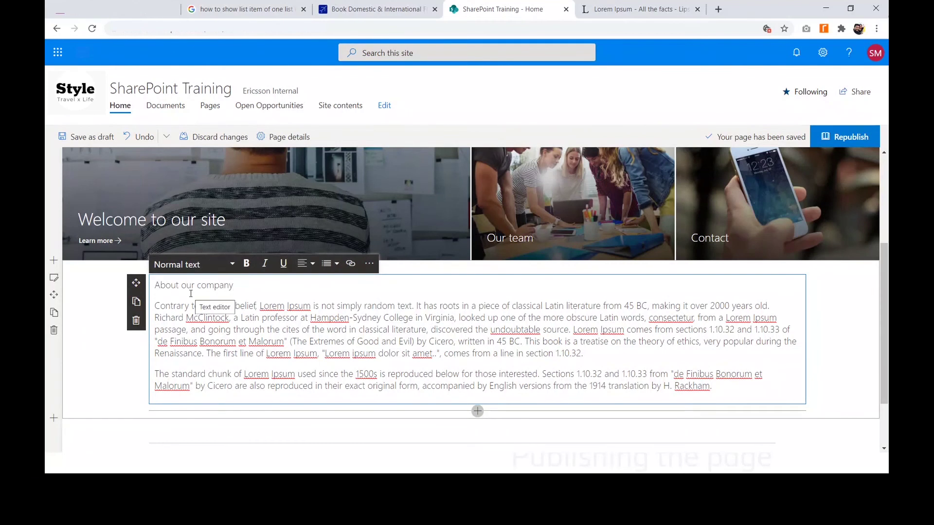
- Format the "About our company" line as Heading 2
left_click_drag(234, 285, 155, 286)
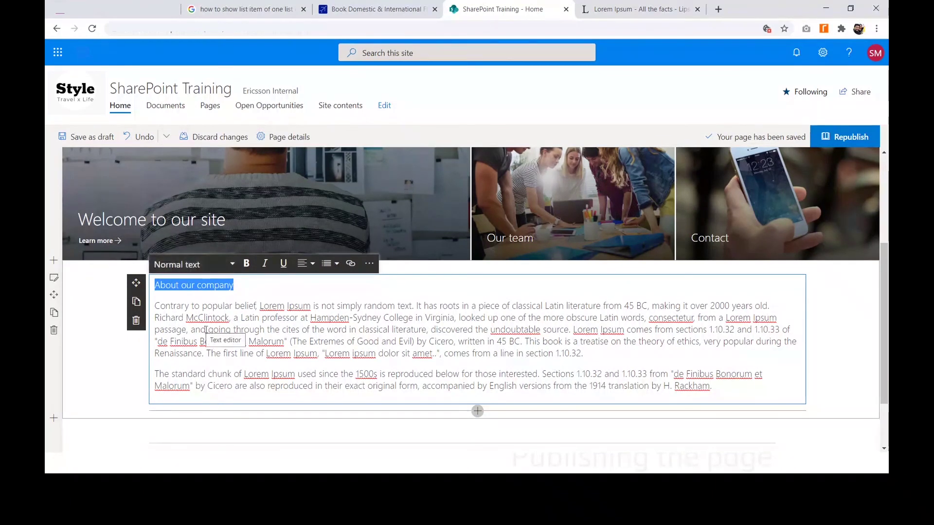
left_click(232, 268)
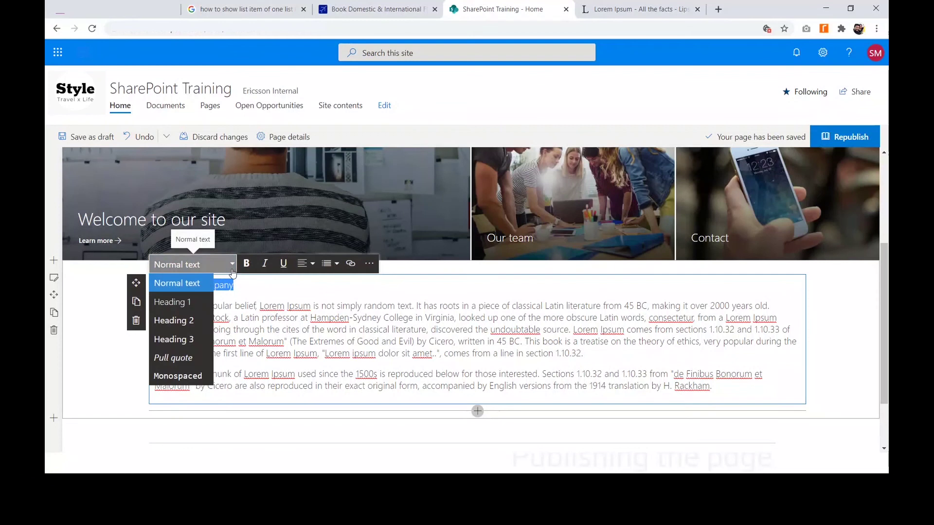
left_click(182, 322)
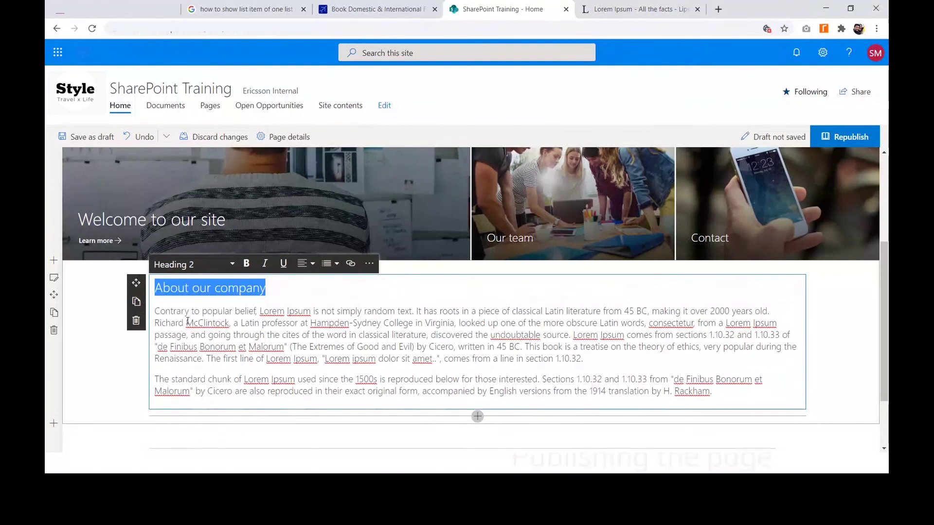
left_click(112, 346)
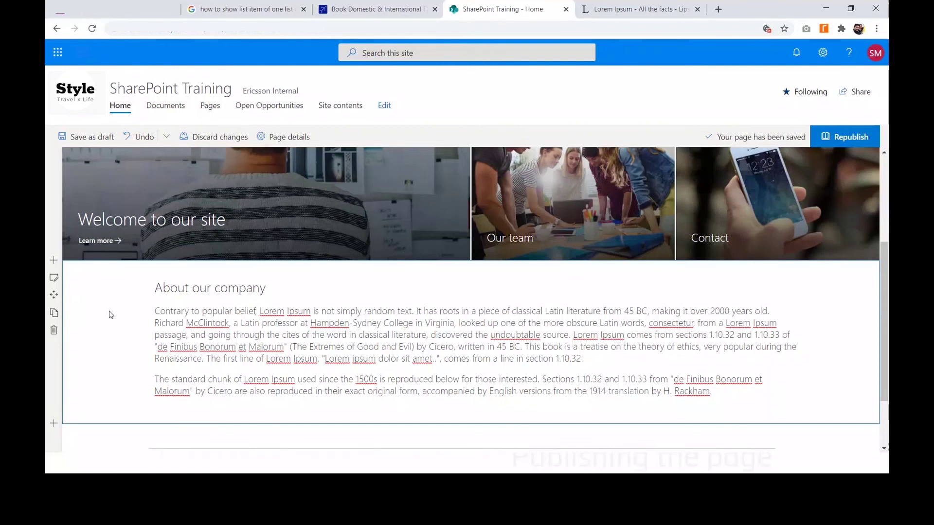
left_click(280, 288)
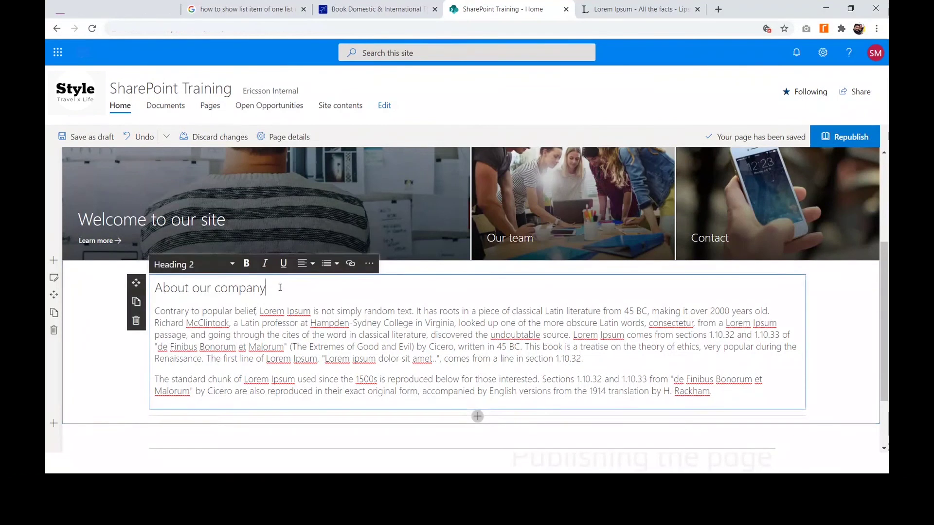
left_click_drag(279, 287, 149, 290)
left_click(194, 264)
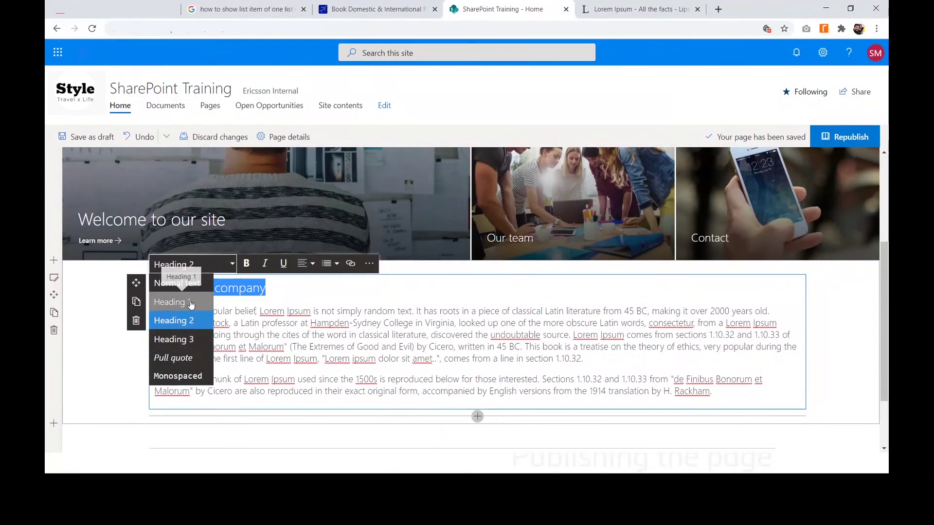
left_click(113, 352)
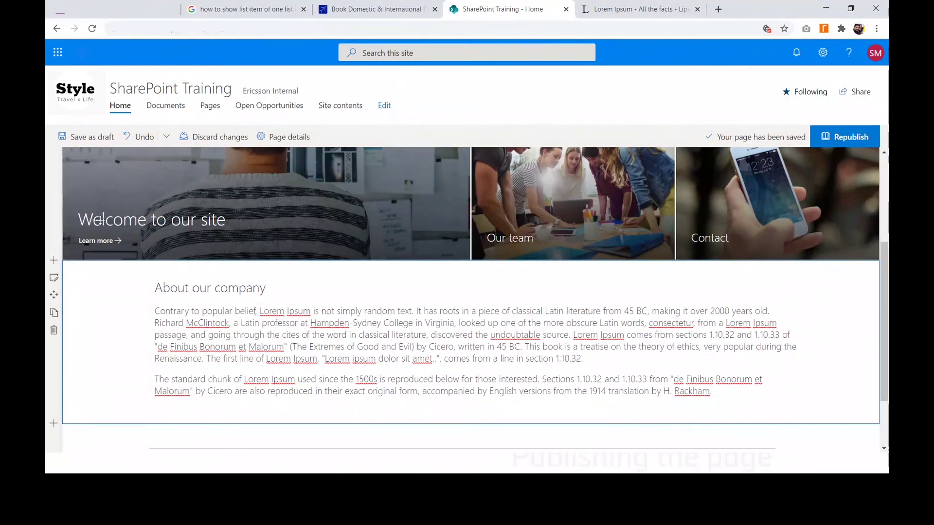
left_click(152, 287)
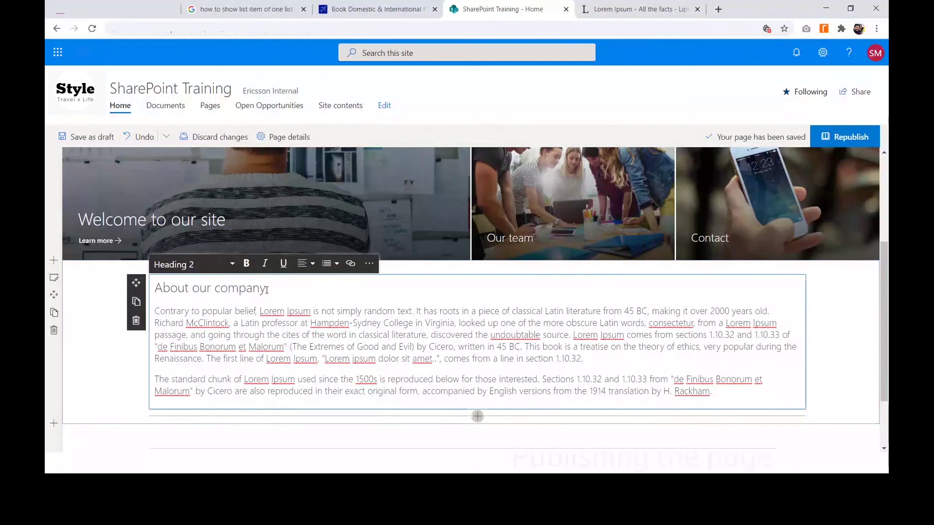
left_click_drag(266, 288, 154, 288)
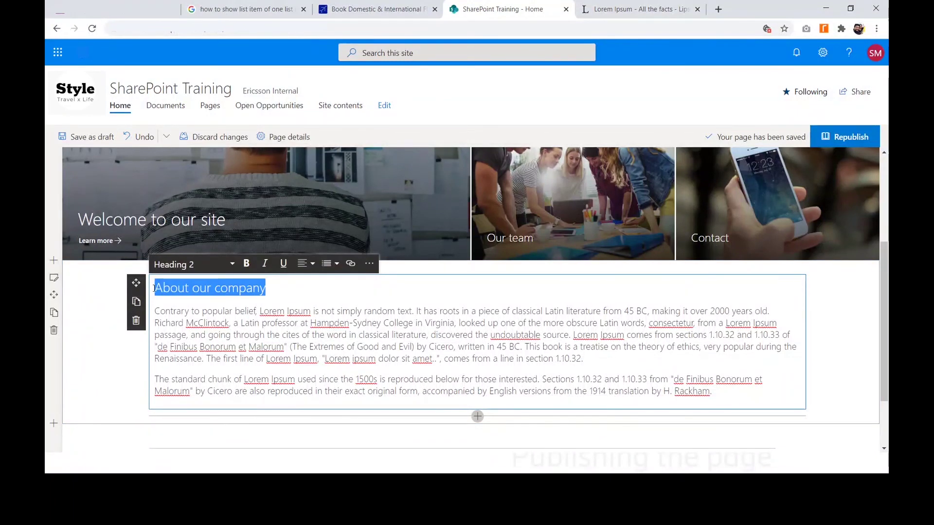
left_click(187, 311)
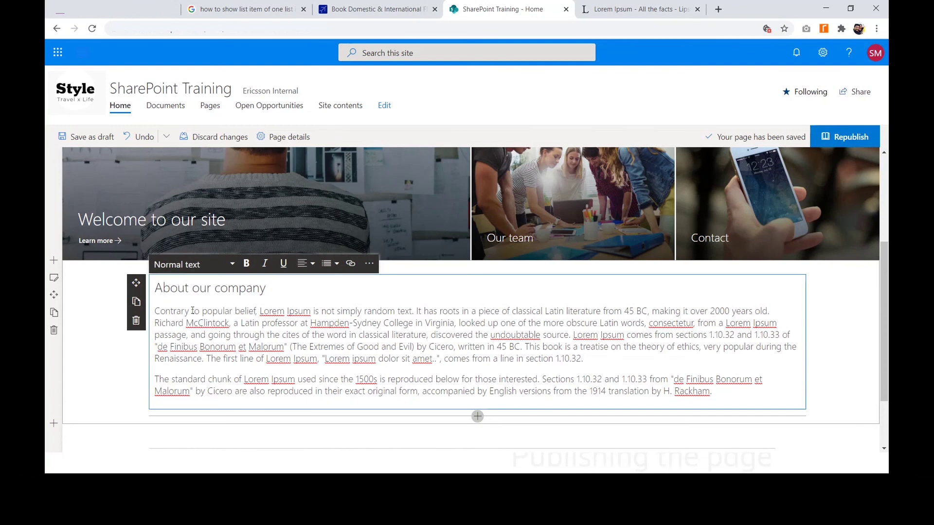
- Add a line reading "Mission" below the last paragraph, leaving one empty line before it and starting a new line after it
left_click(727, 396)
key("Return")
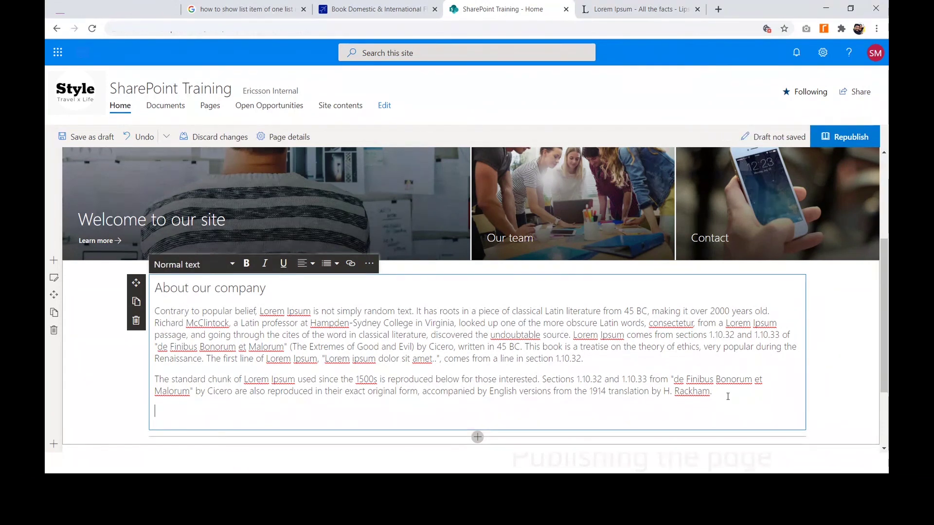
key("Return")
type("Miss")
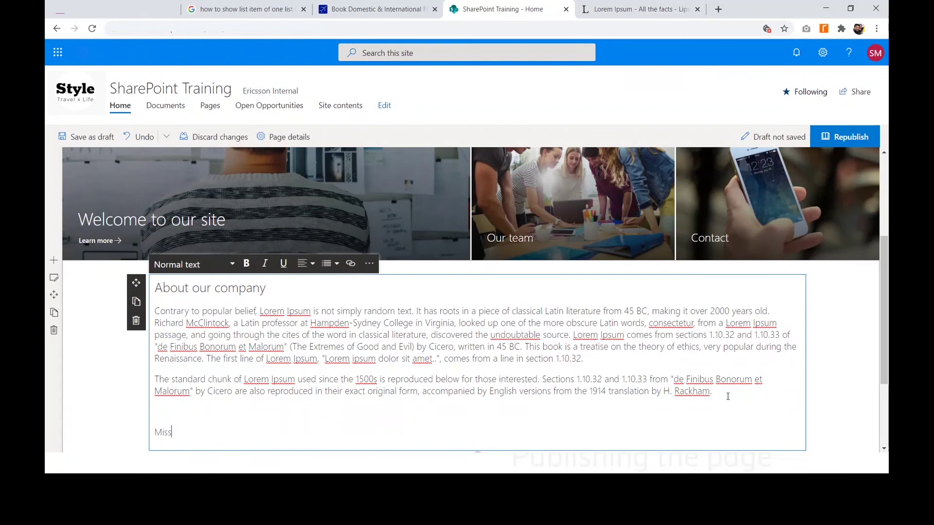
type("ion")
key("Return")
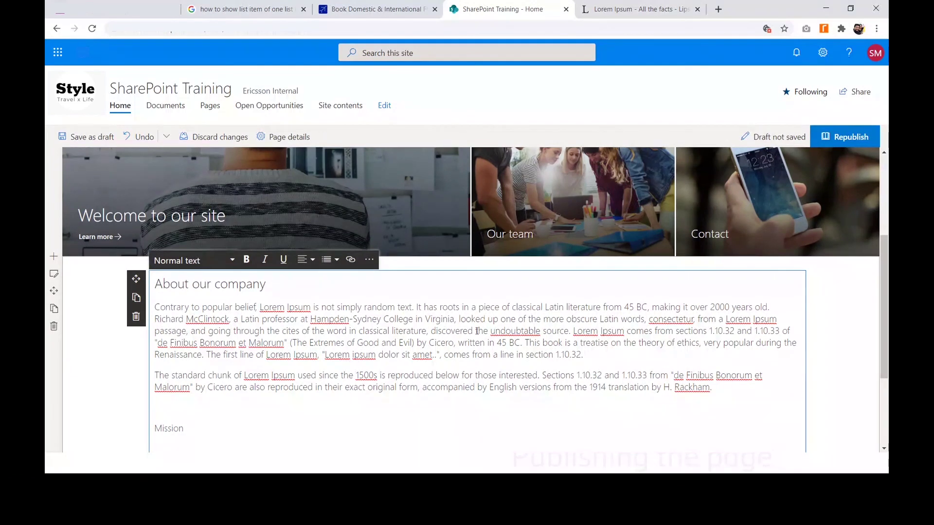
- Copy the first paragraph's text from "Hampden-Sydney College" to its end and paste it below the "Mission" line
left_click_drag(308, 319, 602, 351)
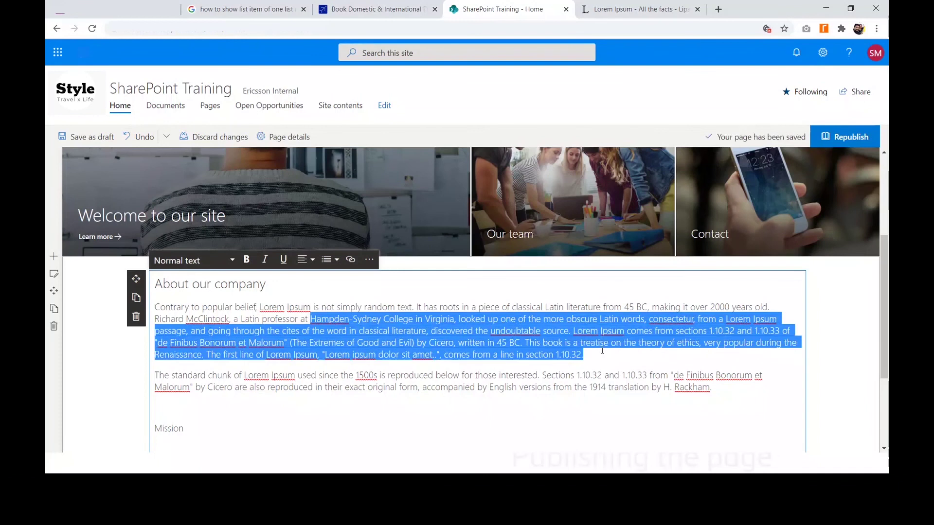
key("ctrl+c")
left_click(248, 426)
key("ctrl+v")
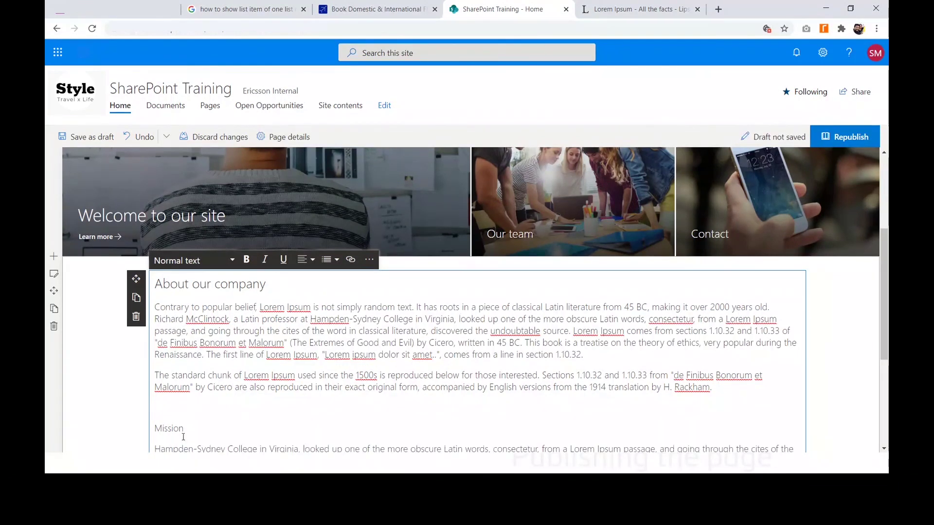
- Format the "Mission" line as Heading 3
scroll(183, 436, "down", 2)
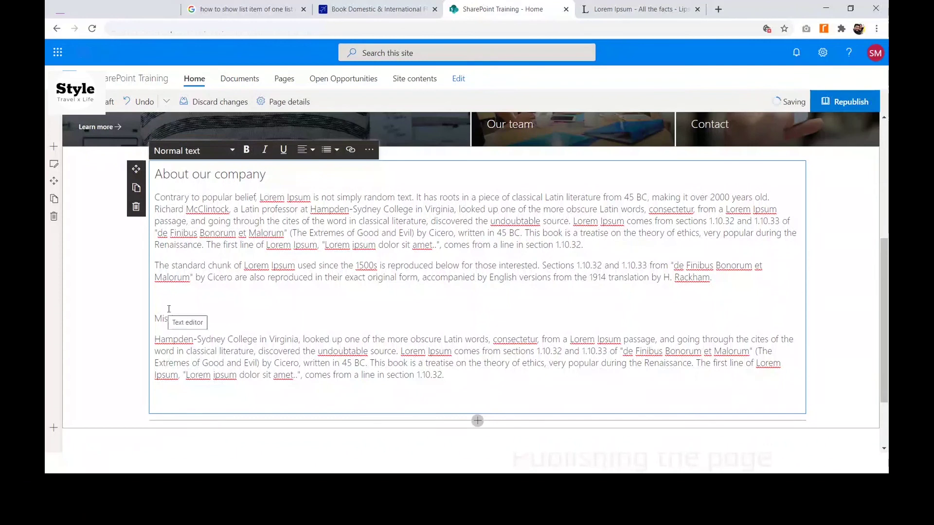
scroll(180, 319, "up", 1)
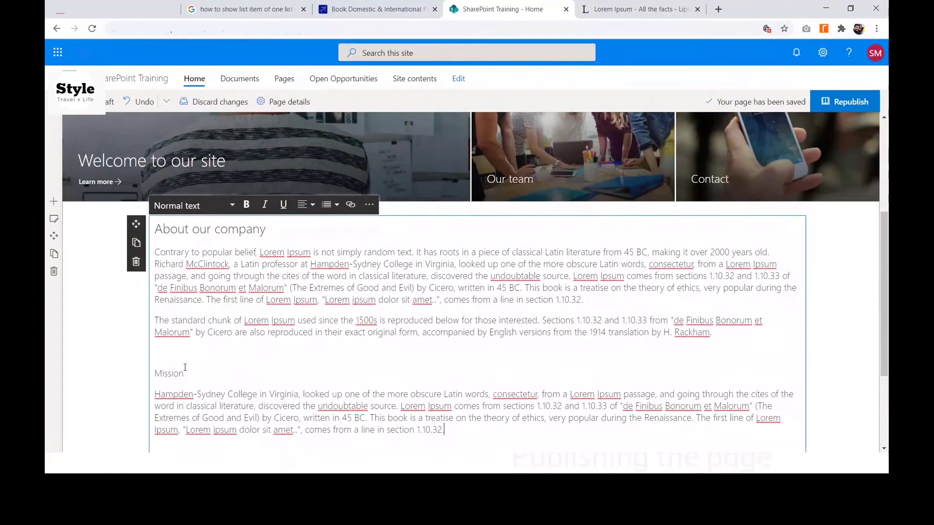
left_click_drag(184, 367, 156, 376)
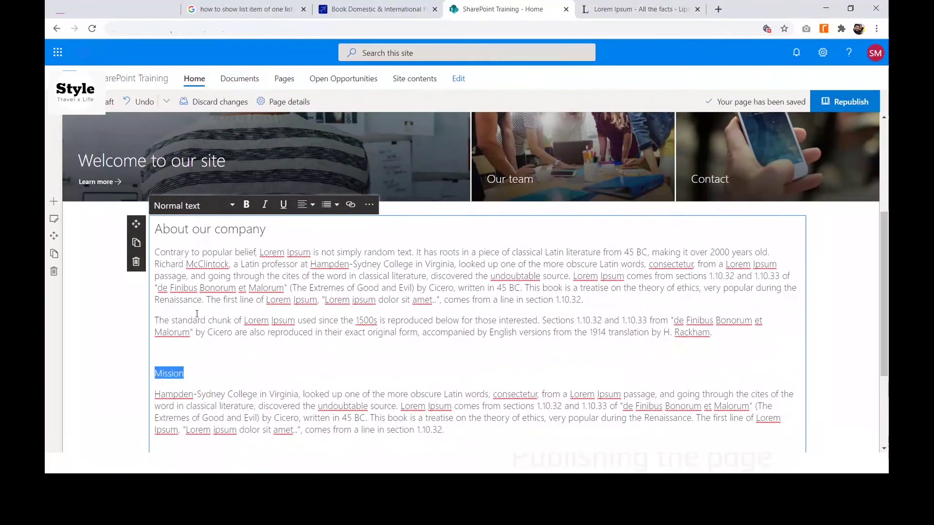
left_click(194, 205)
left_click(191, 280)
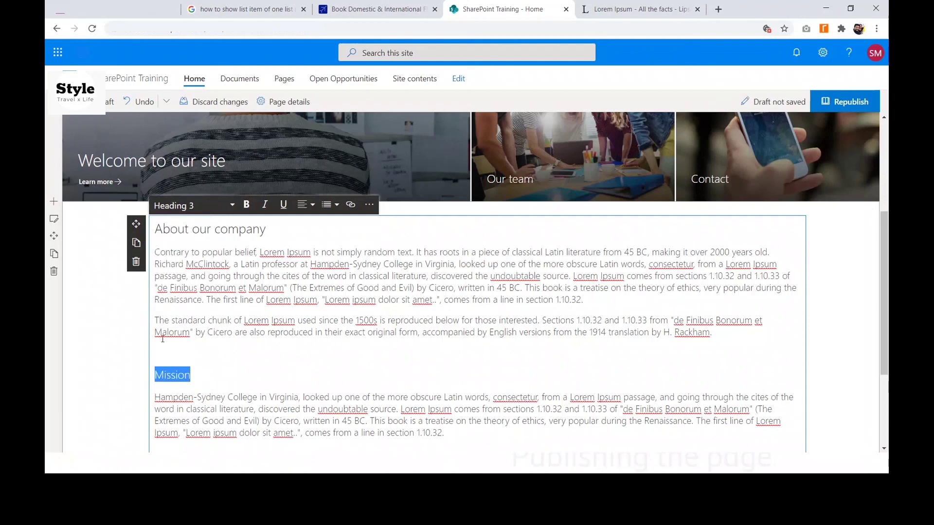
left_click(121, 374)
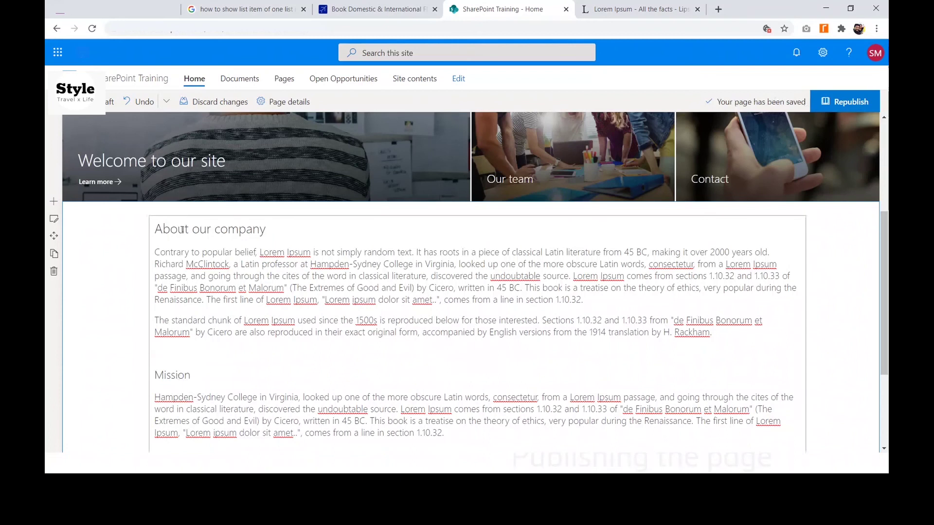
left_click_drag(159, 229, 246, 229)
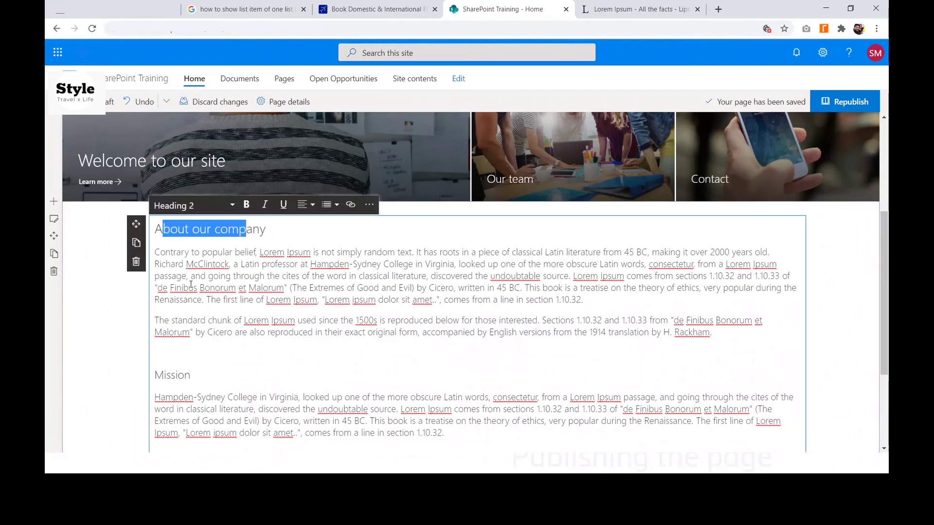
left_click(166, 375)
left_click(136, 378)
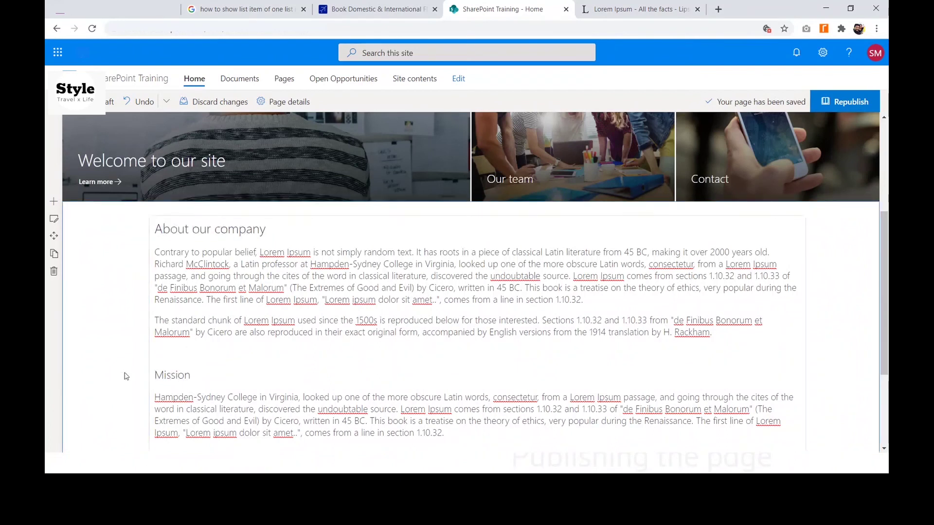
- Duplicate the "Mission" heading and its paragraph below the original, with an empty line separating the two blocks
scroll(200, 354, "down", 1)
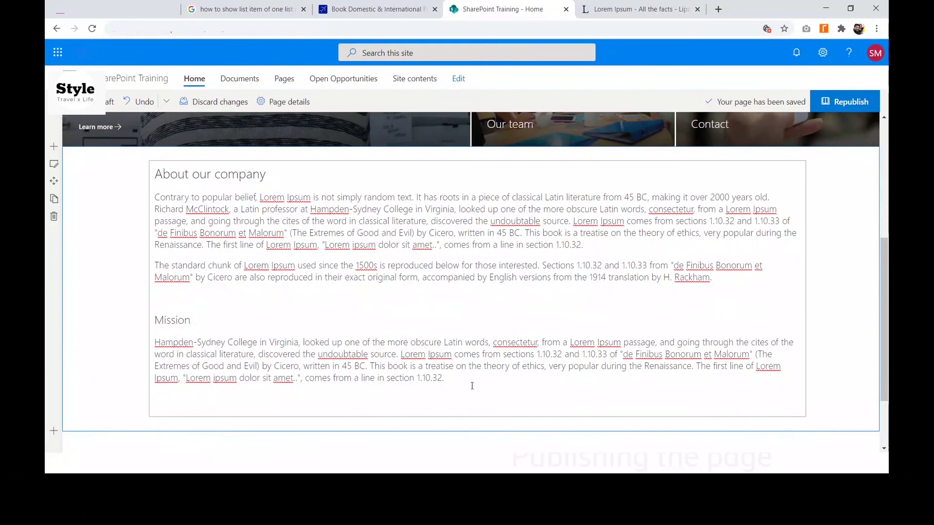
left_click_drag(444, 379, 117, 325)
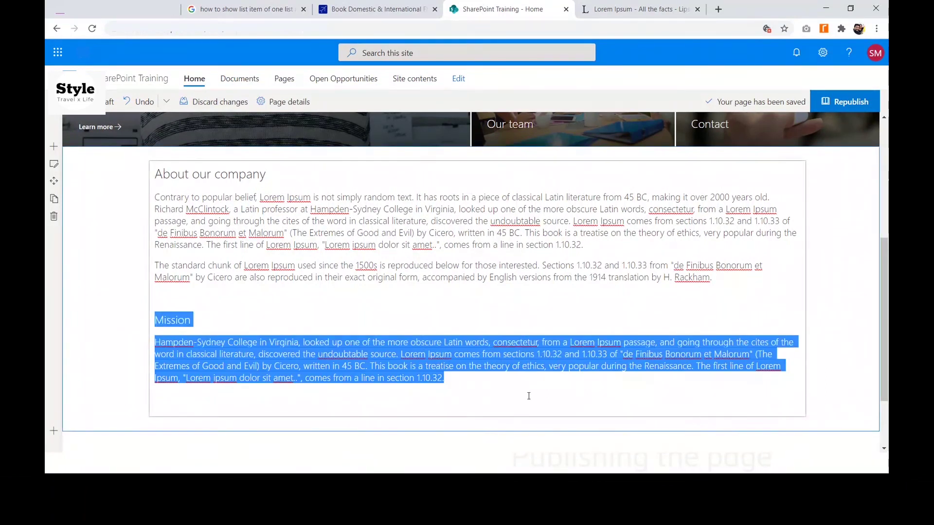
left_click(484, 388)
left_click(485, 388)
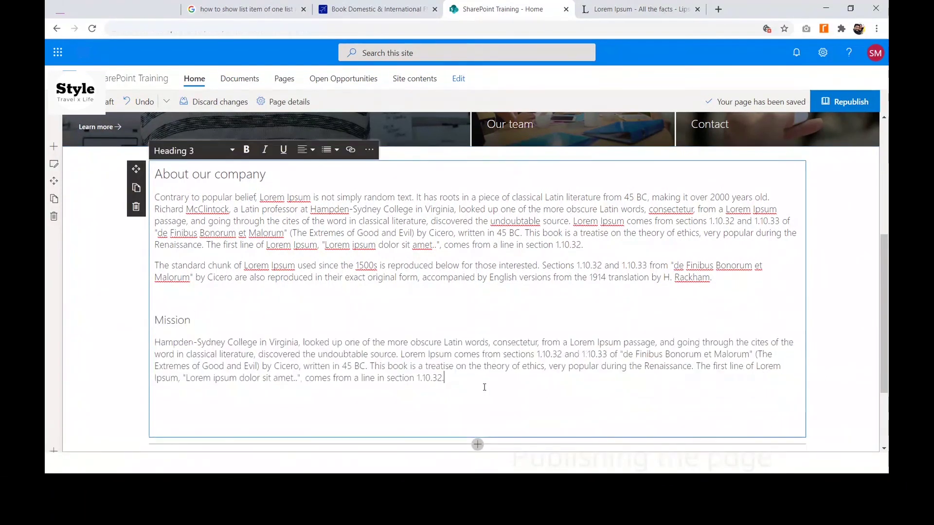
scroll(340, 320, "down", 1)
key("Return")
scroll(341, 320, "up", 1)
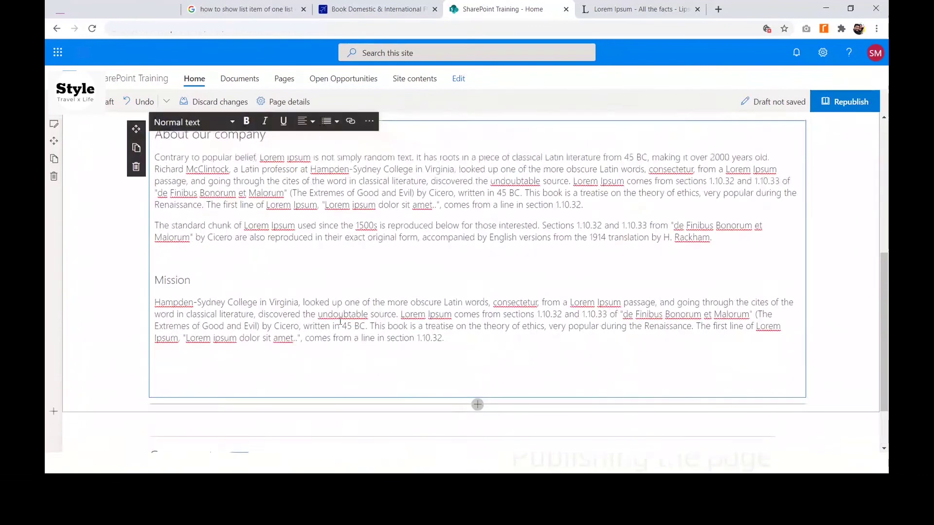
key("ctrl+v")
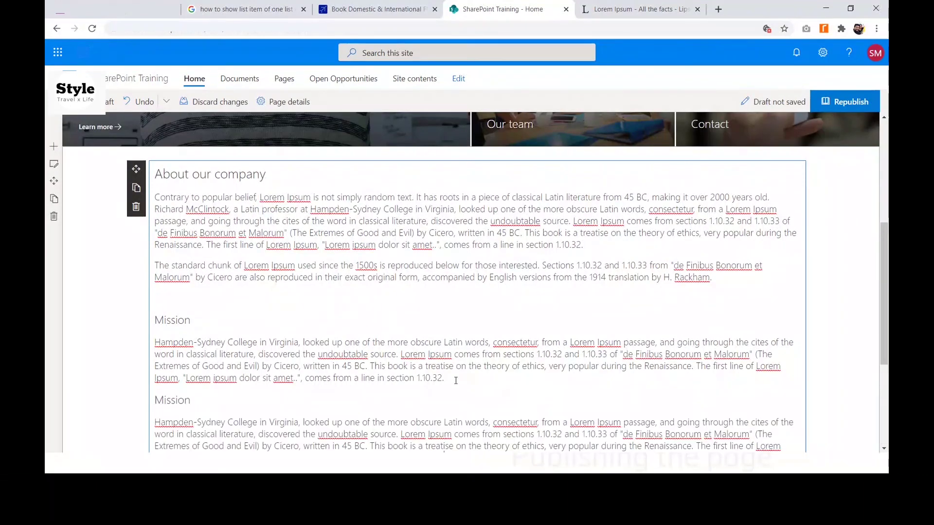
left_click(455, 370)
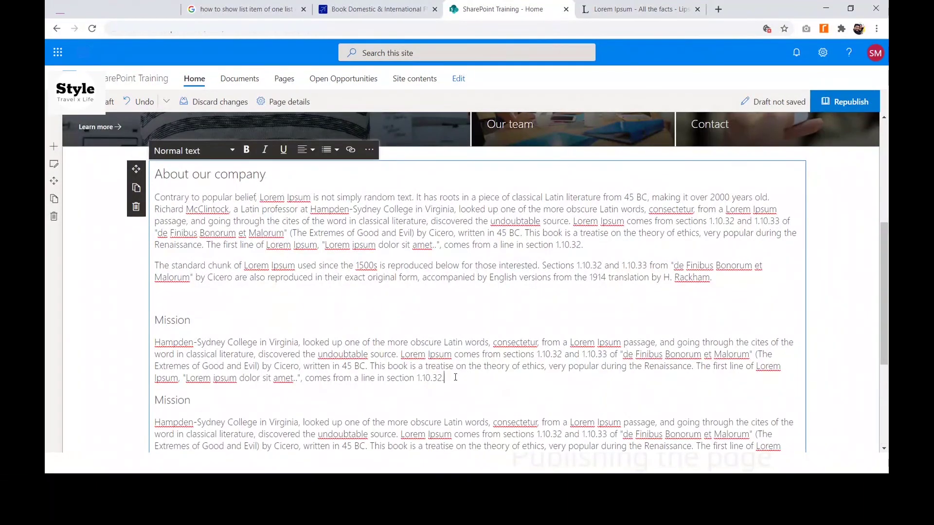
key("Return")
scroll(455, 378, "down", 2)
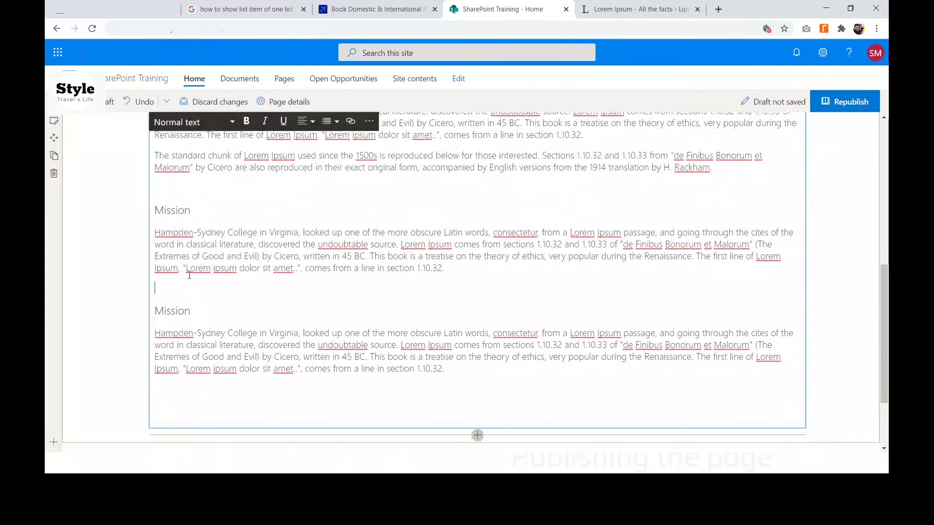
- Change the second "Mission" heading to "Vision"
left_click_drag(191, 310, 154, 312)
type("V")
key("ctrl+z")
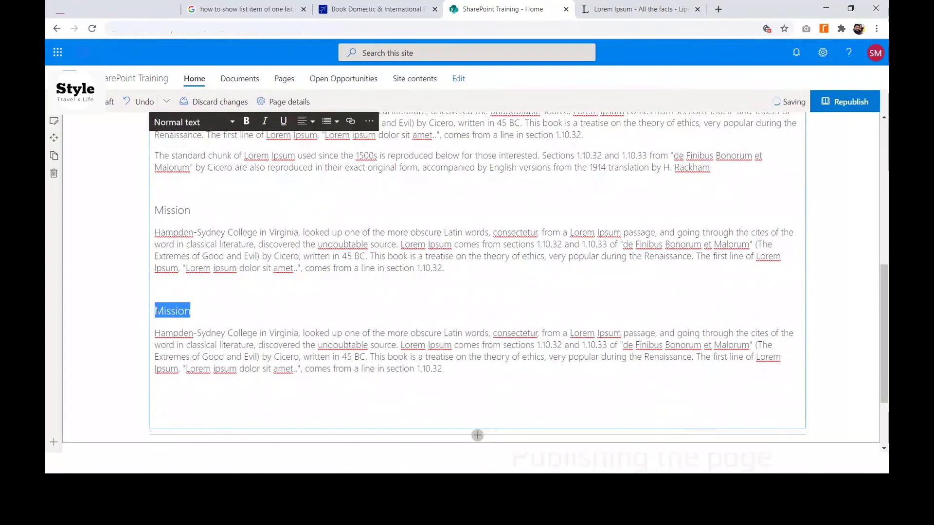
type("Vision")
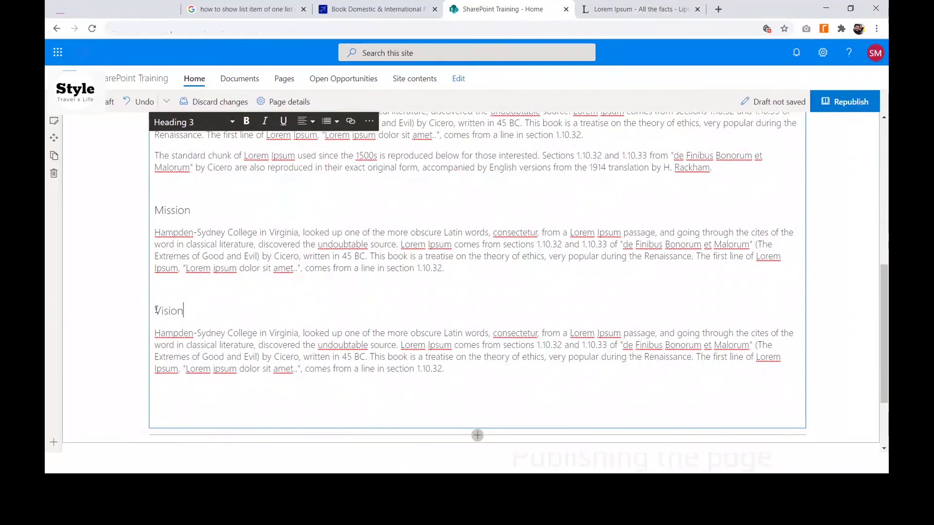
left_click(117, 306)
scroll(117, 299, "up", 1)
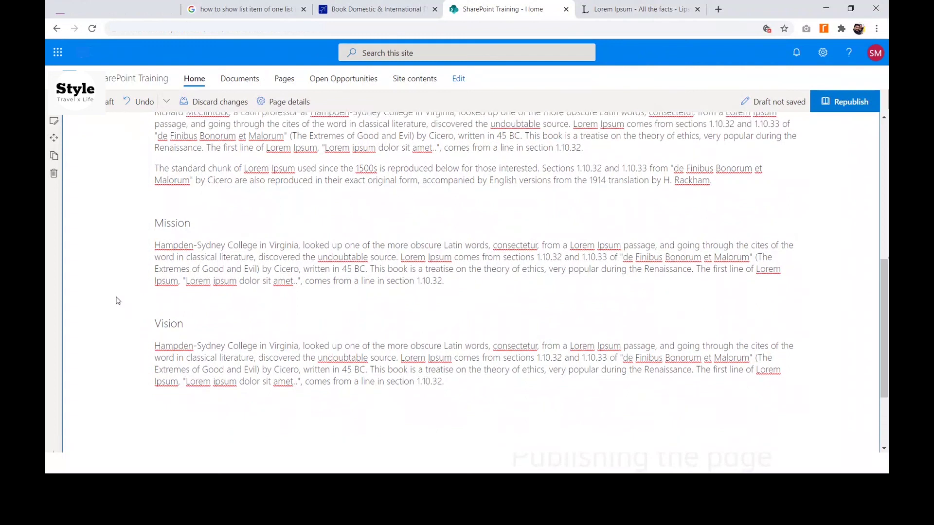
scroll(223, 194, "up", 1)
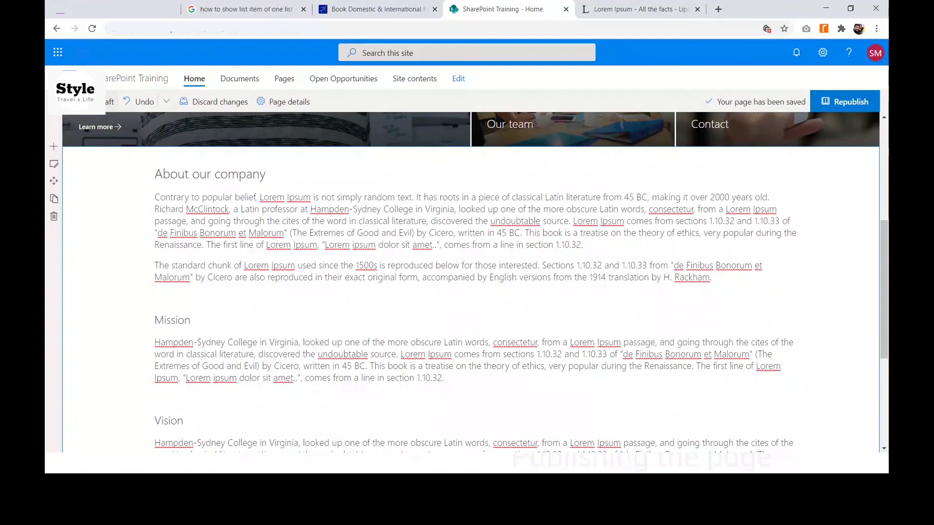
- Save the page as a draft and review the About our company, Mission and Vision sections in the saved view
left_click(80, 102)
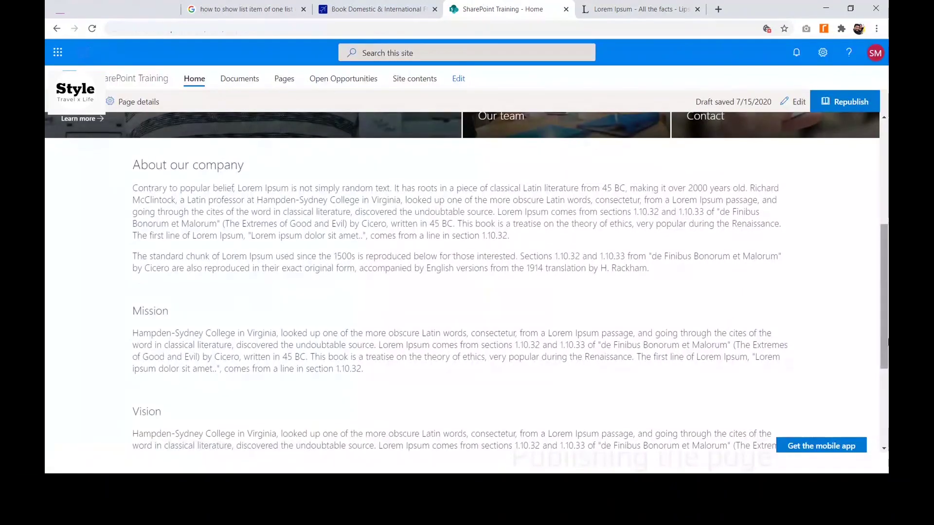
mouse_move(881, 308)
left_mouse_down()
mouse_move(869, 171)
mouse_move(881, 270)
mouse_move(875, 191)
mouse_move(887, 235)
mouse_move(886, 210)
mouse_move(887, 358)
mouse_move(886, 192)
mouse_move(876, 315)
left_mouse_up()
scroll(870, 316, "up", 1)
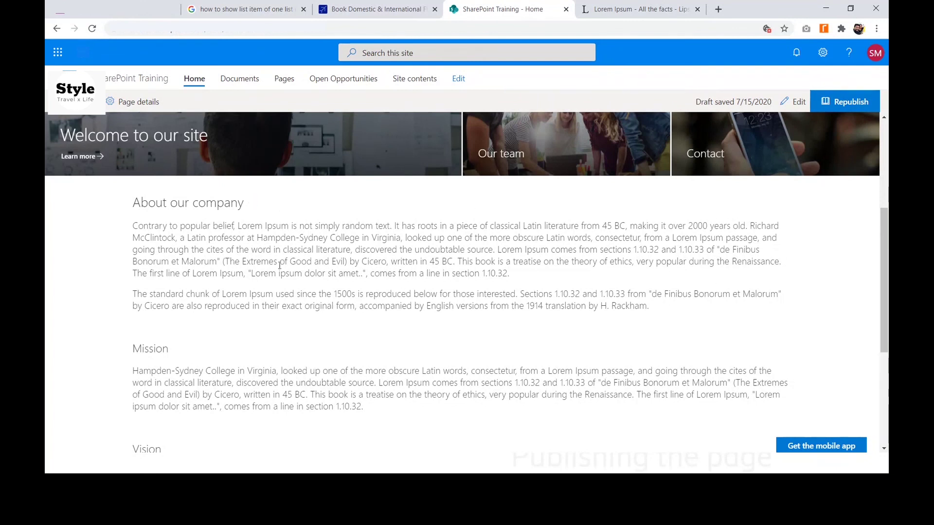
scroll(165, 286, "down", 2)
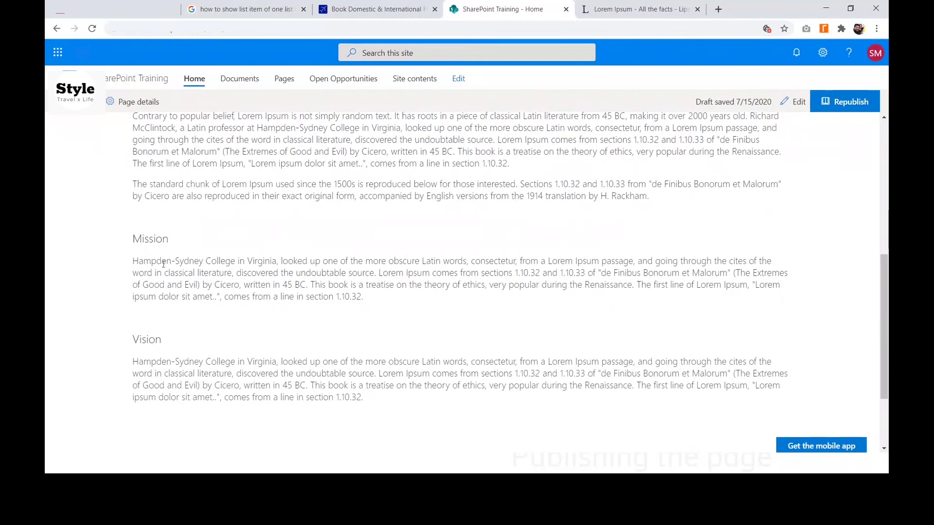
scroll(273, 340, "up", 3)
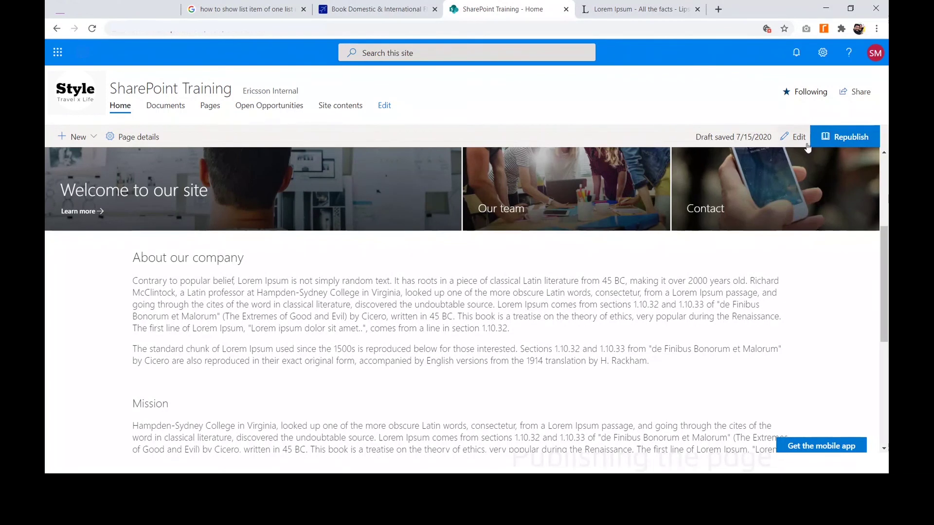
- Reopen the page for editing and change the layout of the section holding the company text to three columns
left_click(797, 138)
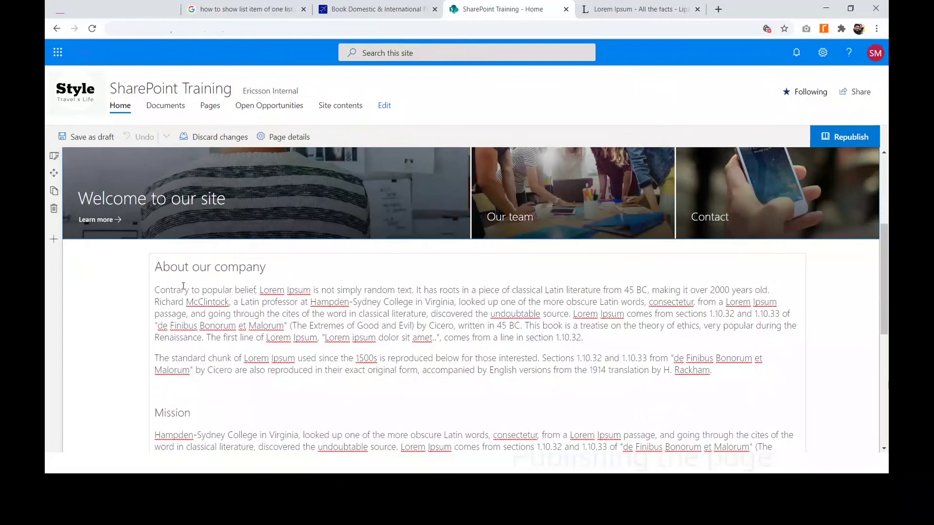
scroll(89, 279, "down", 2)
scroll(88, 279, "up", 3)
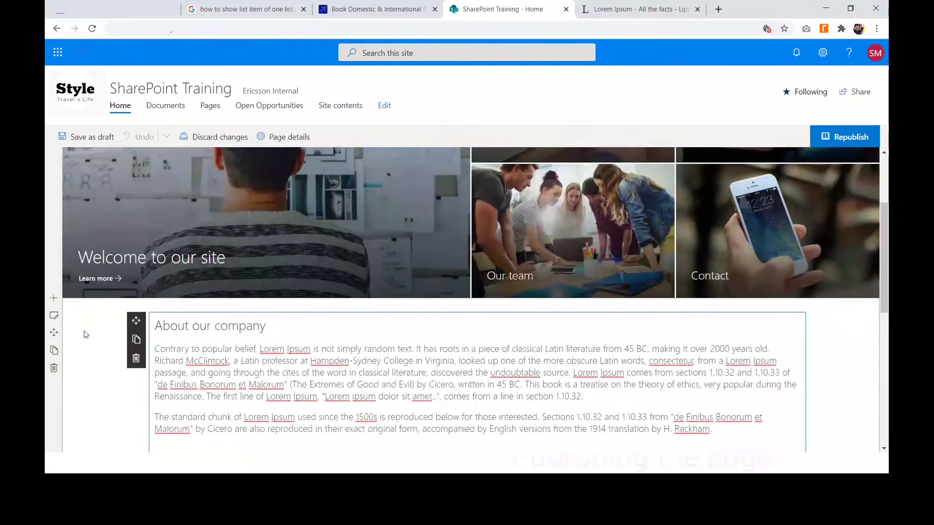
left_click(48, 316)
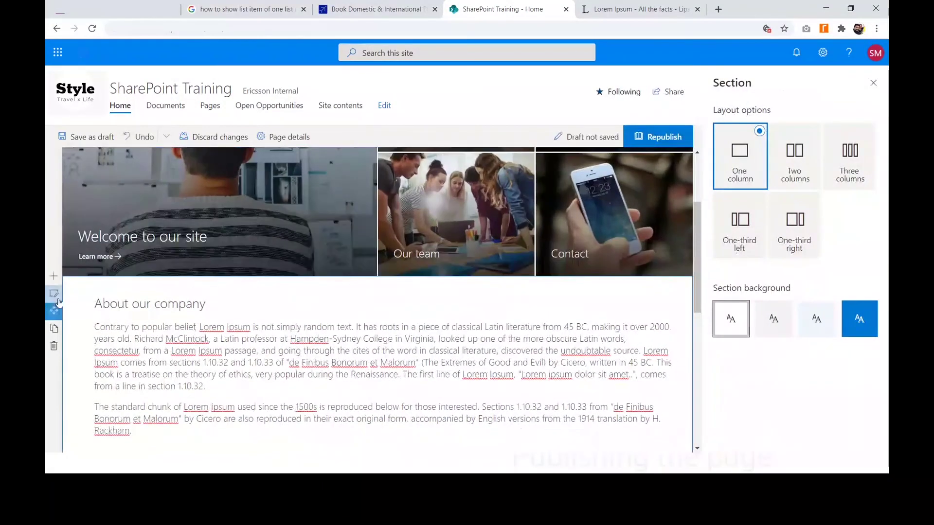
left_click(60, 292)
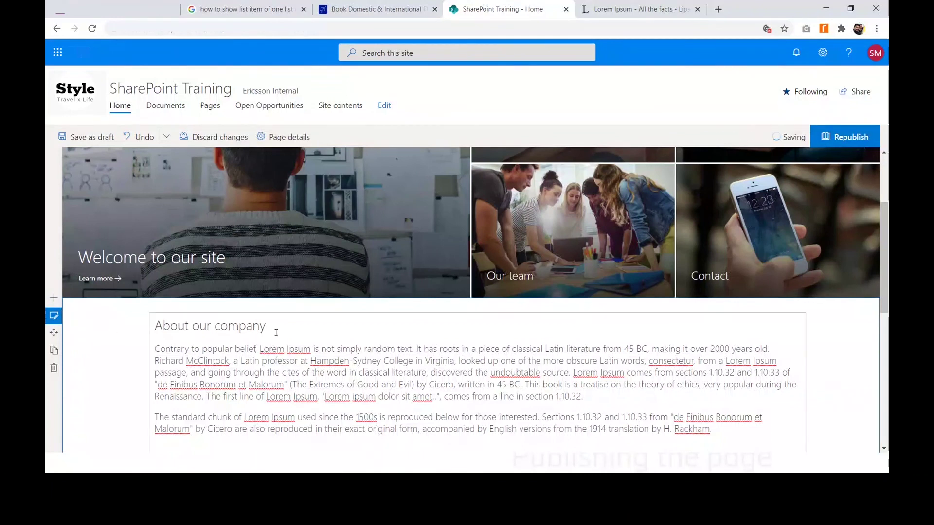
left_click(53, 318)
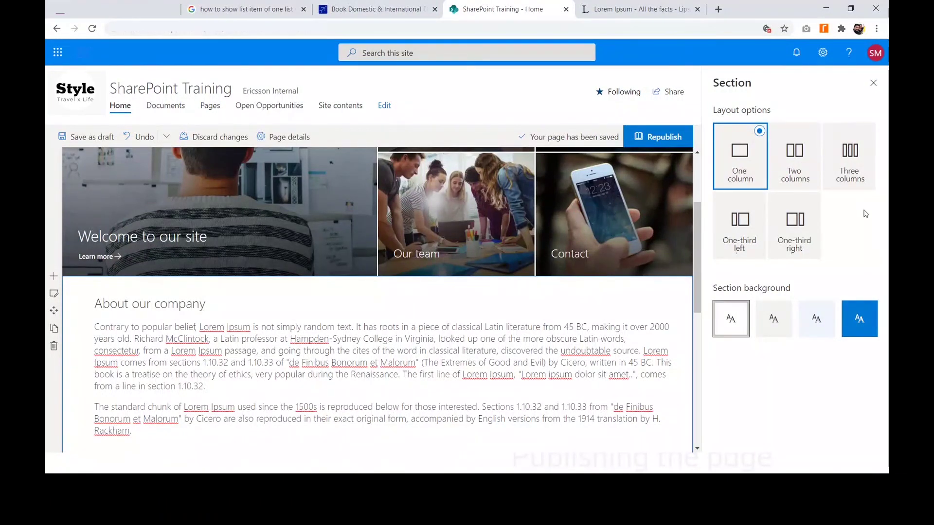
left_click(856, 163)
left_click(871, 84)
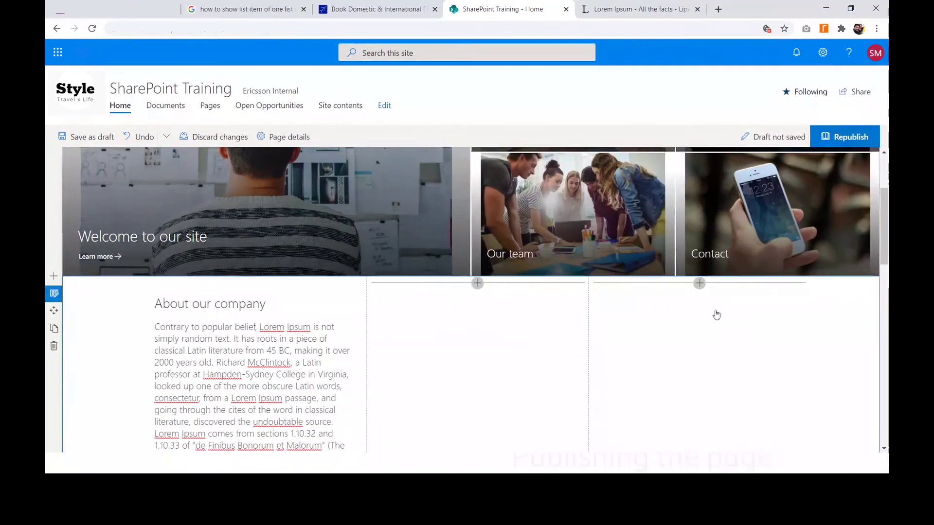
scroll(341, 330, "down", 5)
scroll(318, 335, "up", 5)
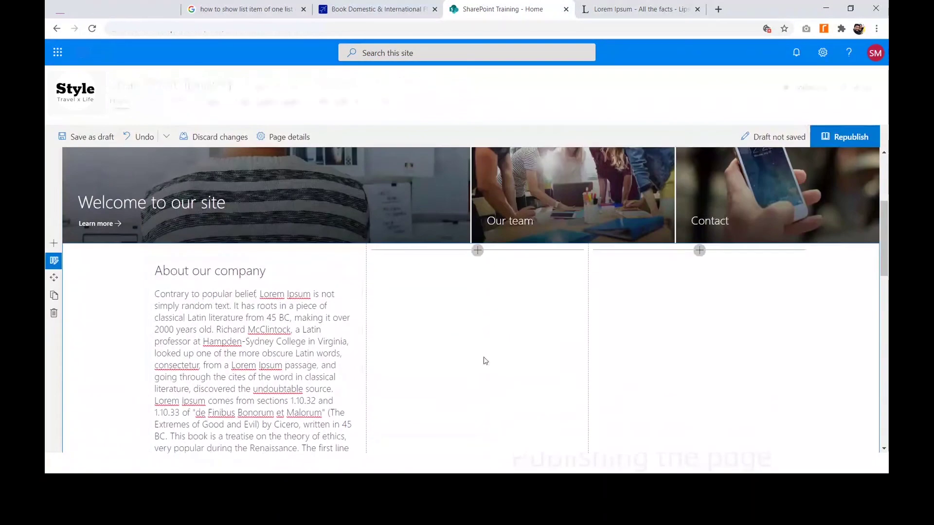
- Add a Text web part to each of the empty second and third columns
left_click(191, 276)
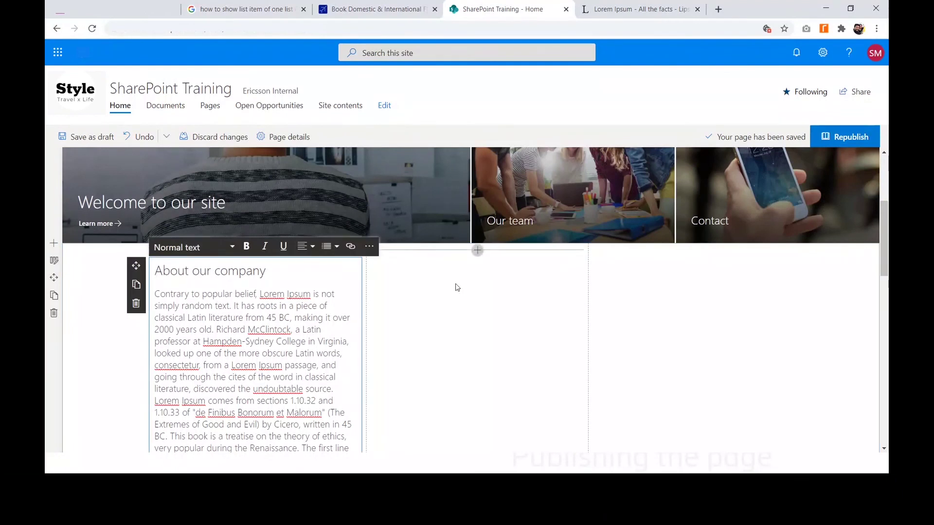
left_click(477, 250)
left_click(426, 323)
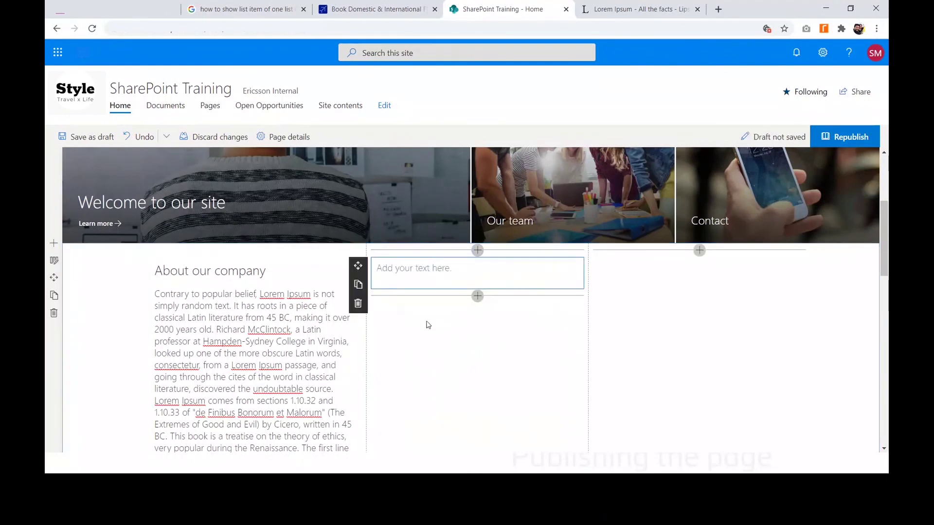
left_click(700, 251)
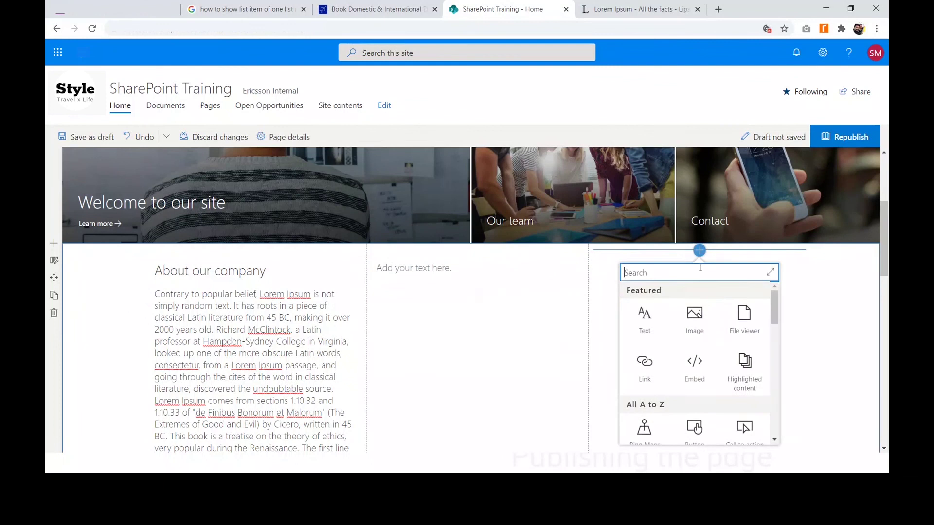
left_click(656, 327)
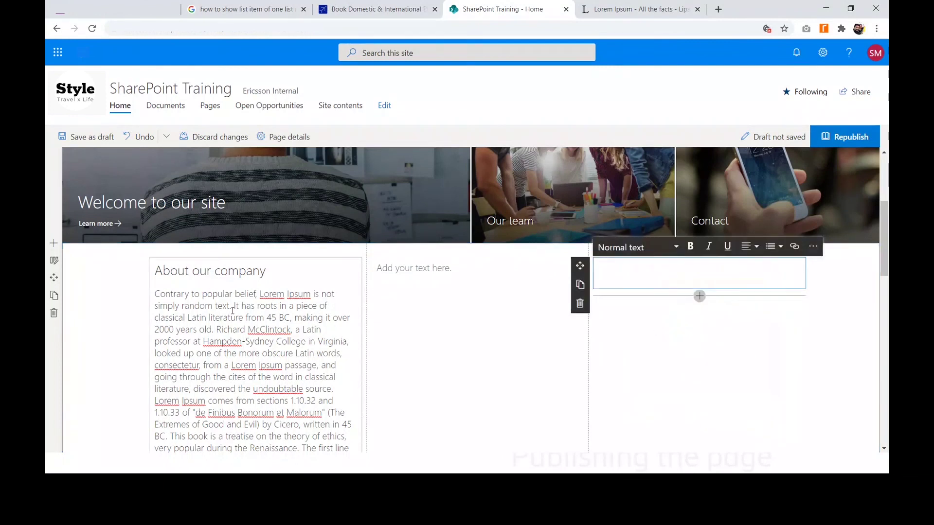
- Replace the "About our company" heading in the first column with "Our Mission"
left_click(219, 275)
left_click_drag(266, 271, 157, 275)
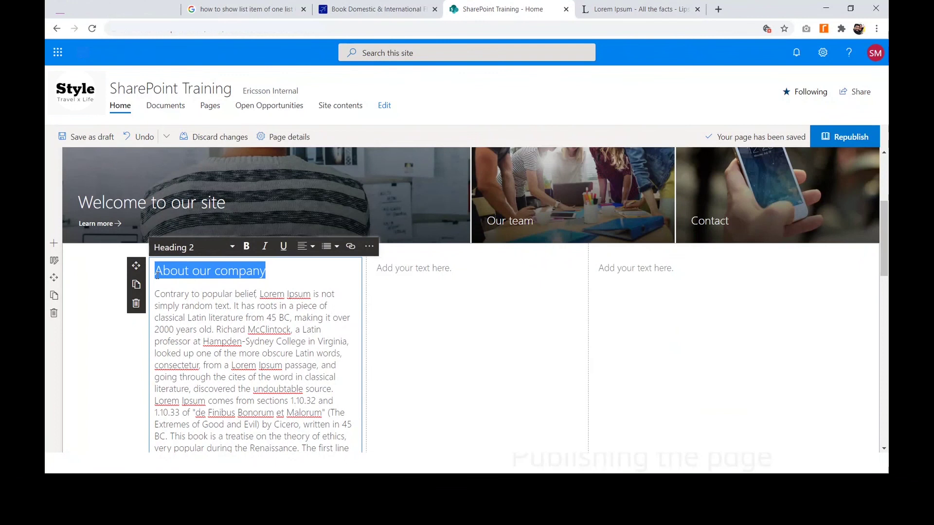
type("Our Mission")
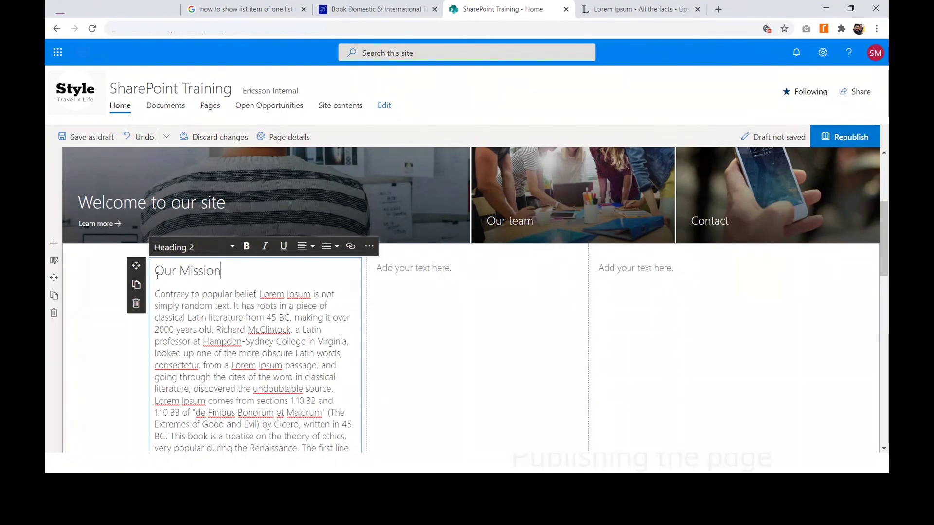
- Cut the first column's text from "Extremes of Good and Evil" through the end of the "Vision" paragraph
scroll(163, 282, "down", 1)
scroll(279, 388, "down", 2)
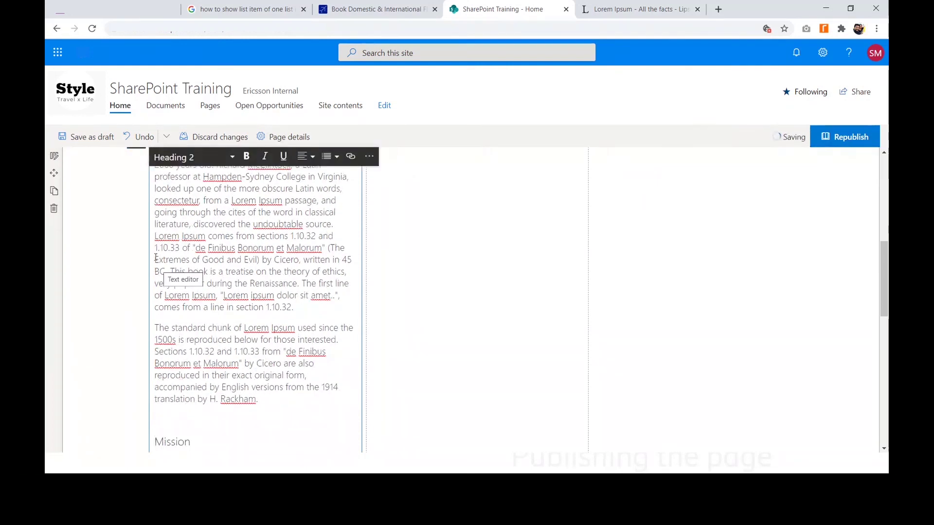
left_click_drag(159, 282, 335, 420)
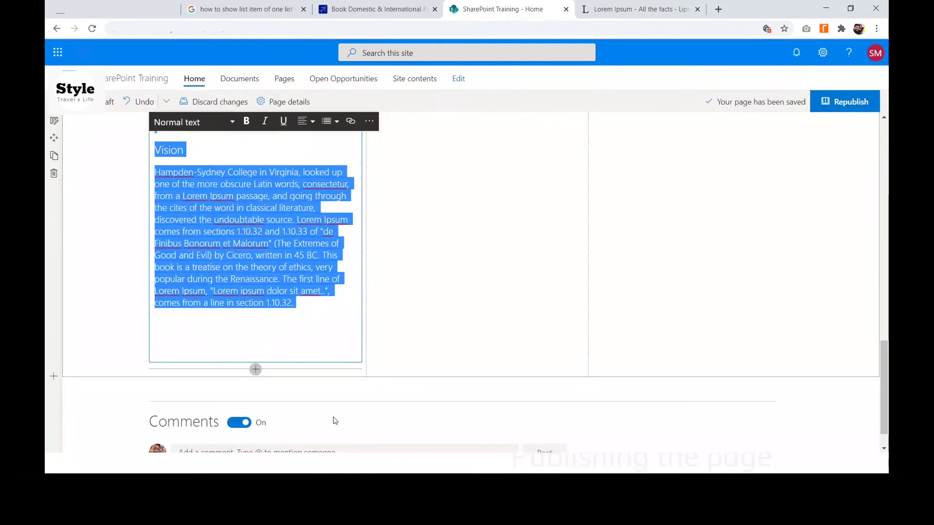
key("ctrl+x")
- Enter "Our Vision" in the second column's text web part and "Our Values" in the third column's
left_click(423, 168)
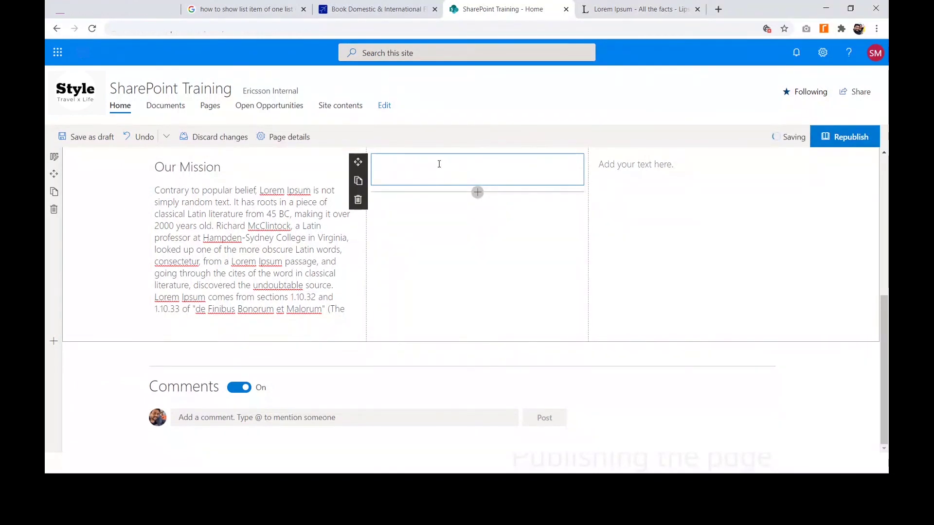
left_click(439, 164)
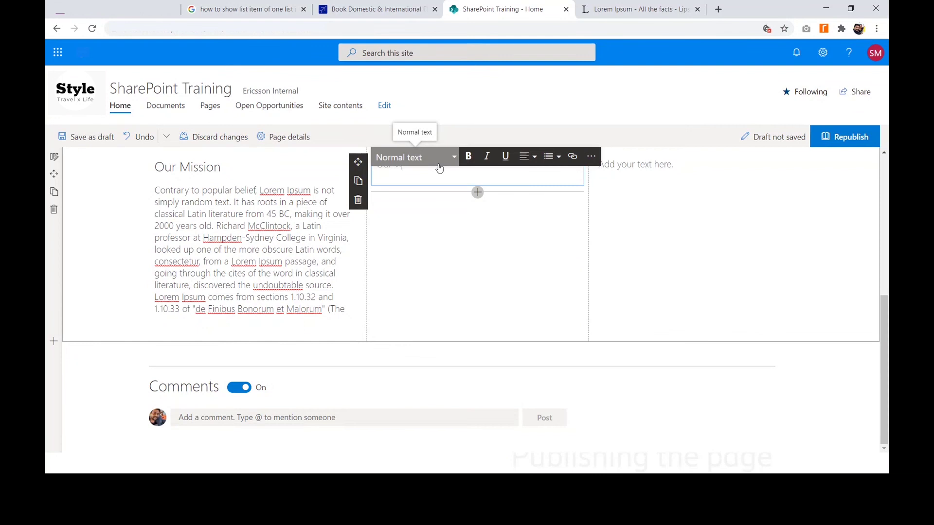
left_click(642, 168)
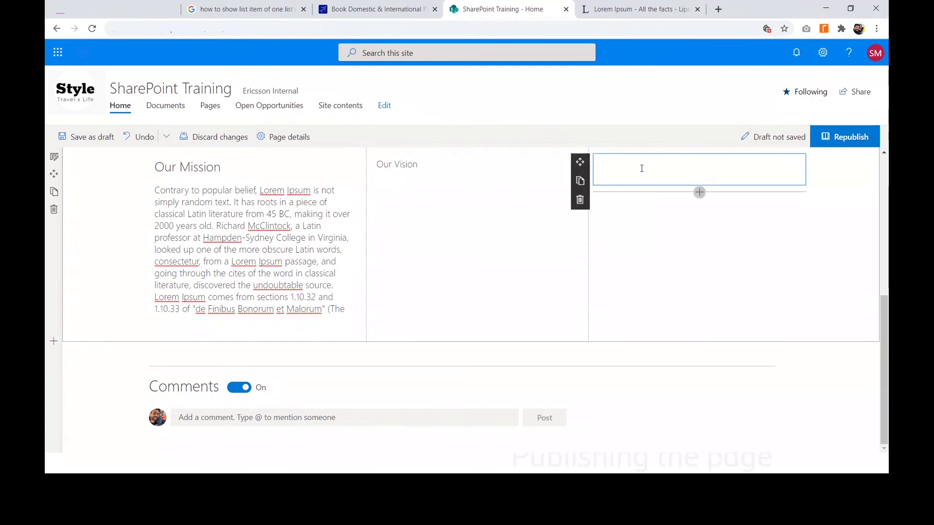
left_click(641, 168)
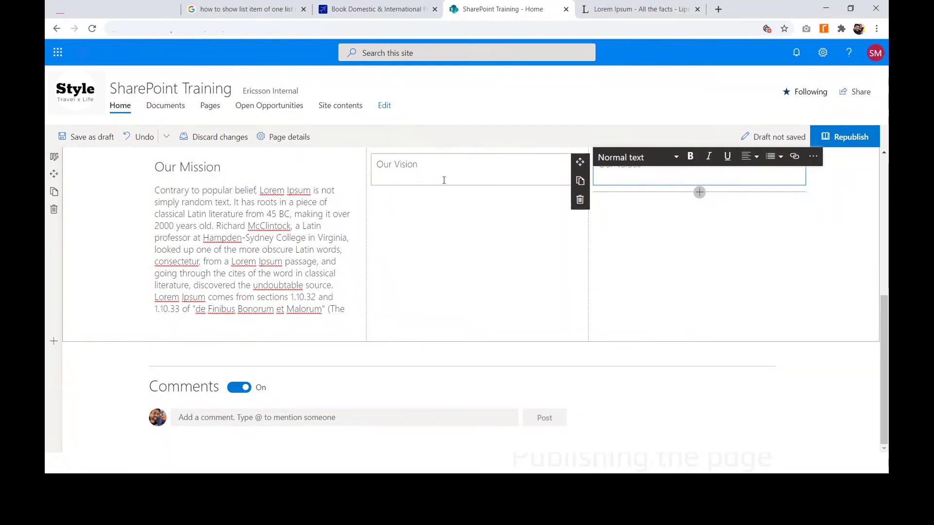
- Paste the cut text below "Our Vision" and delete the part from "The standard chunk" through "Hampden-" under the "Mission" heading
left_click(460, 170)
key("ctrl+v")
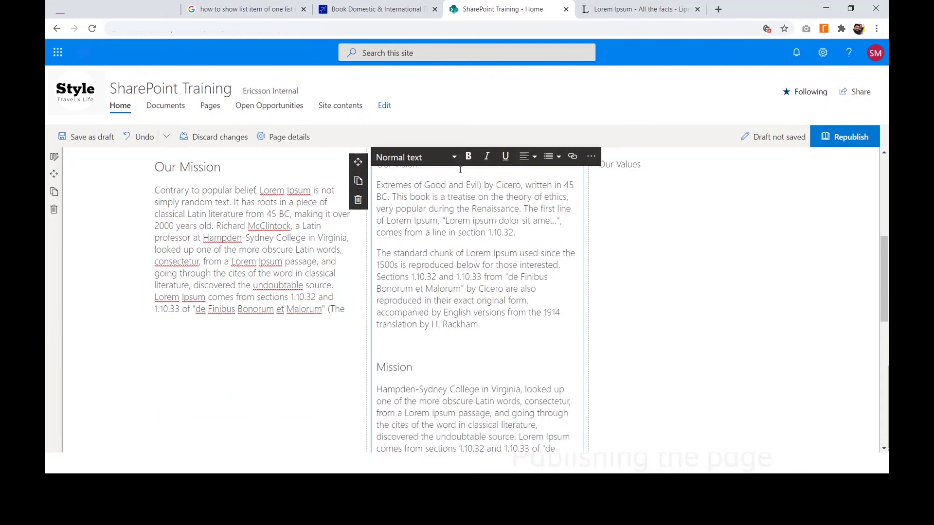
mouse_move(418, 389)
left_mouse_down()
mouse_move(393, 368)
mouse_move(373, 233)
mouse_move(366, 255)
left_mouse_up()
key("Delete")
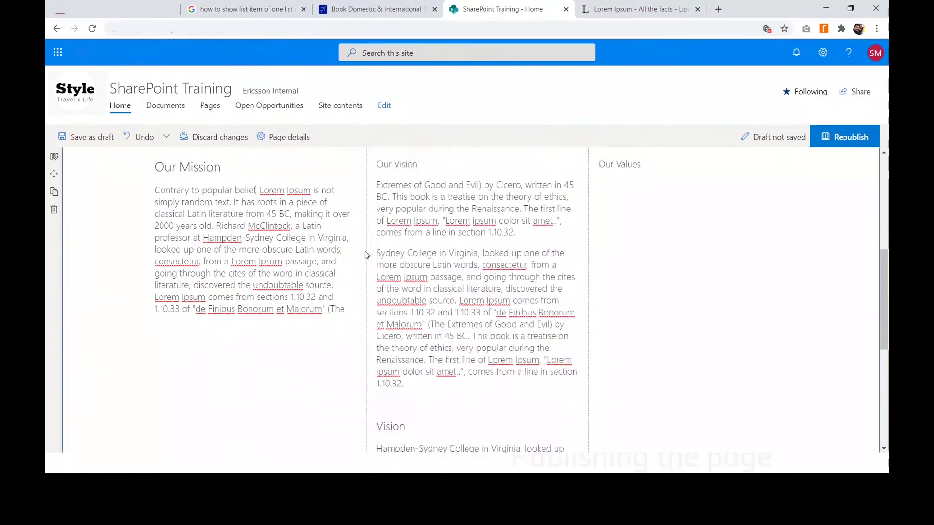
- Delete the "Vision" heading with its paragraph, the opening "Extremes of Good and Evil" paragraph and its leftover empty line from the second column
left_click_drag(401, 396, 452, 311)
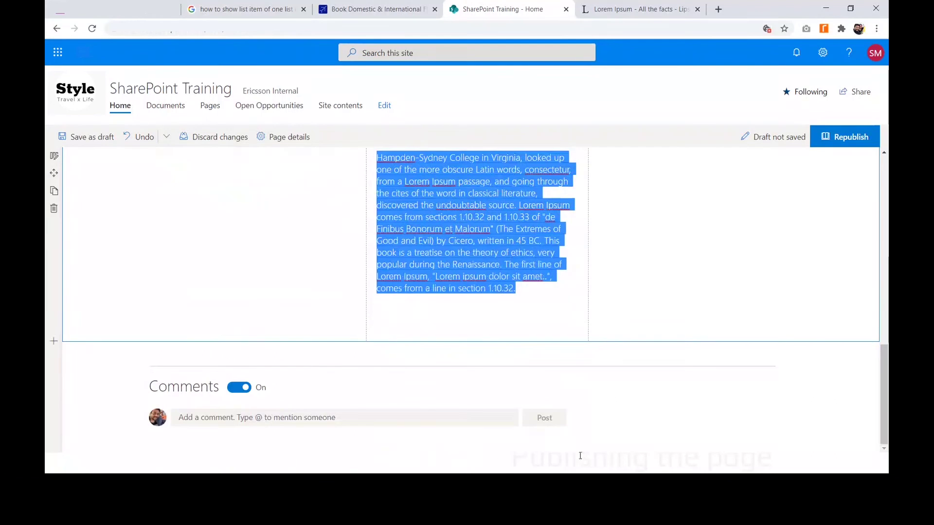
key("Delete")
scroll(440, 271, "up", 3)
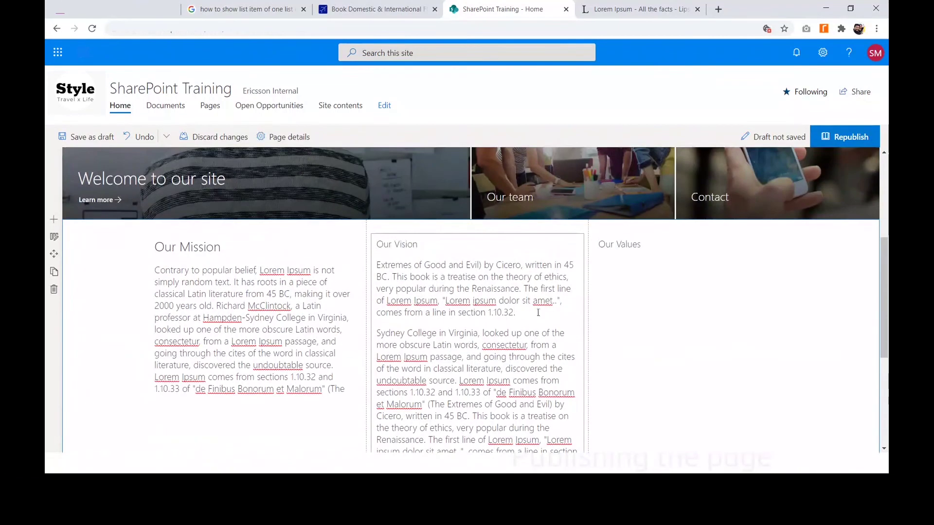
left_click_drag(534, 333, 357, 264)
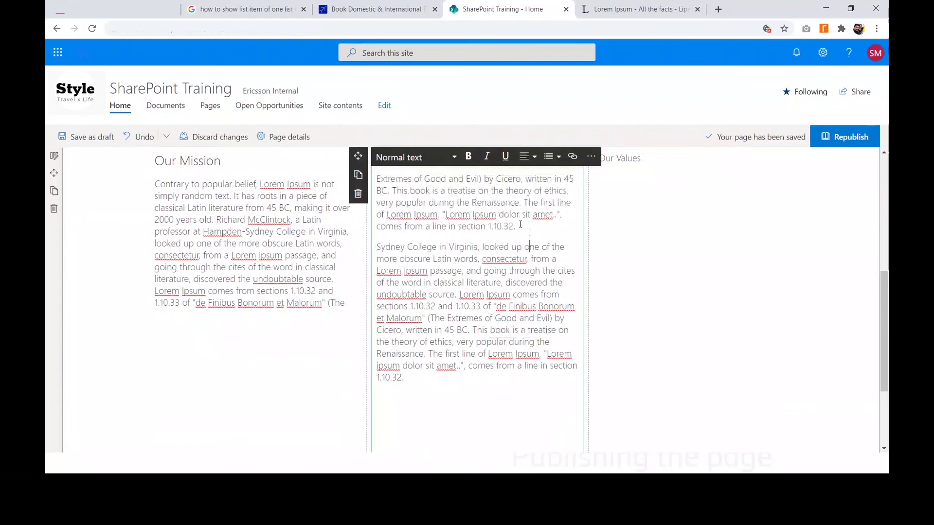
left_click_drag(520, 224, 377, 182)
key("Delete")
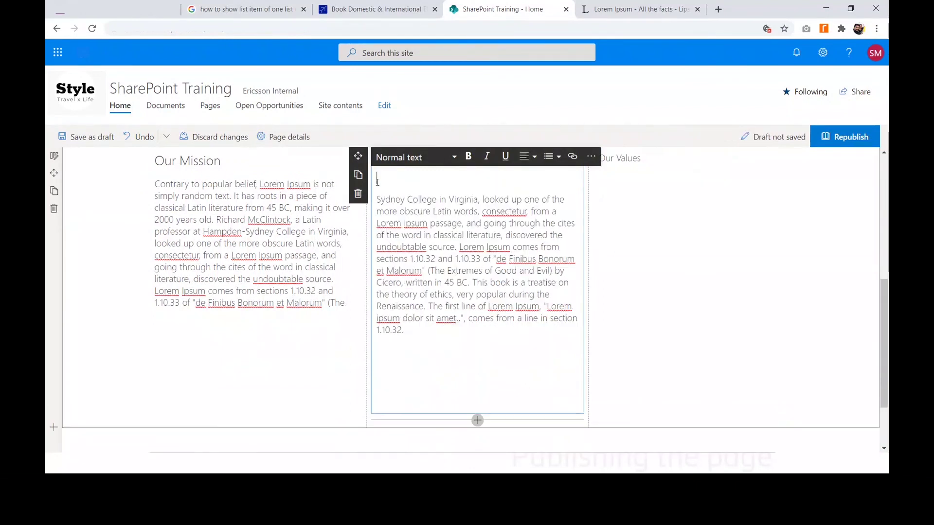
key("Delete")
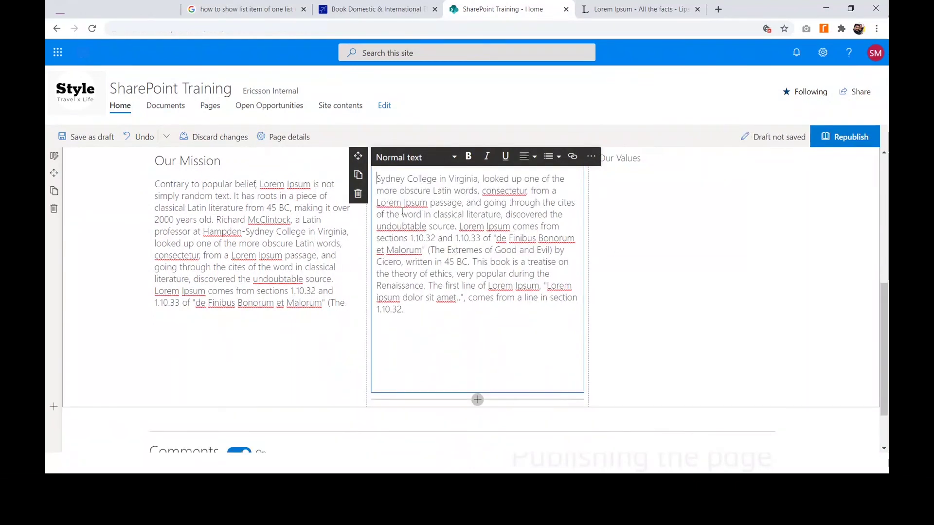
- Format the "Our Vision" title as Heading 2 and delete "comes from a line in section 1.10.32." from the end of its paragraph
scroll(437, 328, "up", 1)
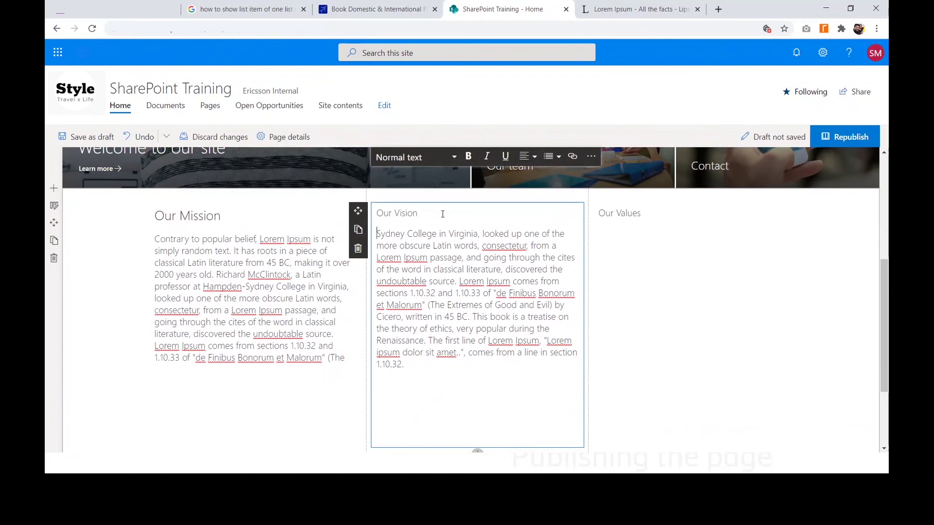
left_click(411, 214)
left_click_drag(419, 214, 385, 213)
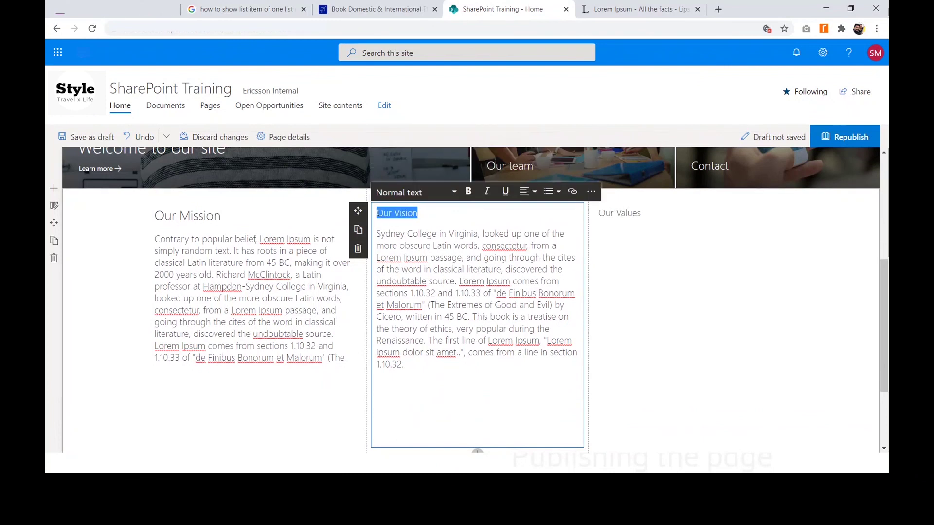
left_click(399, 192)
left_click(413, 248)
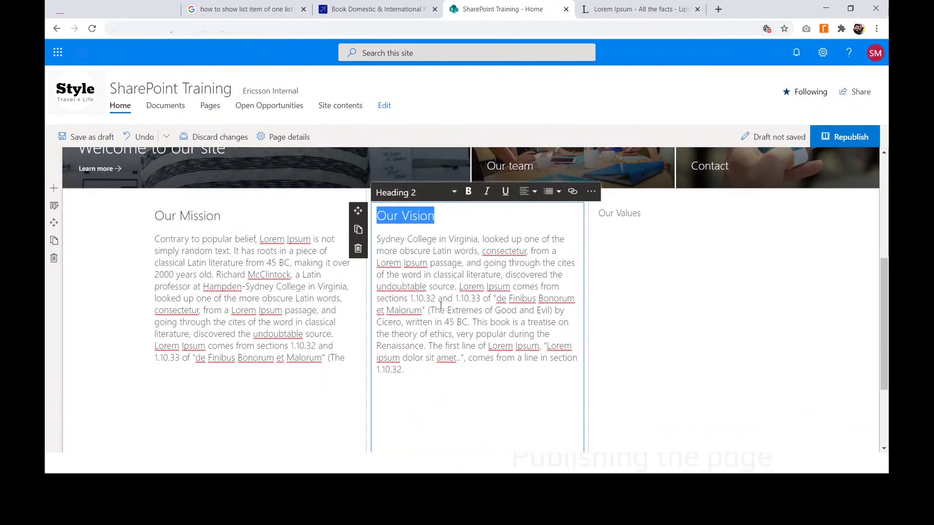
left_click_drag(462, 389, 476, 353)
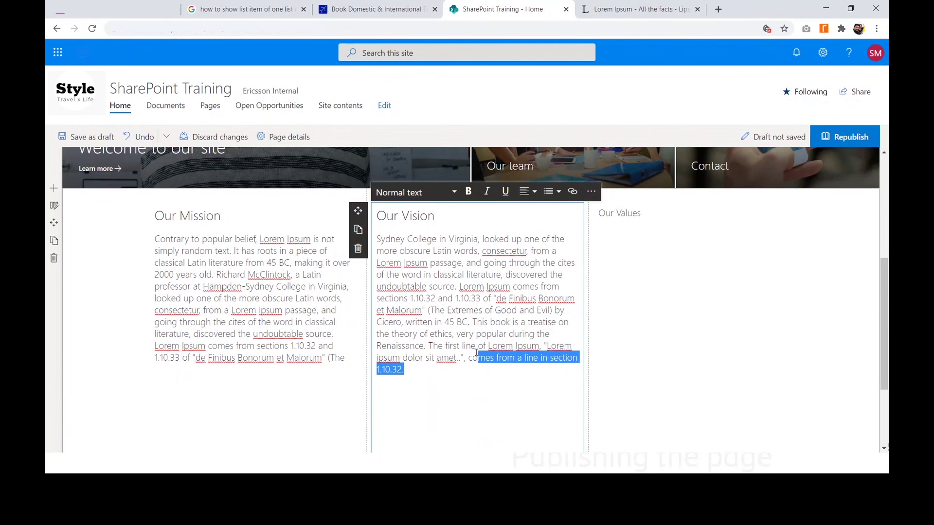
key("Delete")
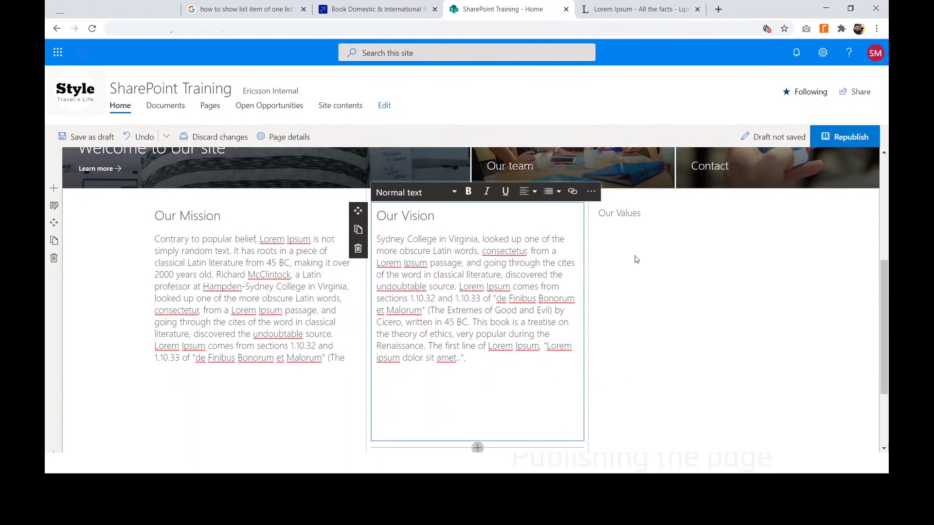
- Format the "Our Values" title in the third column as Heading 2
triple_click(619, 213)
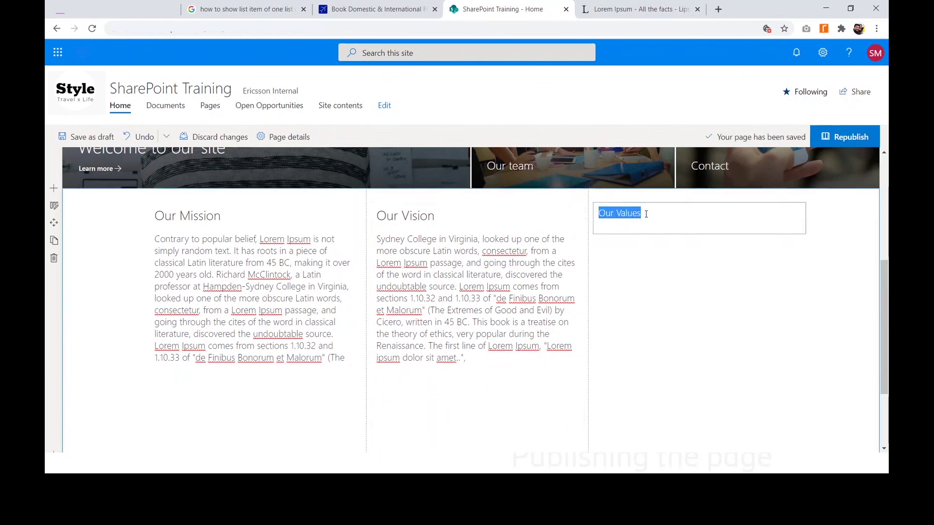
scroll(647, 216, "up", 2)
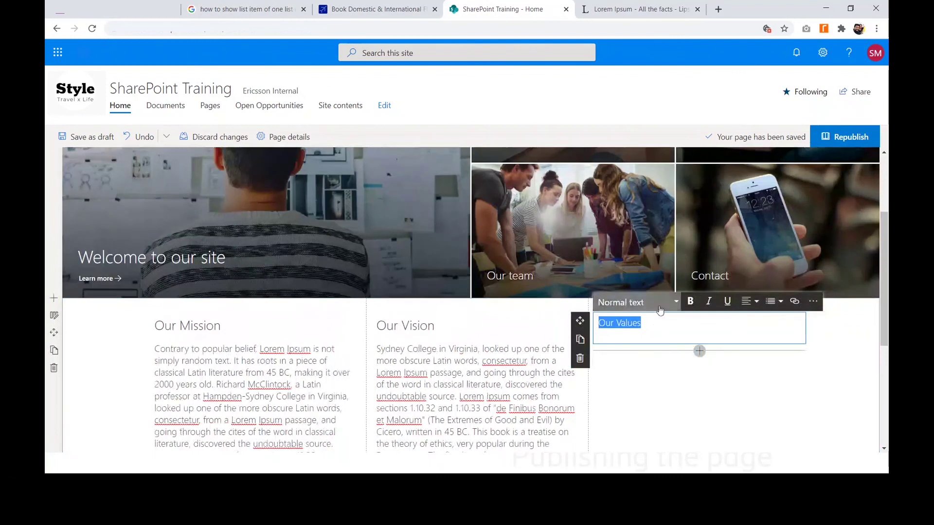
left_click(660, 309)
left_click(644, 358)
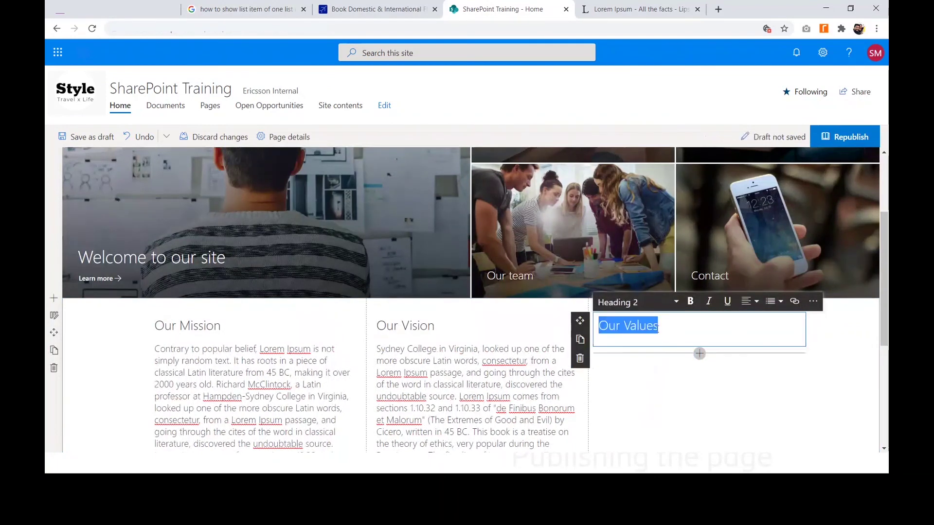
- Start a new line below the "Our Values" heading and paste the copied Lorem Ipsum text there
left_click(681, 325)
key("Return")
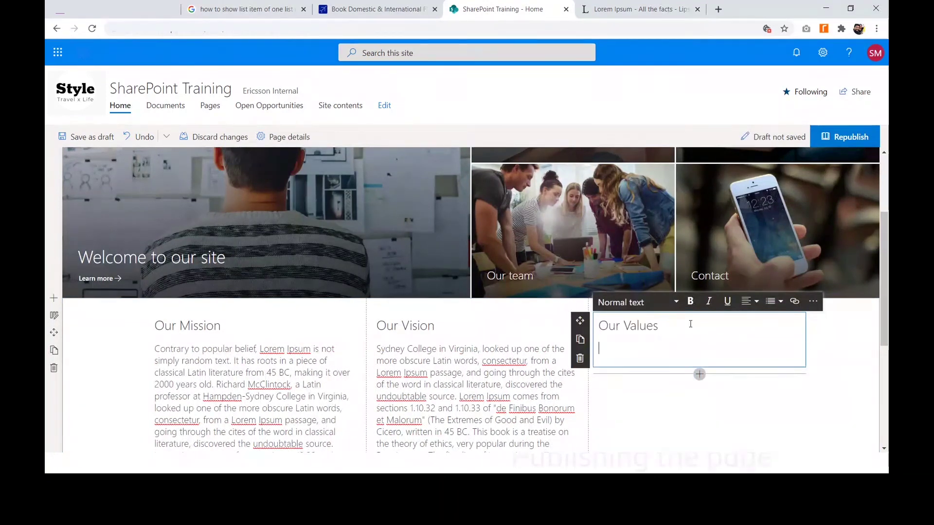
key("ctrl+v")
scroll(688, 387, "down", 2)
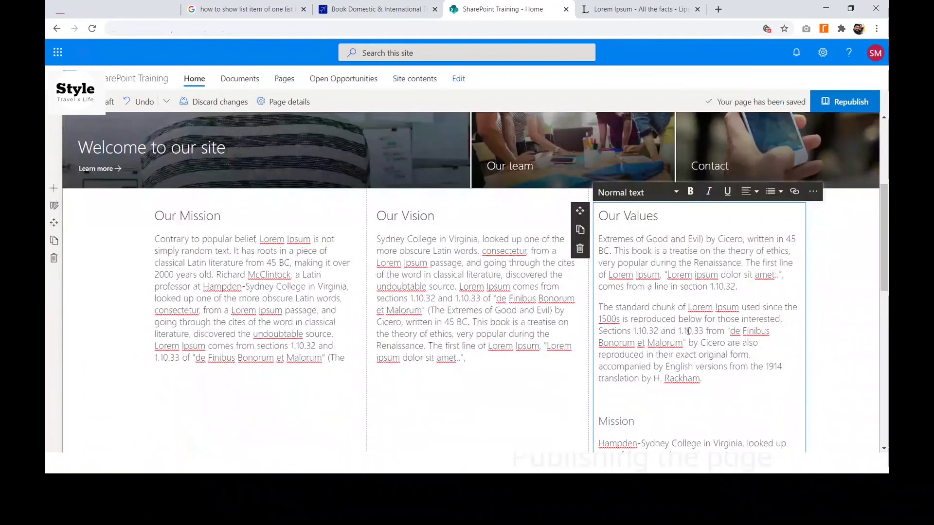
- Join the two pasted paragraphs under "Our Values" into one and delete the surplus "Mission" text below them
left_click_drag(762, 288, 594, 237)
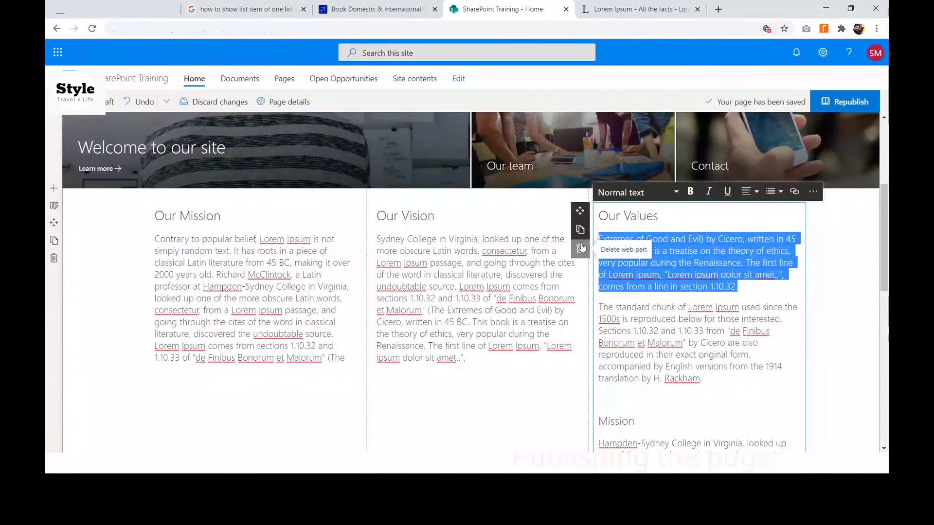
left_click(599, 307)
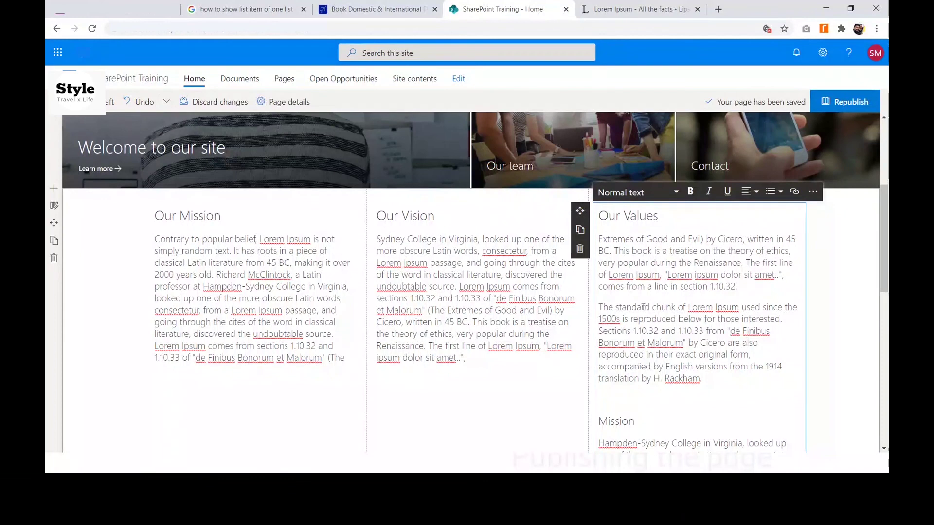
key("BackSpace")
left_click_drag(715, 398, 739, 292)
key("BackSpace")
scroll(717, 396, "up", 2)
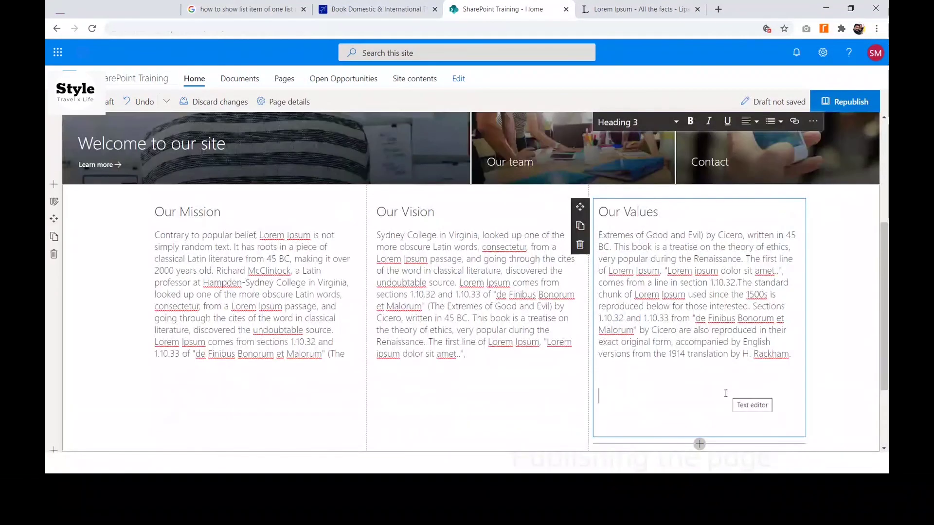
scroll(727, 394, "up", 1)
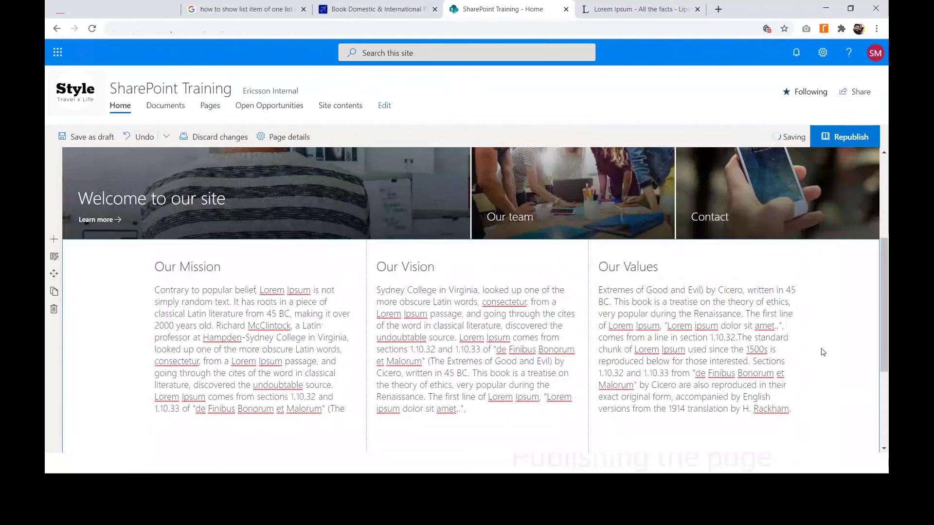
- Save the home page as a draft and review the three text columns
left_click(80, 138)
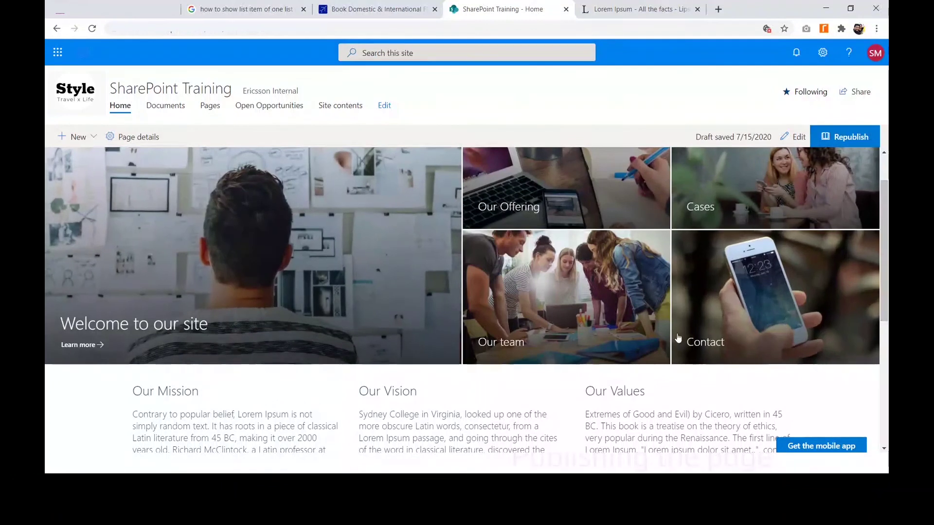
scroll(392, 233, "down", 3)
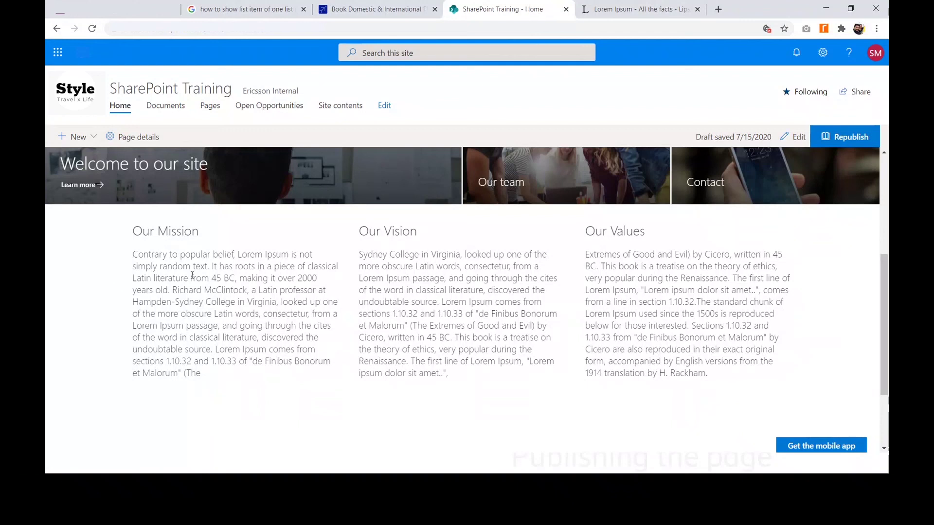
- Compare the page's hero and three-column sections with the grid diagrams on the "Basic layout and divisions" slide
key("alt+Tab")
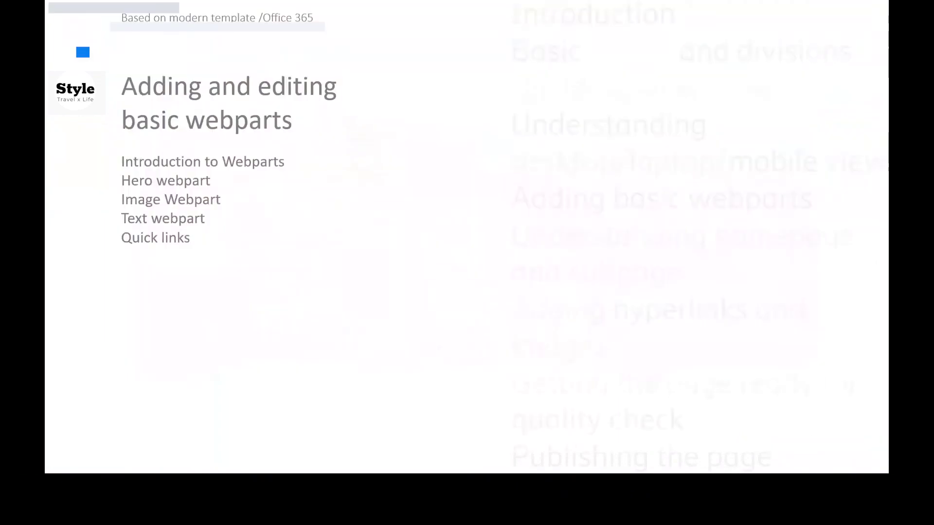
key("Left")
key("Left")
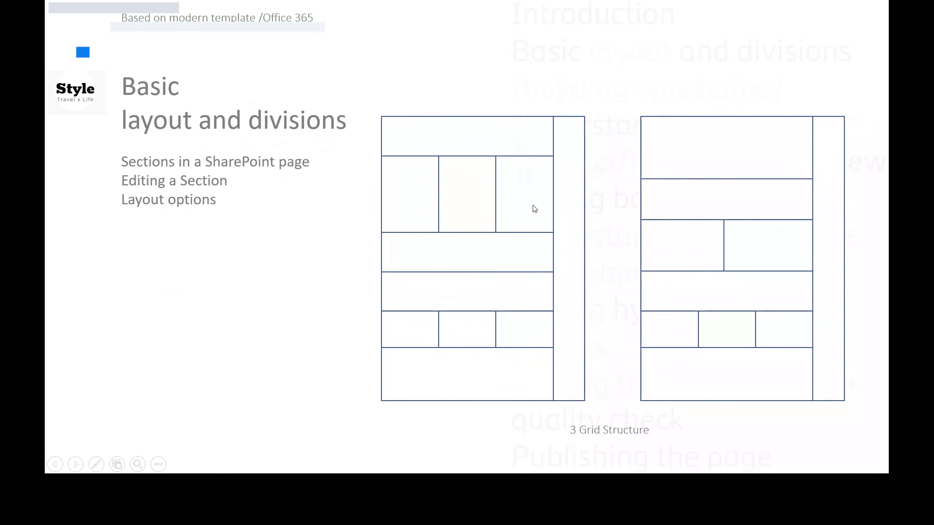
key("alt+Tab")
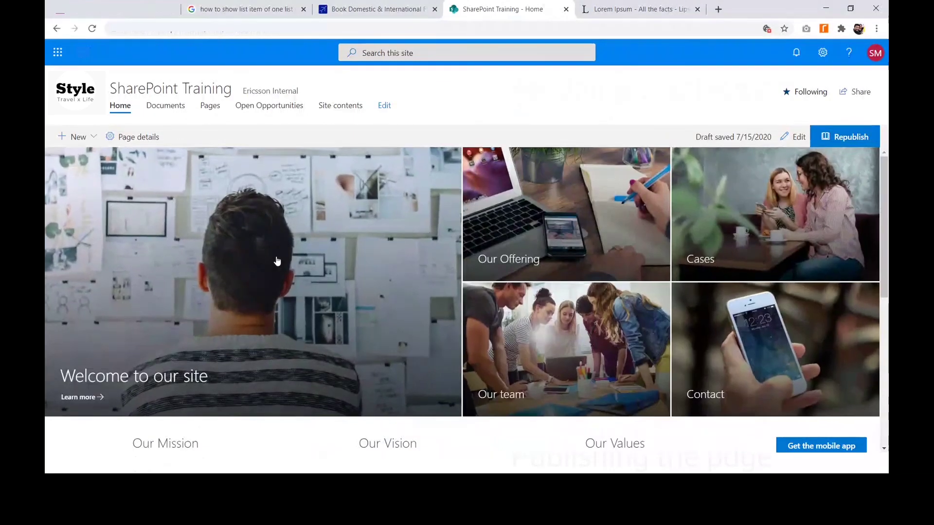
key("alt+Tab")
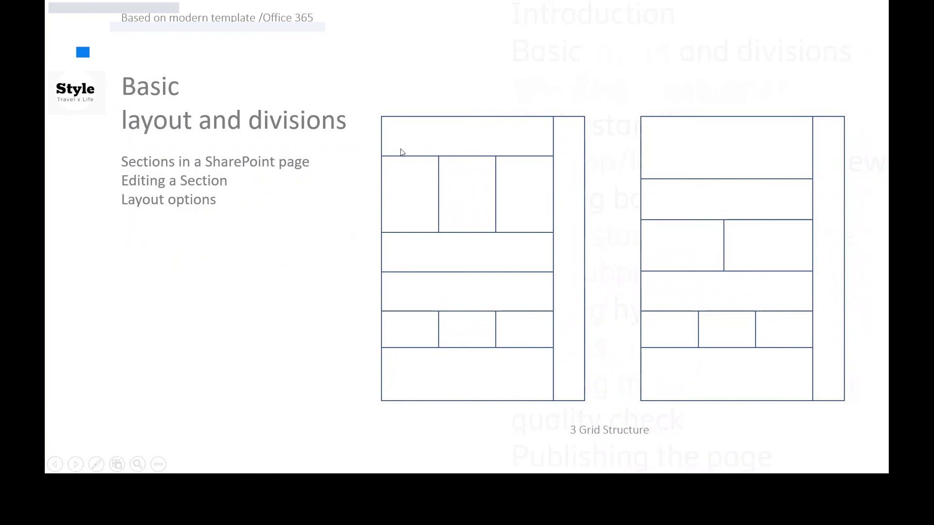
key("alt+Tab")
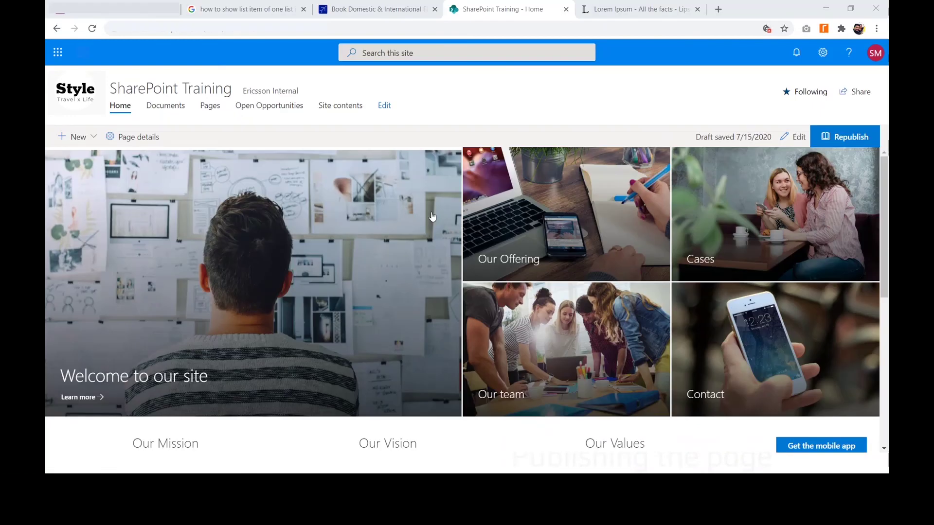
scroll(432, 217, "down", 5)
key("alt+Tab")
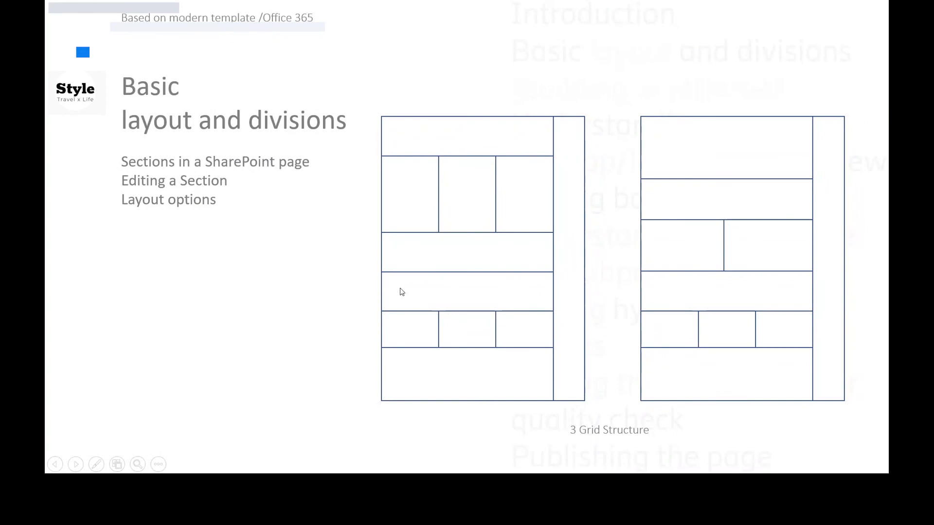
key("alt+Tab")
scroll(580, 237, "up", 5)
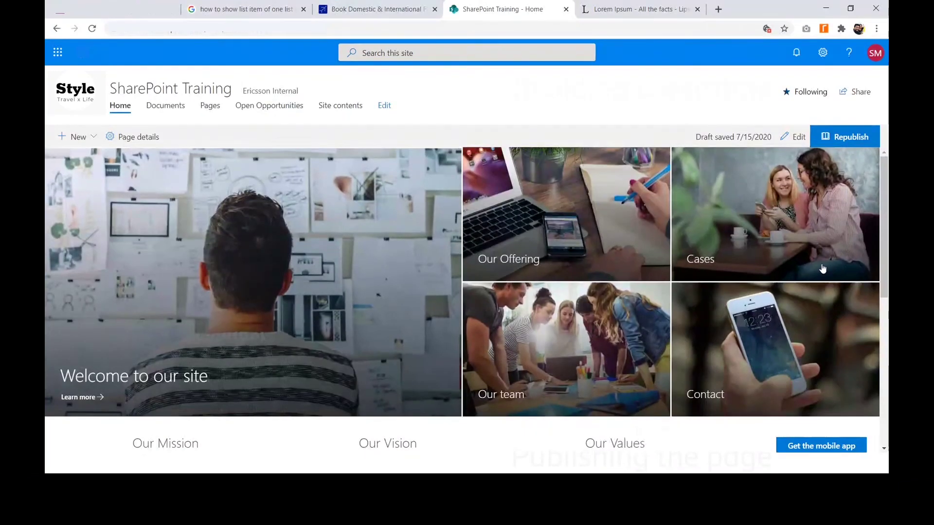
left_click_drag(883, 206, 884, 278)
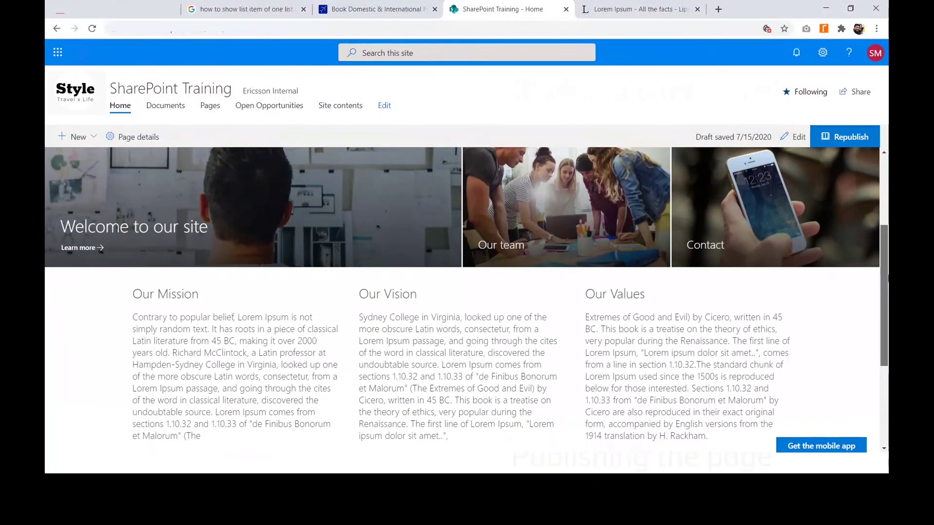
mouse_move(886, 277)
left_mouse_down()
mouse_move(886, 309)
mouse_move(886, 292)
left_mouse_up()
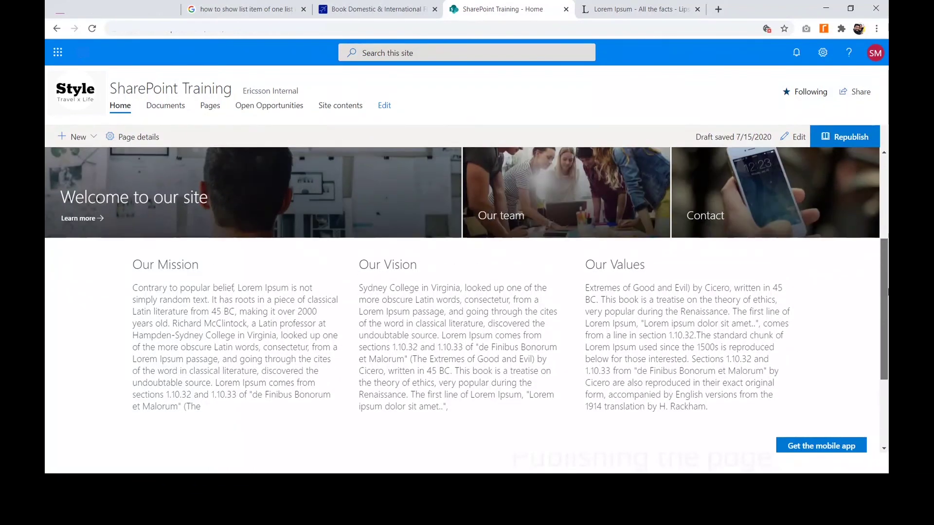
- Reopen the home page for editing and add a one-column section below the Mission, Vision and Values columns
left_click(794, 138)
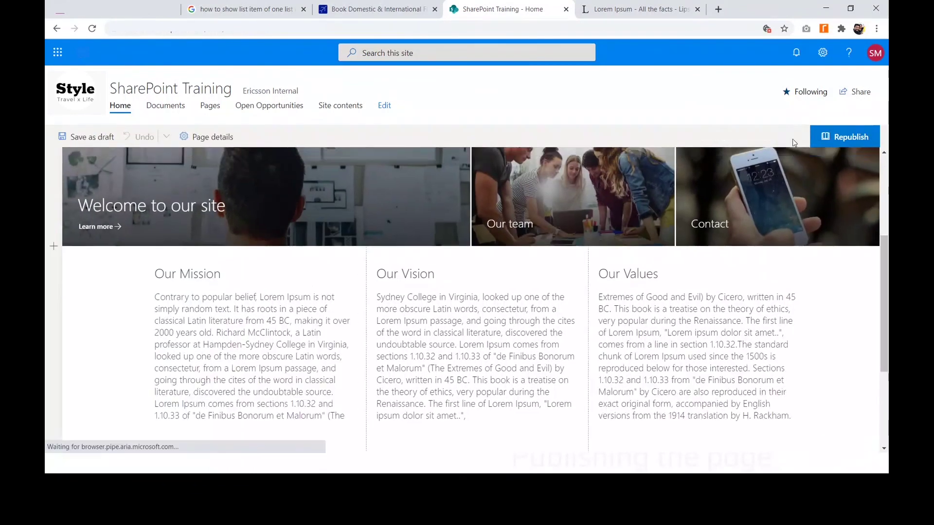
left_click_drag(880, 288, 880, 334)
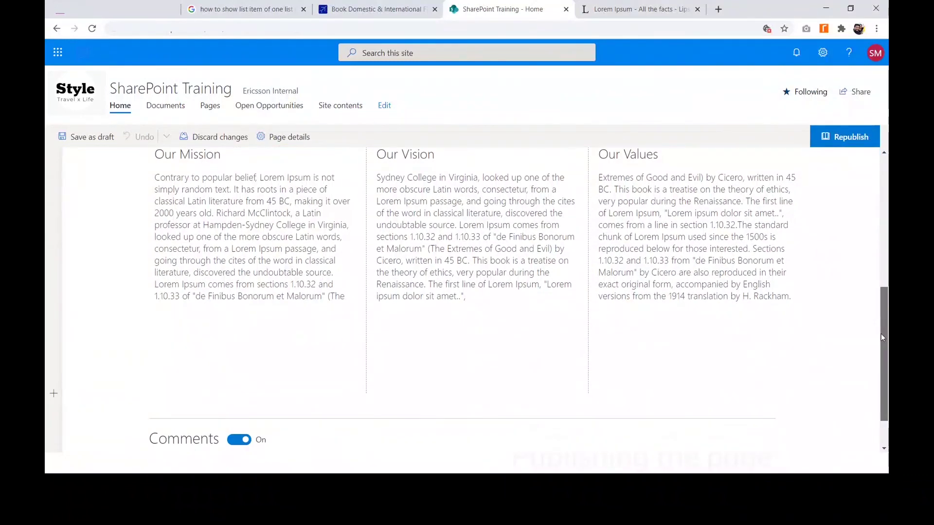
left_click(54, 393)
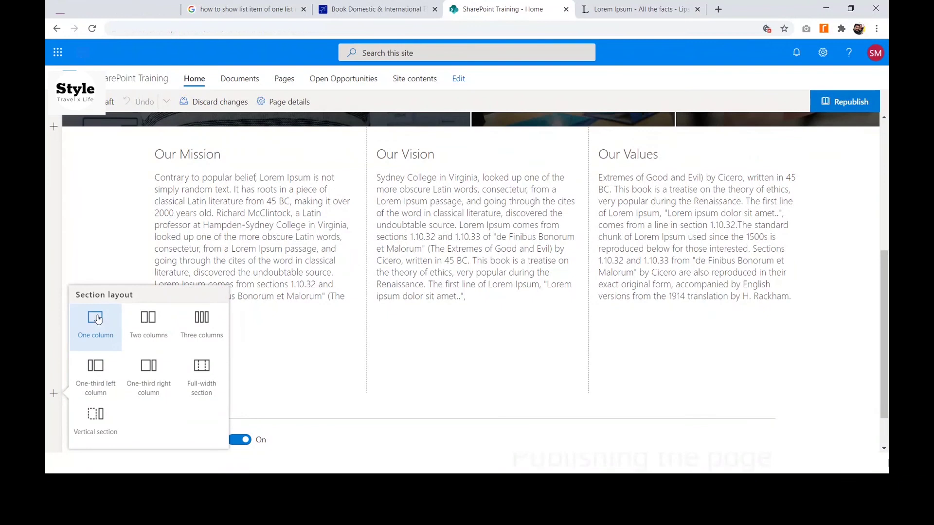
left_click(98, 319)
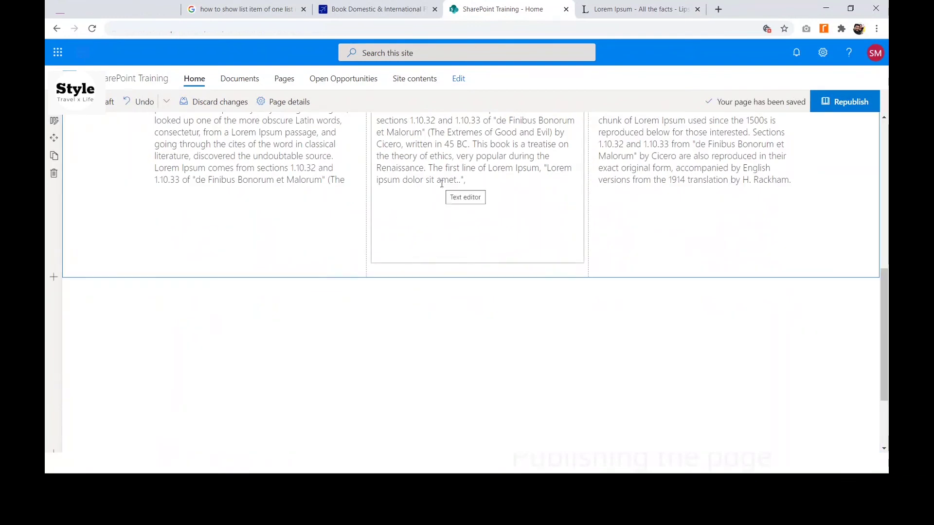
- Remove the blank lines after the text in the "Our Vision" and "Our Values" columns
left_click(434, 224)
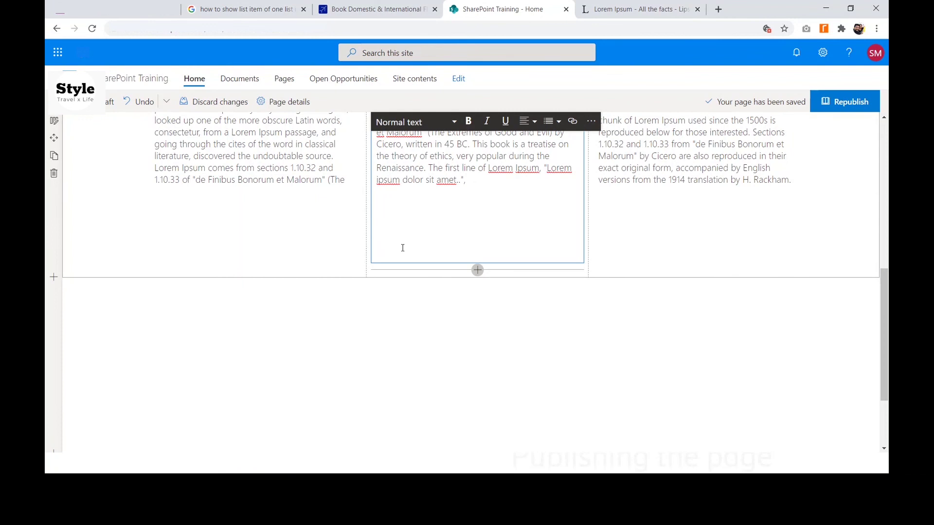
key("BackSpace")
key("BackSpace")
key("BackSpace")
key("BackSpace")
key("BackSpace")
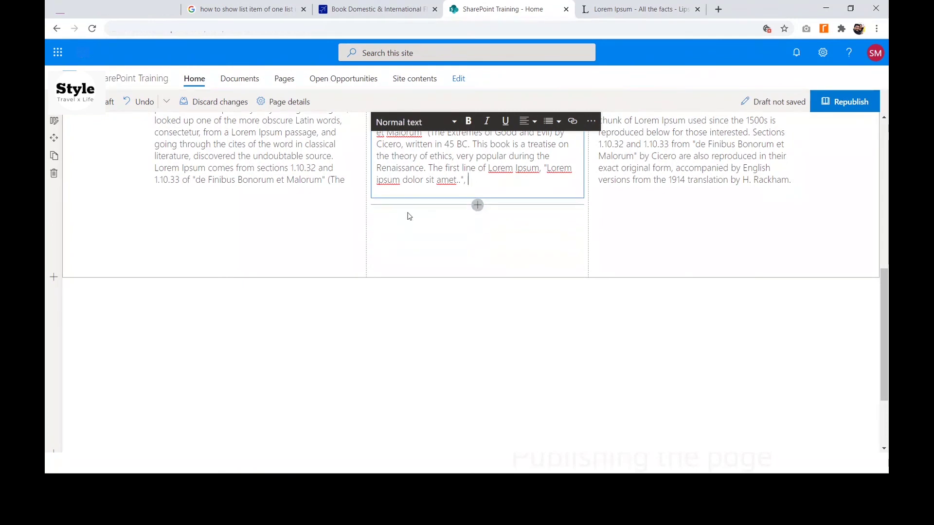
left_click(647, 255)
key("BackSpace")
key("BackSpace")
key("BackSpace")
key("BackSpace")
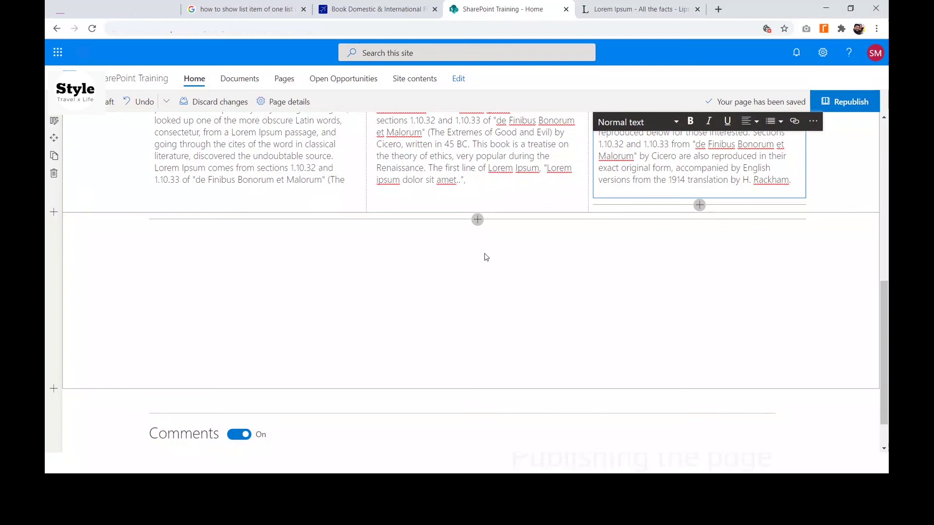
- Add a Text web part to the empty one-column section below the Mission, Vision and Values columns
left_click(477, 221)
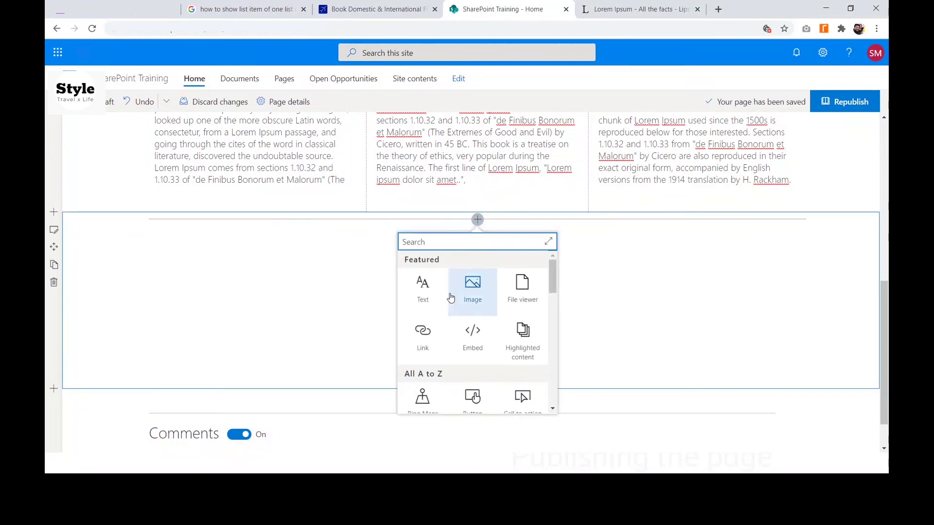
left_click(421, 291)
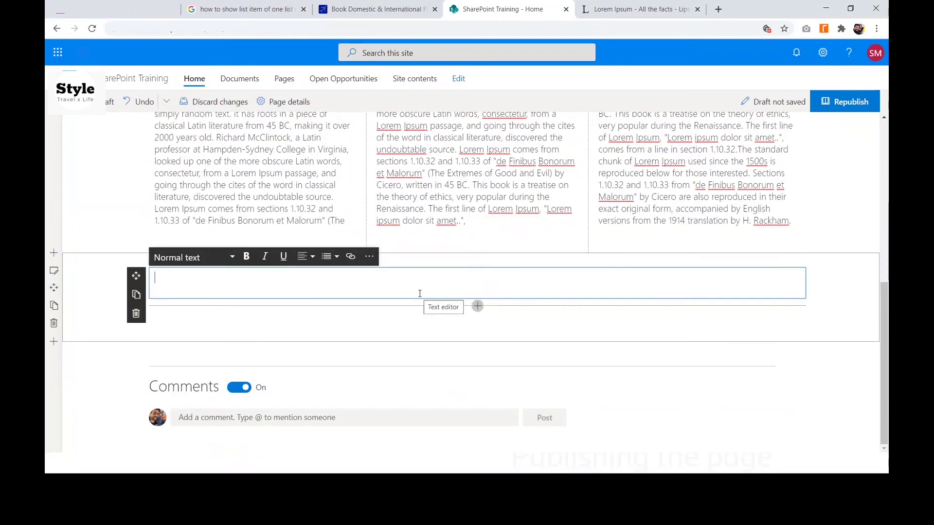
key("alt+Tab")
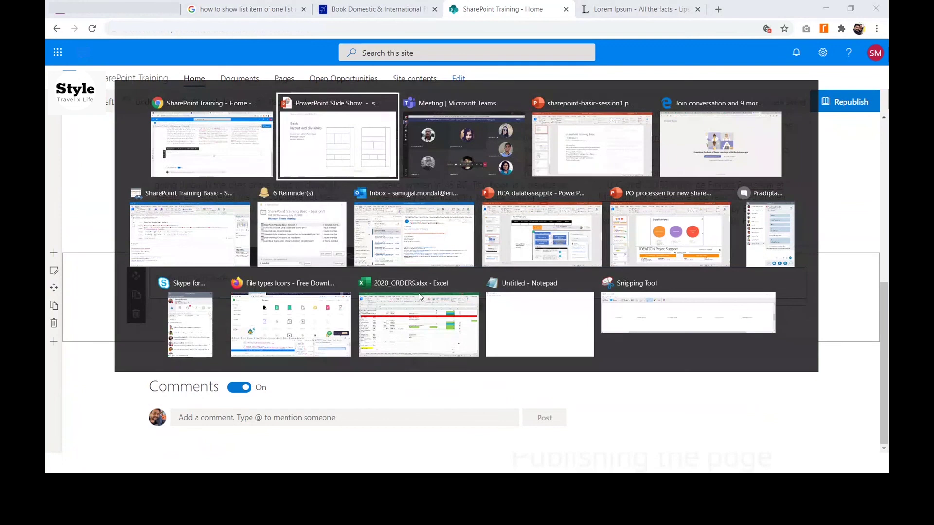
key("alt+shift+Tab")
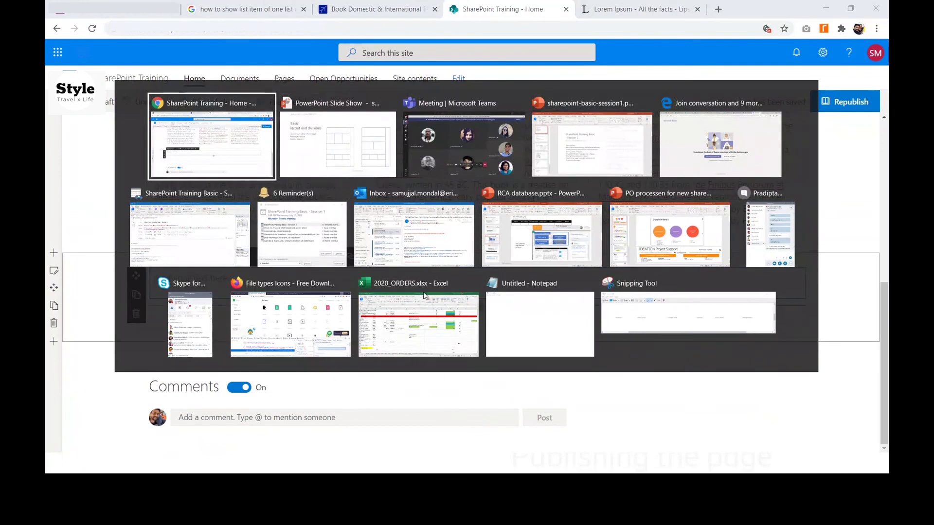
- Copy the first two sentences under "Where does it come from?" on the Lorem Ipsum page into the new Text web part
key("ctrl+Tab")
scroll(594, 298, "down", 1)
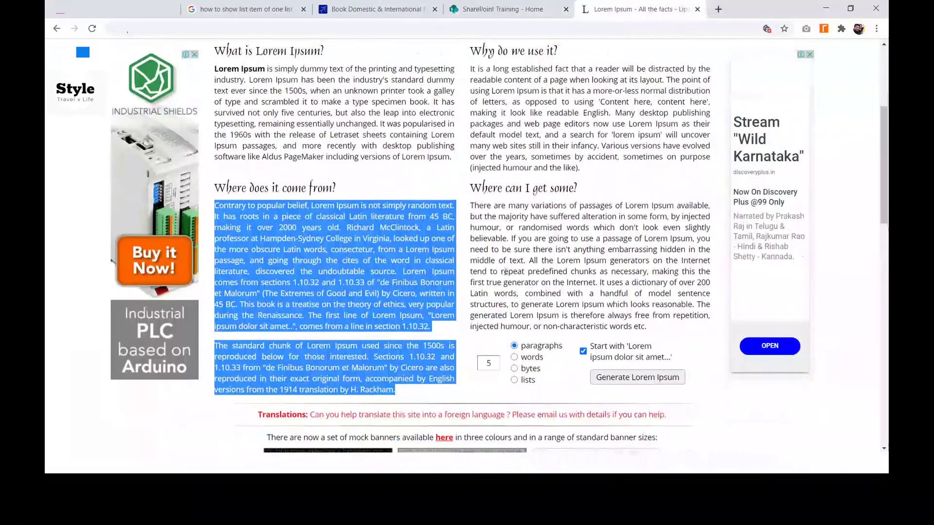
left_click(341, 221)
left_click_drag(341, 221, 214, 198)
key("ctrl+c")
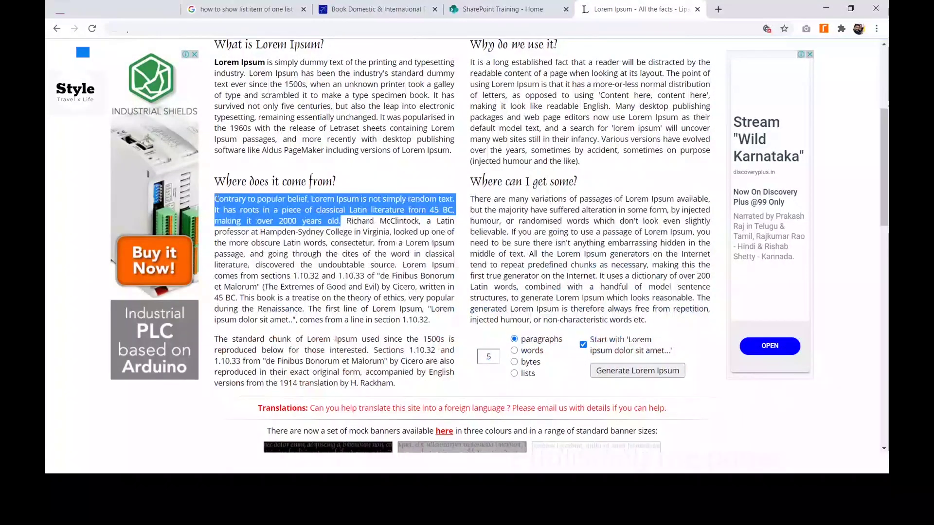
left_click(486, 10)
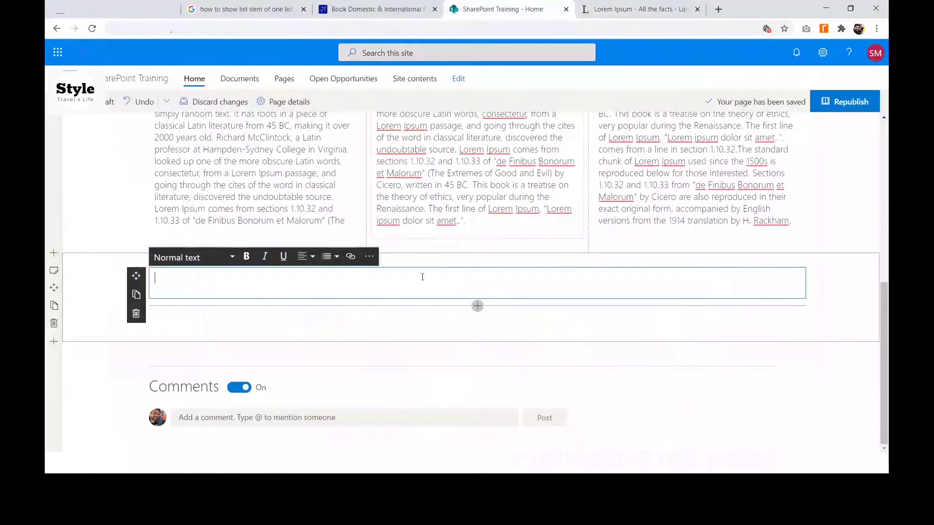
key("ctrl+v")
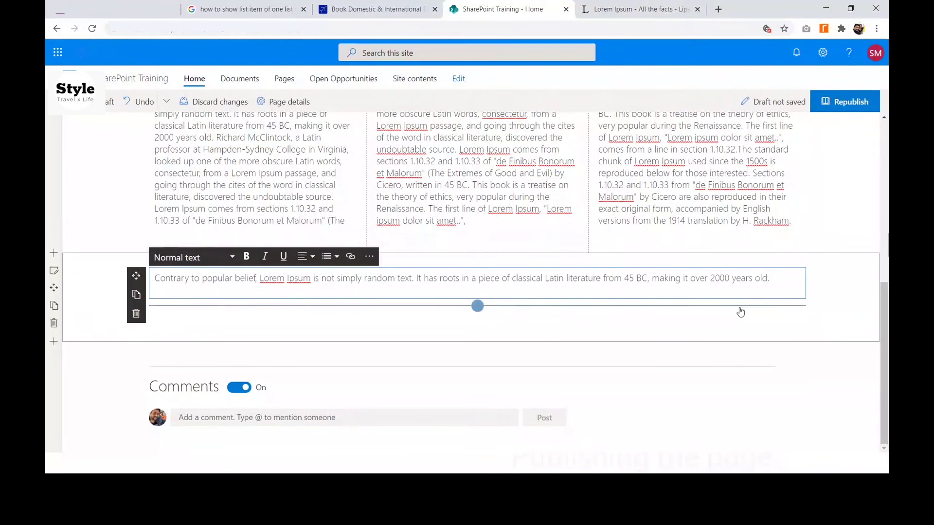
left_click(840, 299)
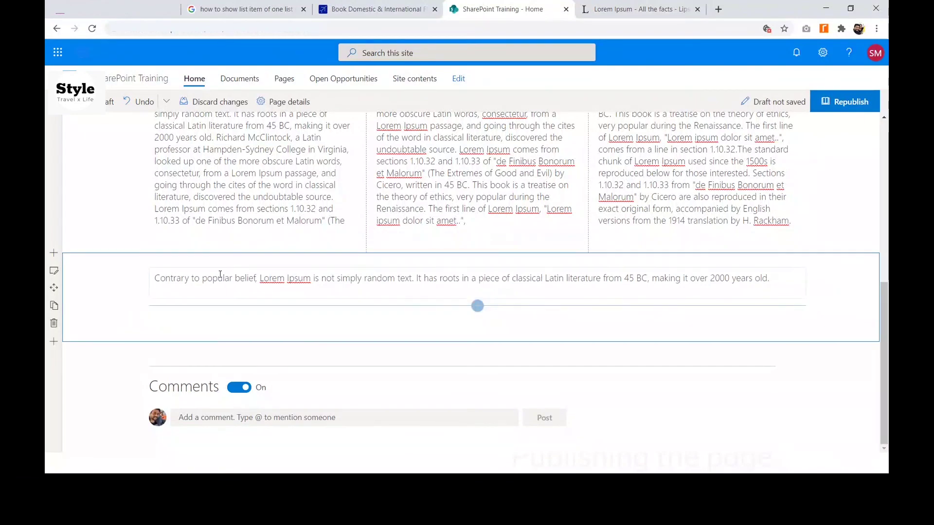
- Format the pasted text in the one-column section as Heading 2
left_click(190, 280)
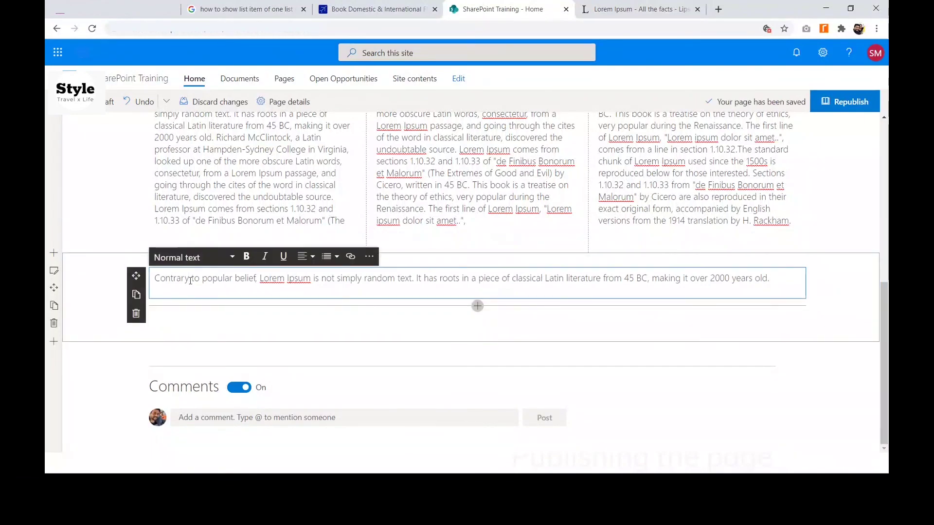
triple_click(190, 280)
left_click(193, 257)
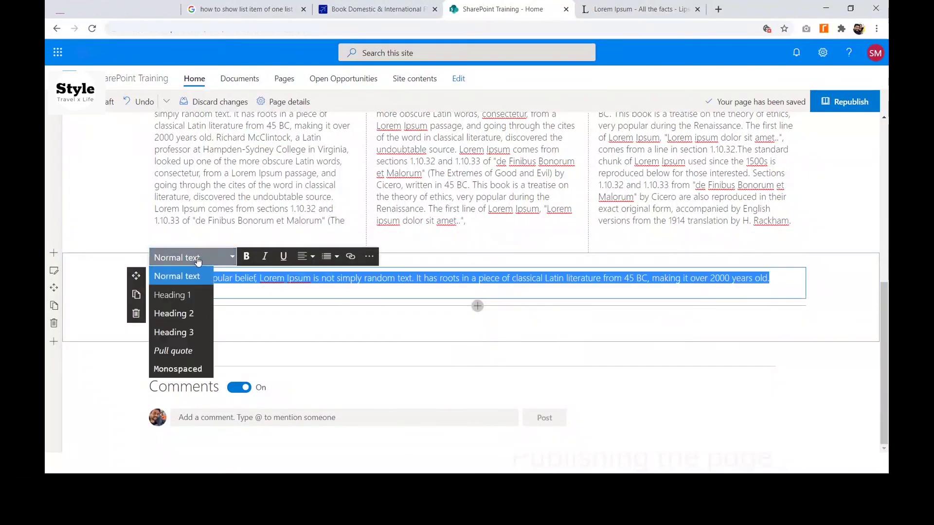
left_click(204, 315)
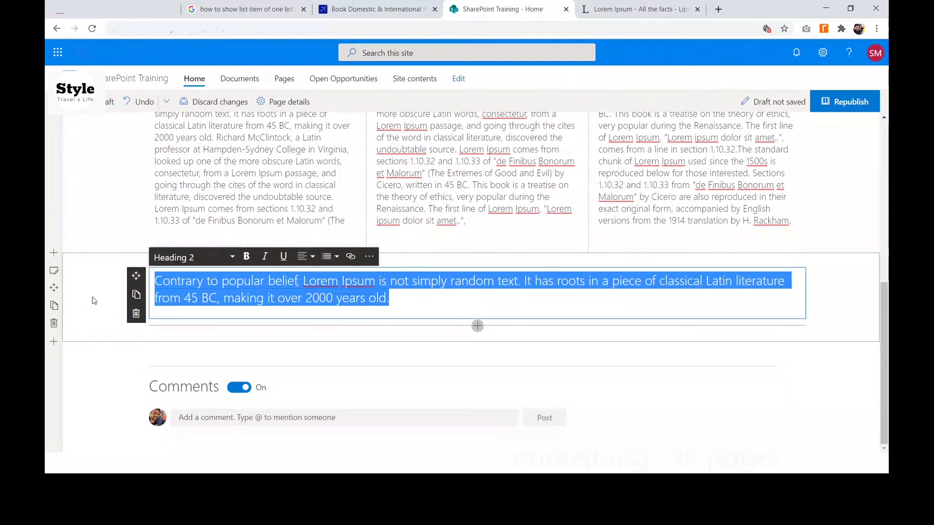
left_click(93, 298)
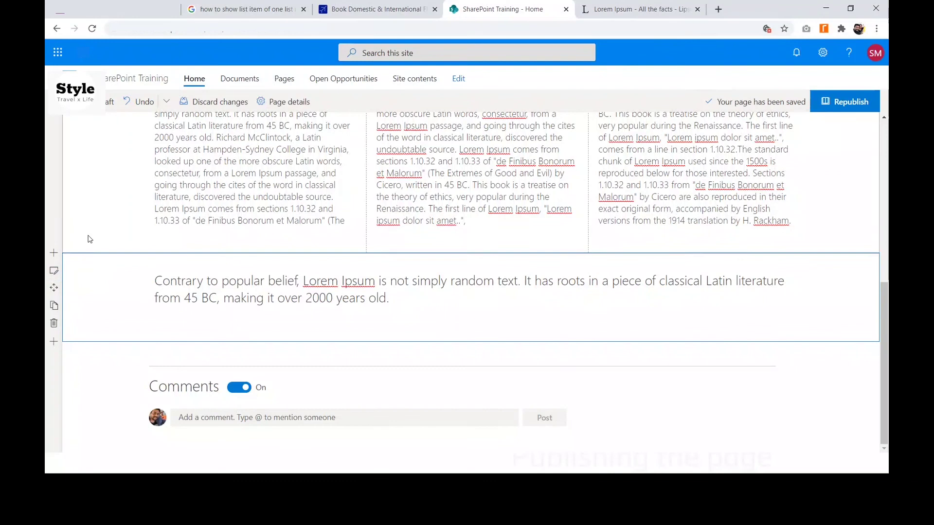
- Set the background of the one-column section to Neutral
scroll(101, 253, "up", 5)
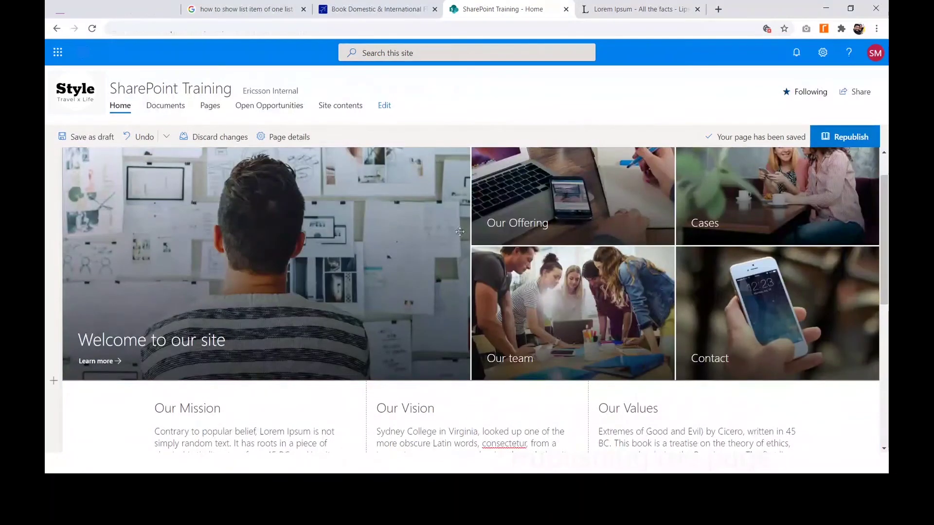
scroll(99, 244, "down", 5)
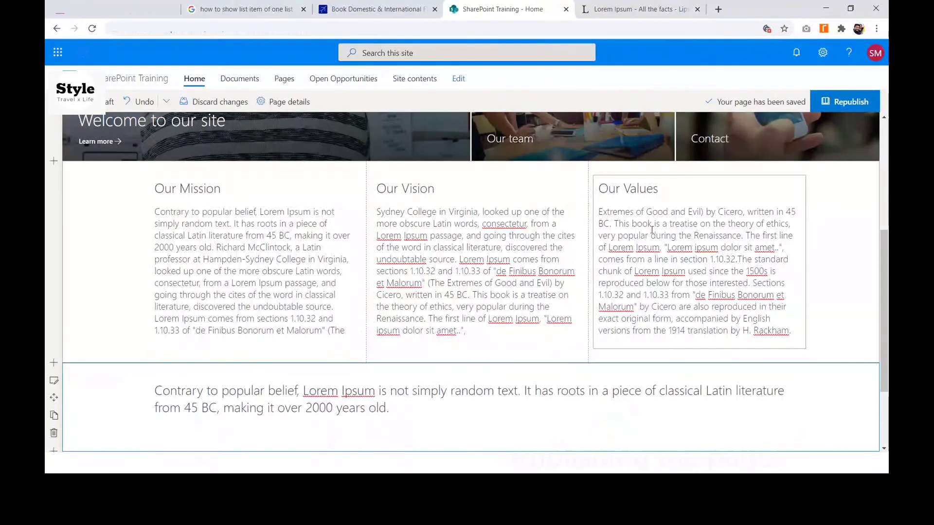
scroll(97, 286, "down", 2)
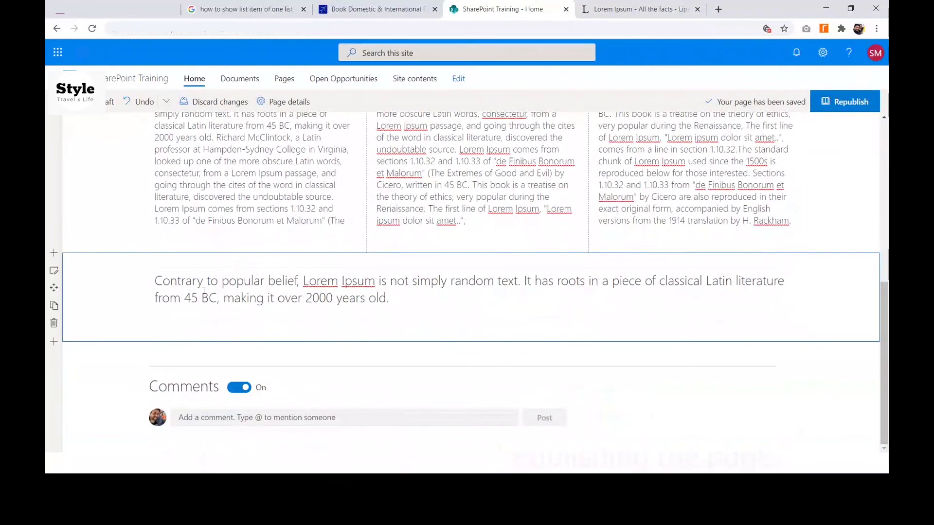
left_click(54, 271)
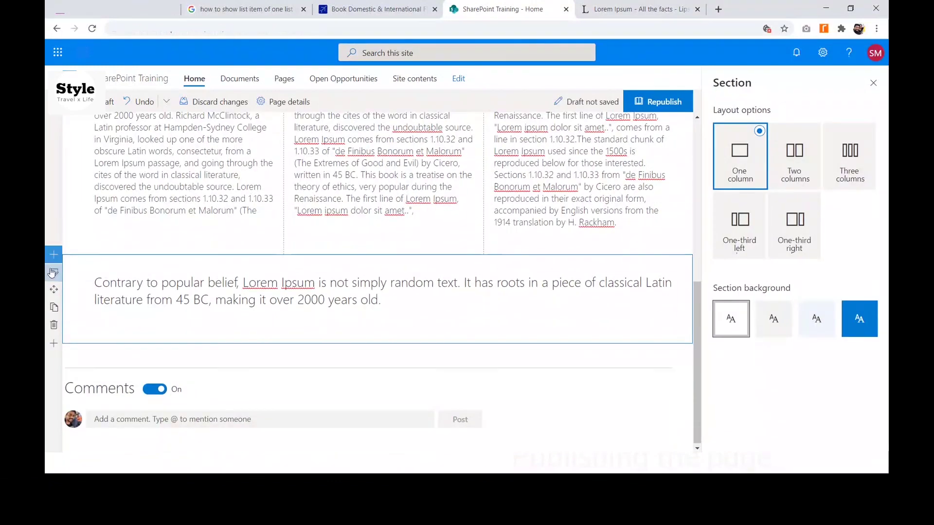
left_click(774, 329)
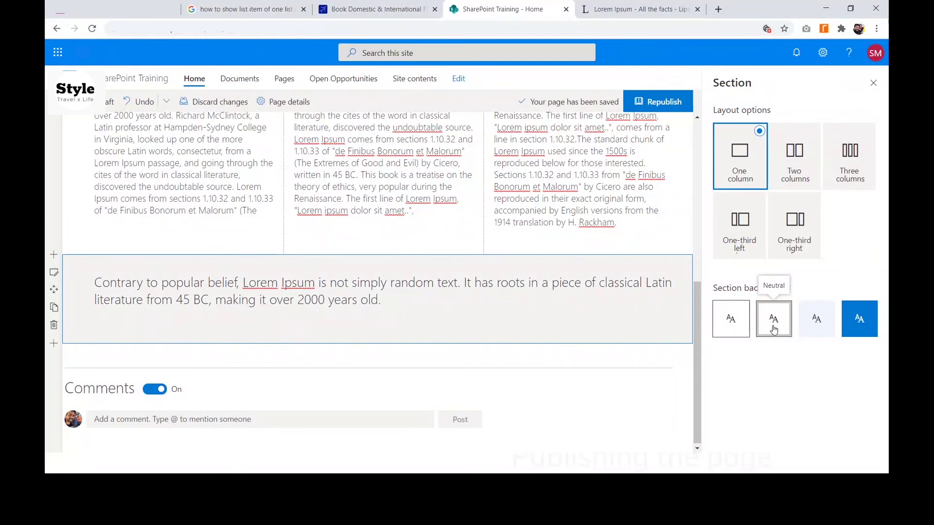
left_click(873, 83)
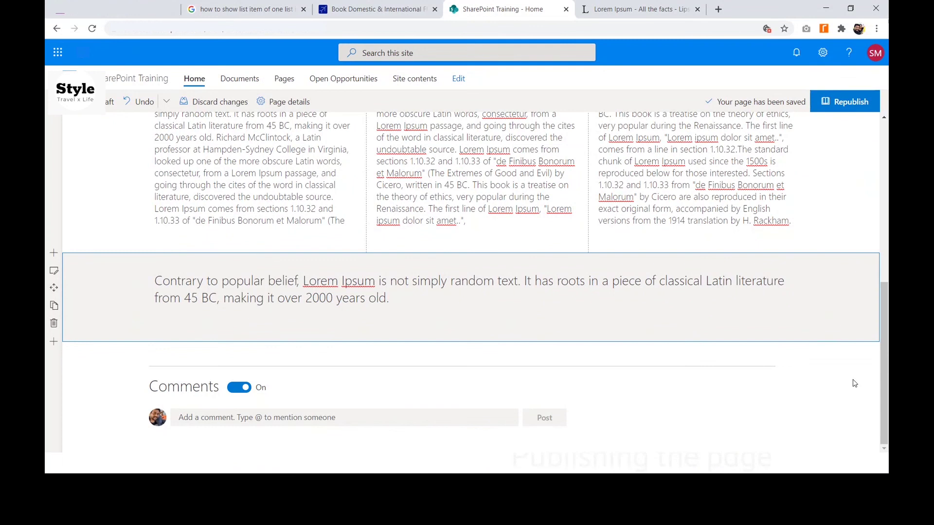
- Add a two-column section below the grey one-column text section
scroll(540, 201, "up", 2)
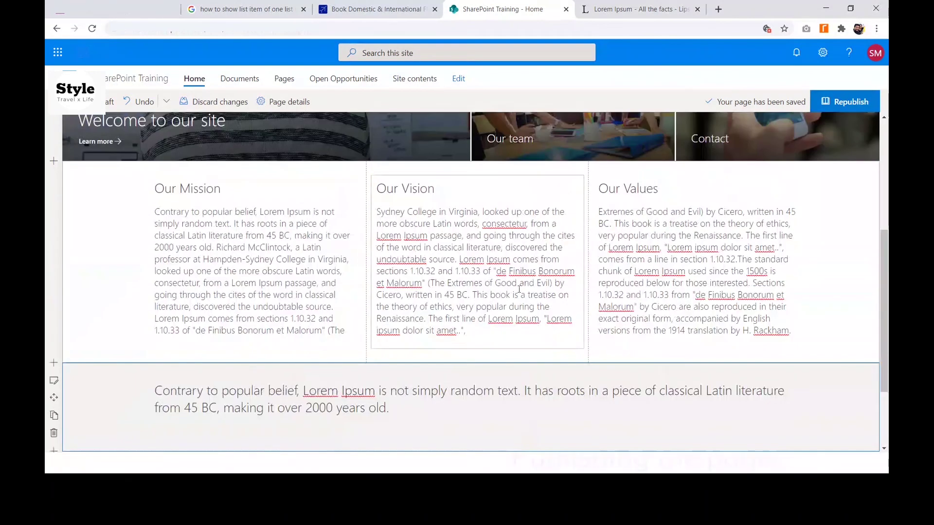
scroll(461, 405, "down", 1)
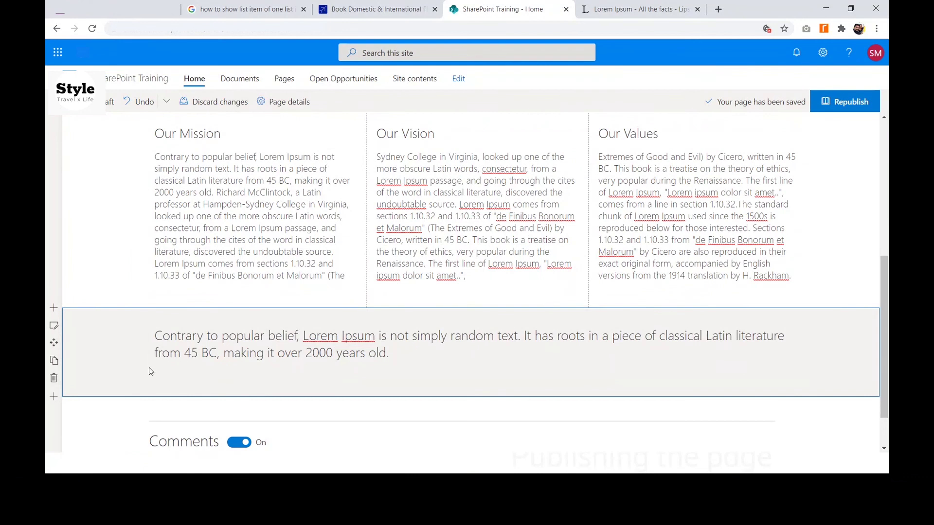
scroll(338, 273, "up", 2)
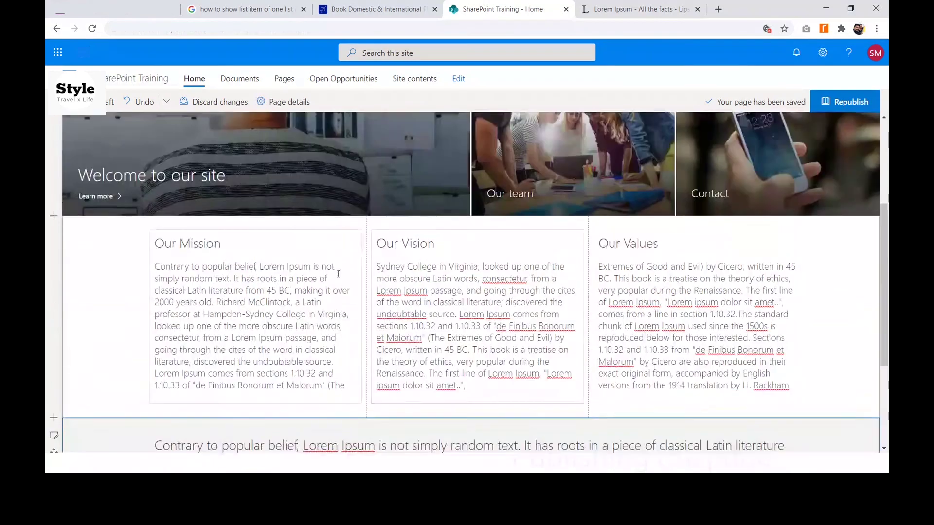
scroll(338, 274, "down", 3)
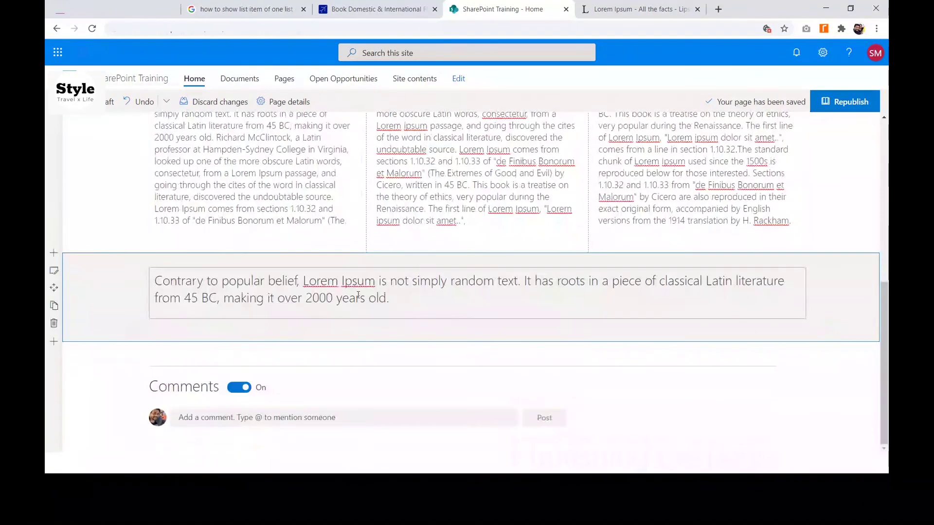
left_click(54, 341)
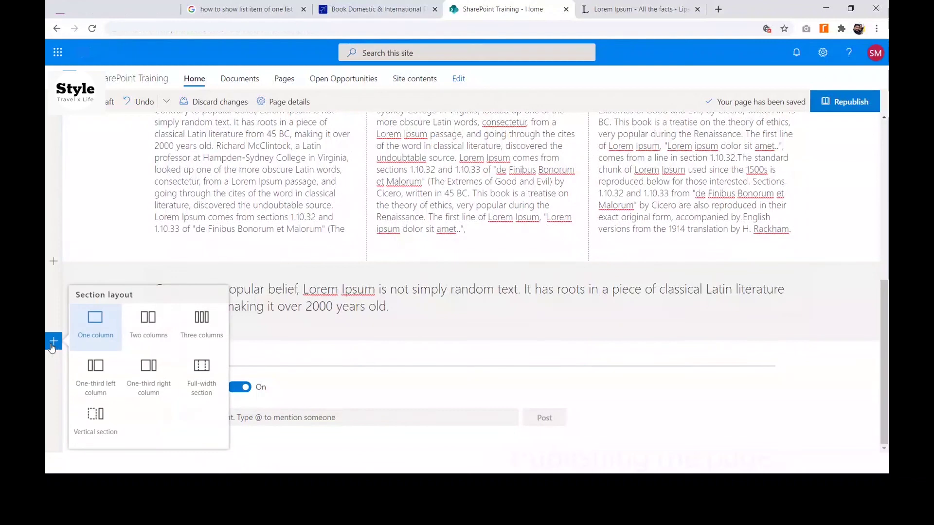
left_click(147, 325)
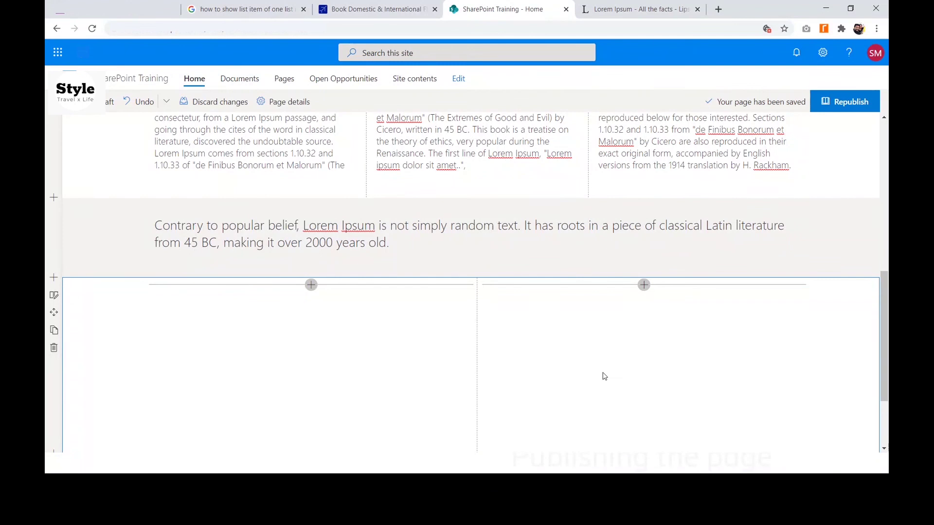
- Try the One-third right layout on the new empty section and switch it back to Two columns
left_click(54, 295)
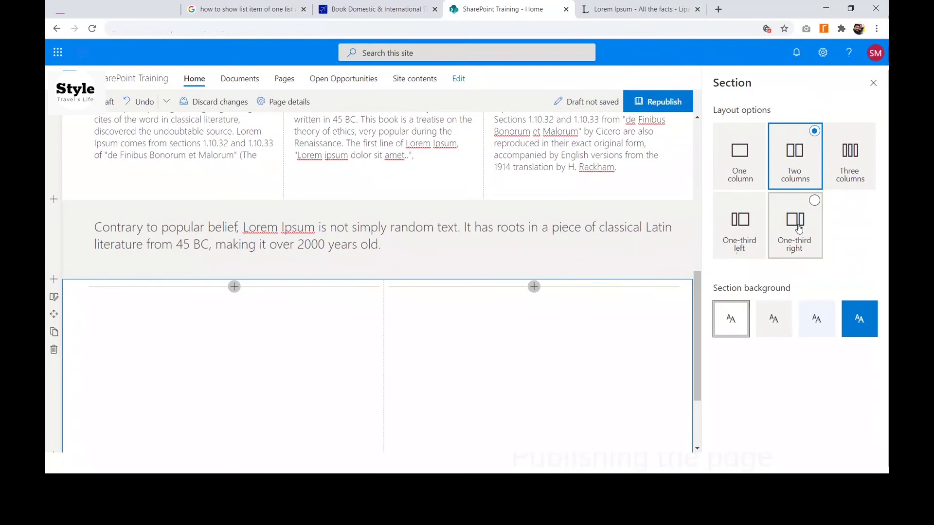
left_click(798, 229)
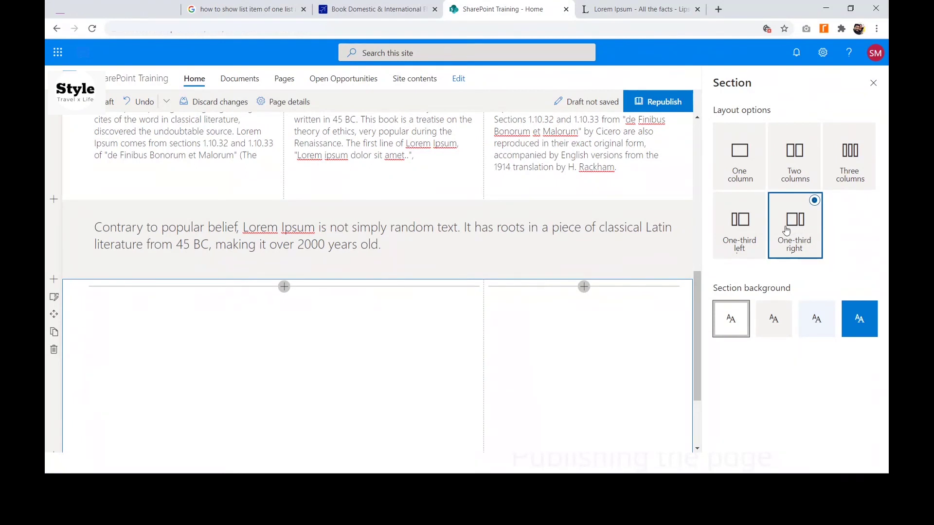
left_click(873, 83)
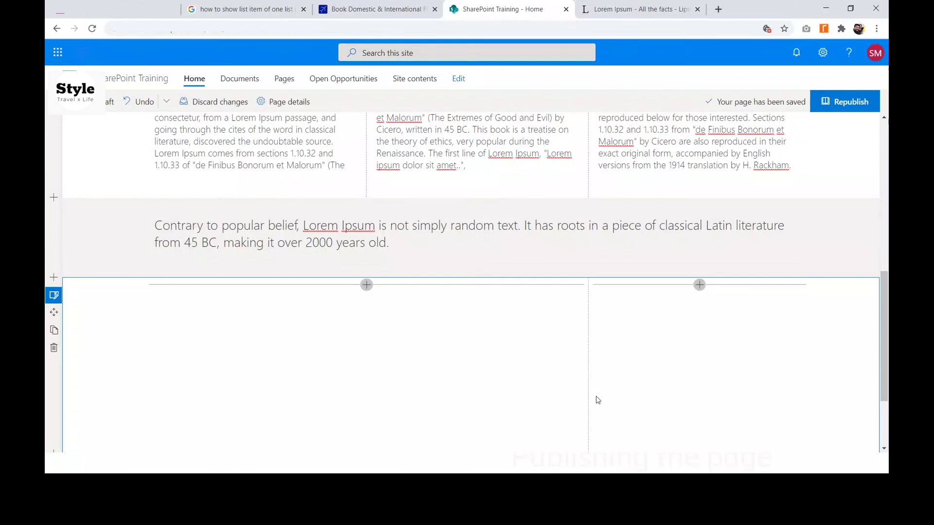
scroll(593, 309, "up", 3)
scroll(598, 340, "down", 2)
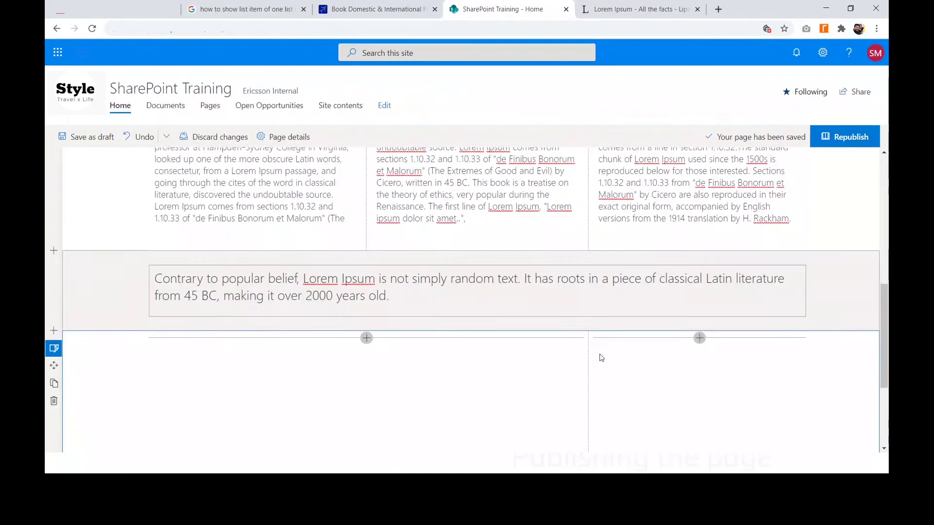
left_click(54, 295)
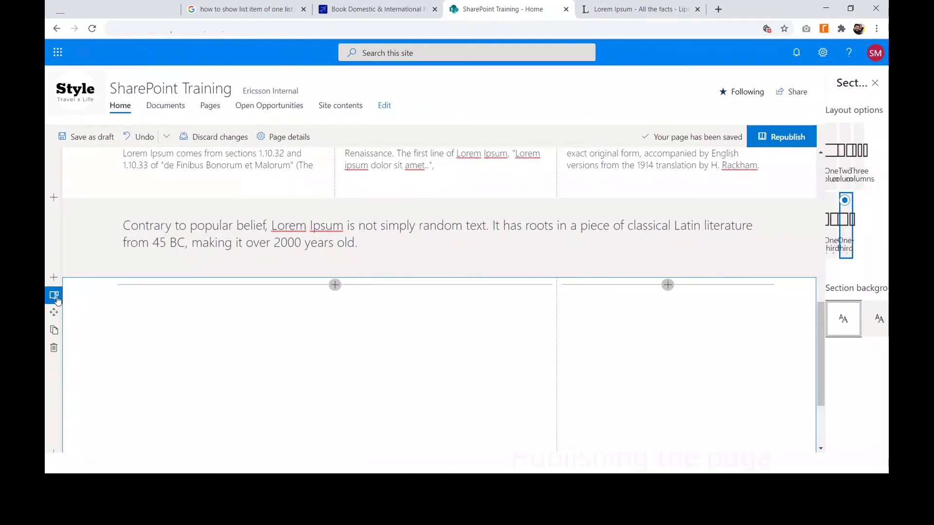
left_click(794, 155)
left_click(873, 84)
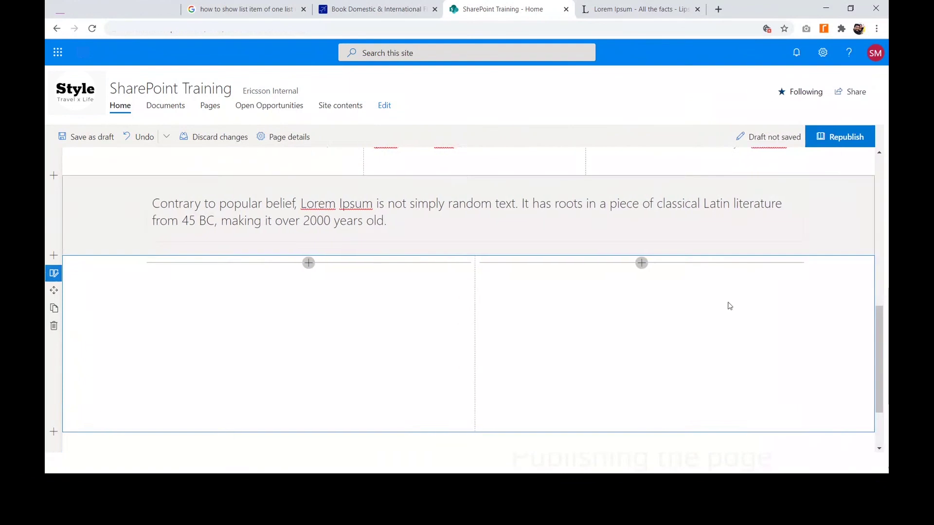
scroll(431, 312, "up", 2)
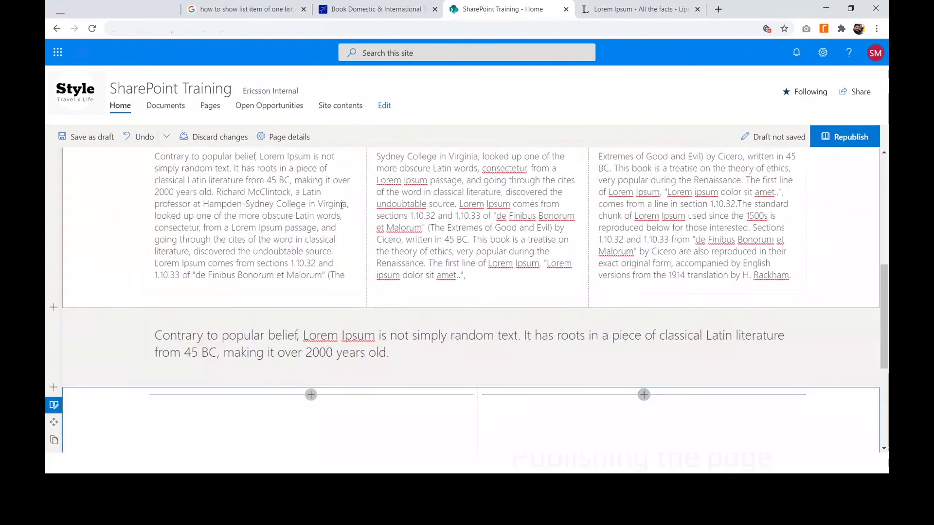
scroll(571, 315, "down", 2)
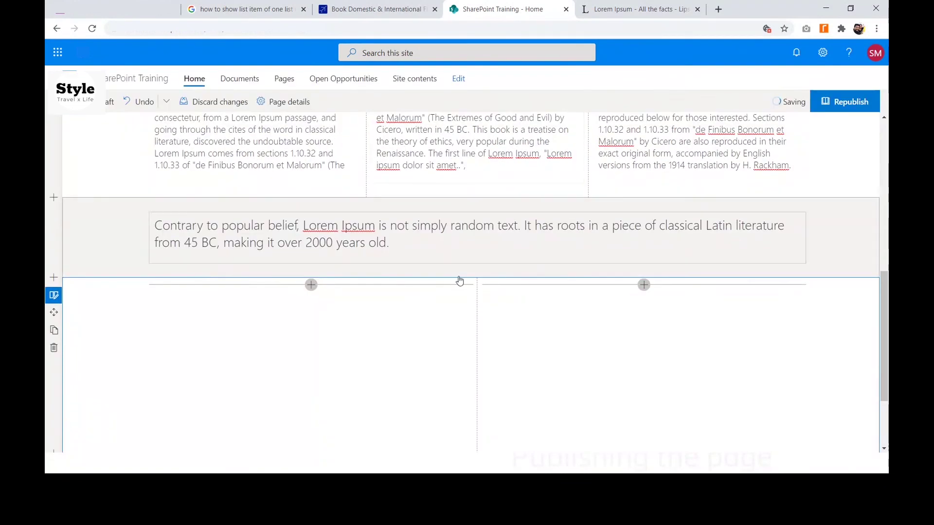
scroll(474, 126, "up", 2)
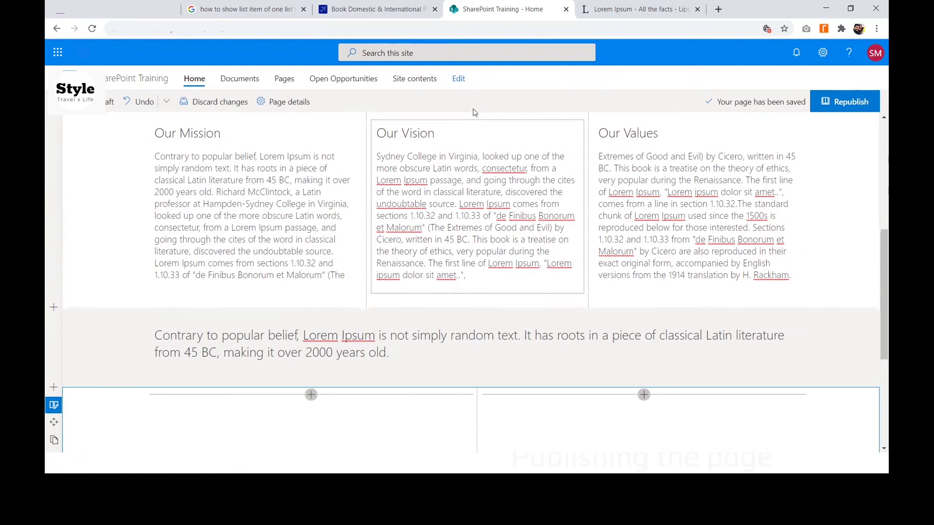
scroll(474, 114, "down", 2)
scroll(474, 114, "up", 6)
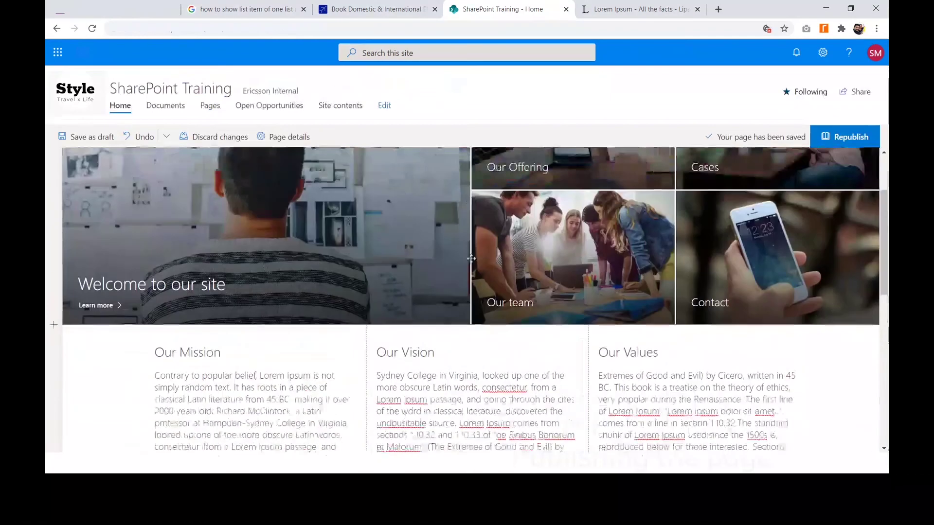
- Set the layout of the empty two-column section below the grey text section to One-third right
scroll(476, 264, "down", 5)
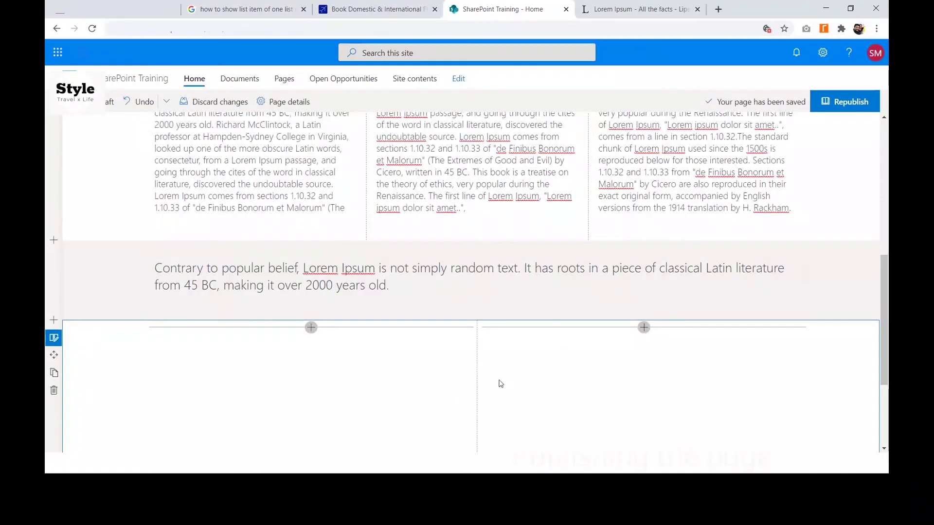
scroll(452, 392, "down", 2)
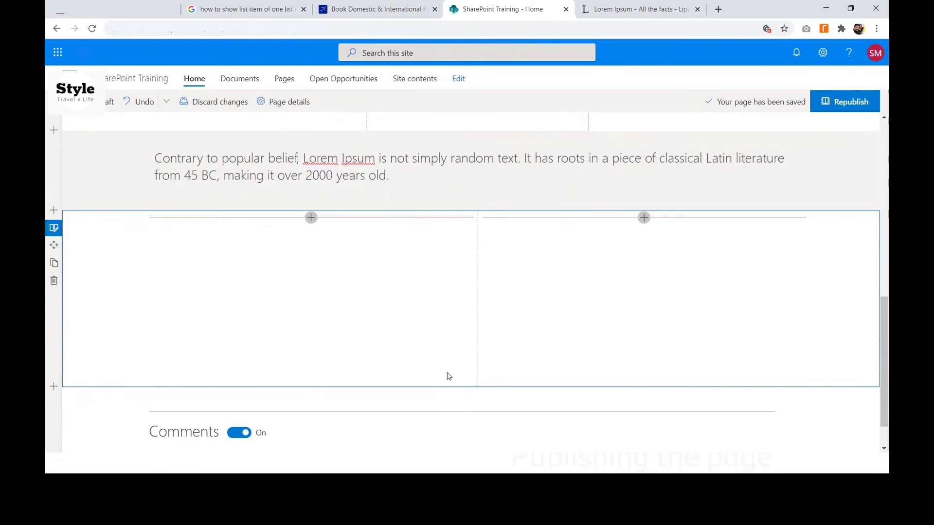
scroll(495, 281, "up", 3)
scroll(144, 310, "down", 1)
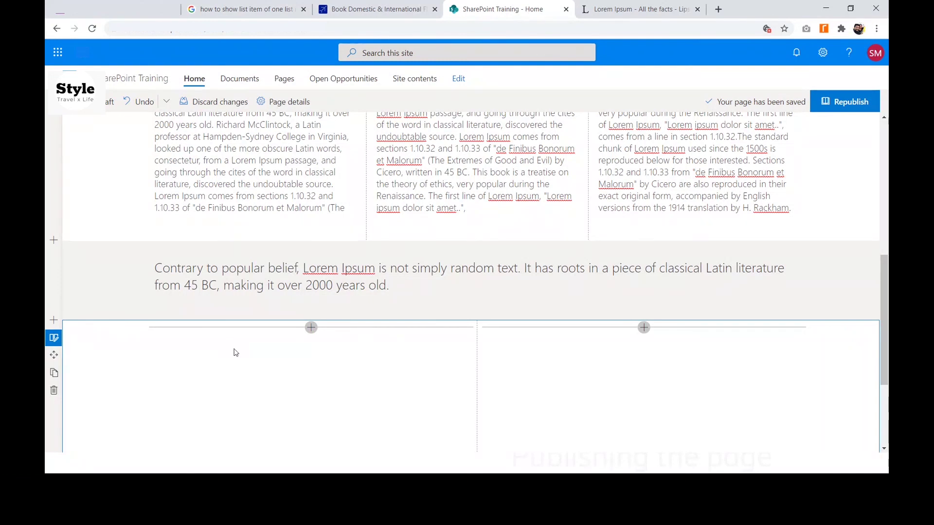
left_click(59, 340)
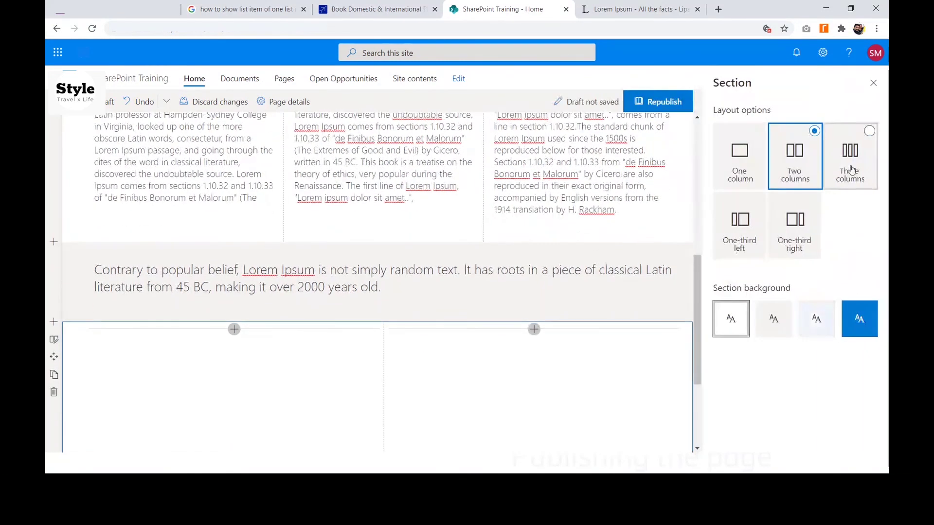
left_click(811, 227)
left_click(873, 83)
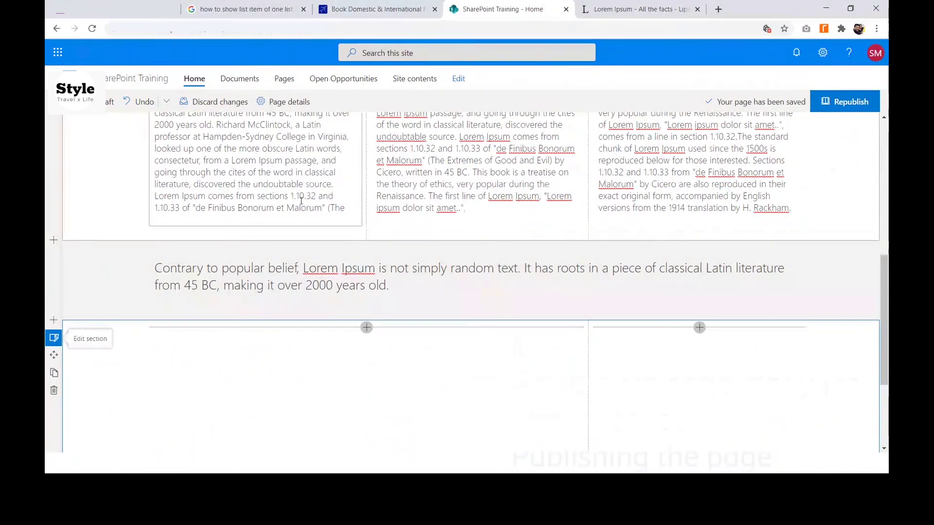
- Add an Image web part to the section's wide column and upload girl-1245713_1920.jpg into it
scroll(514, 367, "down", 3)
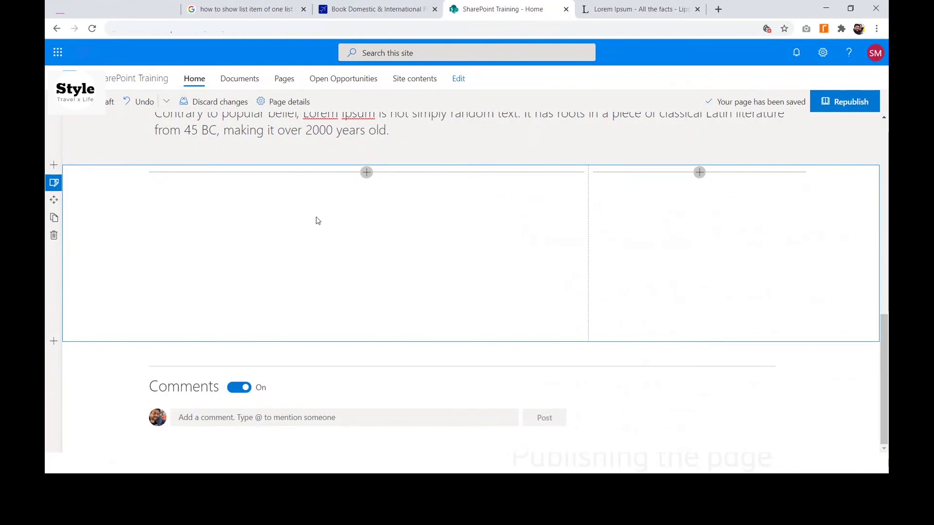
left_click(367, 172)
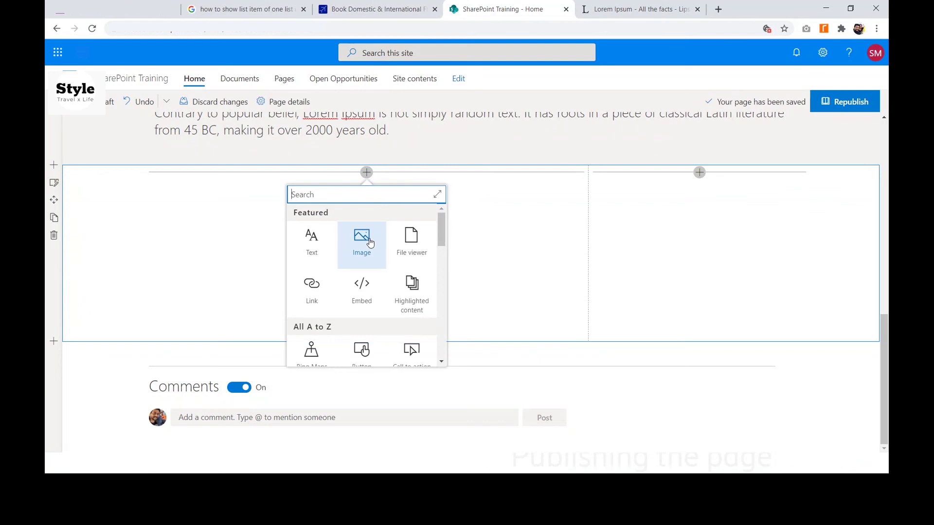
left_click(369, 253)
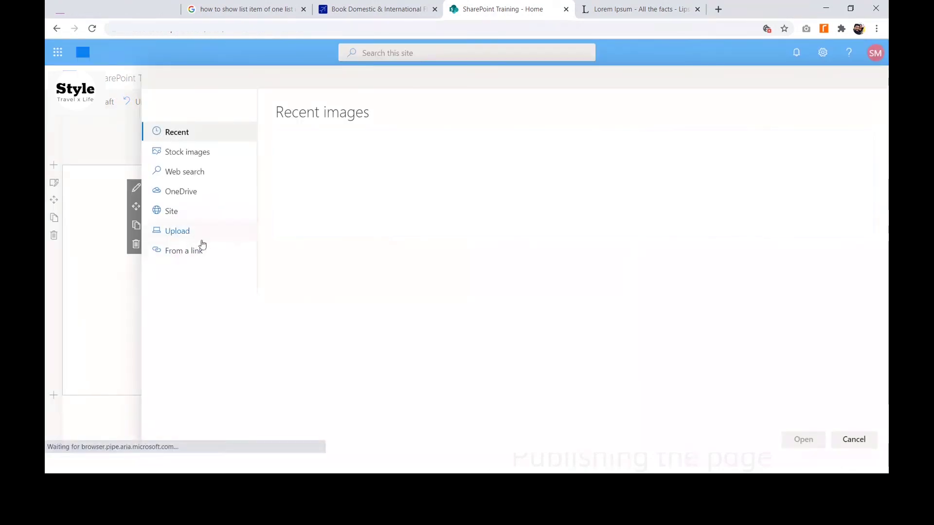
left_click(188, 235)
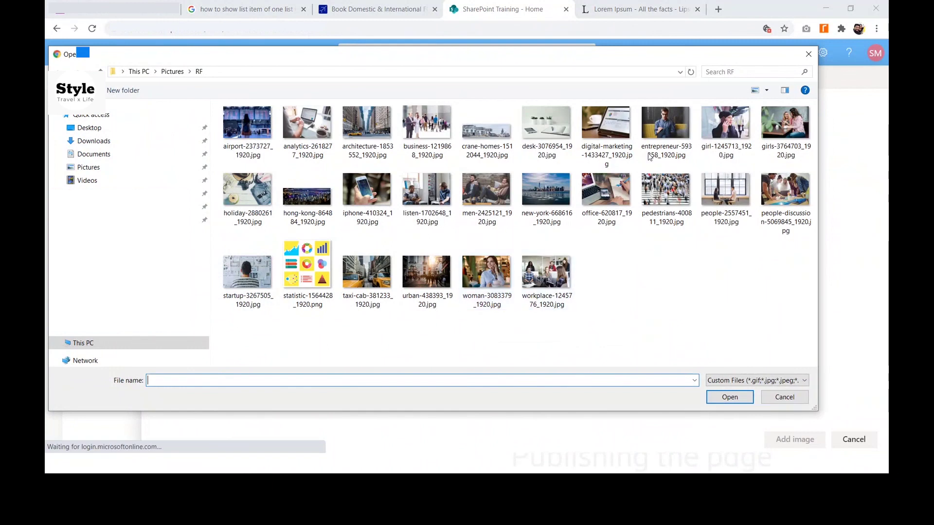
left_click(728, 142)
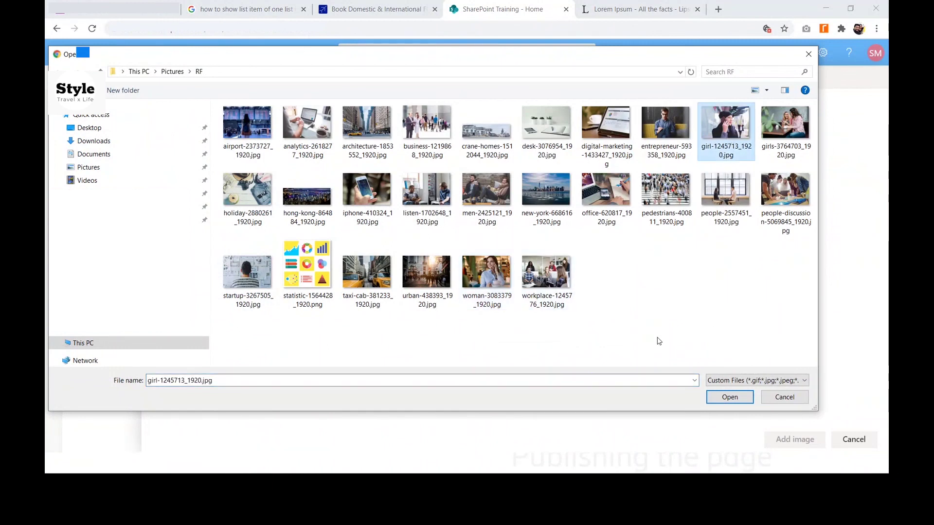
left_click(745, 395)
left_click(790, 439)
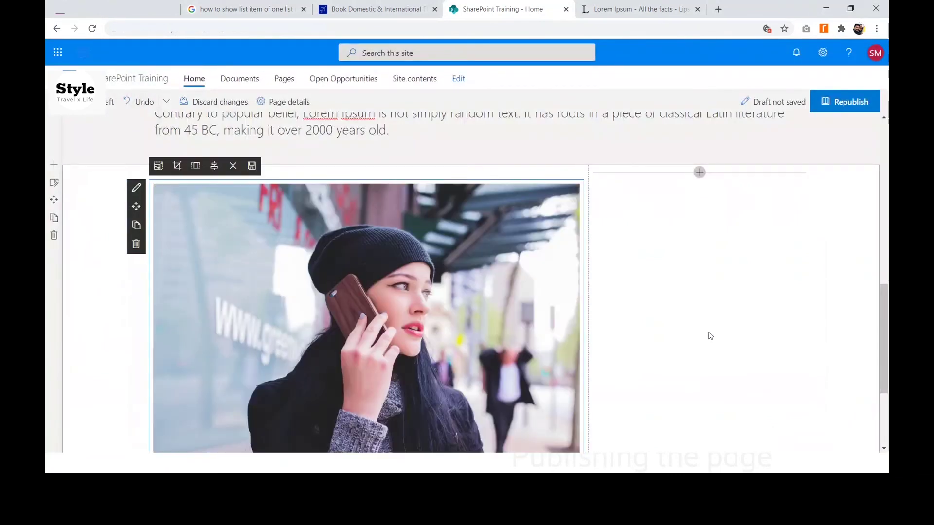
- Move the image of the woman on the phone from the wide column into the narrow column
scroll(710, 336, "down", 3)
scroll(705, 338, "up", 6)
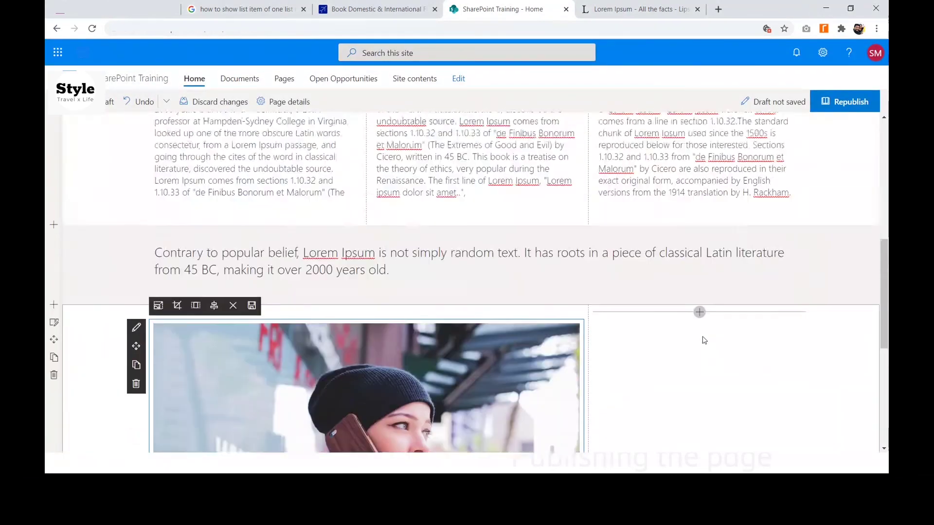
scroll(704, 339, "down", 3)
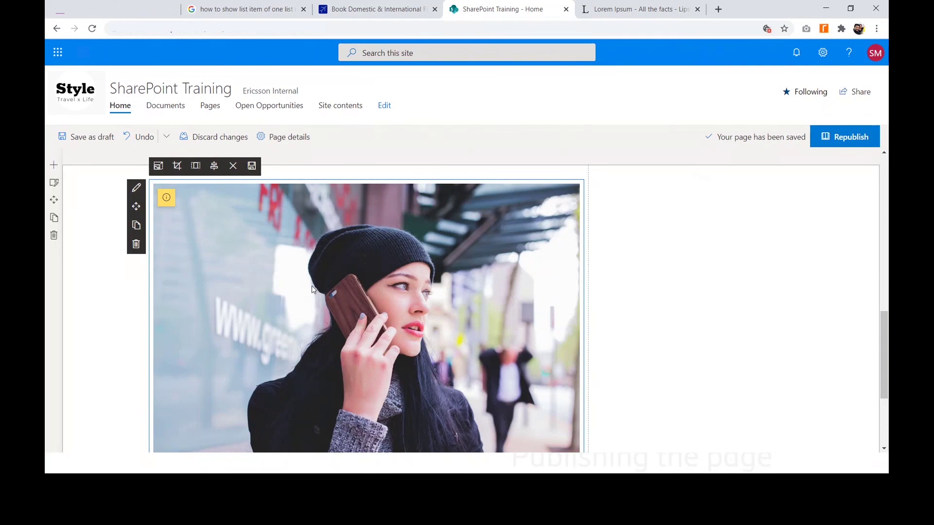
scroll(313, 289, "up", 2)
scroll(312, 290, "down", 2)
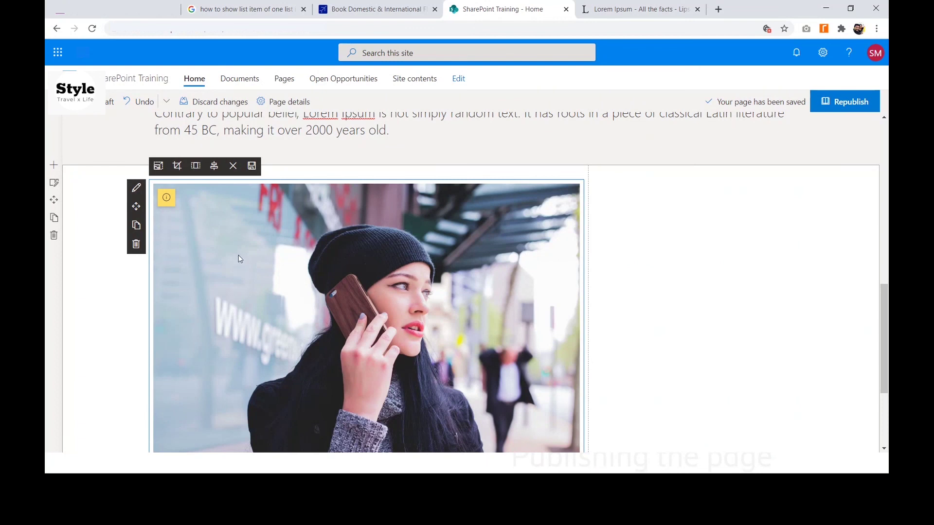
left_click_drag(136, 205, 680, 209)
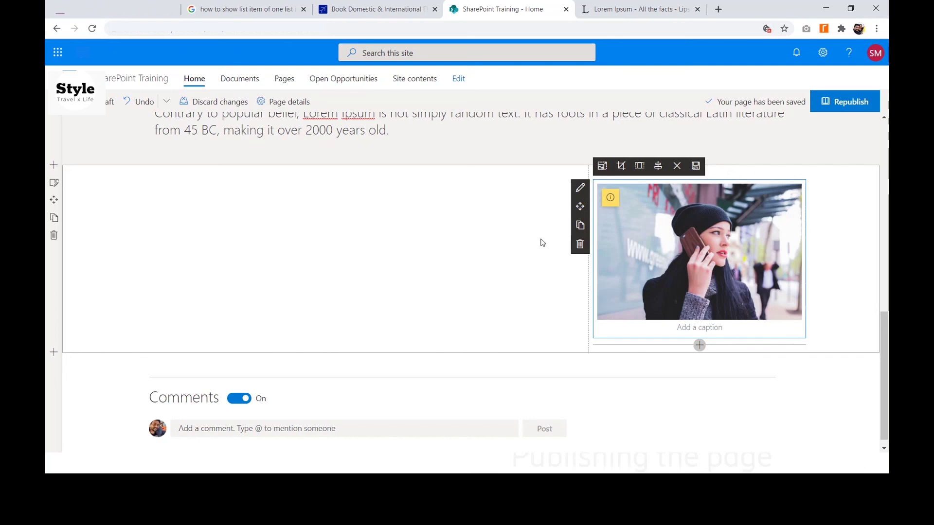
- Change the layout of the image section to Three columns
left_click(54, 182)
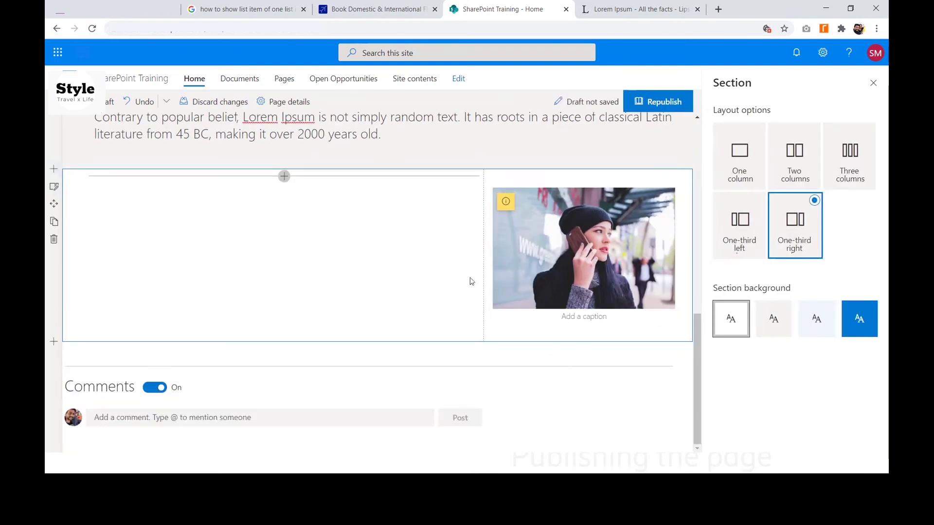
left_click(856, 127)
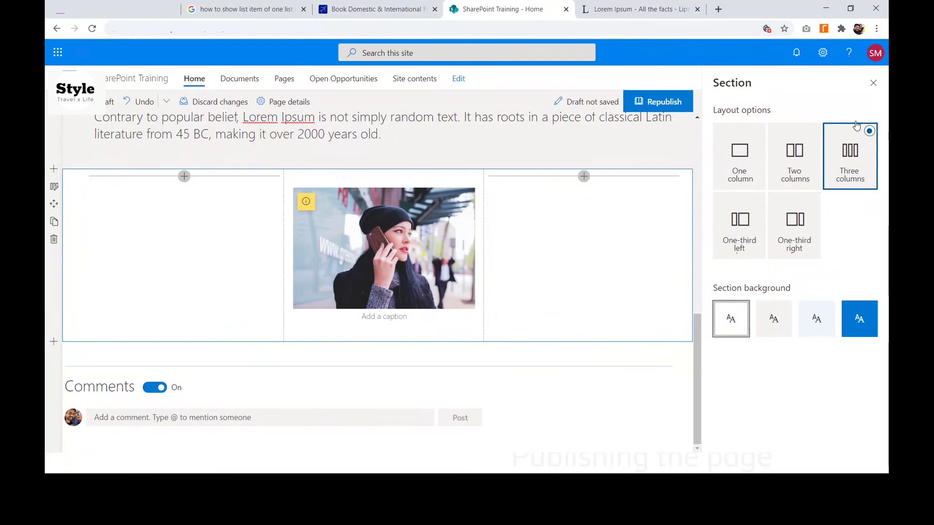
left_click(873, 83)
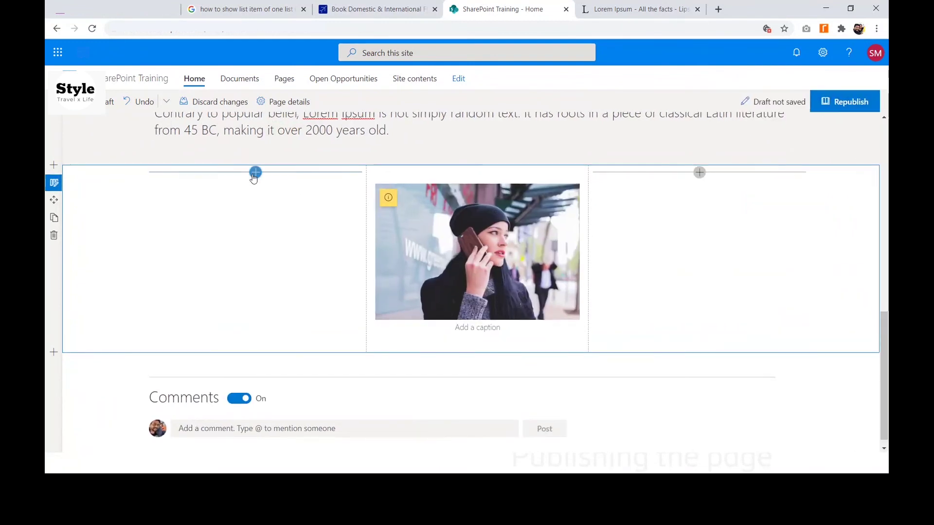
- Add an Image web part to the section's empty first column and upload listen-1702648_1920.jpg into it
left_click(255, 173)
left_click(251, 242)
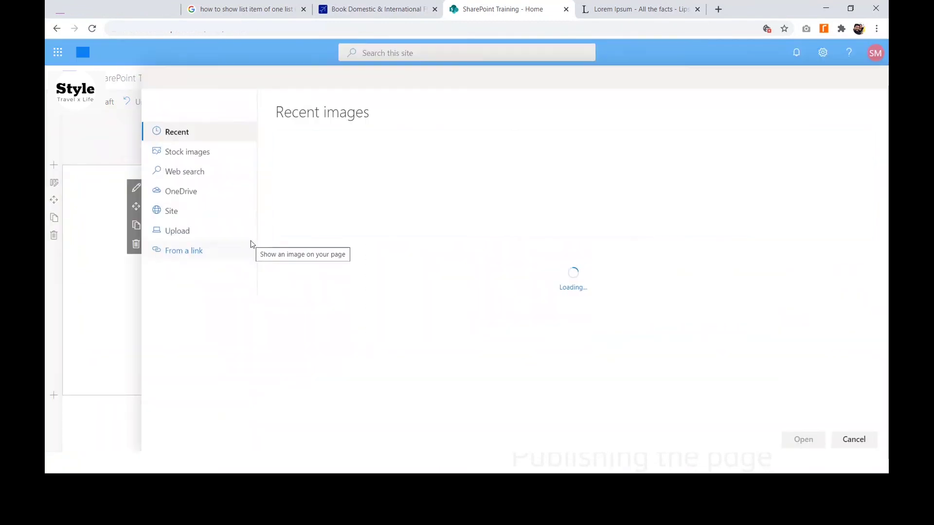
left_click(191, 231)
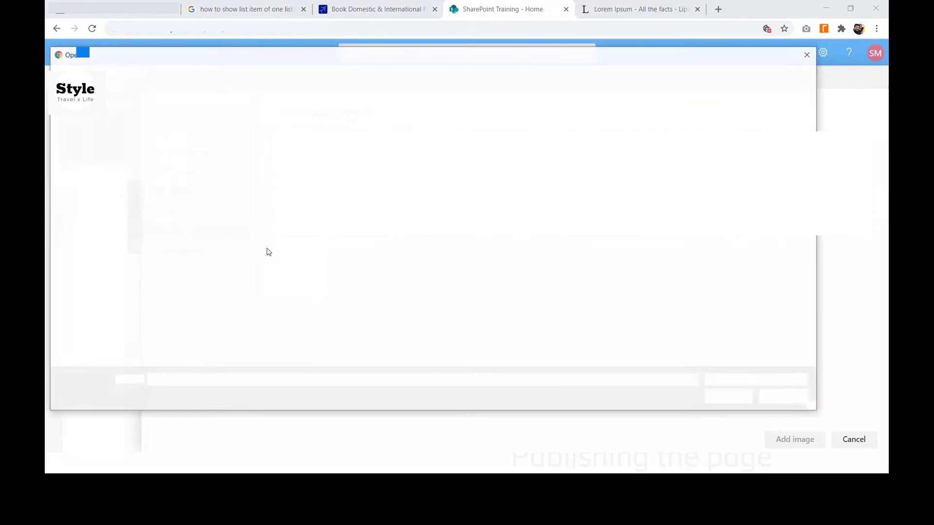
left_click(444, 209)
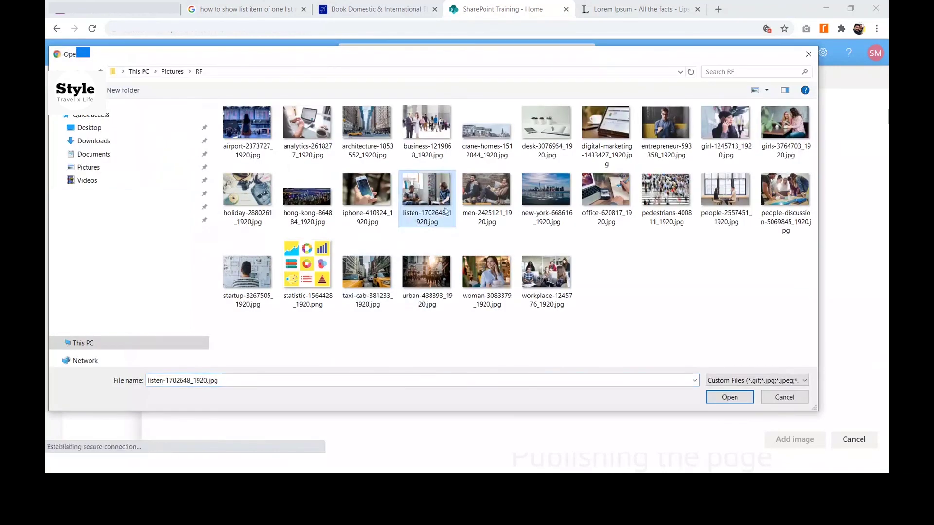
left_click(731, 395)
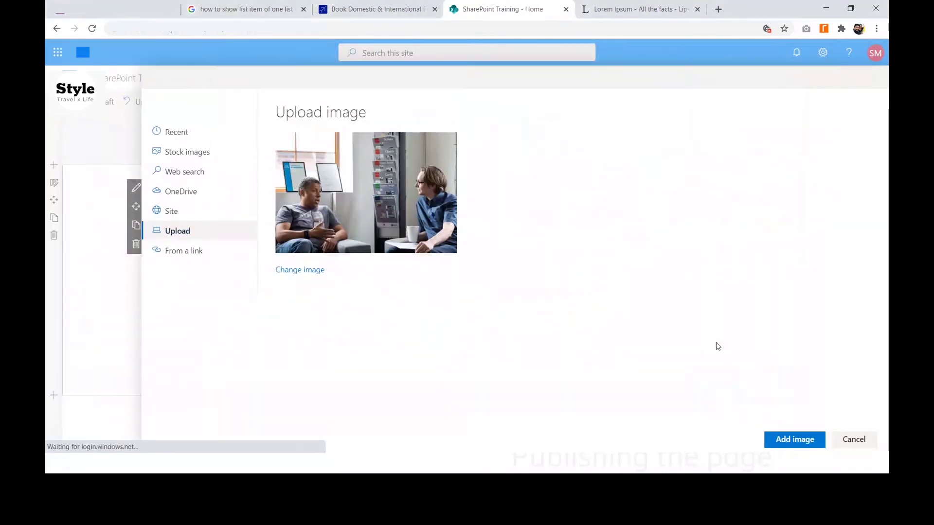
left_click(786, 439)
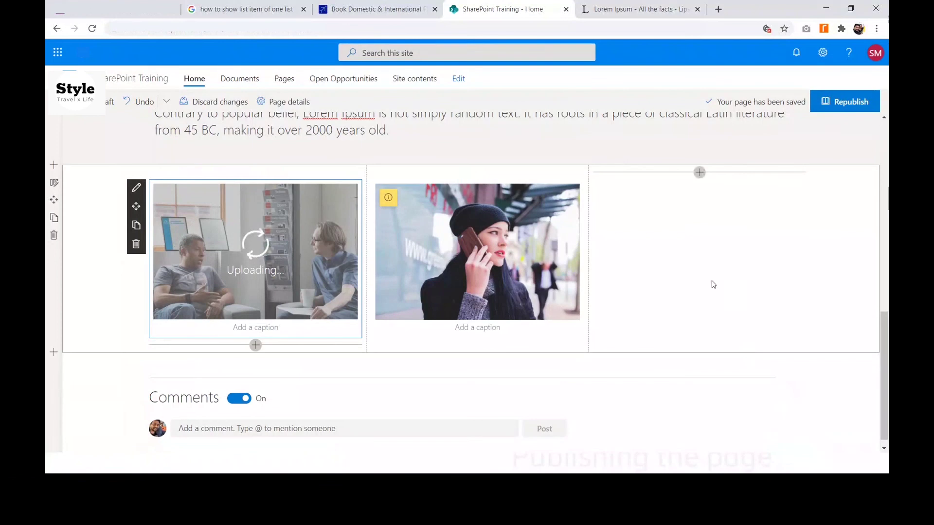
- Add an Image web part to the section's empty third column and upload pedestrians-400811_1920.jpg into it
left_click(699, 173)
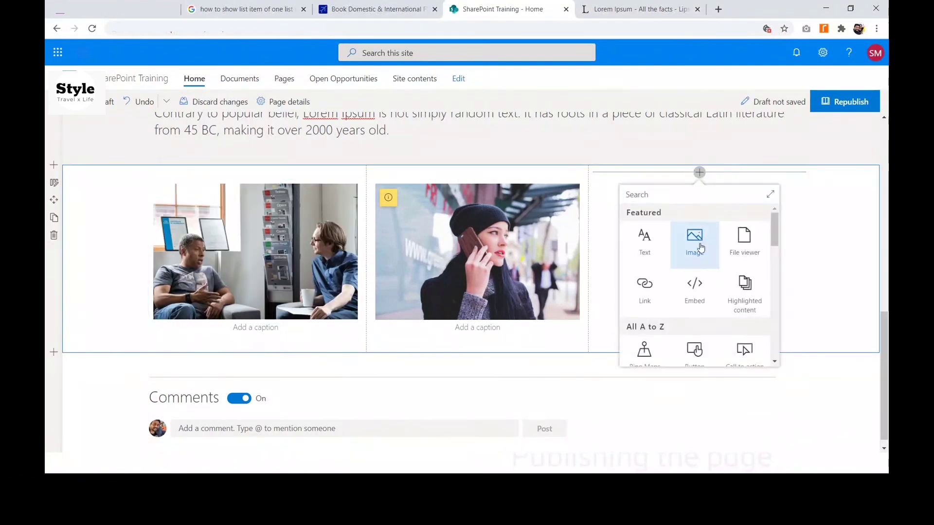
left_click(701, 247)
left_click(200, 233)
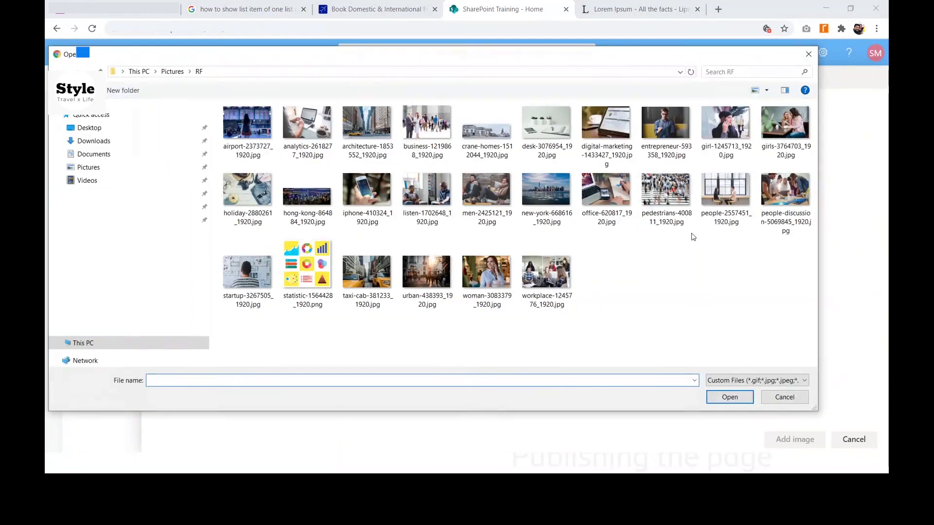
left_click(679, 210)
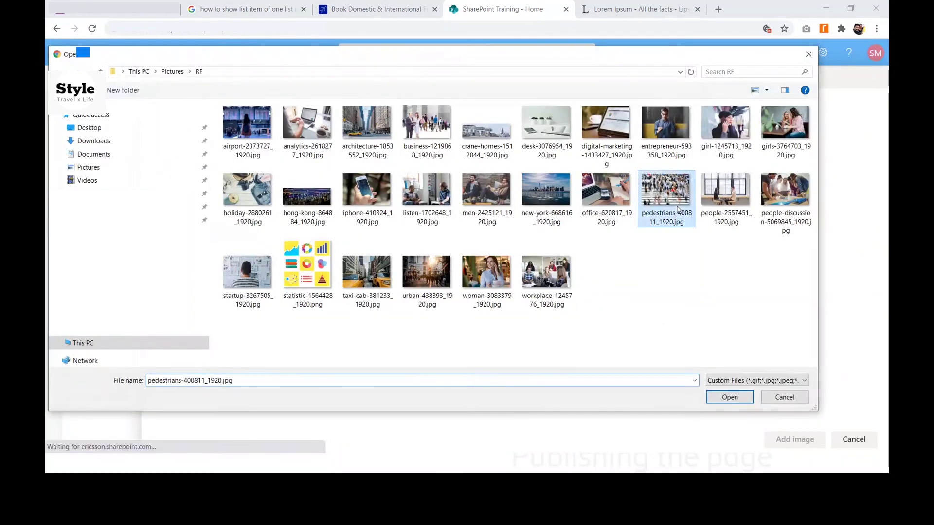
left_click(730, 397)
left_click(793, 440)
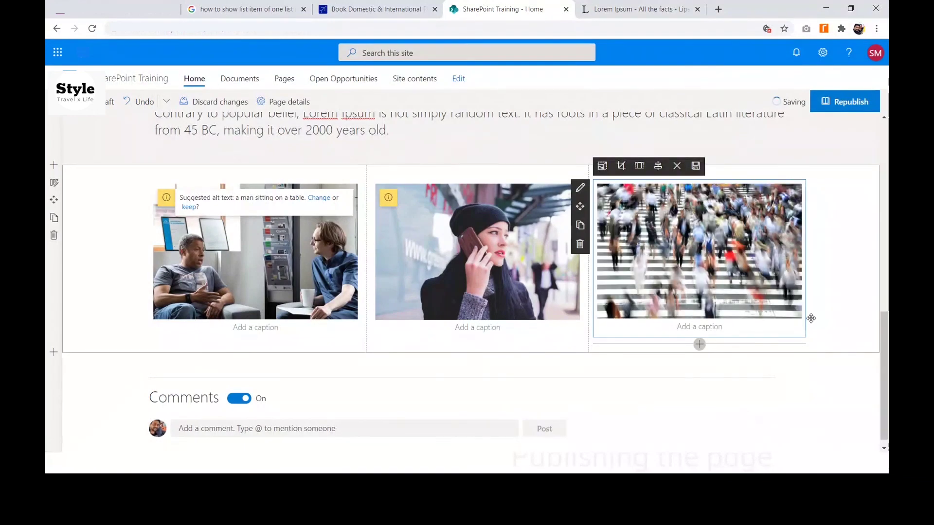
left_click(104, 296)
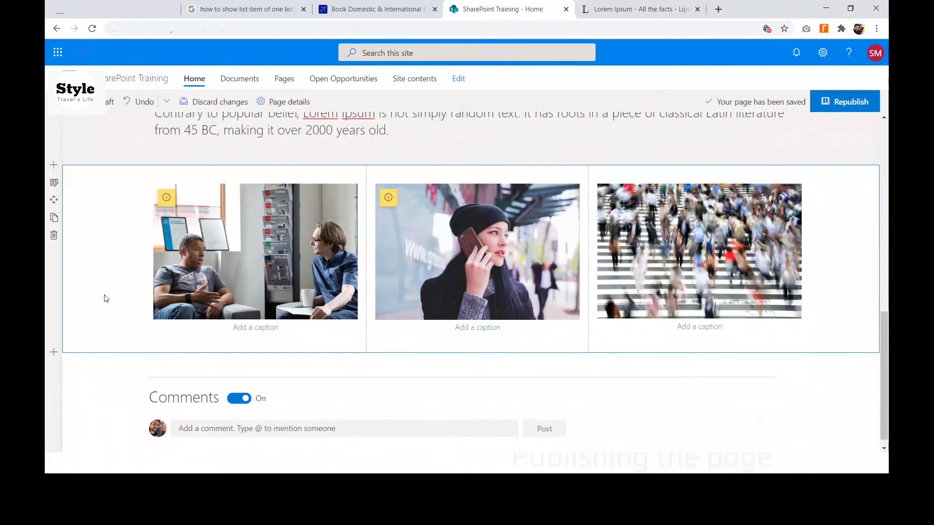
- Crop a strip off the upper edge of the first column's image of two seated men and save the crop
scroll(544, 283, "up", 5)
scroll(544, 284, "down", 3)
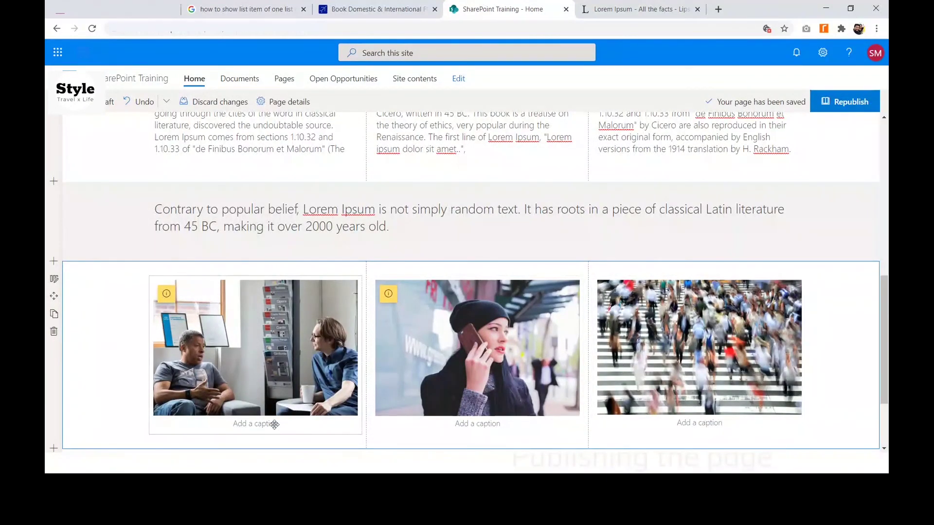
scroll(358, 349, "down", 2)
scroll(345, 323, "up", 1)
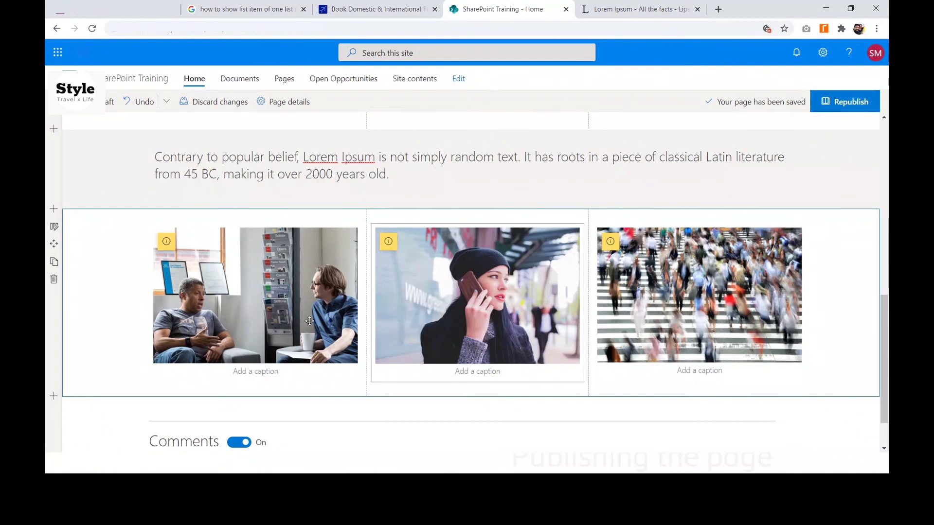
left_click(264, 294)
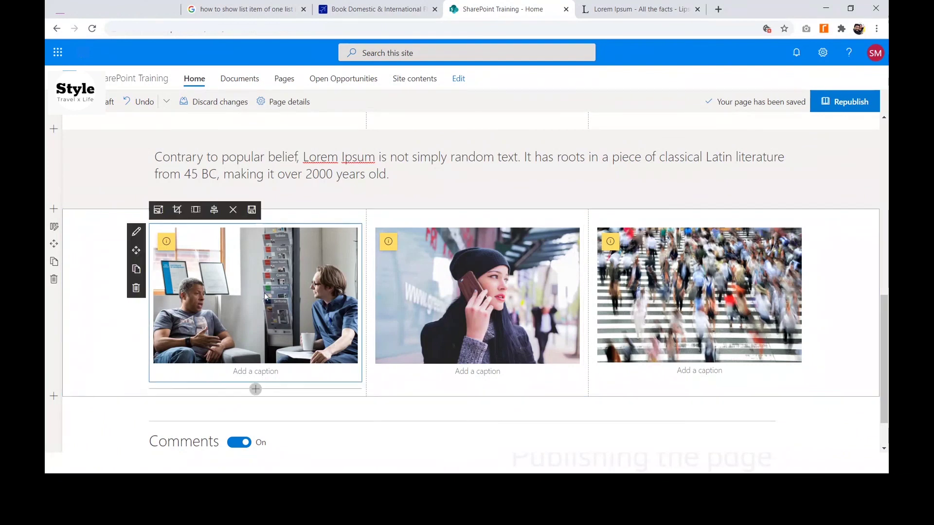
left_click(177, 210)
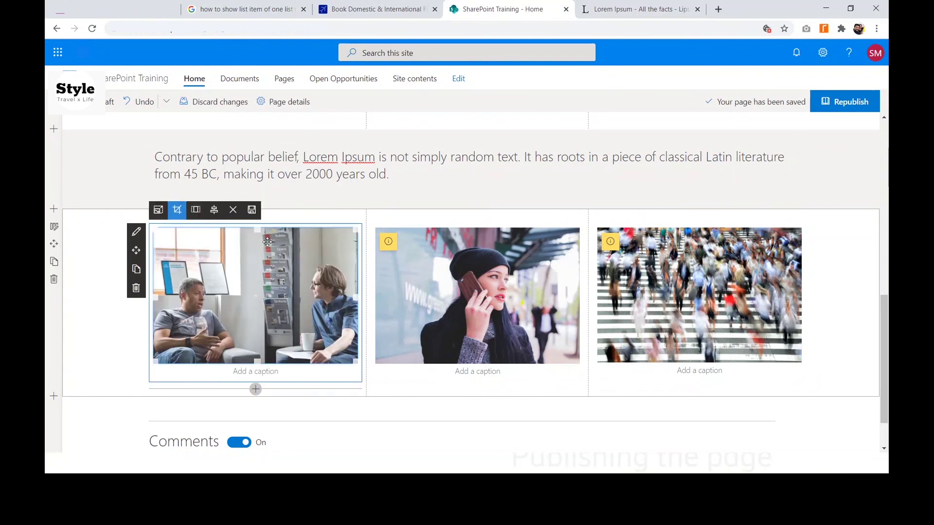
left_click_drag(258, 231, 255, 253)
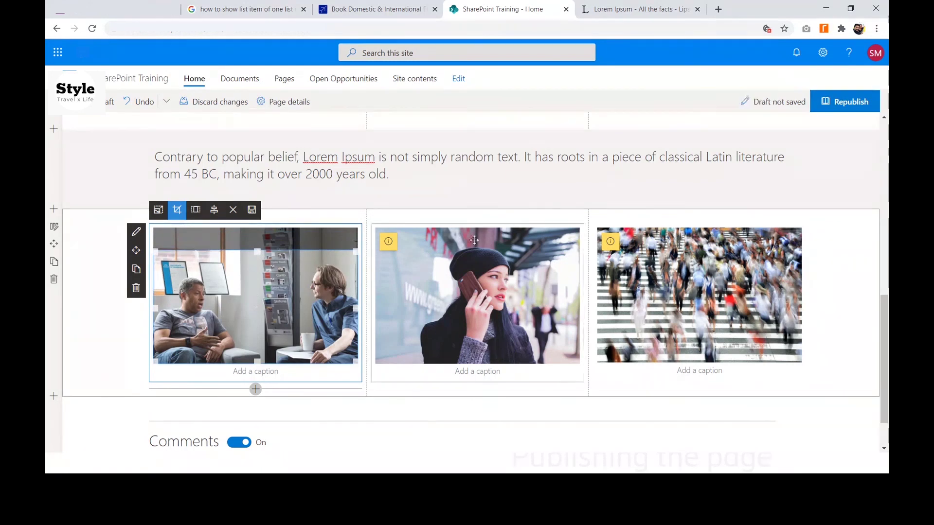
left_click(251, 210)
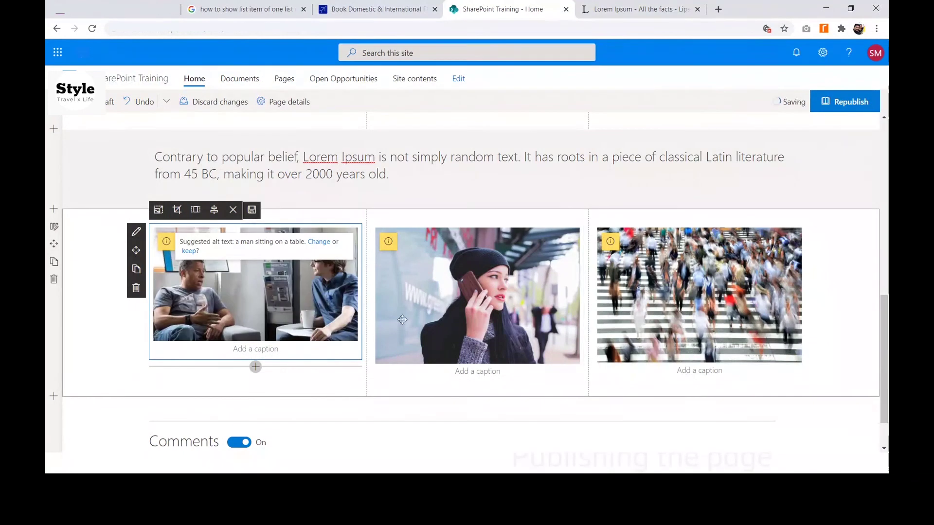
- Crop a strip off the upper edge of the second column's image of the woman on the phone and save the crop
left_click(425, 253)
left_click(466, 209)
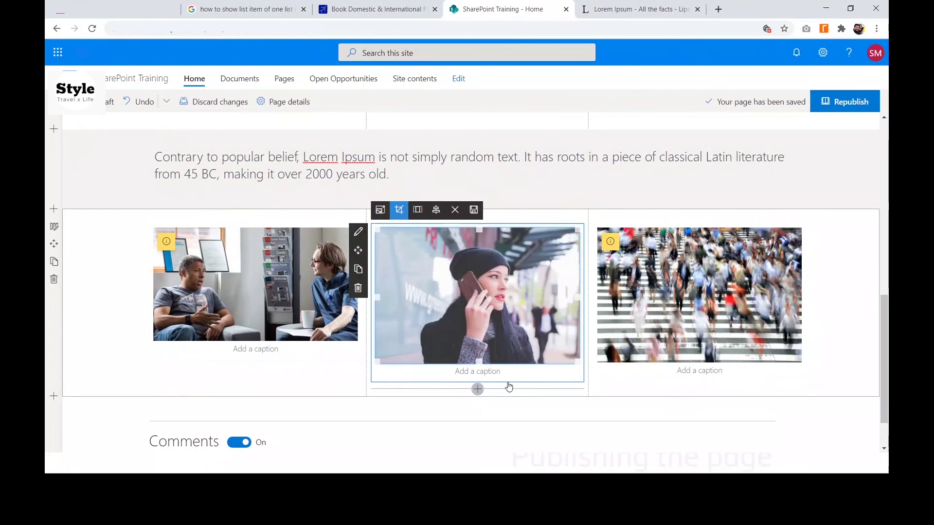
left_click_drag(477, 229, 479, 244)
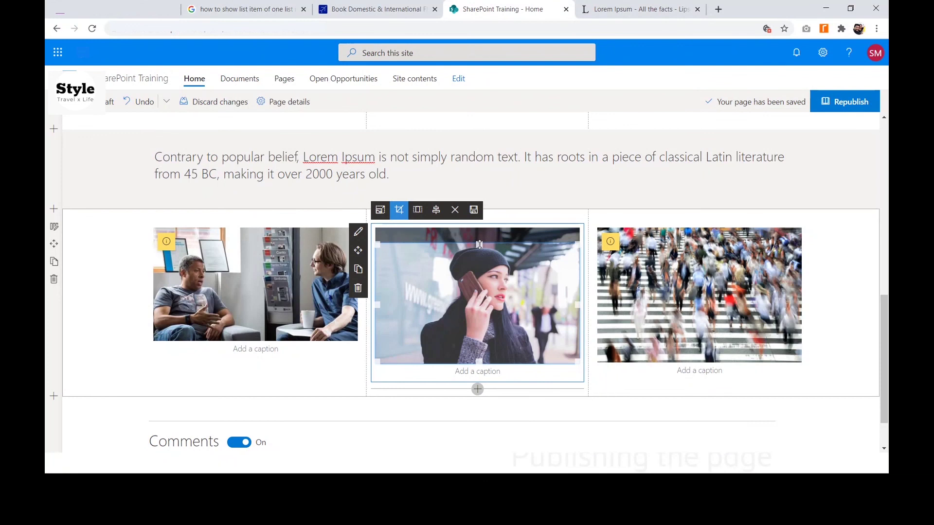
left_click(473, 209)
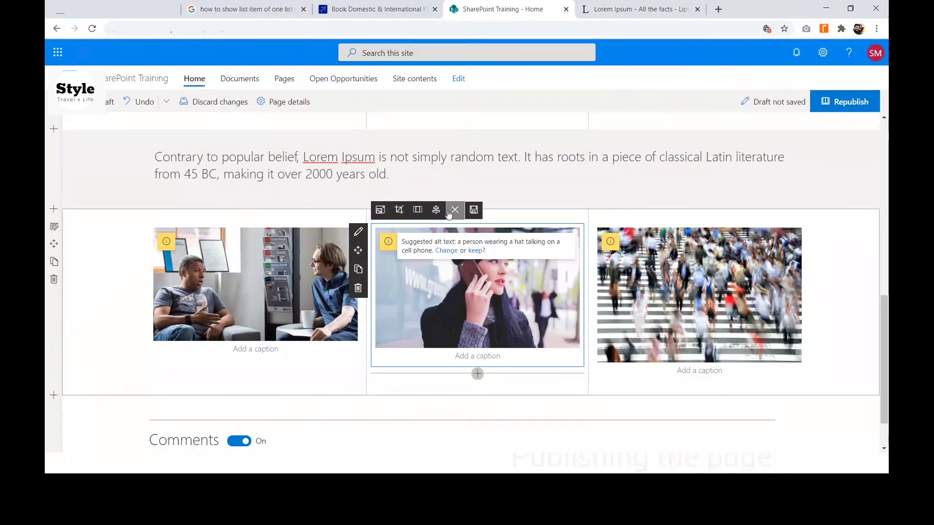
- Trim the lower edge of the second column's image until its height matches the first column's image, saving the crop
left_click(399, 210)
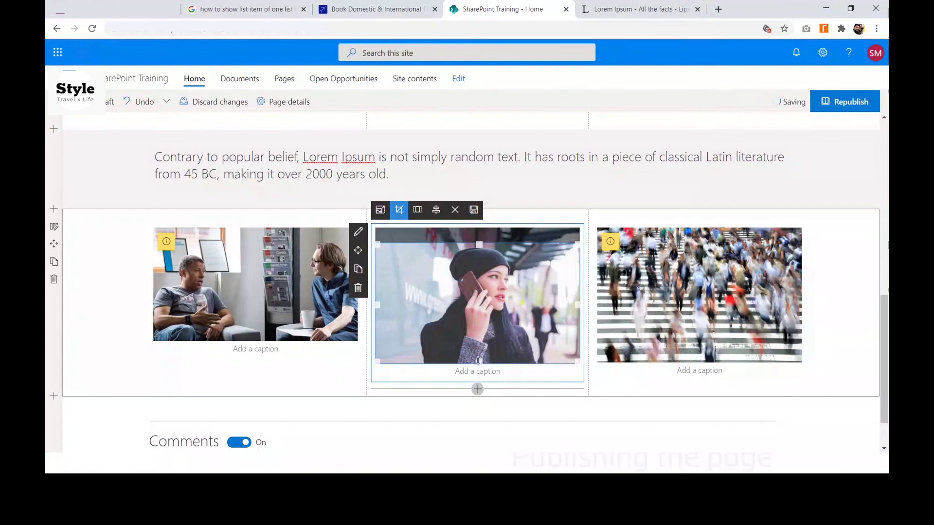
left_click_drag(486, 361, 477, 351)
left_click(470, 217)
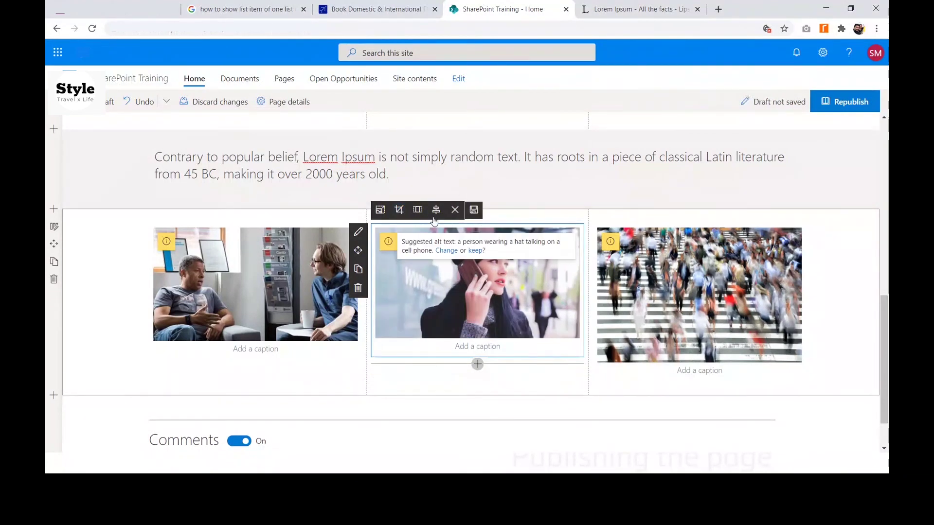
left_click(398, 209)
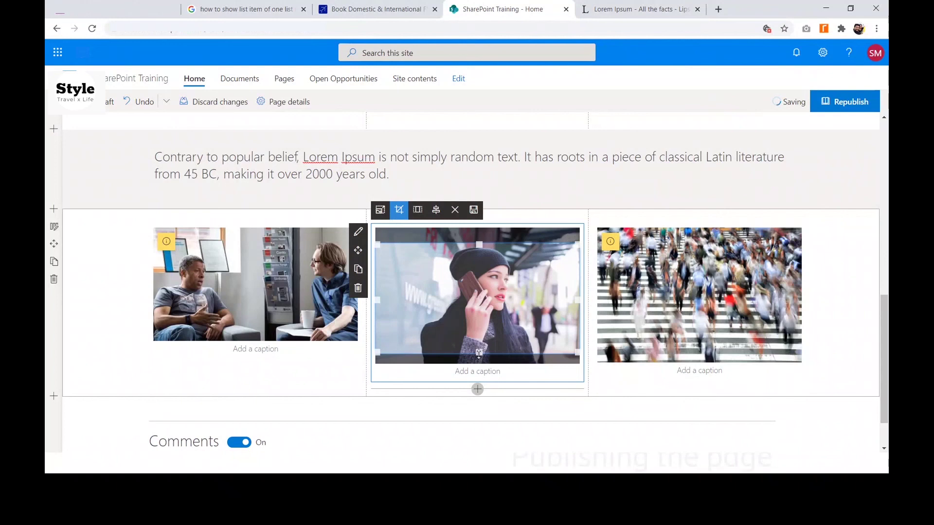
left_click_drag(479, 354, 478, 356)
left_click(473, 209)
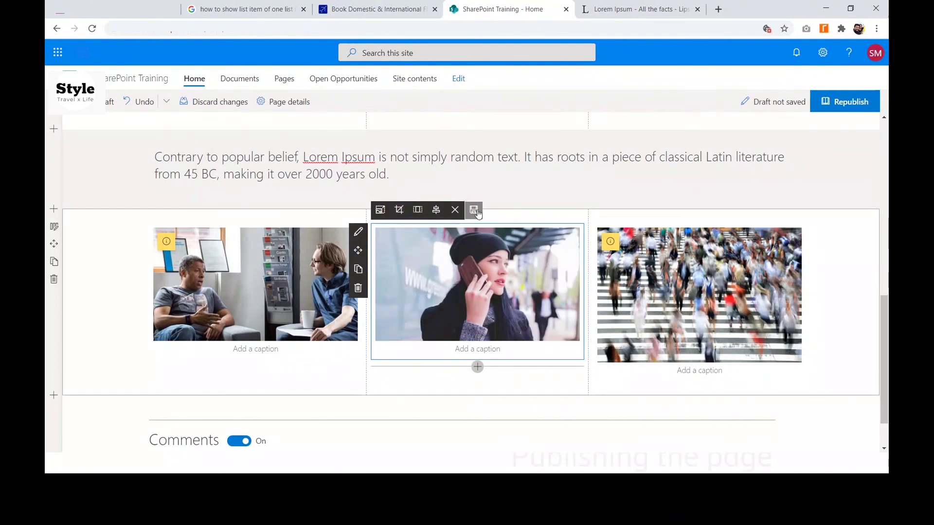
- Crop the lower edge of the third column's crowd image to match the height of the other two images and save the crop
left_click(698, 301)
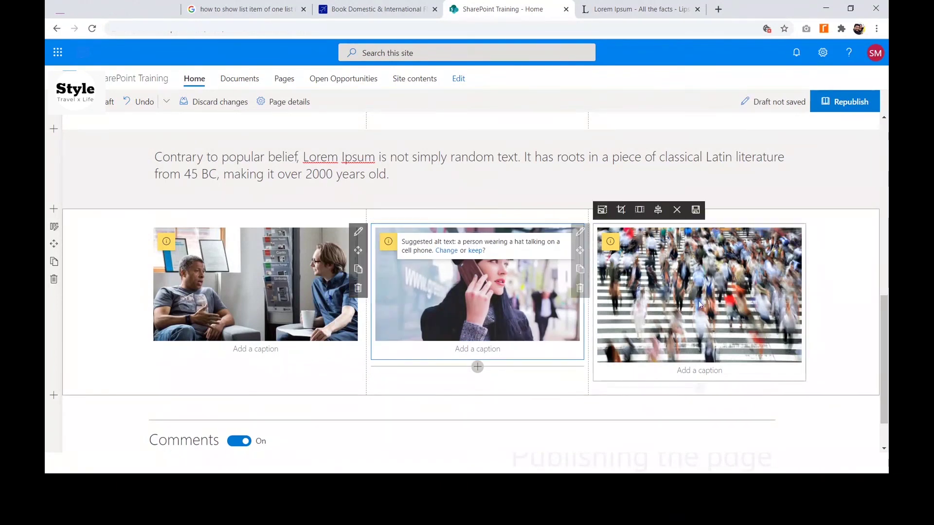
left_click(622, 212)
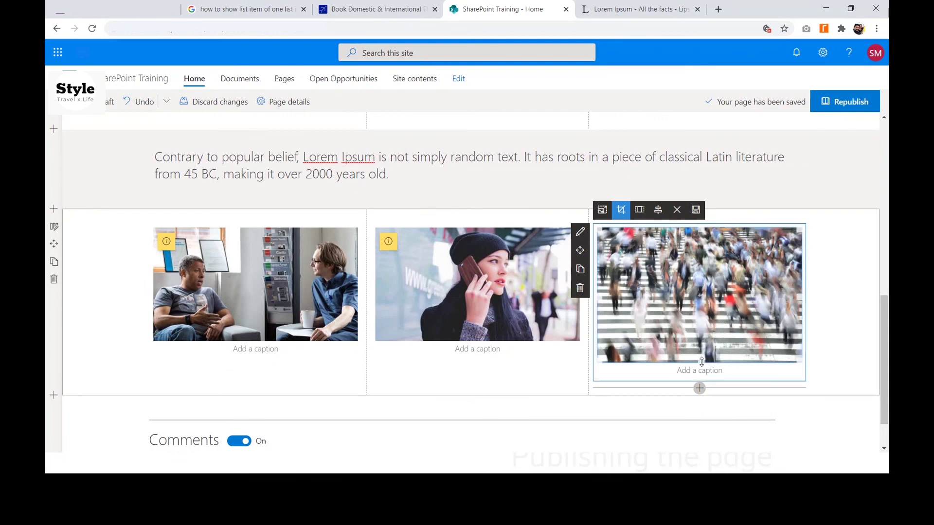
left_click_drag(701, 362, 701, 338)
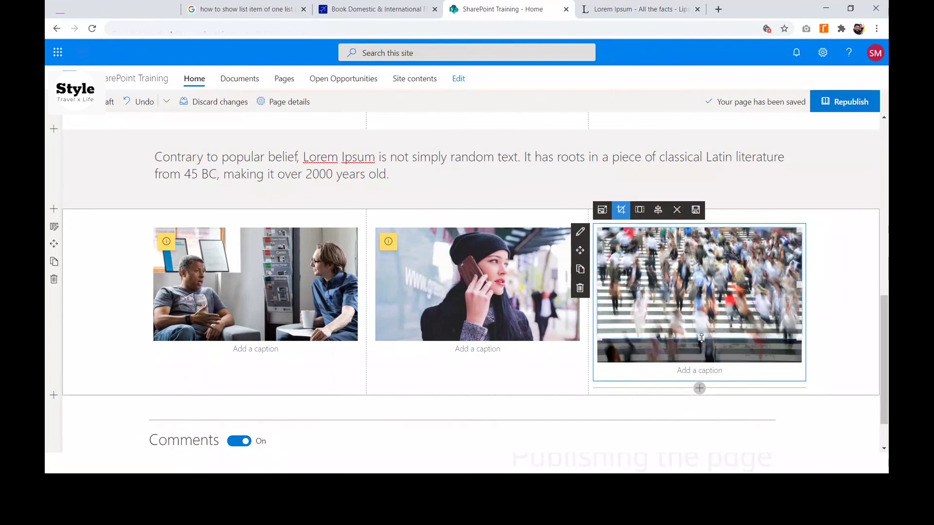
left_click(701, 215)
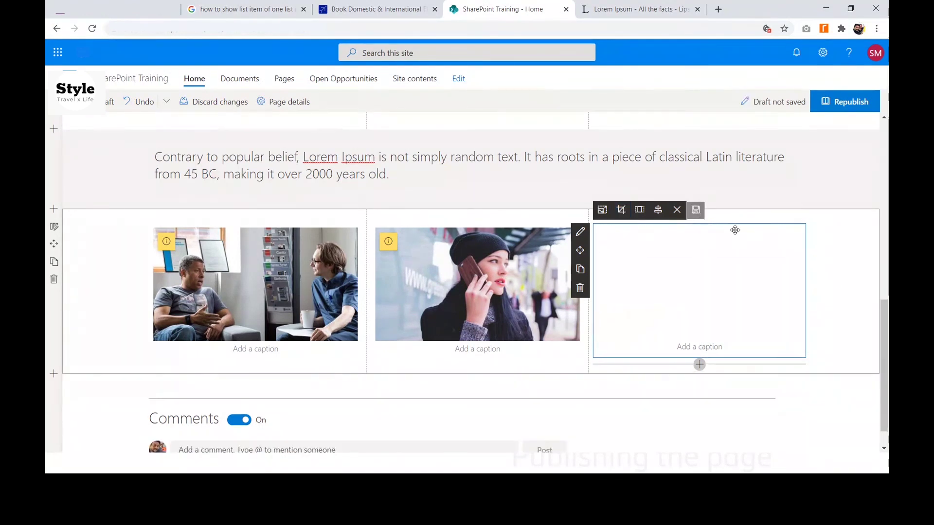
left_click(837, 288)
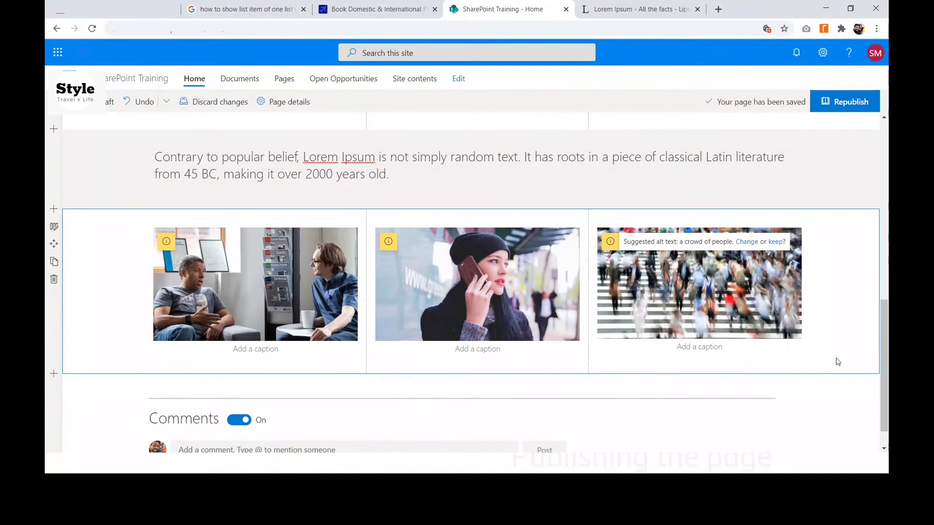
left_click(695, 330)
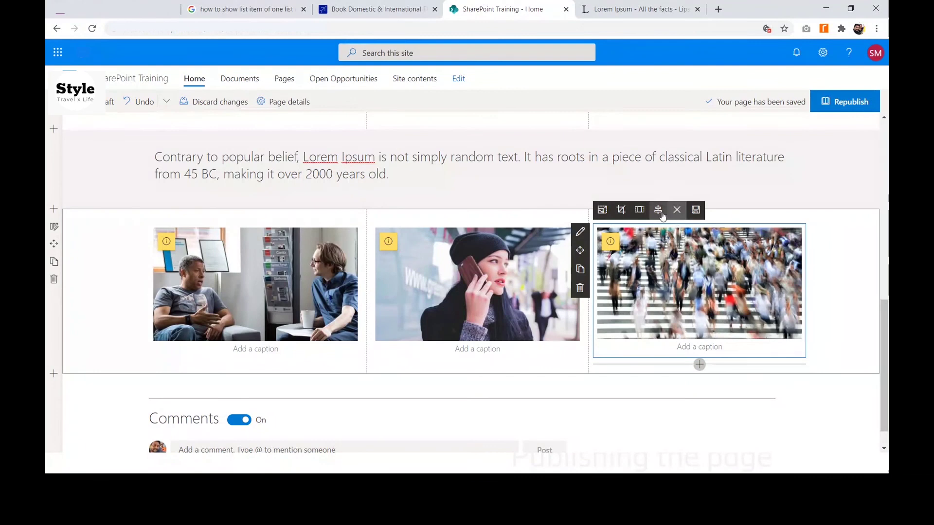
left_click(621, 209)
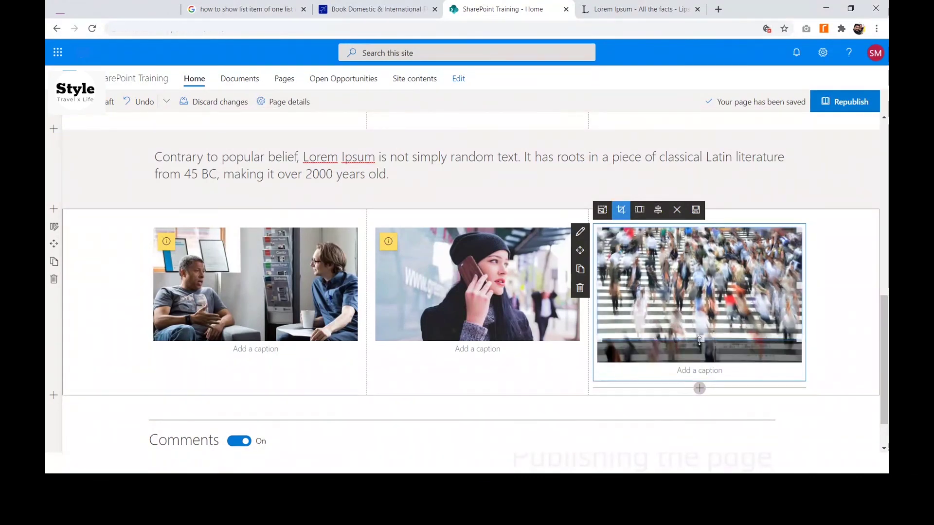
left_click(695, 209)
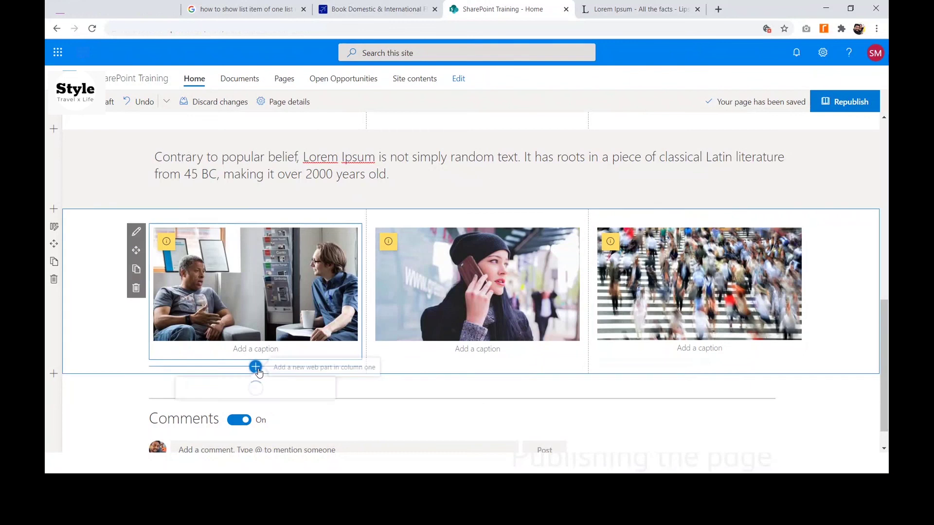
- Add a Text web part below the first column's image and fill it with a copy of the Our Mission heading and paragraph
left_click(255, 363)
left_click(204, 236)
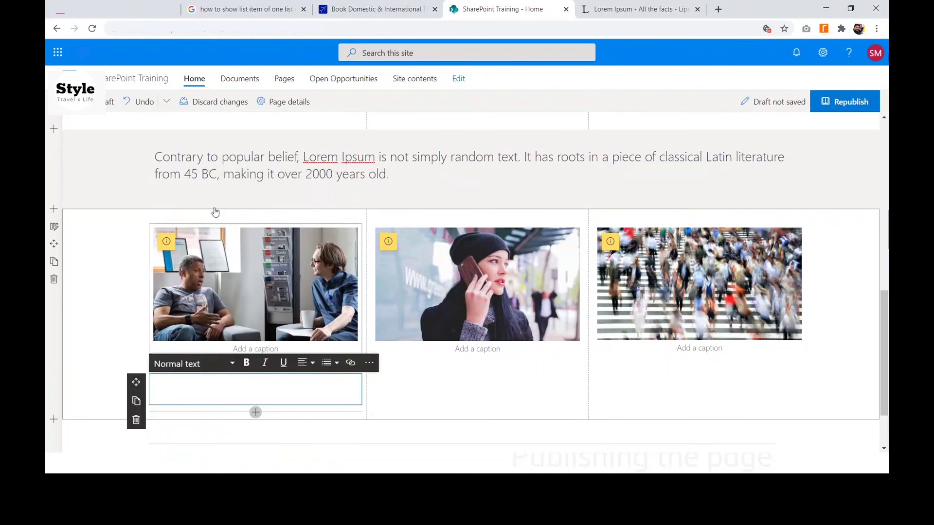
scroll(216, 212, "up", 5)
left_click_drag(160, 253, 274, 301)
left_click_drag(333, 348, 244, 276)
left_click(122, 262)
left_click(154, 255)
left_click(179, 229)
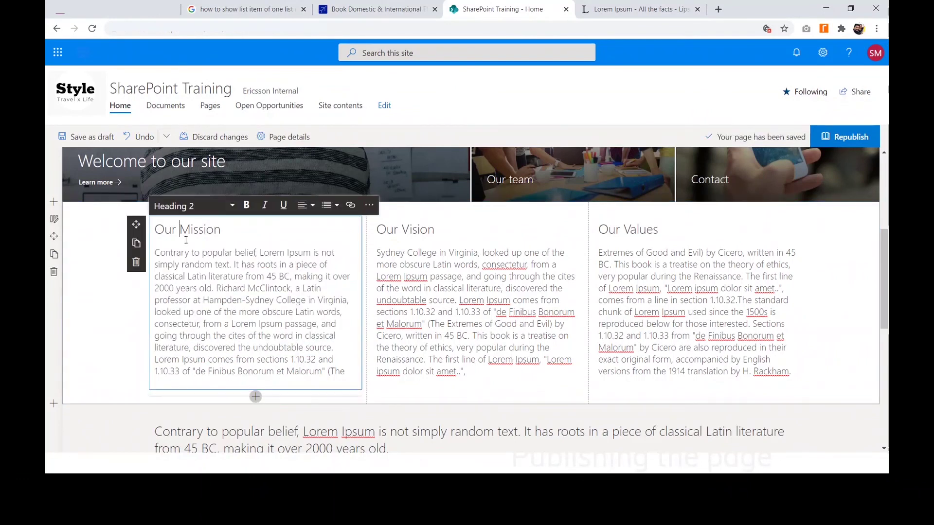
key("ctrl+a")
key("ctrl+c")
scroll(258, 340, "down", 7)
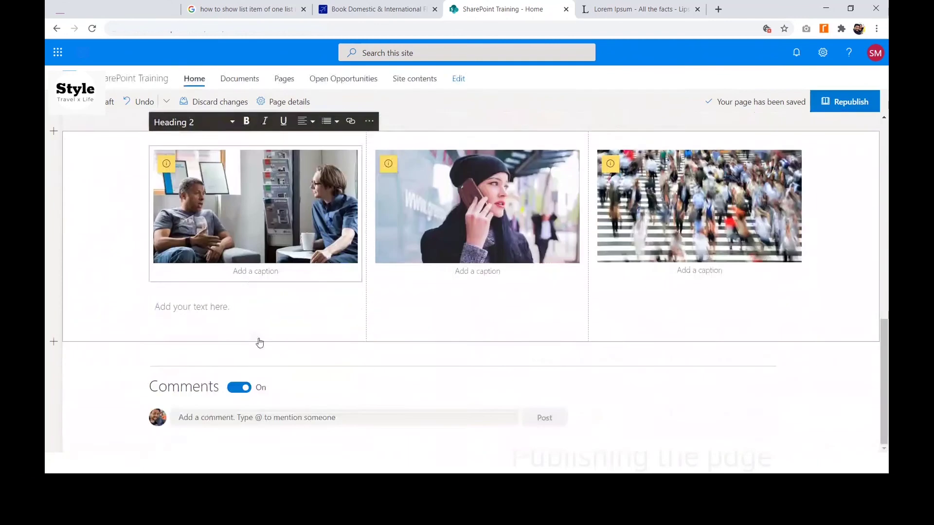
left_click(225, 305)
key("ctrl+v")
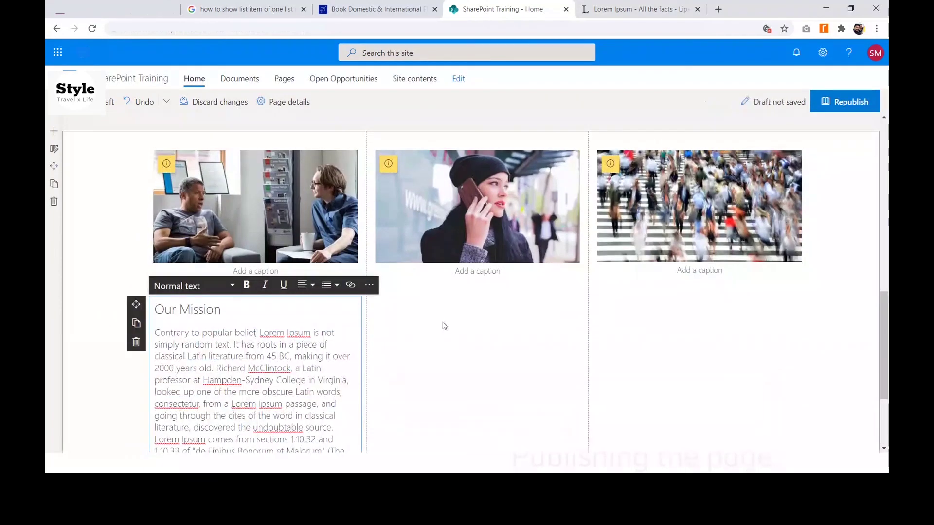
- Add Text web parts below the second and third columns' images and paste the copied Our Mission text into both
left_click(477, 288)
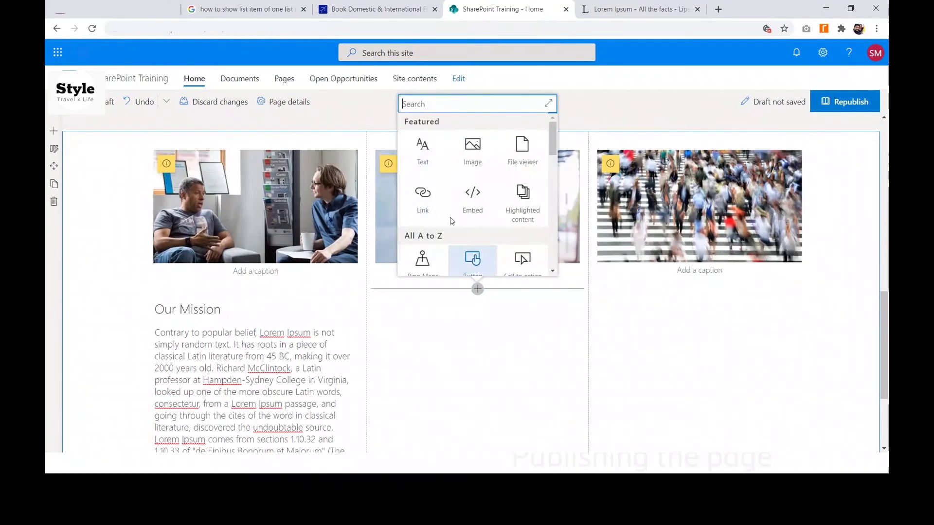
left_click(422, 151)
key("ctrl+v")
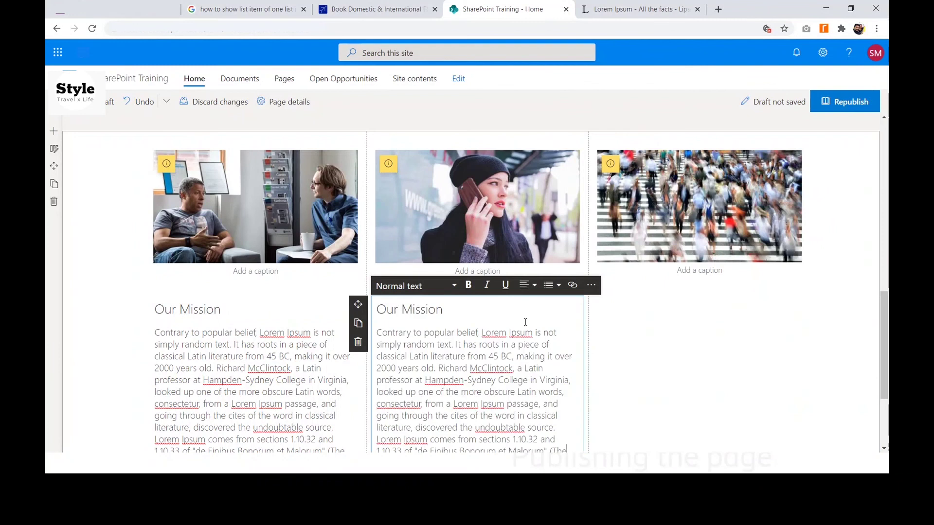
left_click(699, 288)
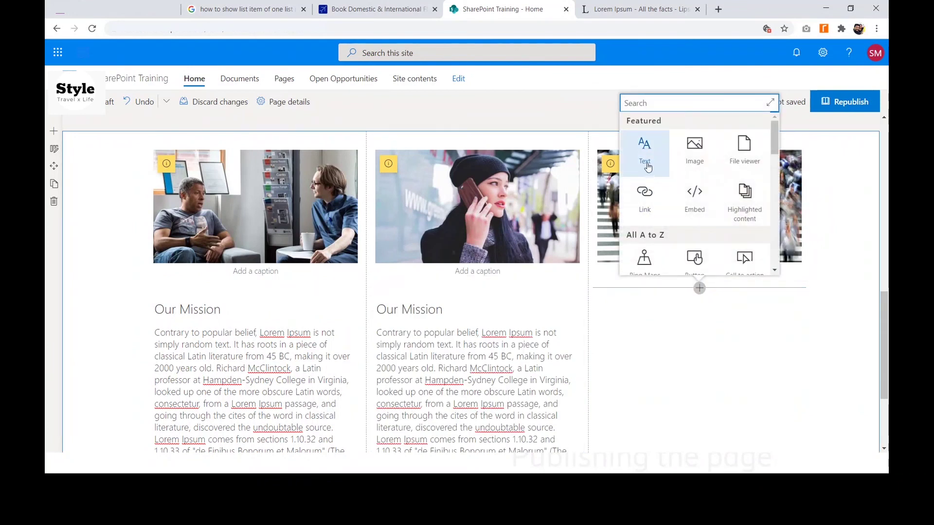
left_click(645, 152)
key("ctrl+v")
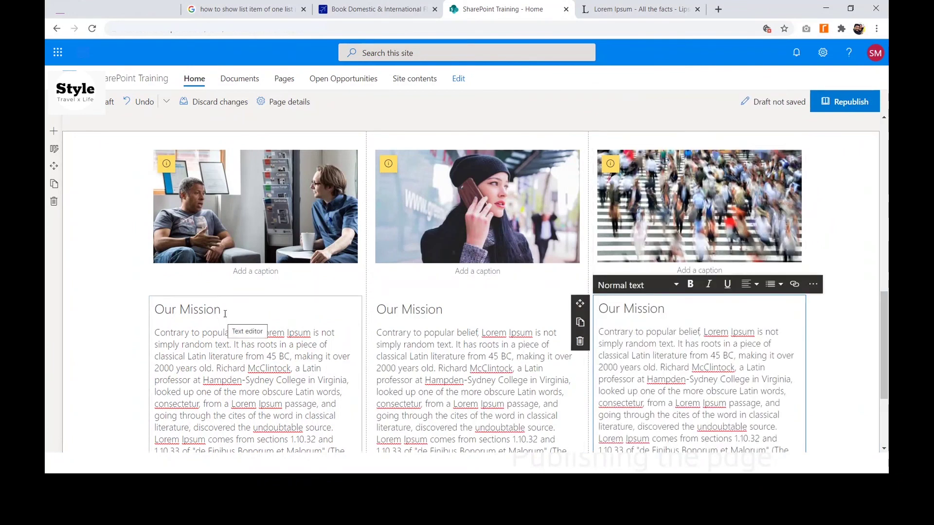
- Replace the Our Mission headings below the first and second images with "Service 1" and "Service 2"
left_click_drag(224, 311, 96, 300)
type("Service 1")
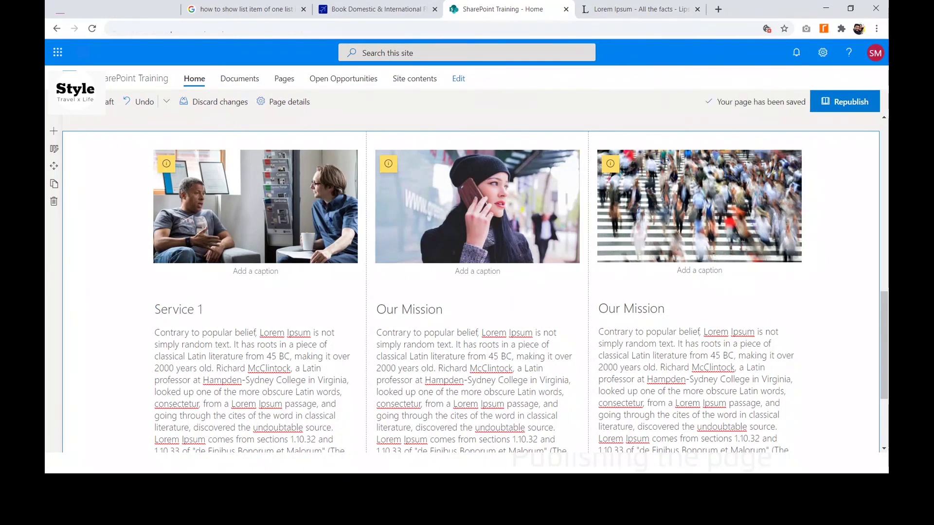
left_click_drag(202, 310, 142, 311)
key("ctrl+c")
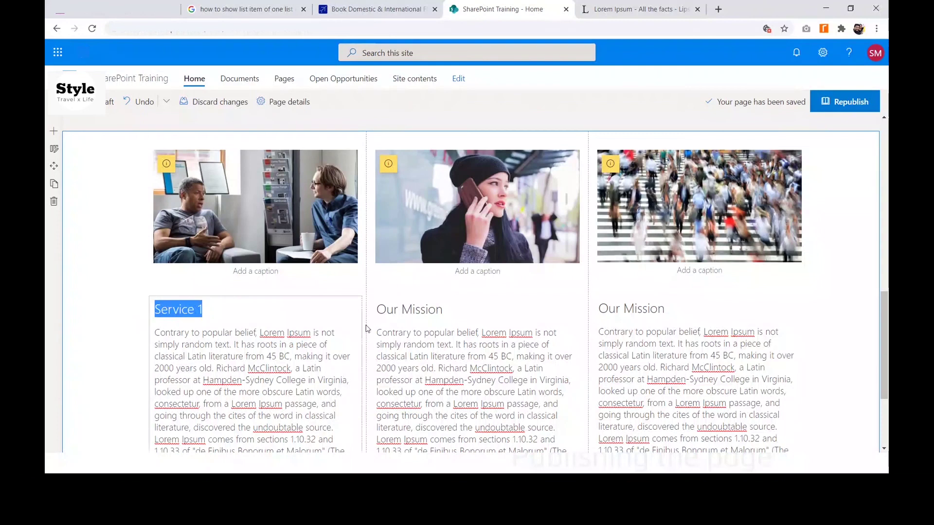
left_click(403, 311)
left_click_drag(443, 310, 375, 311)
key("ctrl+v")
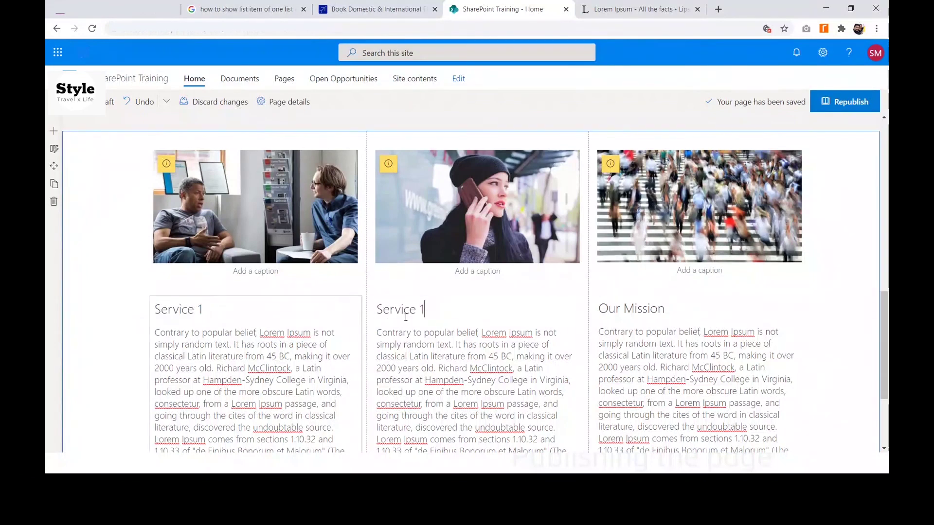
double_click(421, 311)
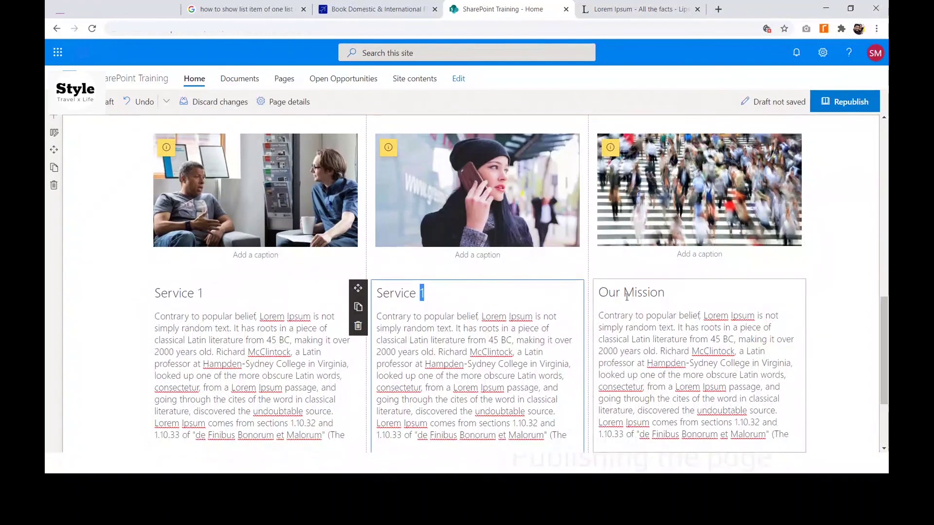
double_click(421, 294)
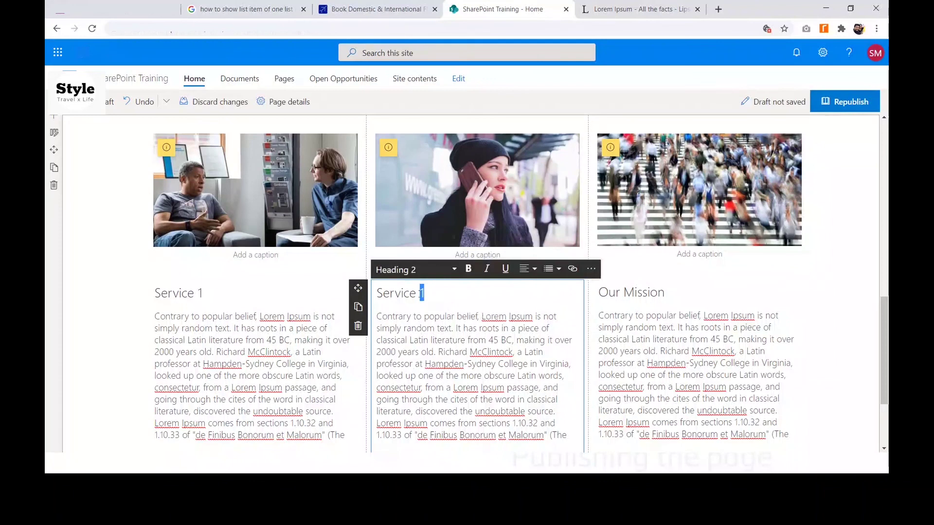
double_click(421, 293)
- Replace the heading below the third image with "Service 3" and save the page as a draft
left_click_drag(665, 292, 589, 294)
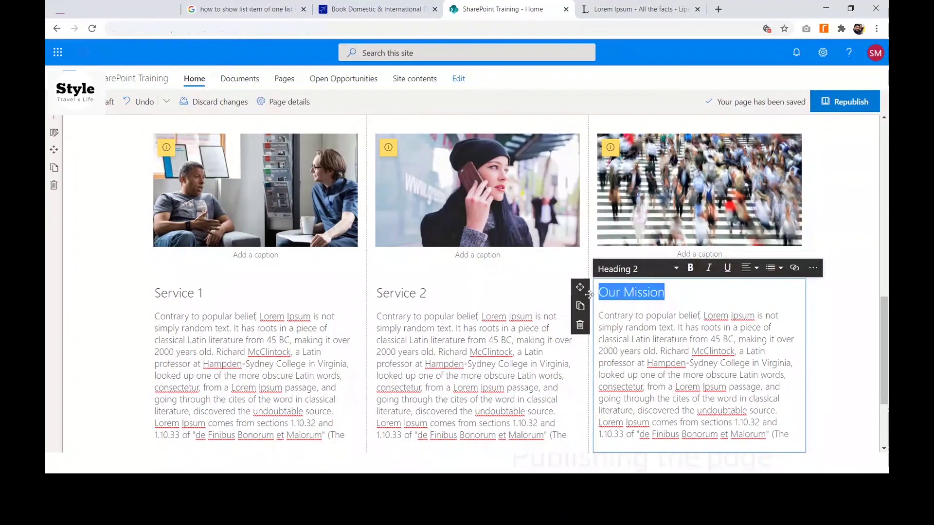
type("Service 3")
scroll(588, 294, "up", 1)
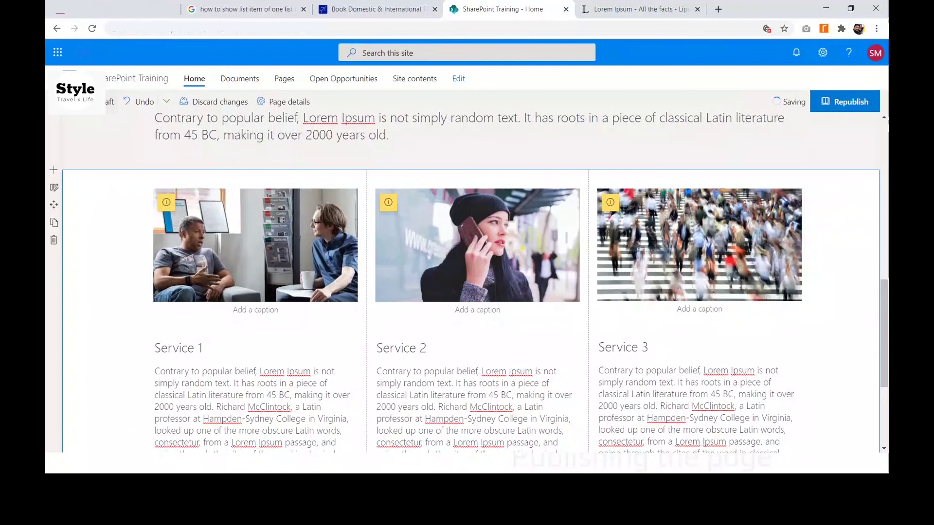
left_click(100, 117)
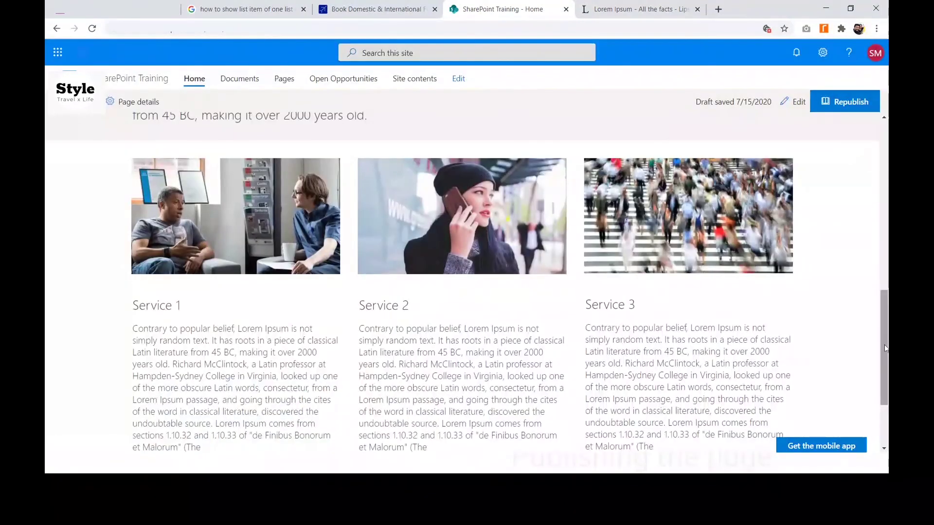
- Review the layout of the saved home page, from the service columns up to the hero tiles
left_click_drag(884, 347, 867, 278)
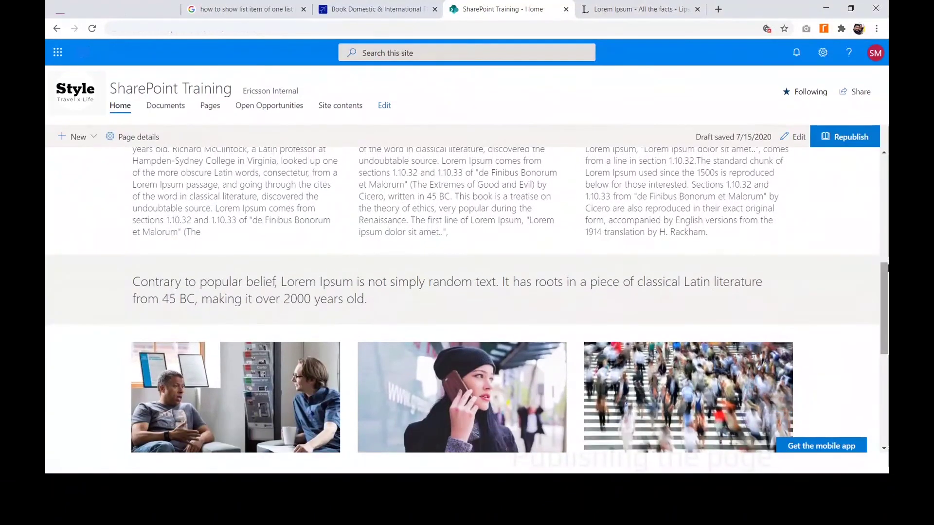
left_click_drag(883, 288, 885, 273)
left_click_drag(887, 281, 822, 326)
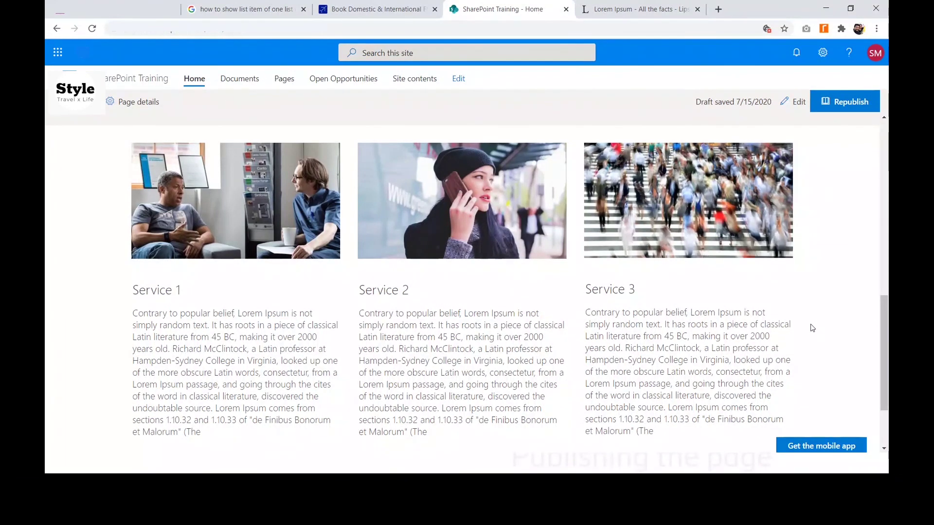
scroll(811, 328, "up", 5)
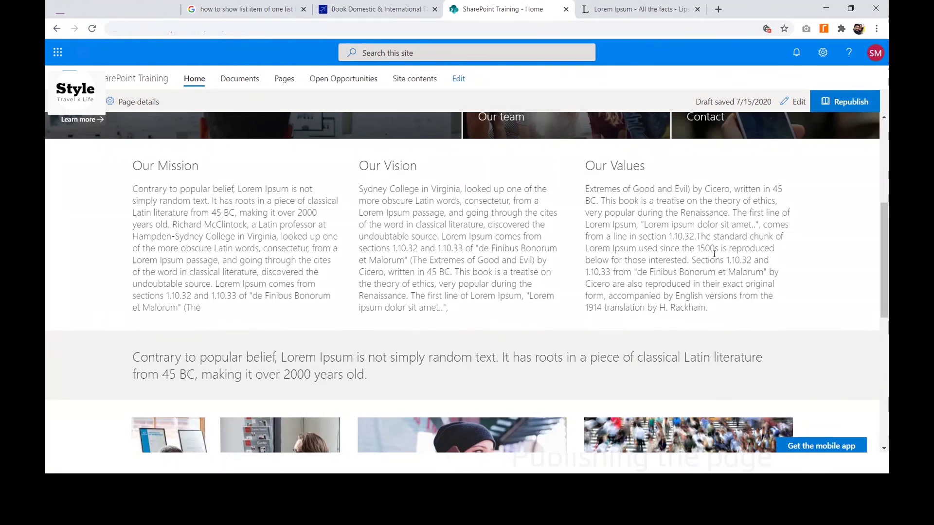
scroll(713, 254, "up", 5)
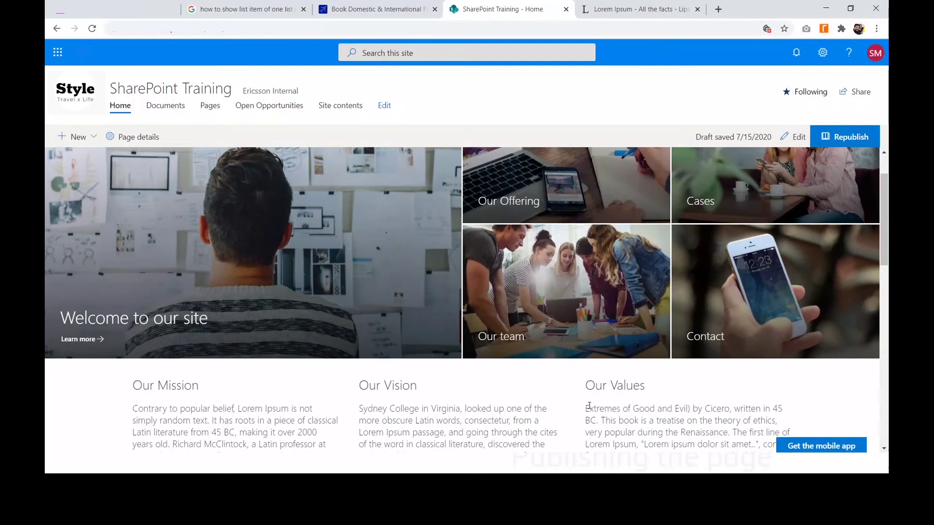
scroll(589, 405, "down", 3)
scroll(588, 406, "up", 1)
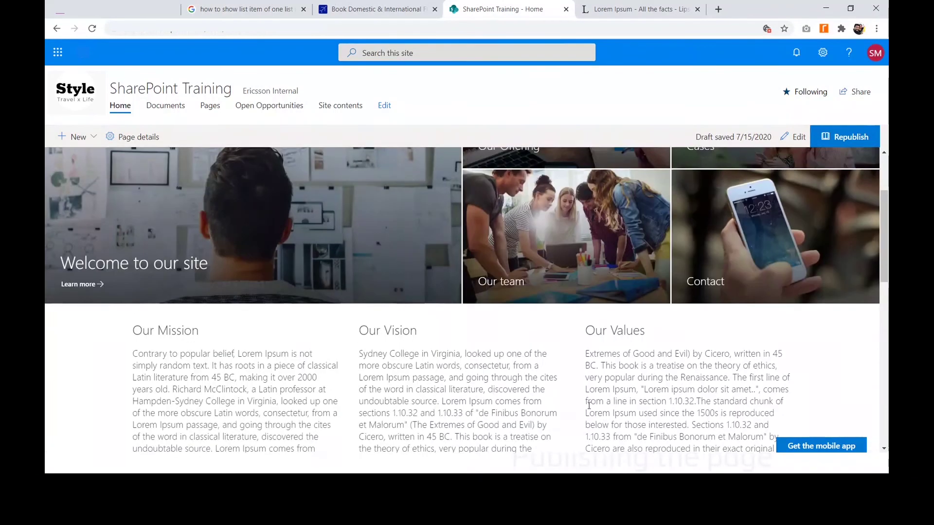
scroll(568, 420, "up", 3)
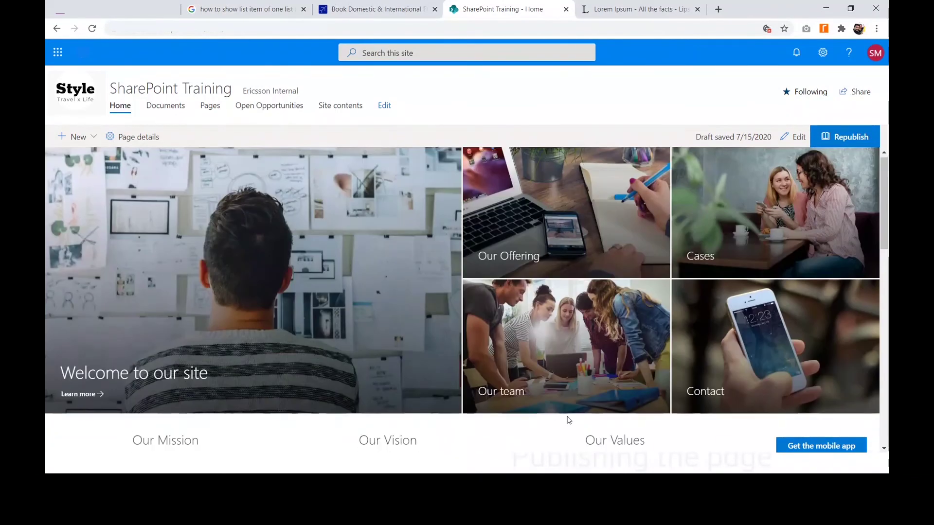
- Create a new site page from the Blank template
left_click(92, 140)
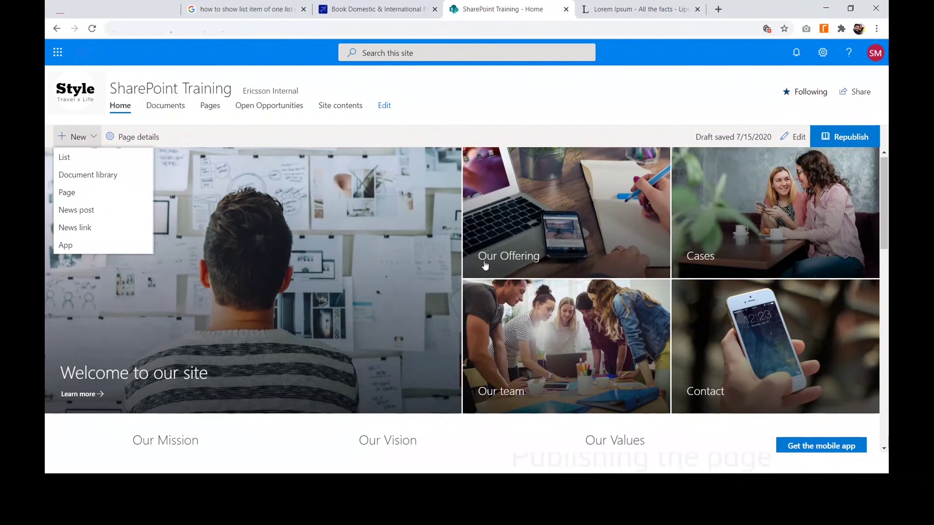
left_click(84, 193)
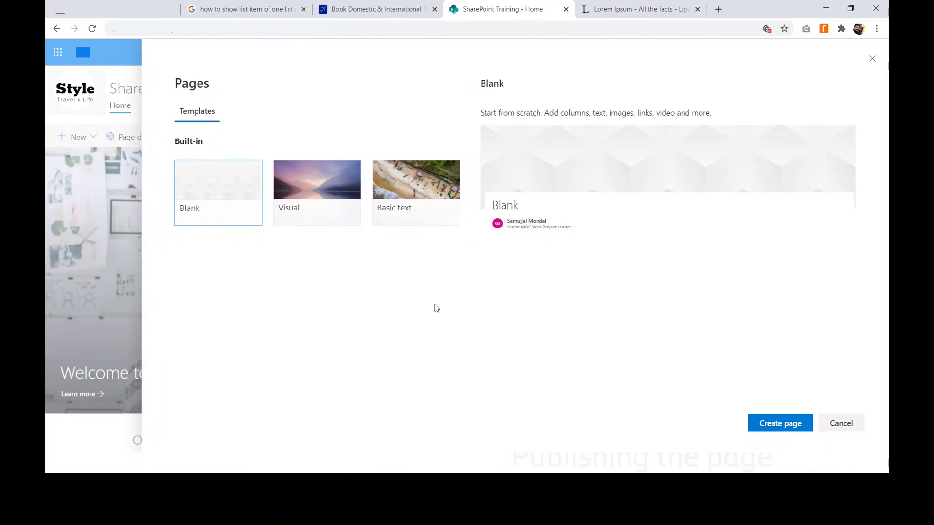
left_click(792, 428)
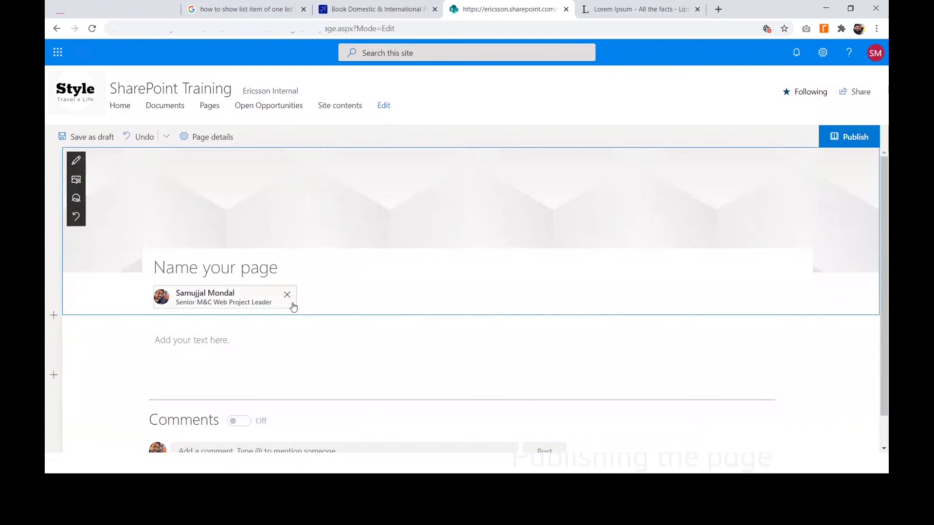
- Remove the author from the new page's title area and name the page "Our offering"
left_click(292, 297)
left_click(247, 267)
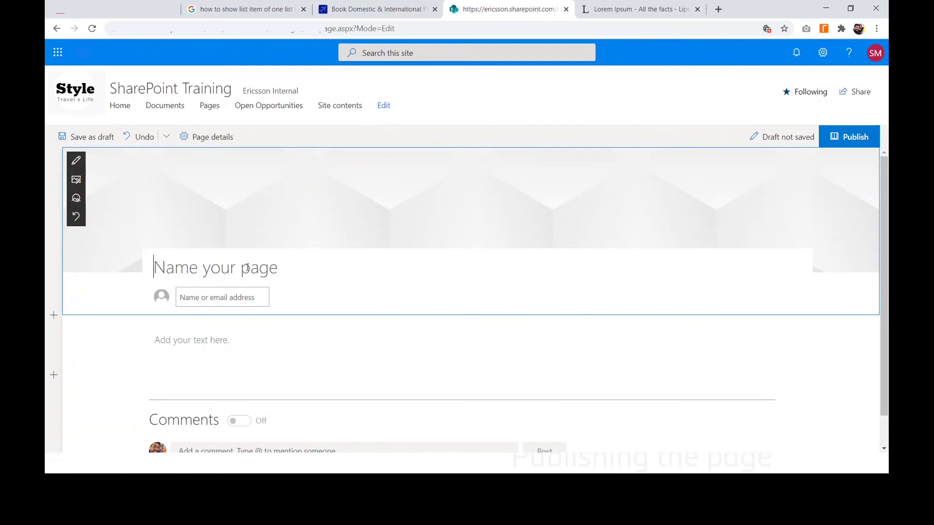
type("Our")
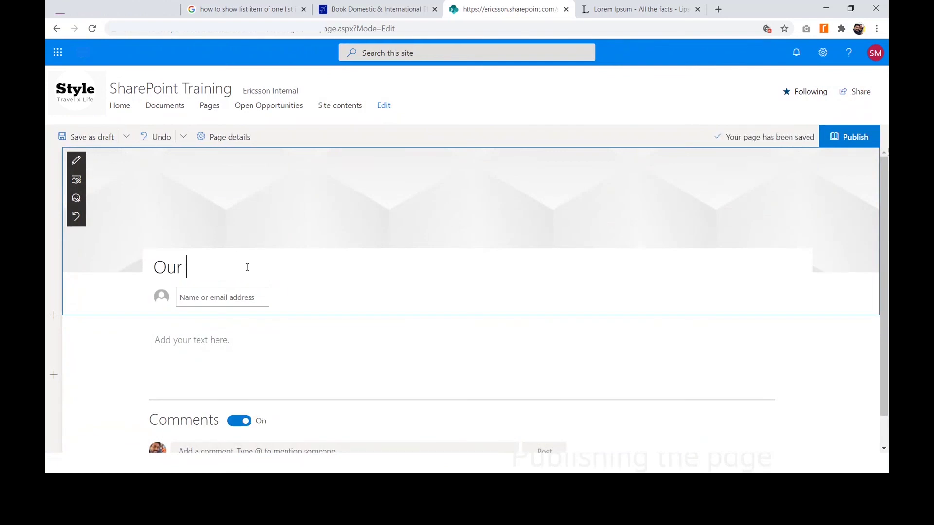
type(" offering")
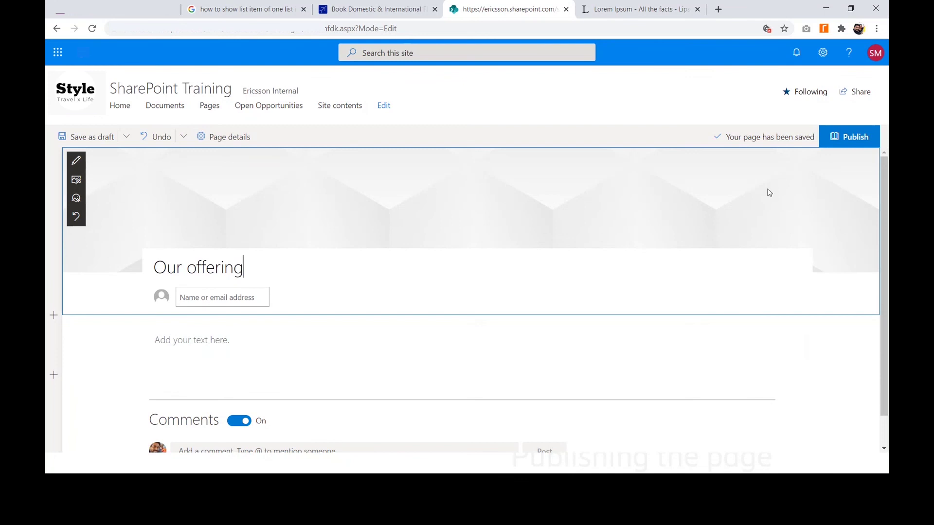
- Set the title area layout to Image and title, trying the Plain layout for comparison
left_click(79, 165)
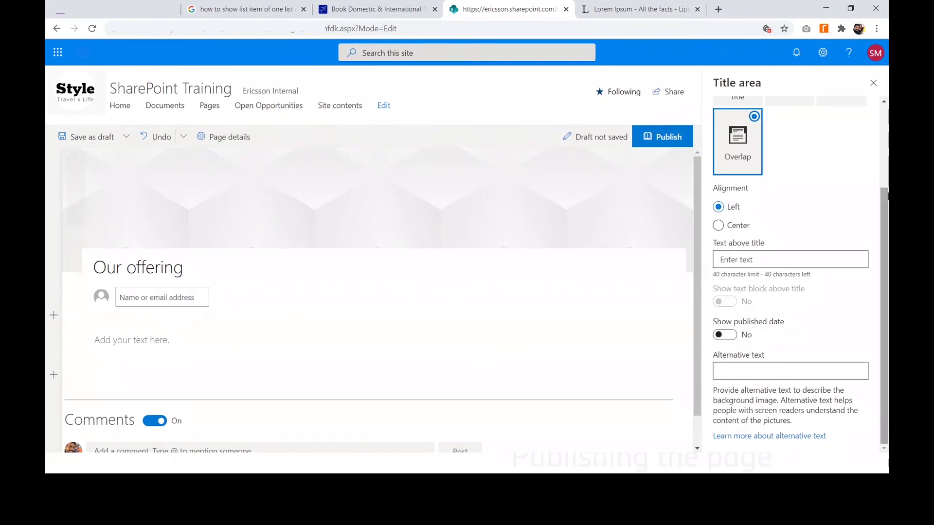
scroll(886, 143, "up", 2)
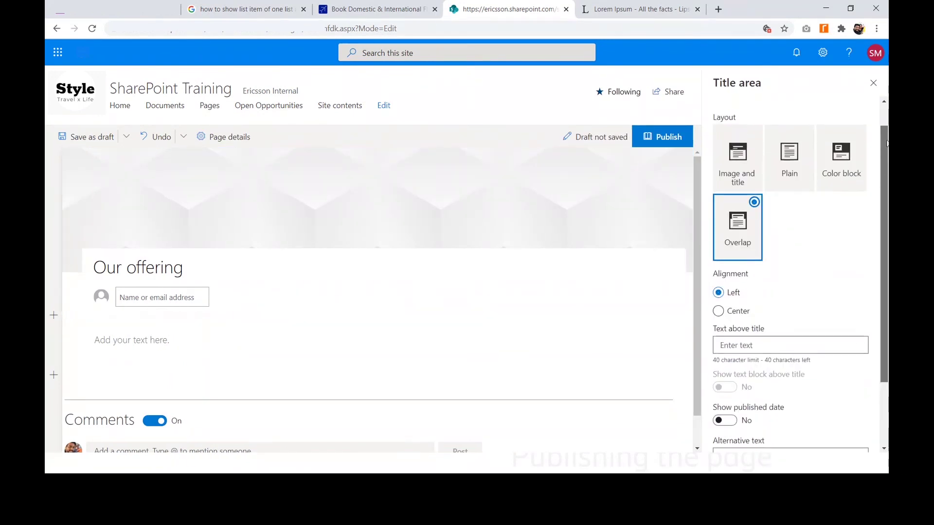
left_click(750, 160)
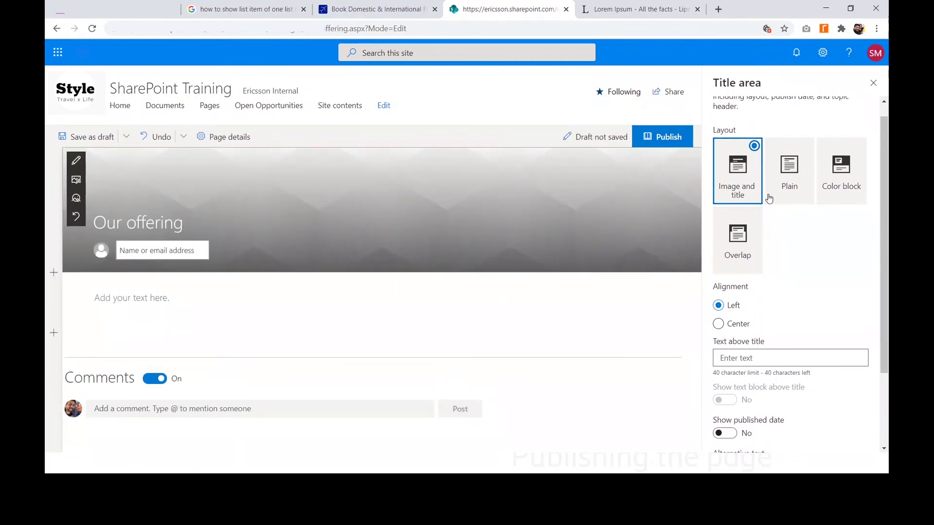
left_click(786, 177)
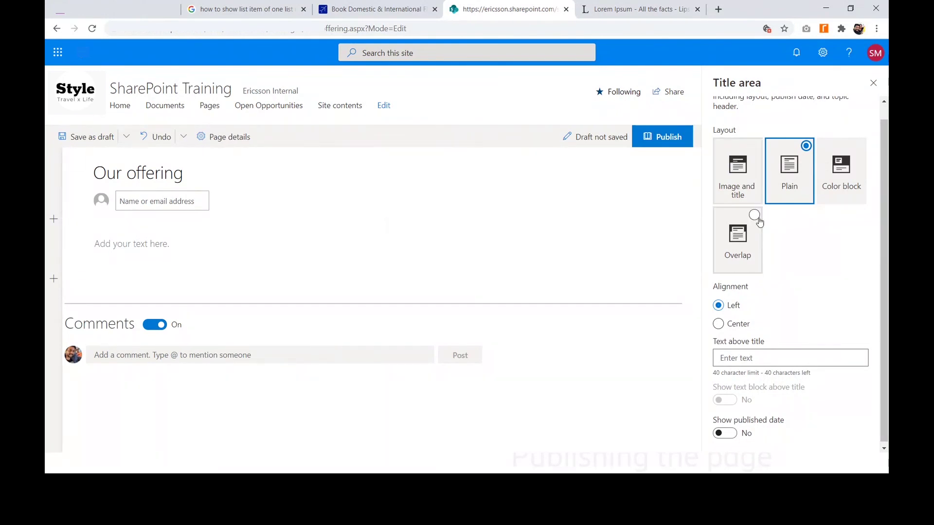
left_click(750, 157)
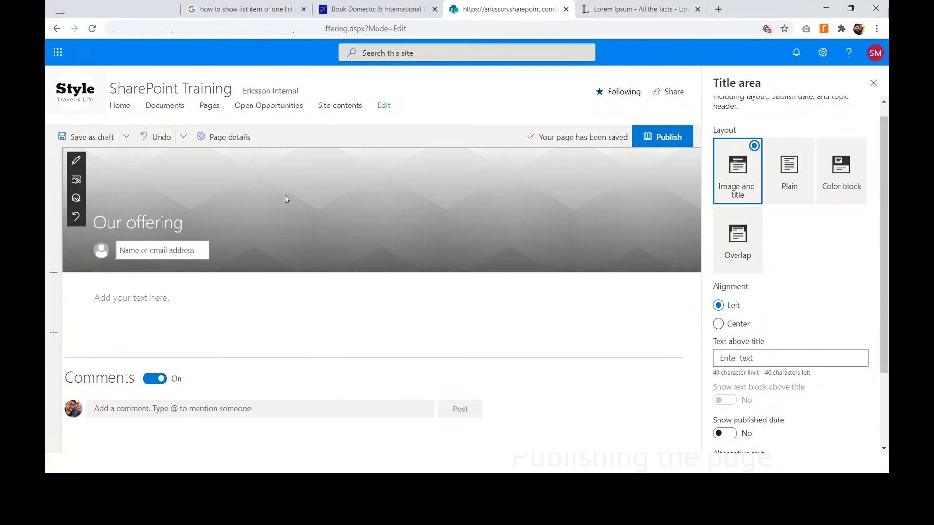
left_click(873, 84)
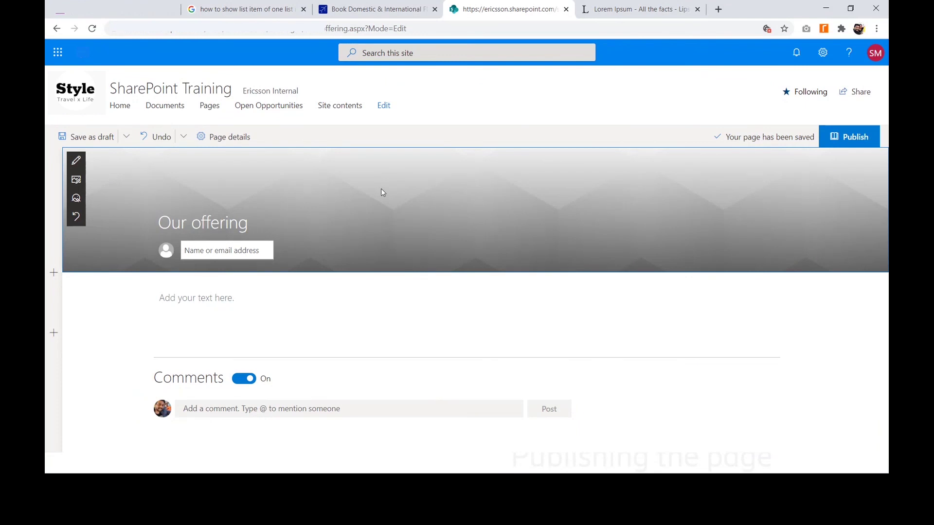
- Upload office-620817_1920.jpg from the RF pictures folder as the title area's background image
left_click(76, 181)
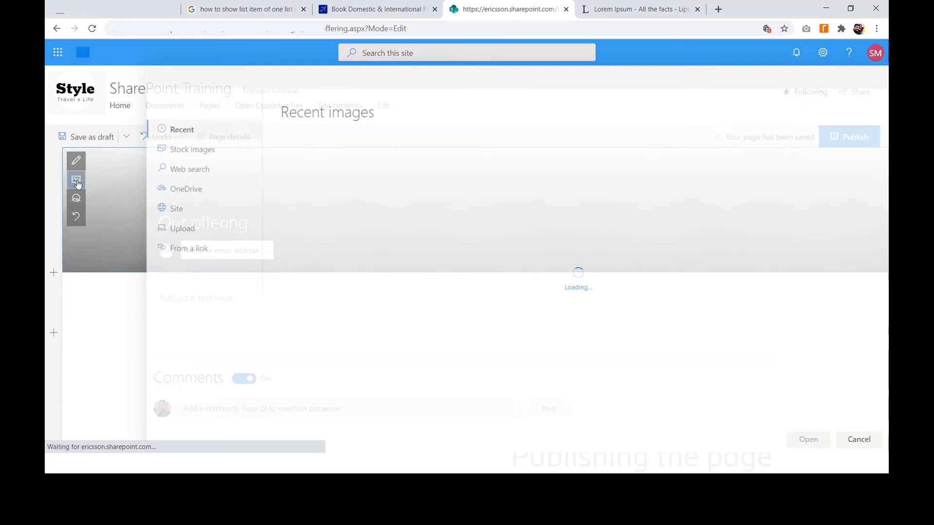
left_click(184, 228)
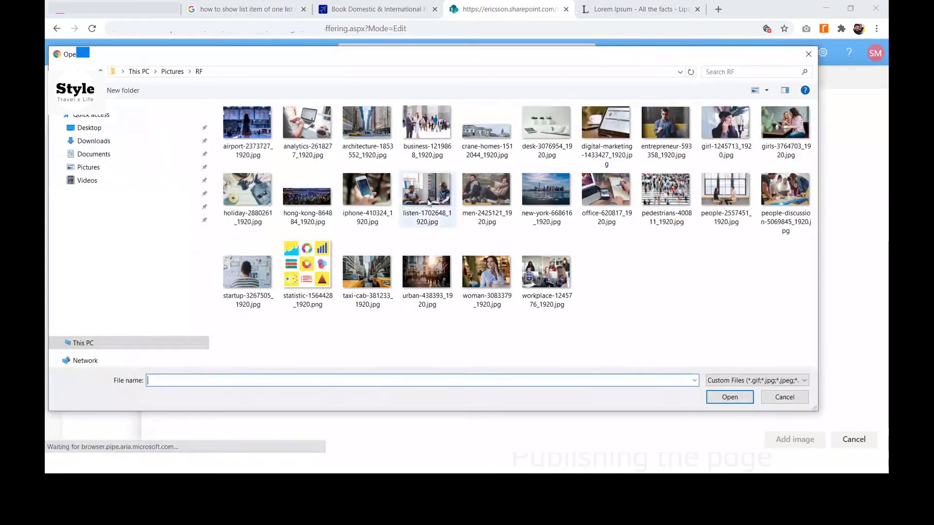
left_click(605, 192)
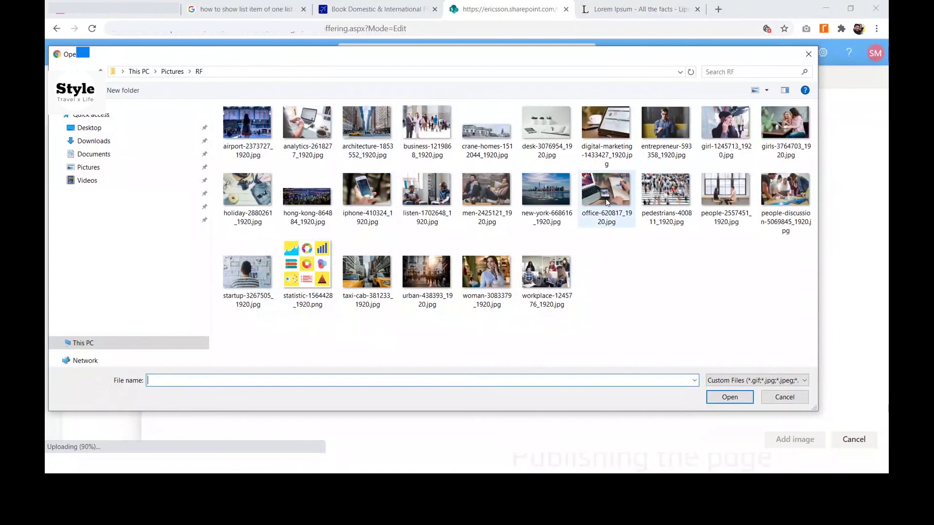
left_click(729, 397)
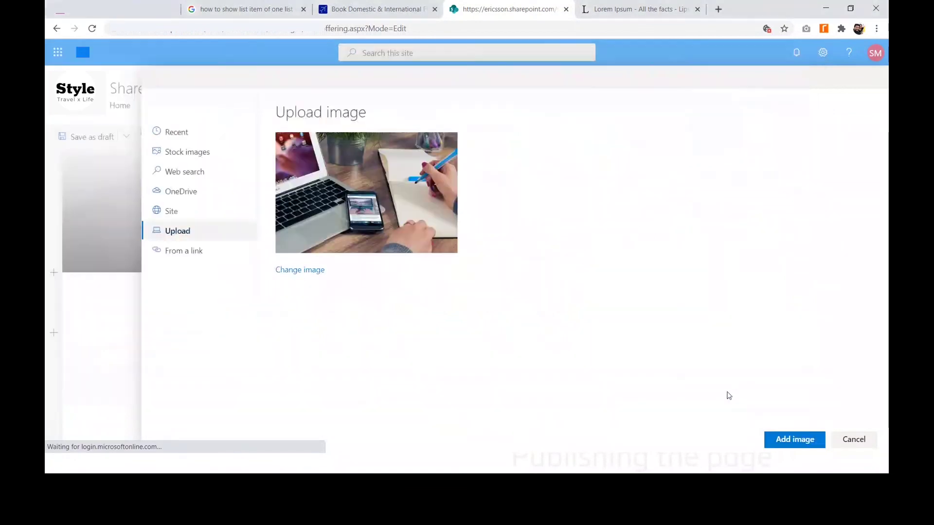
left_click(794, 439)
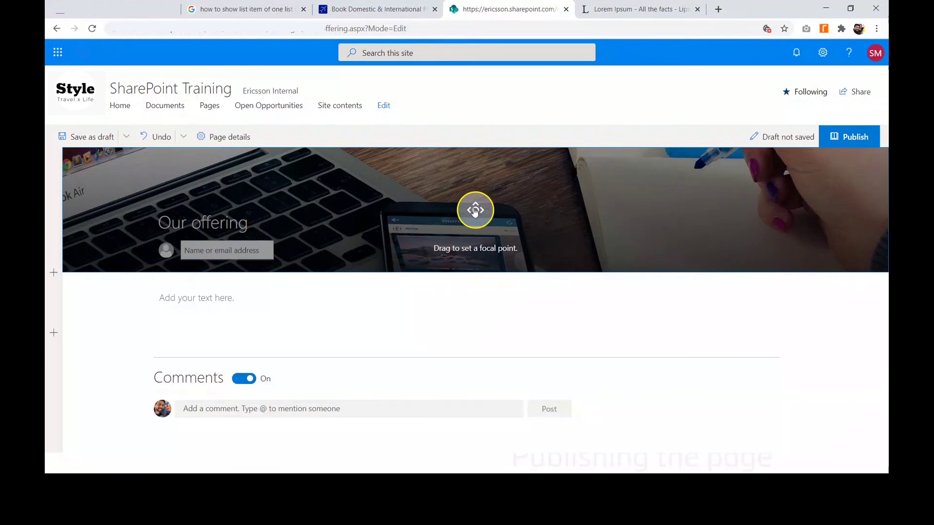
- Move the banner image's focal point slightly upward to show more of the laptop and the hand with the pen
mouse_move(475, 210)
left_mouse_down()
mouse_move(475, 243)
mouse_move(483, 175)
mouse_move(480, 254)
mouse_move(481, 209)
left_mouse_up()
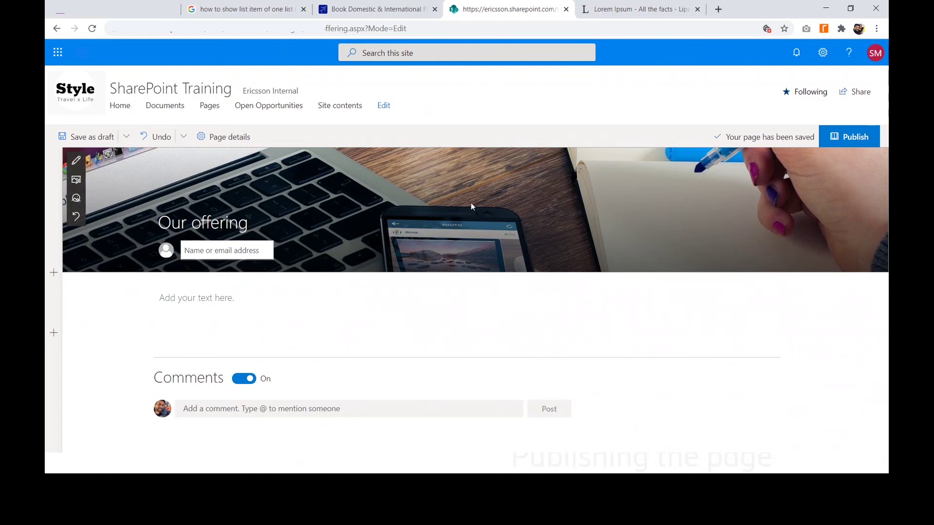
left_click(75, 198)
left_click_drag(480, 210, 481, 202)
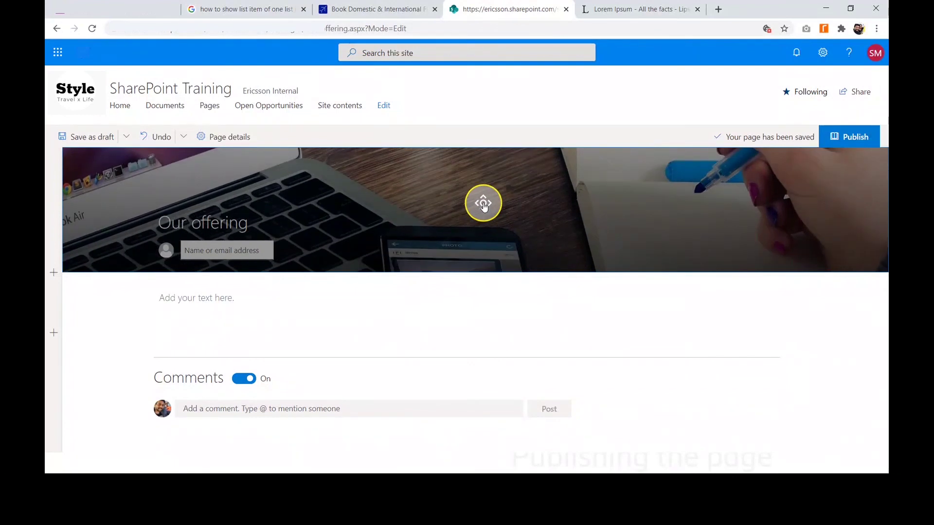
left_click(483, 203)
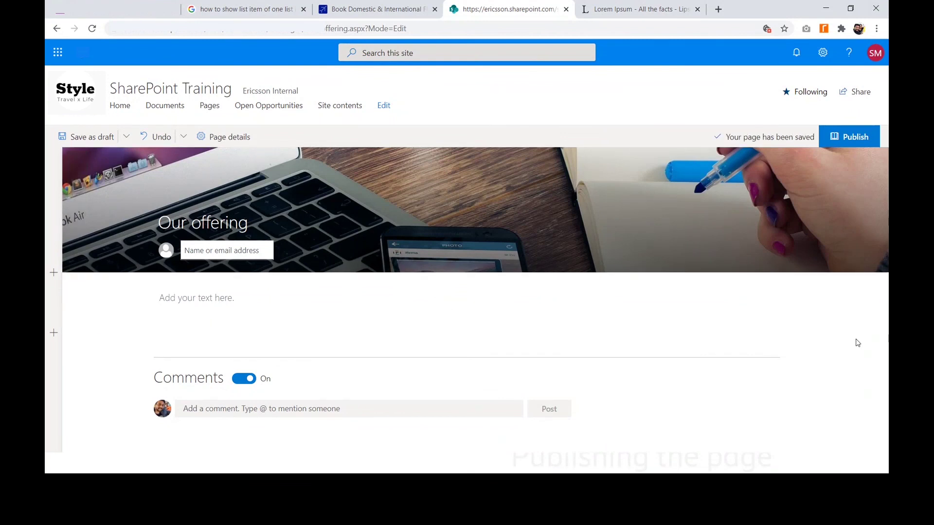
- Add a one-third right column section below the banner and insert a Text web part in its wide column
left_click(54, 274)
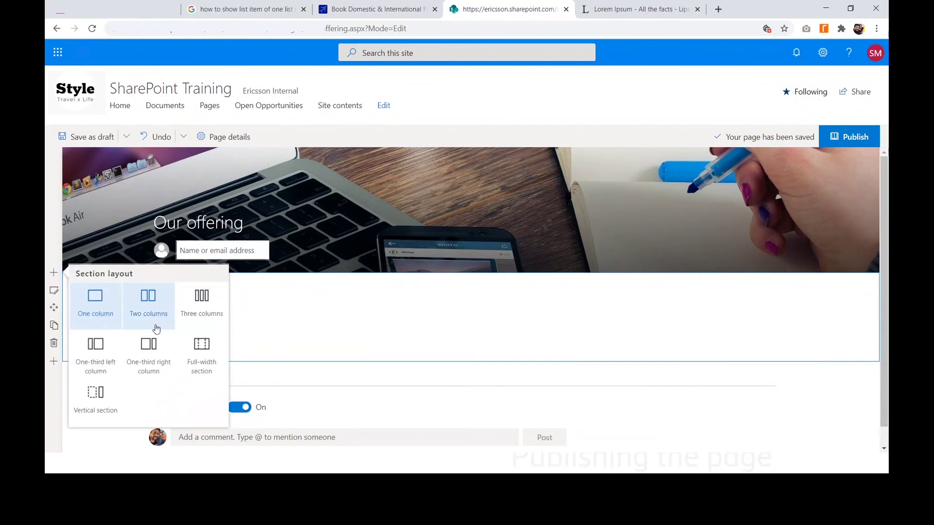
left_click(154, 353)
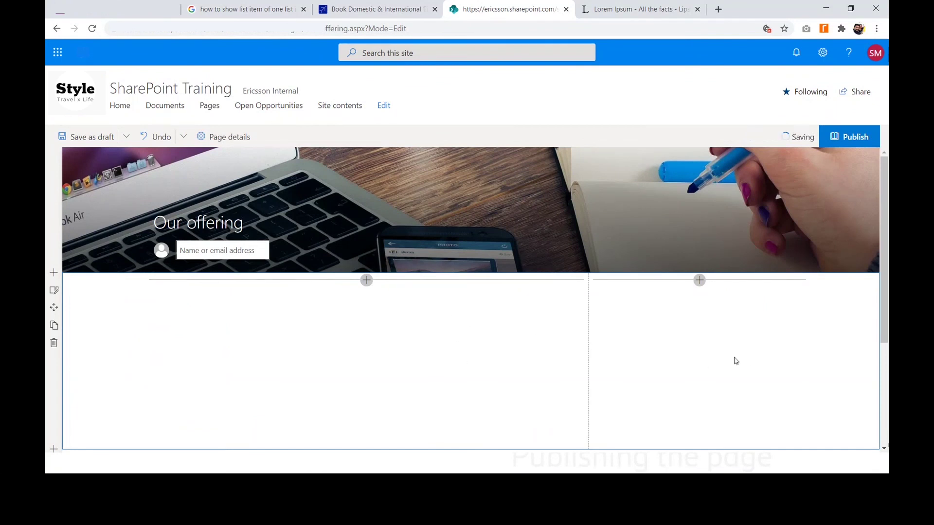
left_click(365, 280)
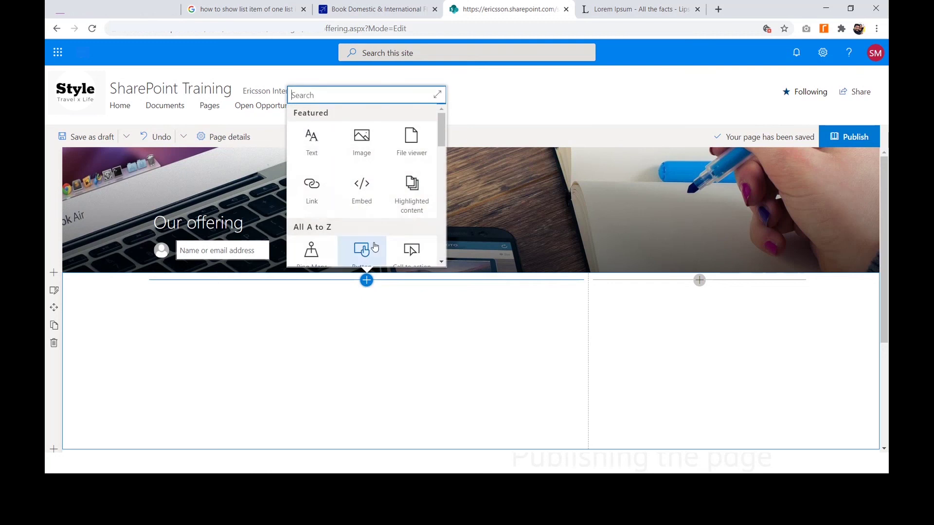
left_click(317, 150)
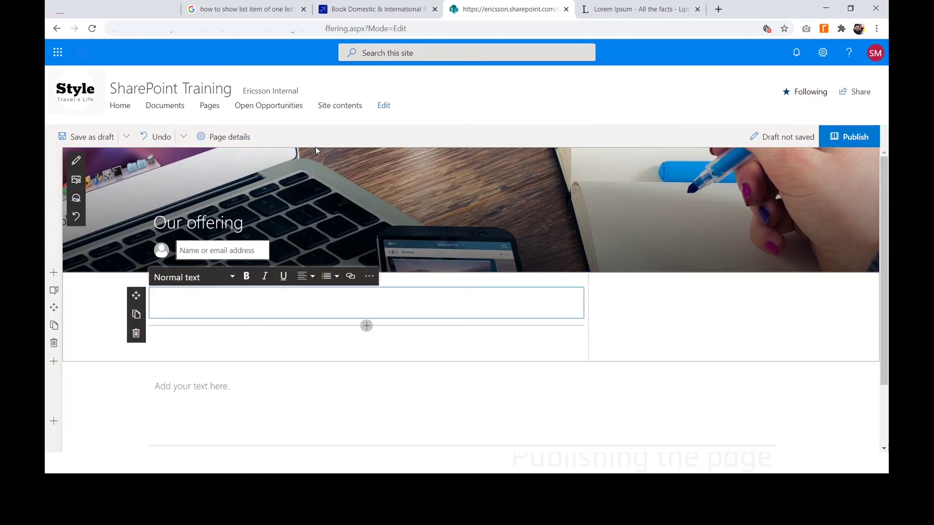
- Copy the "Why do we use it?" paragraph from the Lorem Ipsum site and paste it twice into the Text web part
left_click(609, 5)
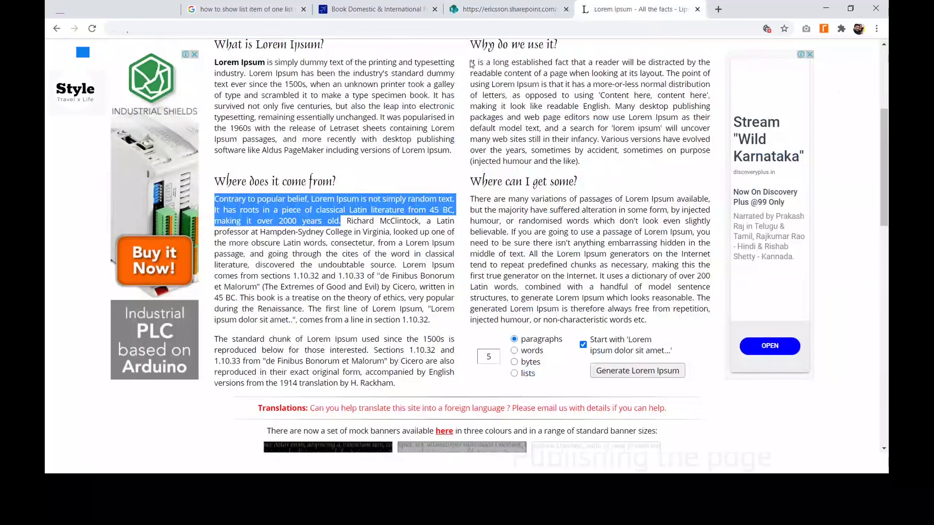
triple_click(471, 63)
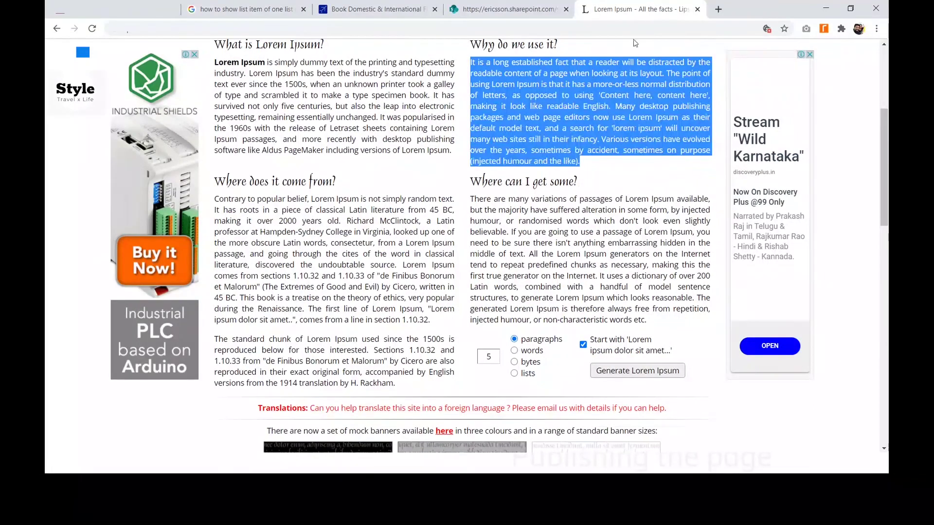
key("ctrl+c")
left_click(505, 8)
key("ctrl+v")
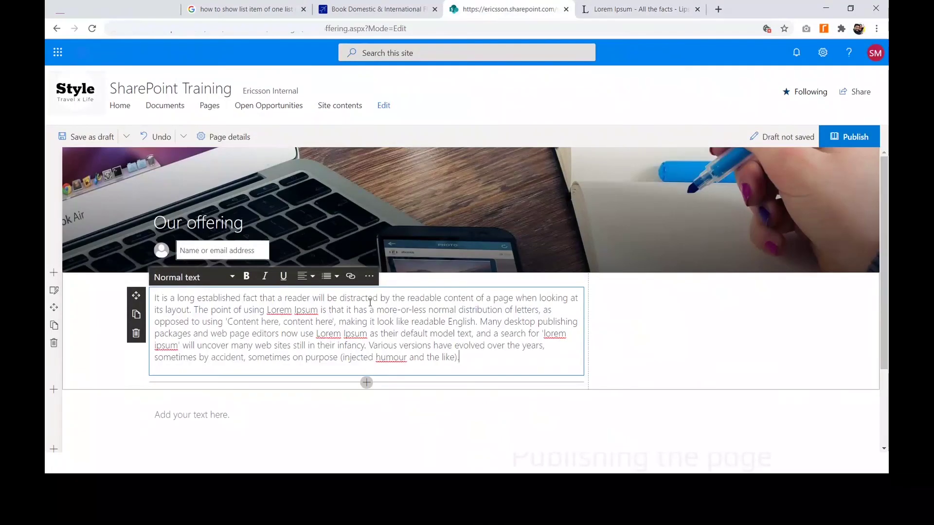
key("ctrl+v")
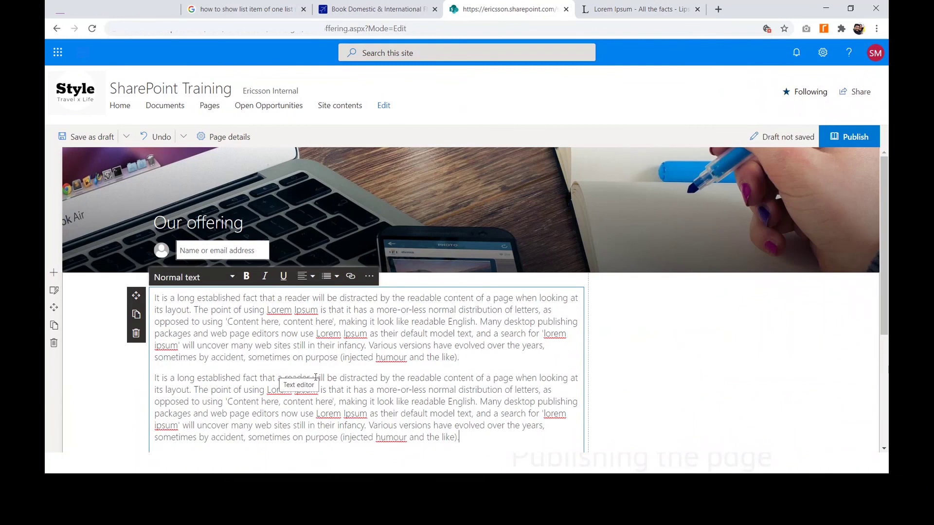
- Delete "It is a long established fact that a reader" from the second paragraph and capitalize its new first word as "Will"
left_click_drag(312, 378, 151, 382)
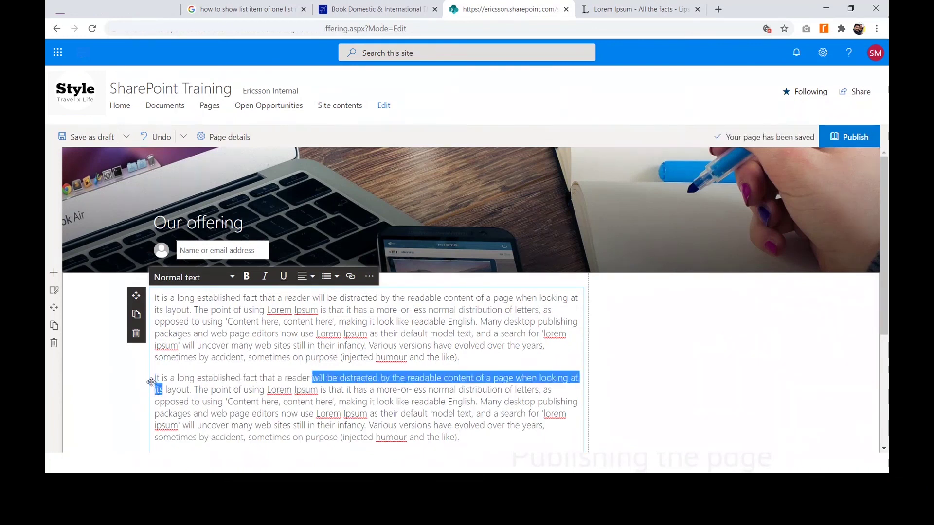
left_click(255, 378)
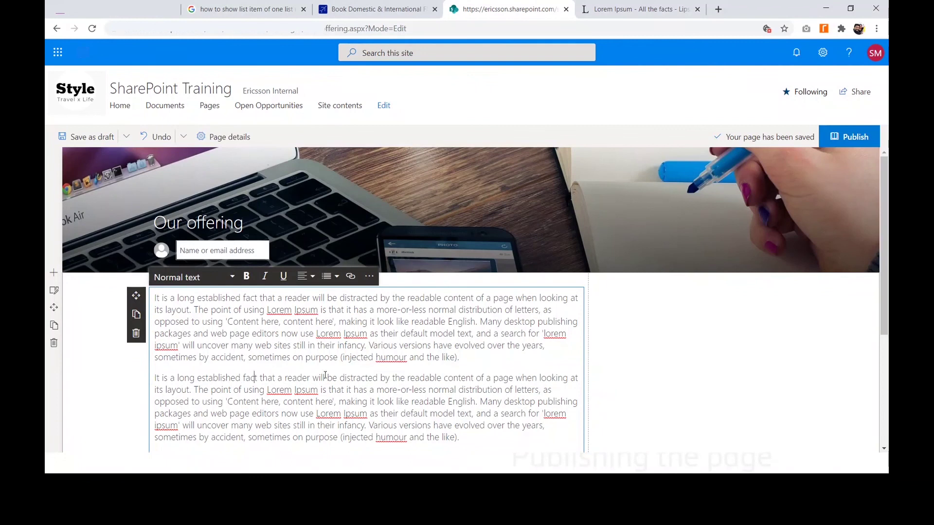
left_click_drag(315, 379, 154, 380)
key("BackSpace")
key("shift+Right")
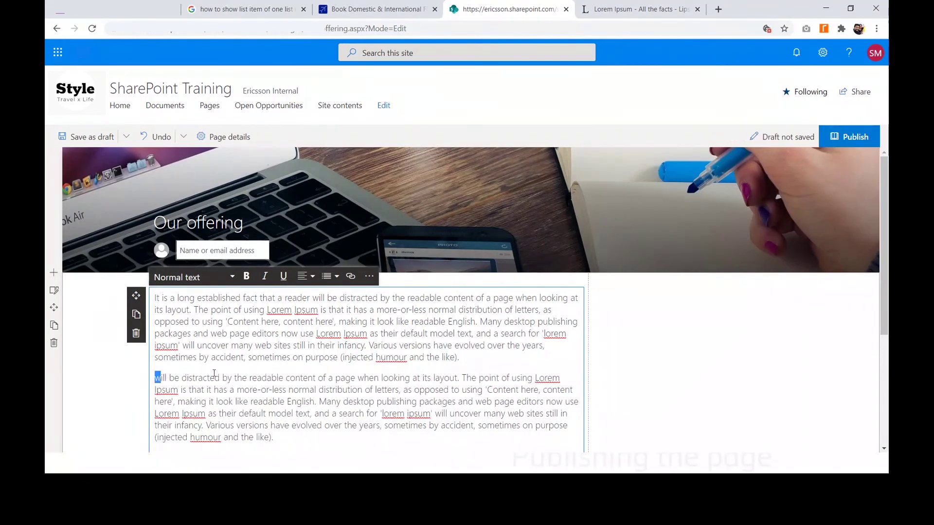
type("W")
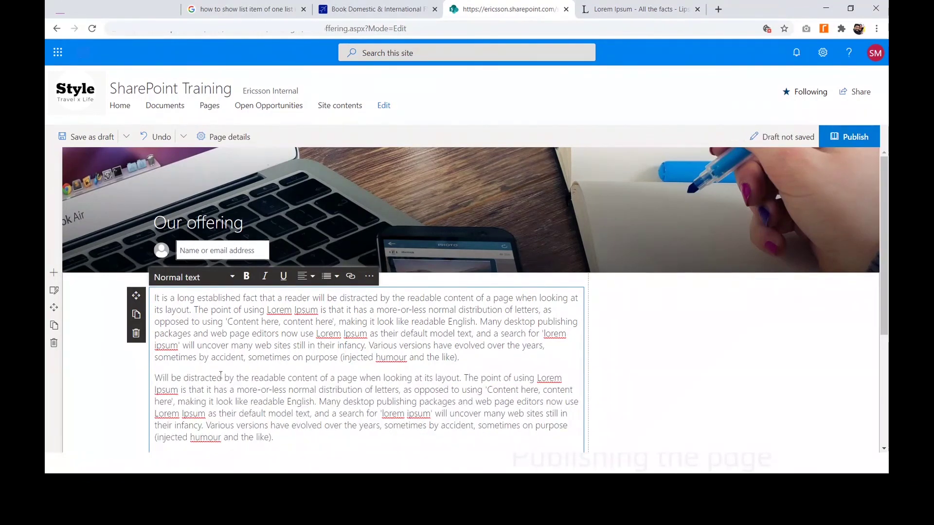
left_click(97, 379)
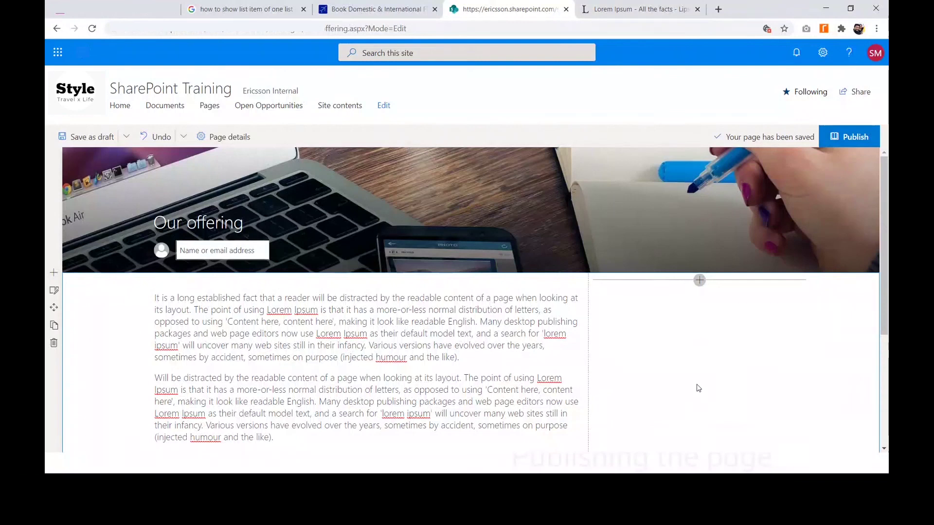
- Insert a Text web part in the narrow column beside the paragraphs and enter "Bullet 1" in it
left_click(699, 281)
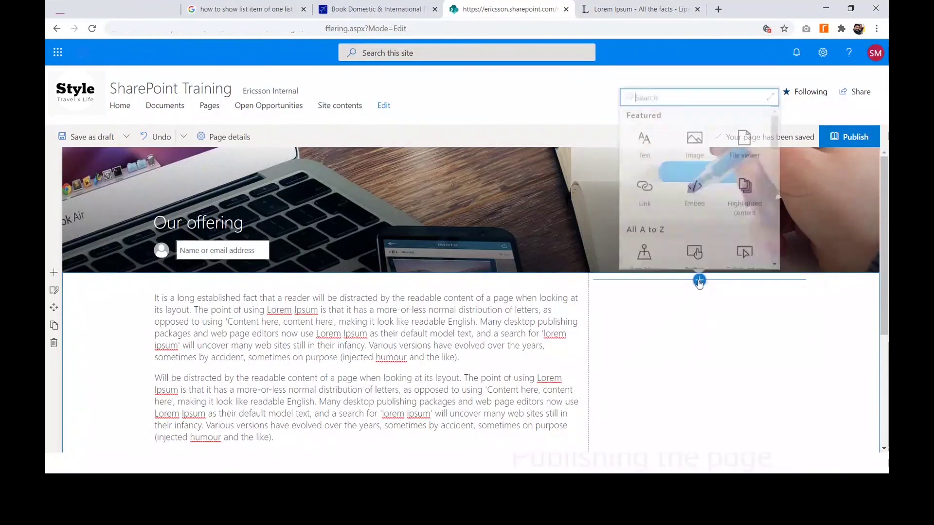
left_click(644, 146)
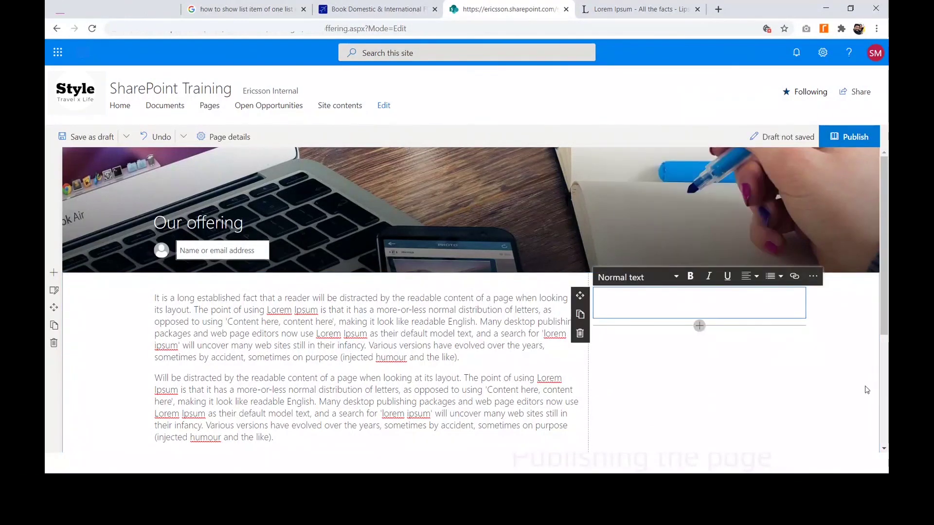
type("Bullet 1")
- Copy the "Bullet 1" line and paste it six times on separate lines below the original
left_click_drag(632, 298, 588, 294)
left_click(638, 299)
key("Return")
key("ctrl+v")
key("Return")
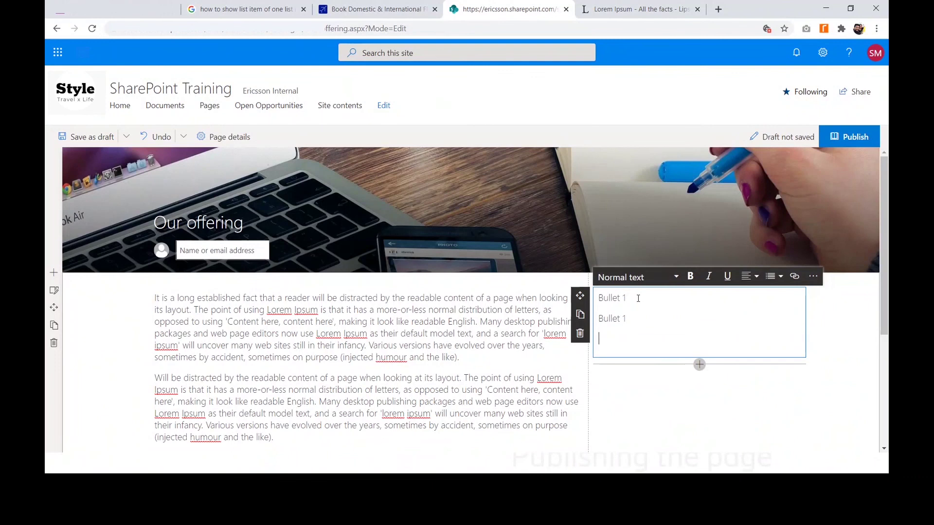
key("ctrl+v")
key("Return")
key("ctrl+v")
key("Return")
key("ctrl+v")
key("Return")
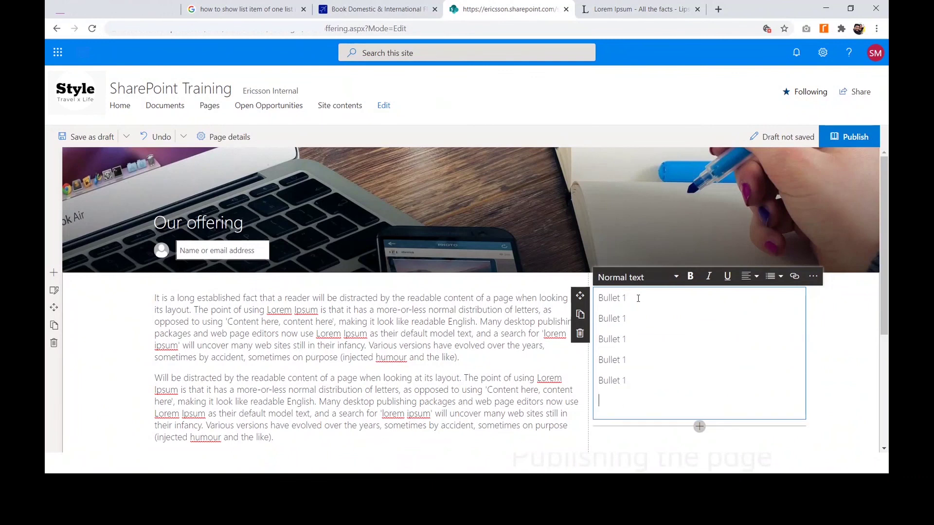
key("ctrl+v")
key("Return")
key("ctrl+v")
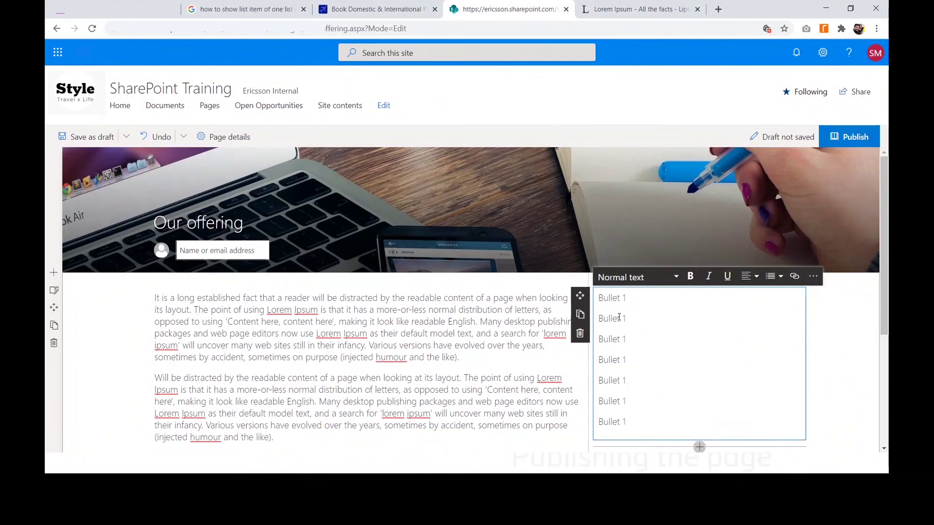
- Renumber the six pasted lines in order as Bullet 2 through Bullet 7
double_click(624, 318)
double_click(624, 359)
type("4")
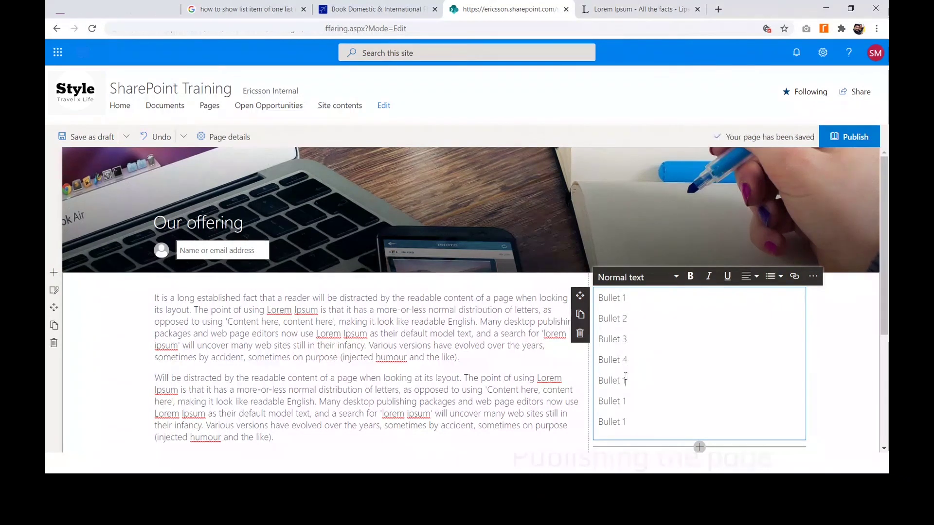
double_click(625, 379)
type("5")
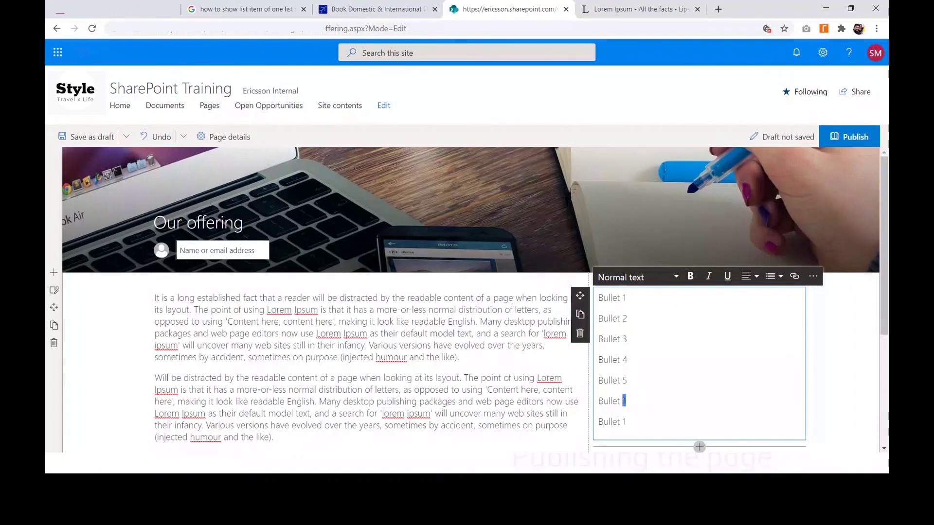
type("6")
left_click_drag(628, 422, 594, 297)
type("7")
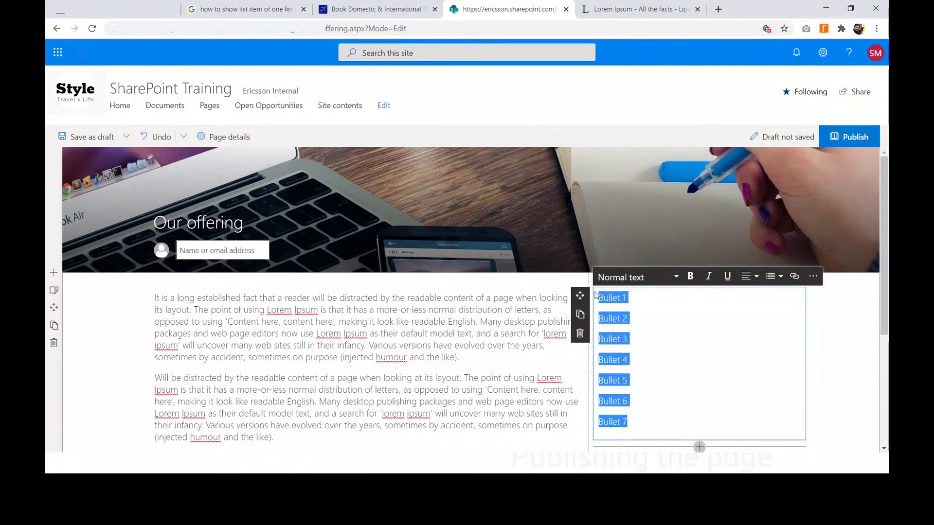
- Format all seven Bullet lines as a bulleted list and save the page as a draft
left_click(771, 277)
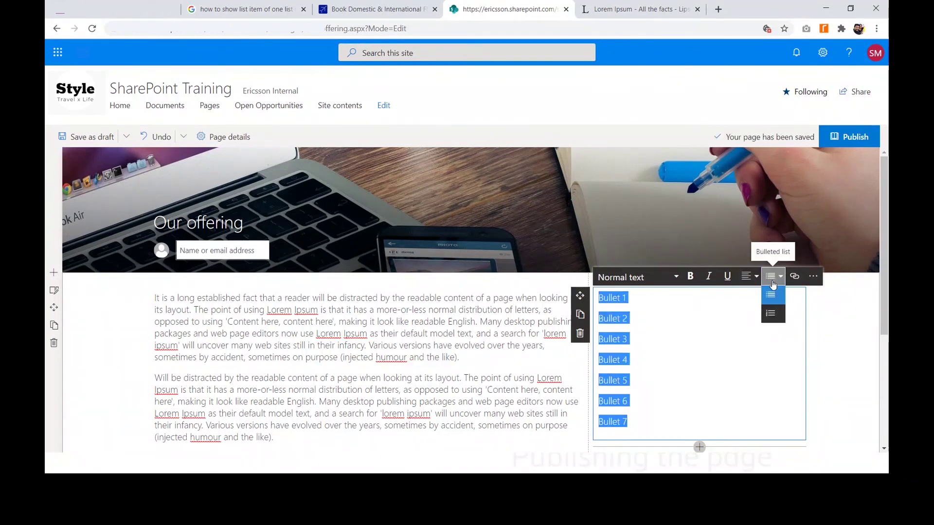
left_click(771, 295)
left_click(845, 350)
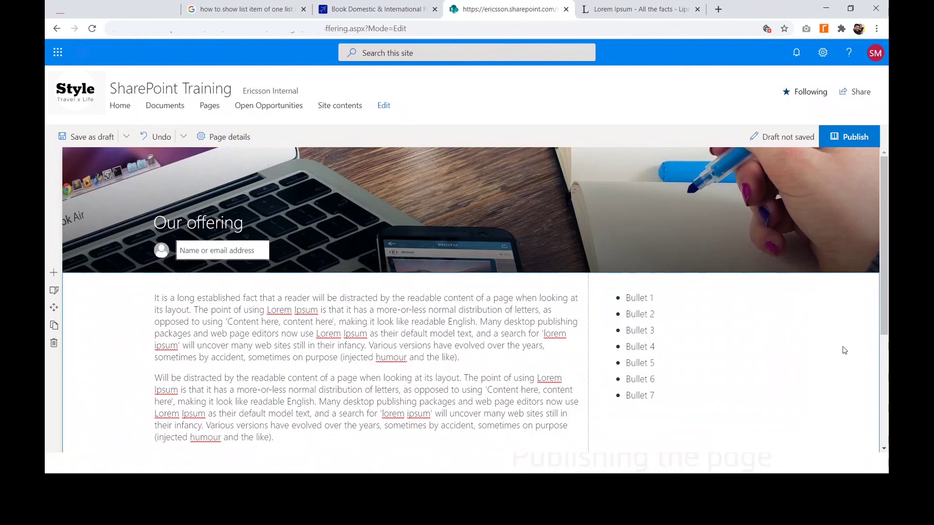
left_click(105, 135)
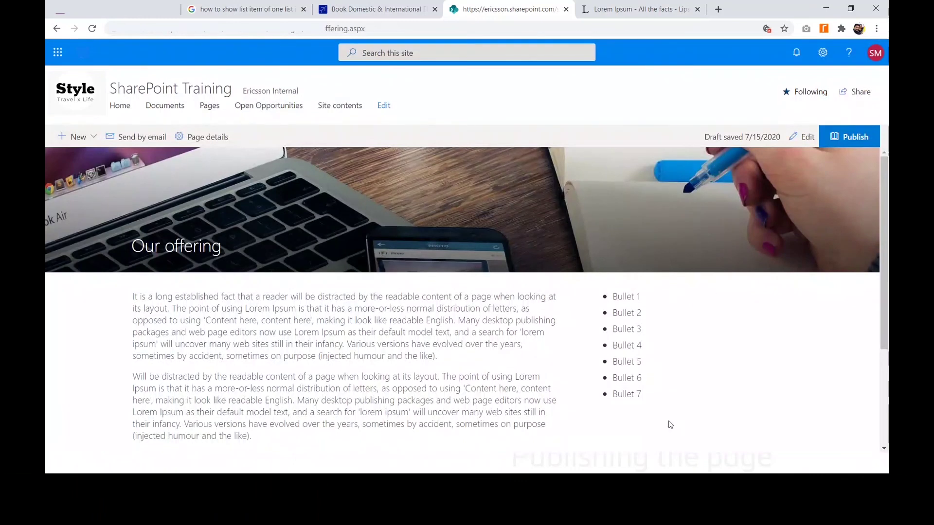
left_click(805, 137)
left_click(666, 298)
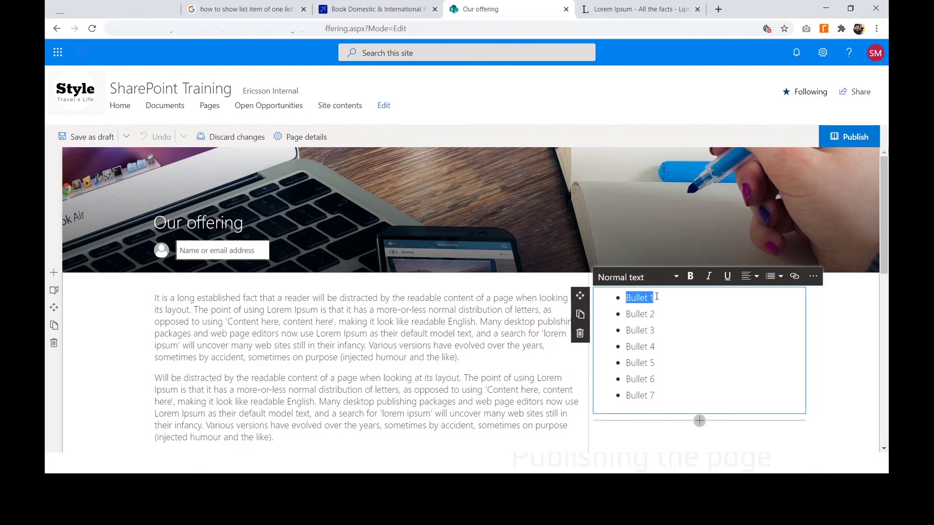
left_click(794, 277)
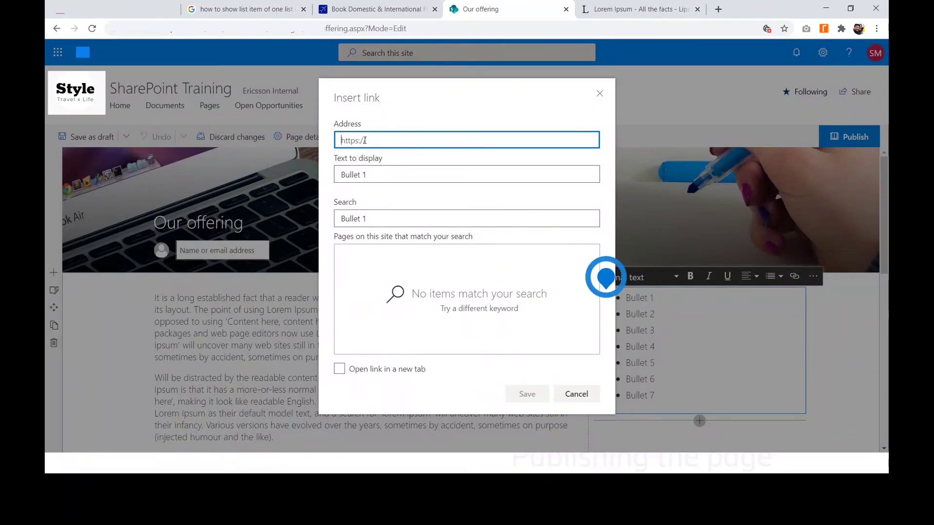
type("Google.com")
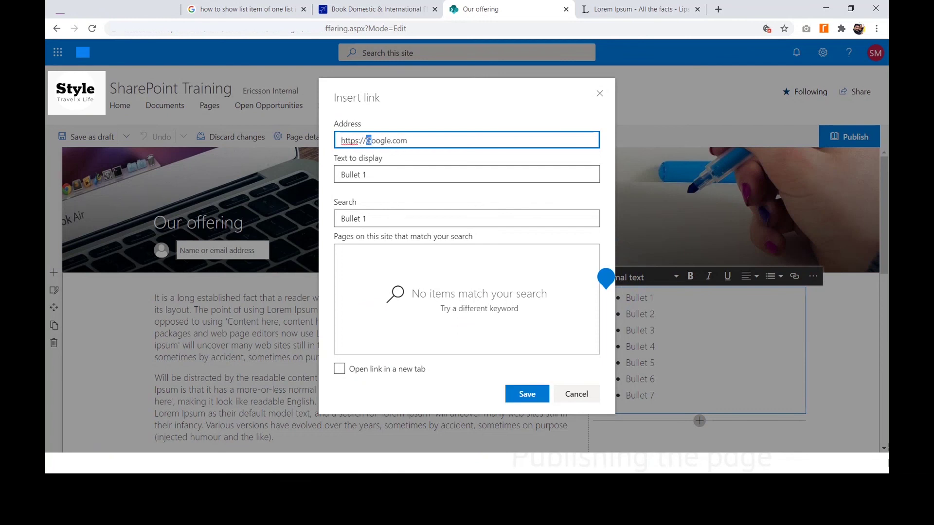
type("g")
left_click(429, 141)
left_click(346, 375)
left_click(370, 375)
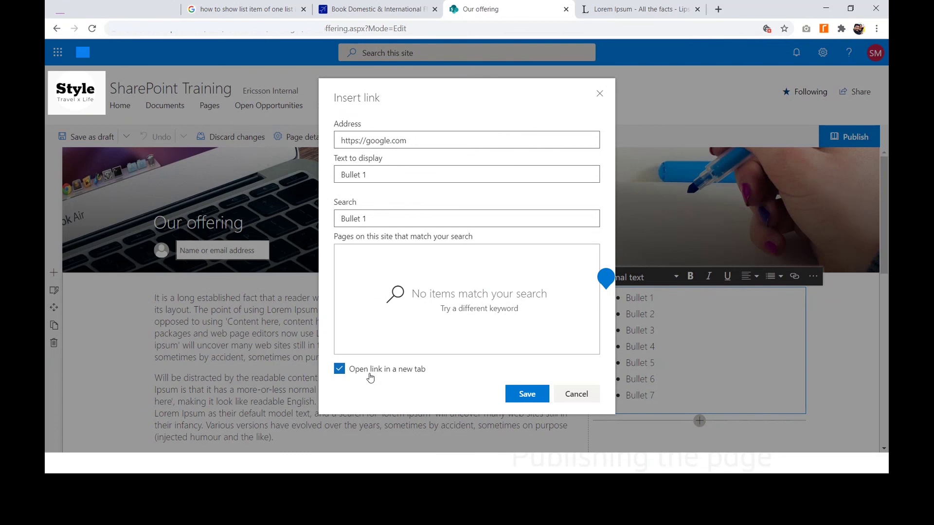
left_click(527, 394)
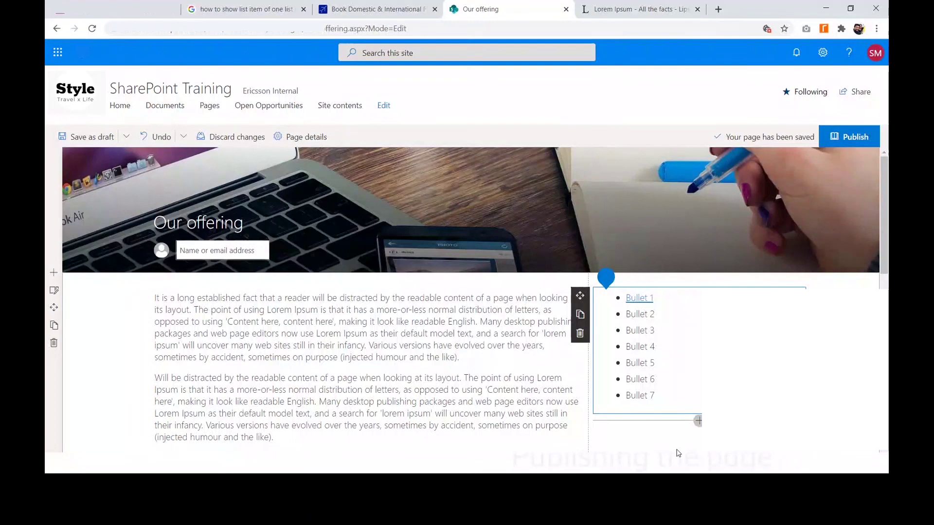
left_click(91, 137)
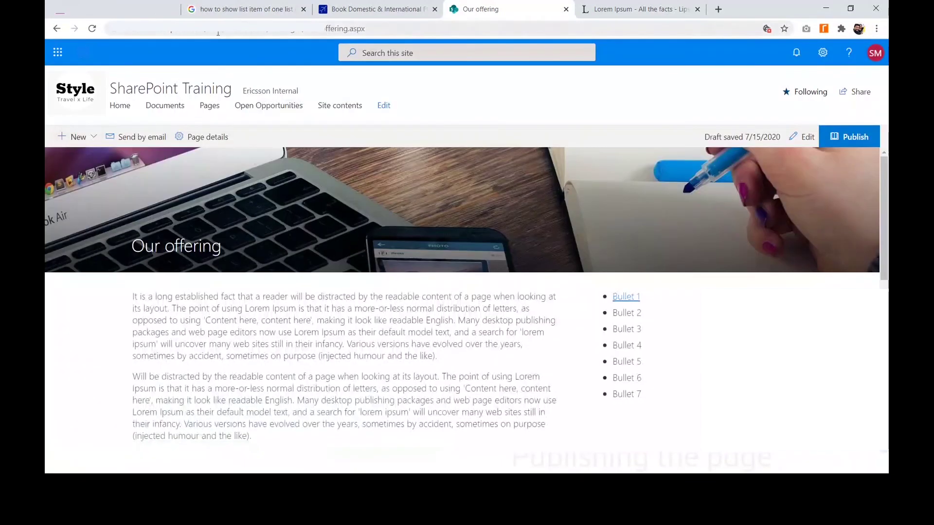
- Copy the Our offering page's web address and open the site's home page for editing
left_click(302, 29)
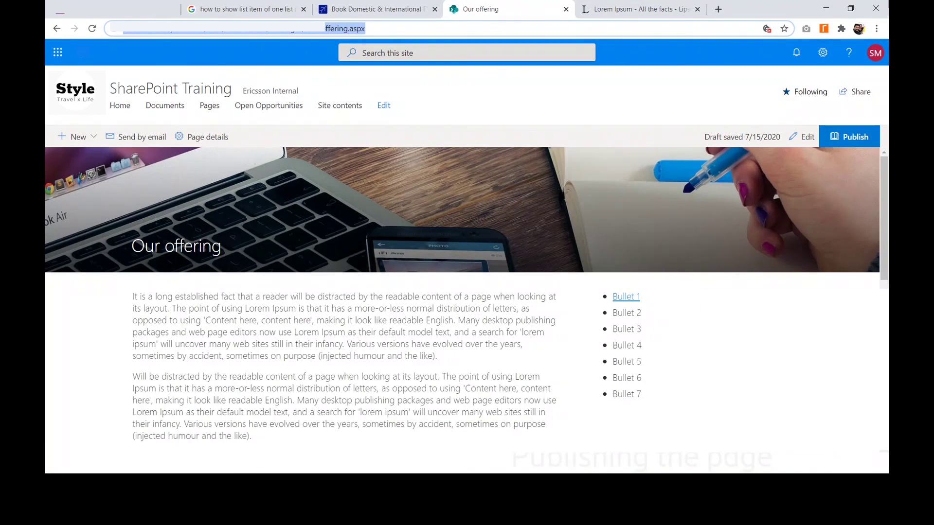
left_click(119, 106)
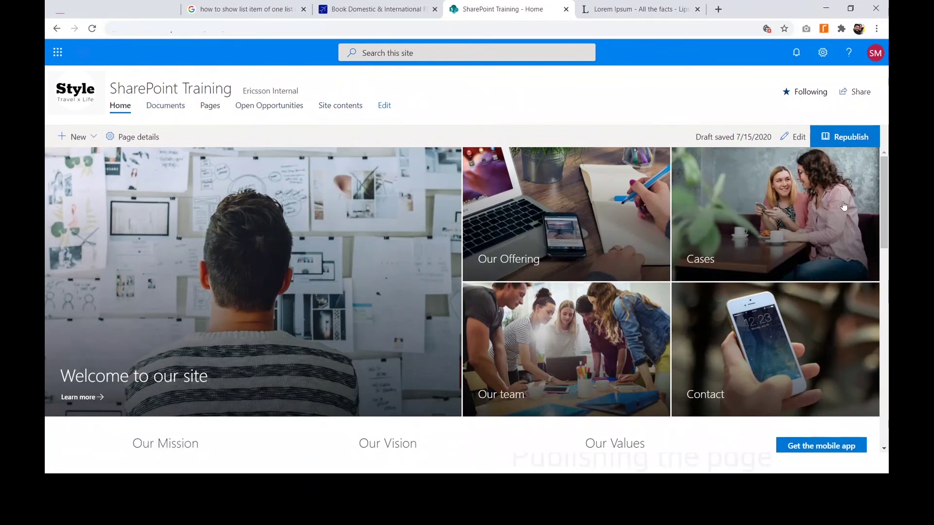
left_click(796, 138)
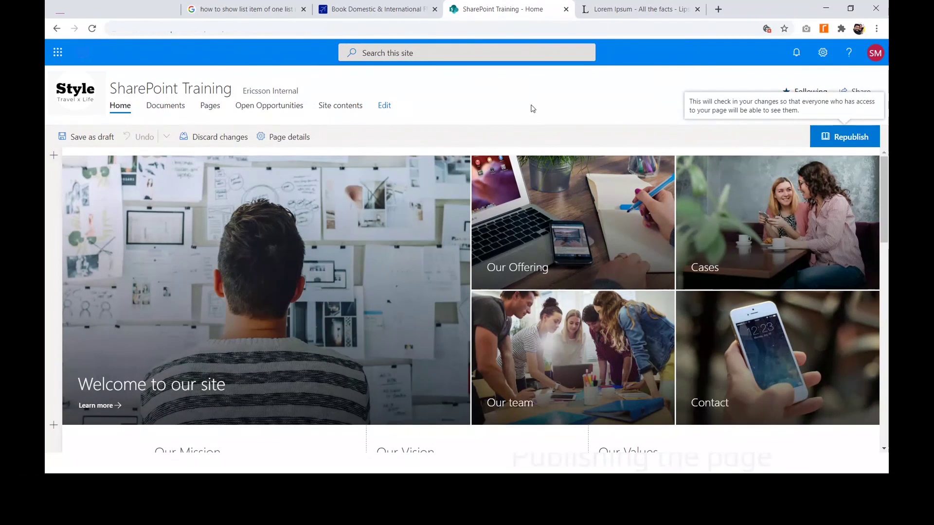
- Change the Our Offering hero tile's link to the copied Our-offering.aspx address and save the home page as a draft
left_click(520, 258)
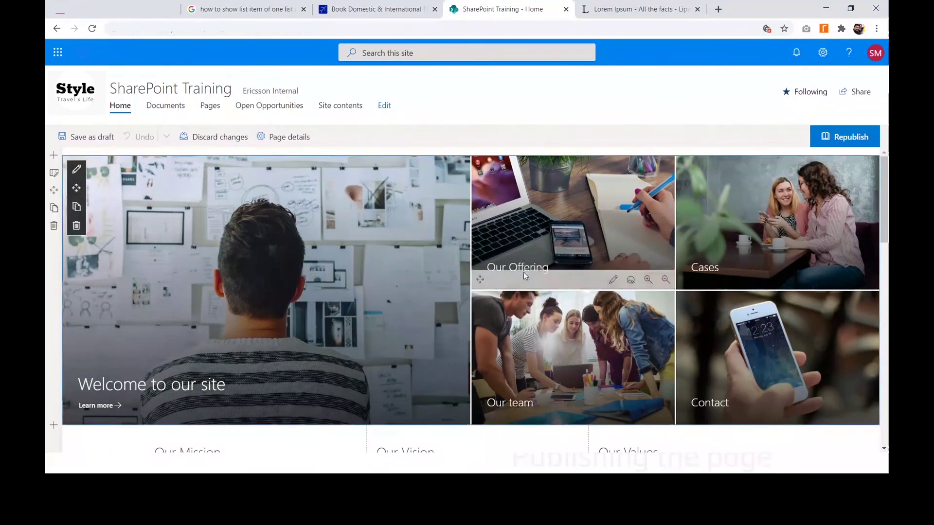
left_click(613, 280)
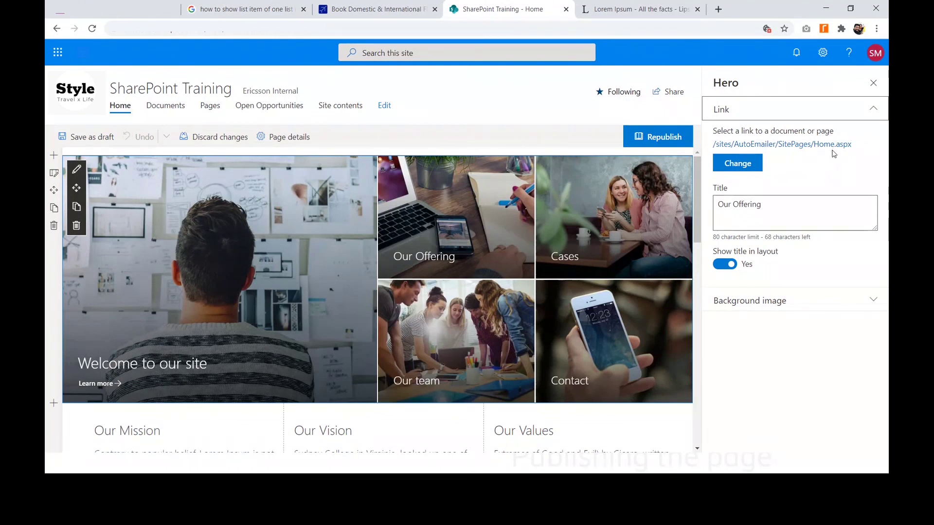
left_click(737, 163)
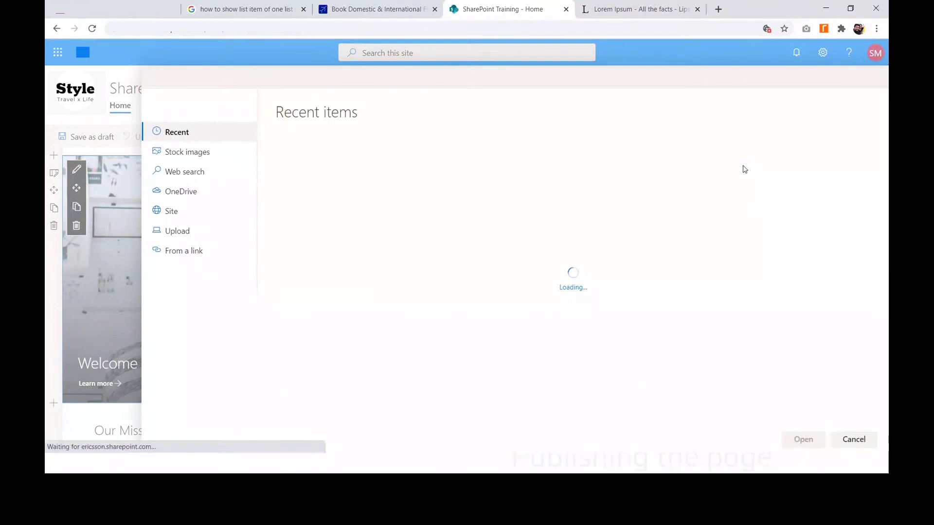
left_click(184, 251)
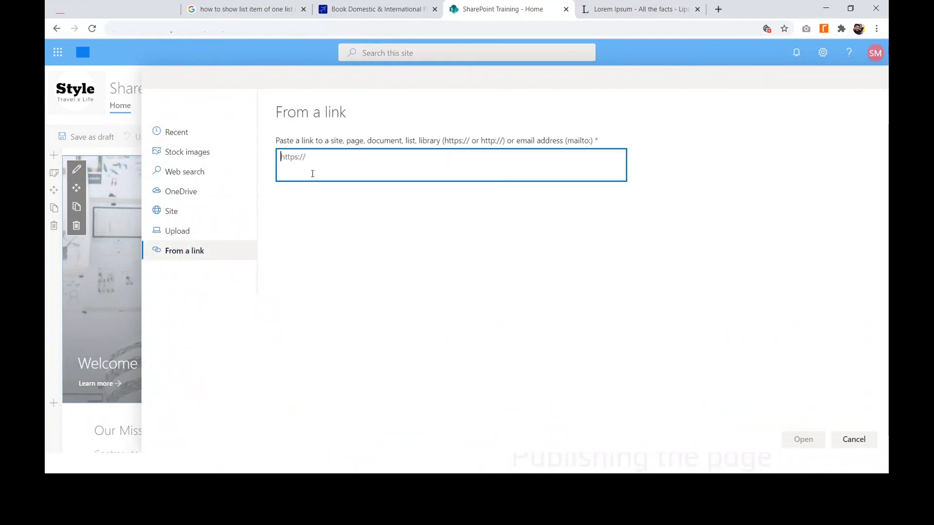
key("ctrl+v")
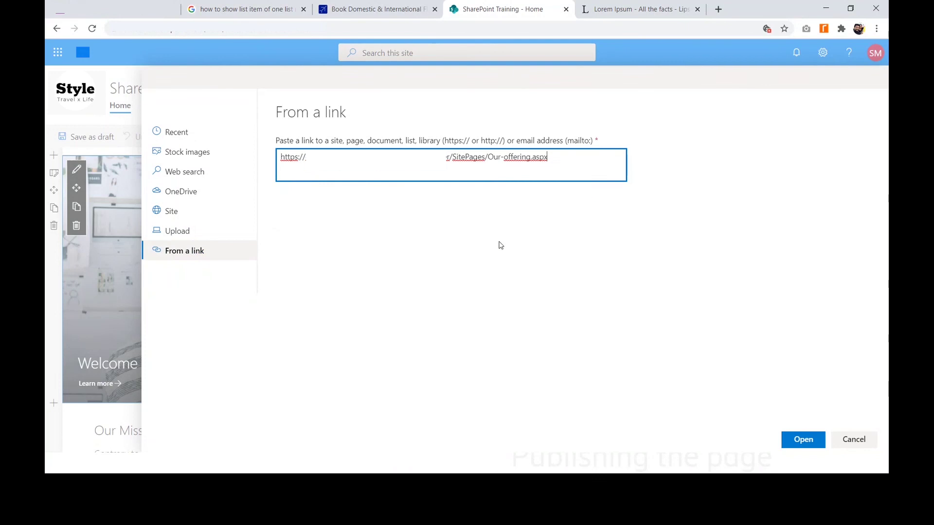
left_click(802, 439)
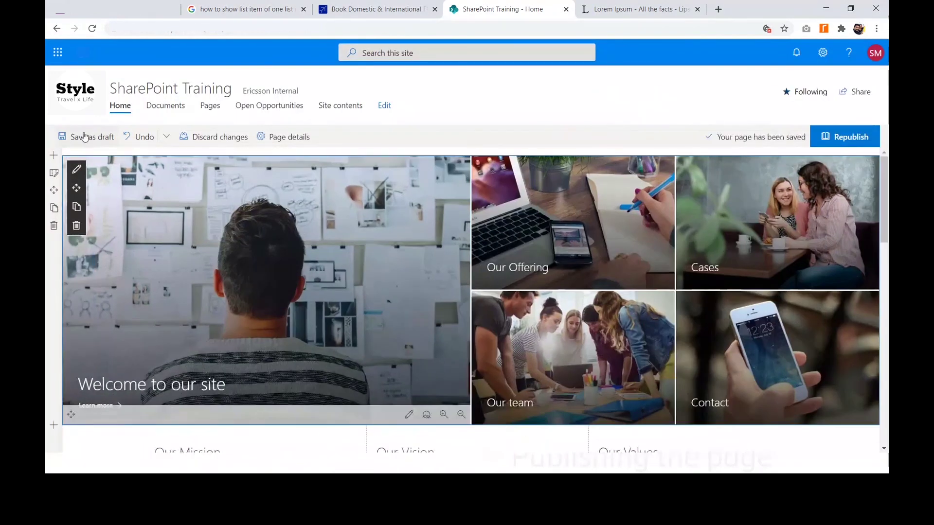
left_click(84, 136)
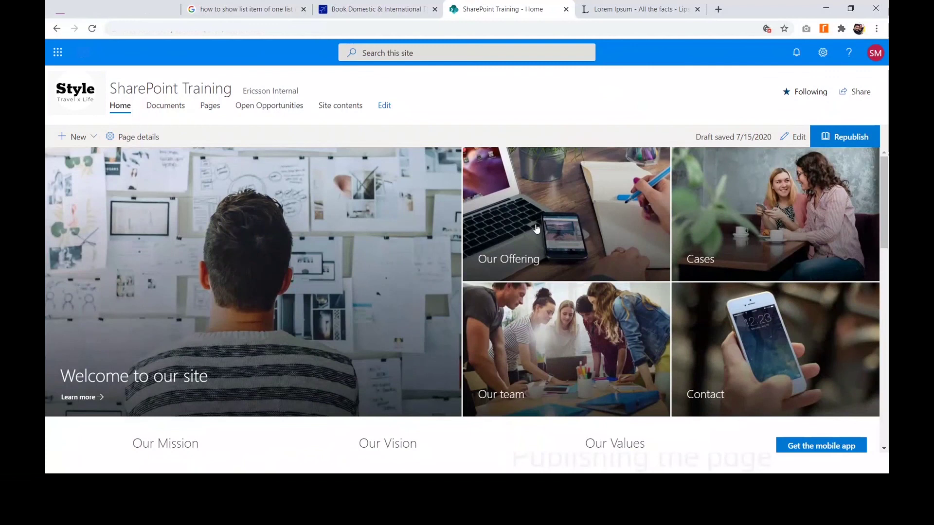
- Test the Our Offering tile's link on the home page and return to the home page
left_click(536, 228)
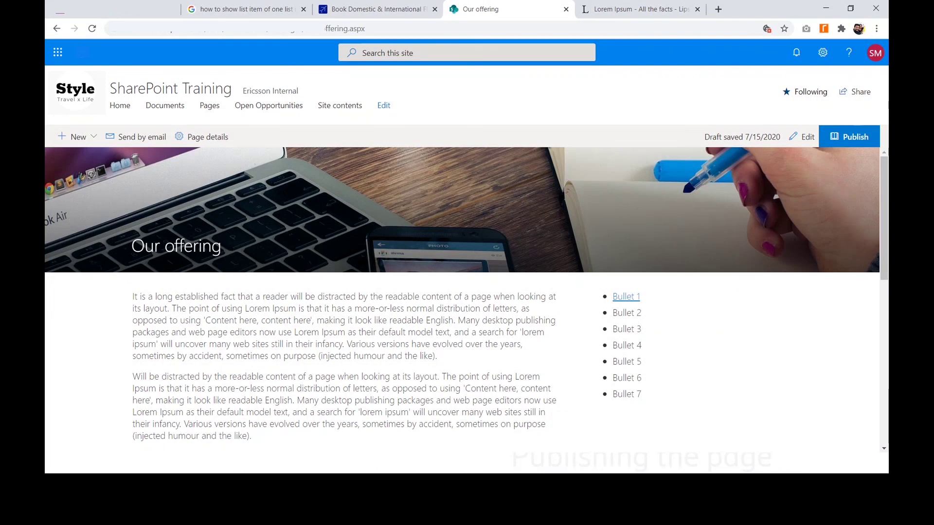
left_click(57, 29)
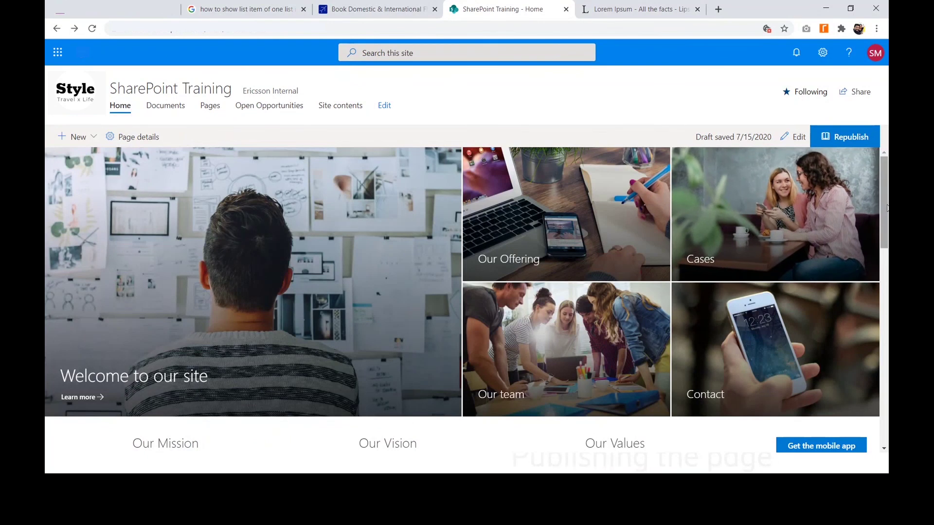
mouse_move(886, 209)
left_mouse_down()
mouse_move(886, 340)
mouse_move(886, 200)
left_mouse_up()
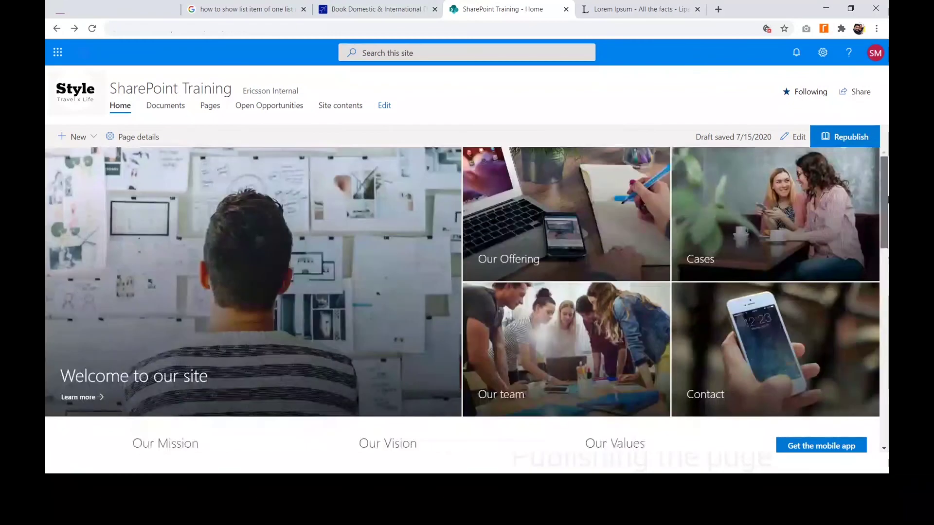